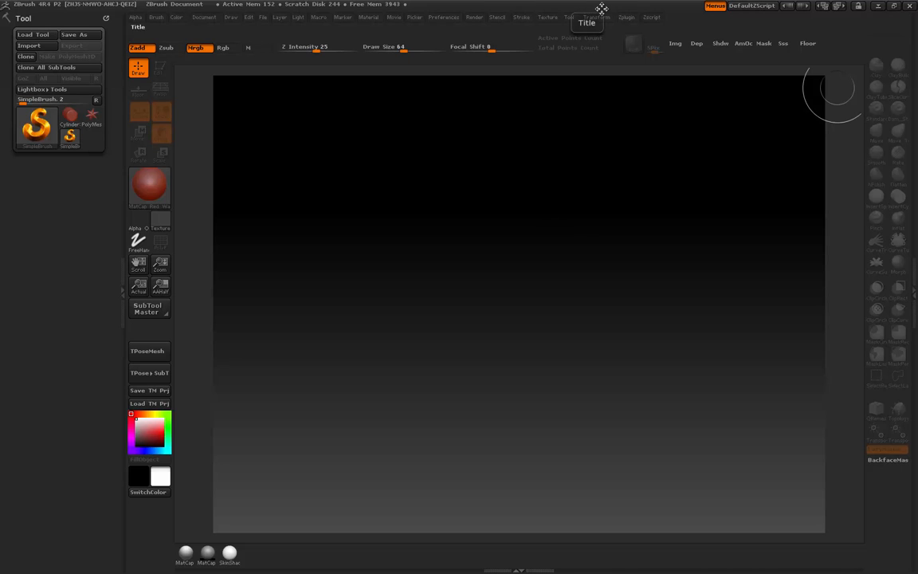
# Browse the project files in LightBox, then hide the browser without loading one
pyautogui.hotkey('ctrl', 'shift')
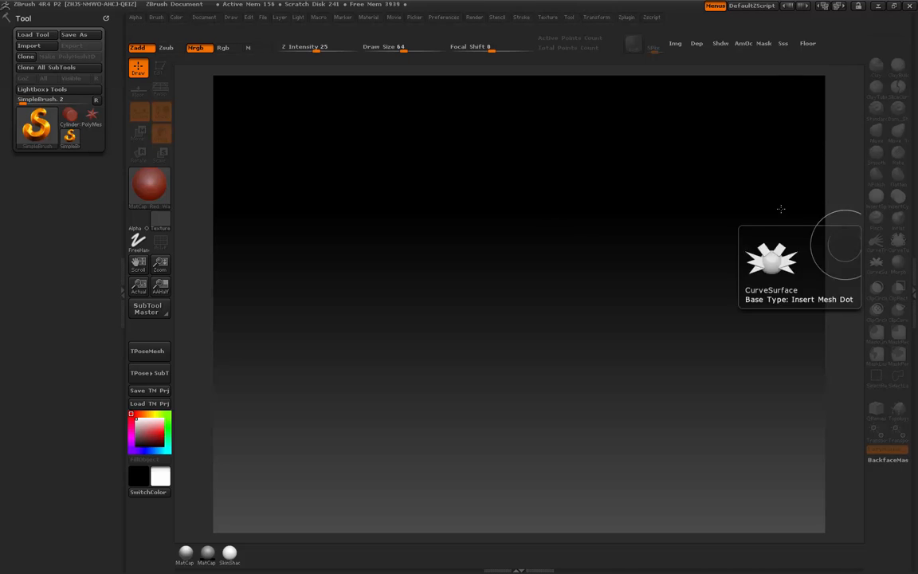
pyautogui.press(',')
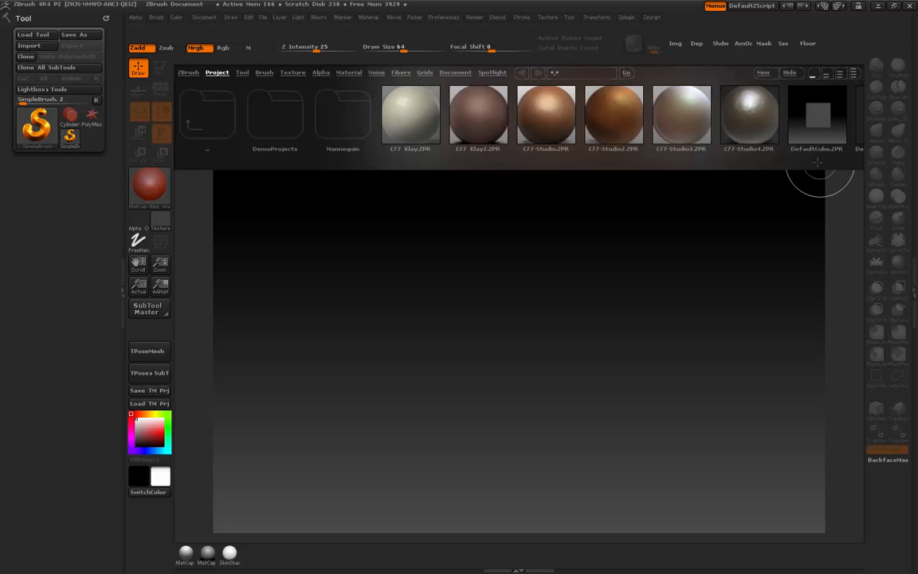
pyautogui.moveTo(818, 137); pyautogui.dragTo(480, 125)
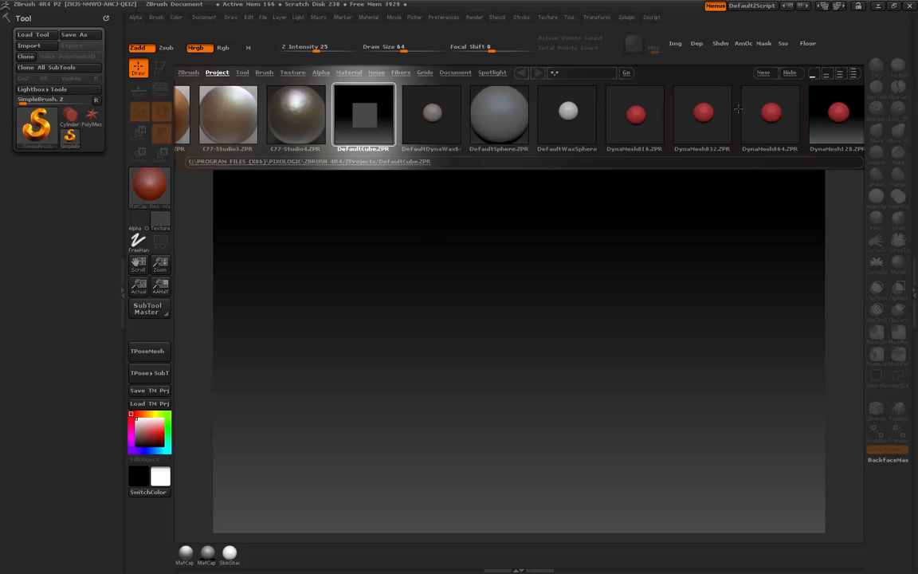
pyautogui.click(787, 72)
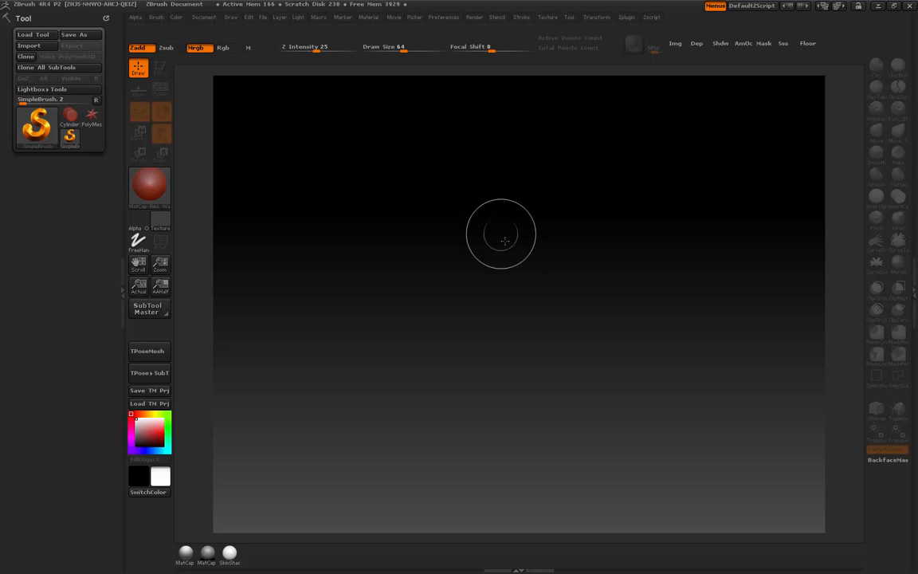
# Start loading a tool and browse to C:\Program Files (x86)\Pixologic\ZBrush 4R4
pyautogui.click(38, 34)
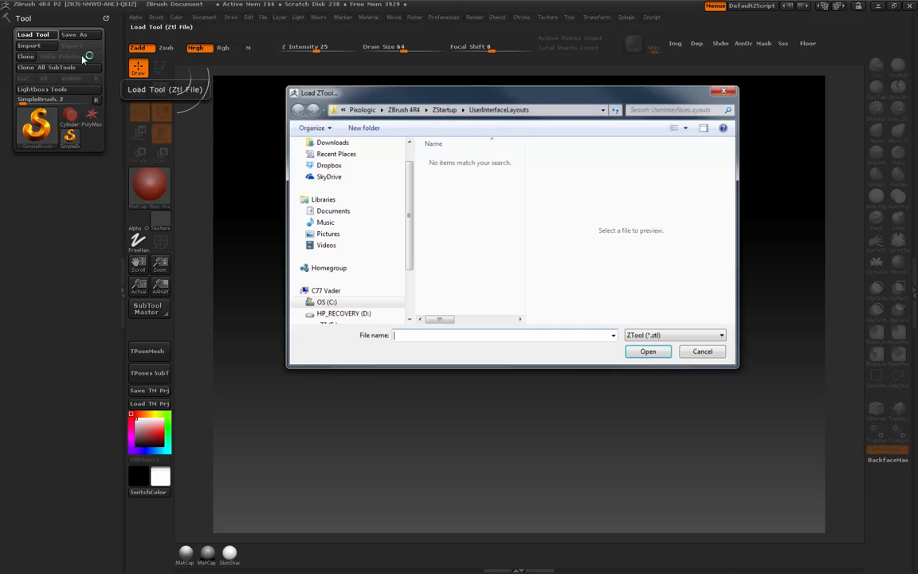
pyautogui.click(325, 302)
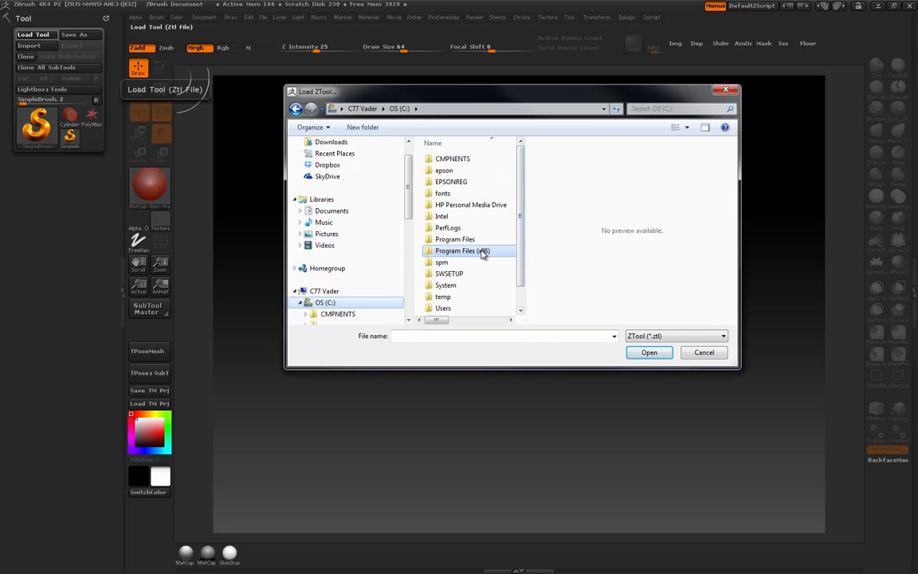
pyautogui.doubleClick(480, 252)
pyautogui.moveTo(519, 200); pyautogui.dragTo(514, 275)
pyautogui.doubleClick(456, 257)
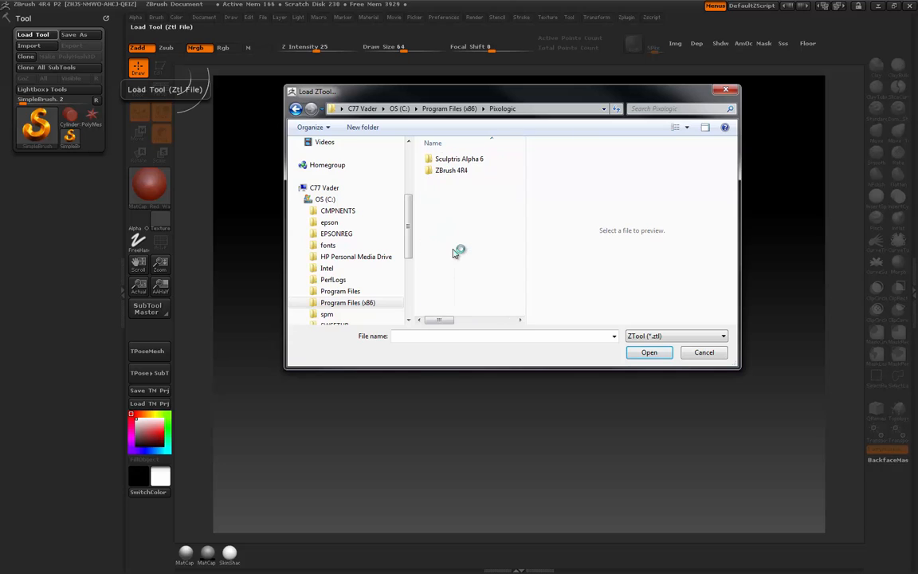
pyautogui.doubleClick(444, 173)
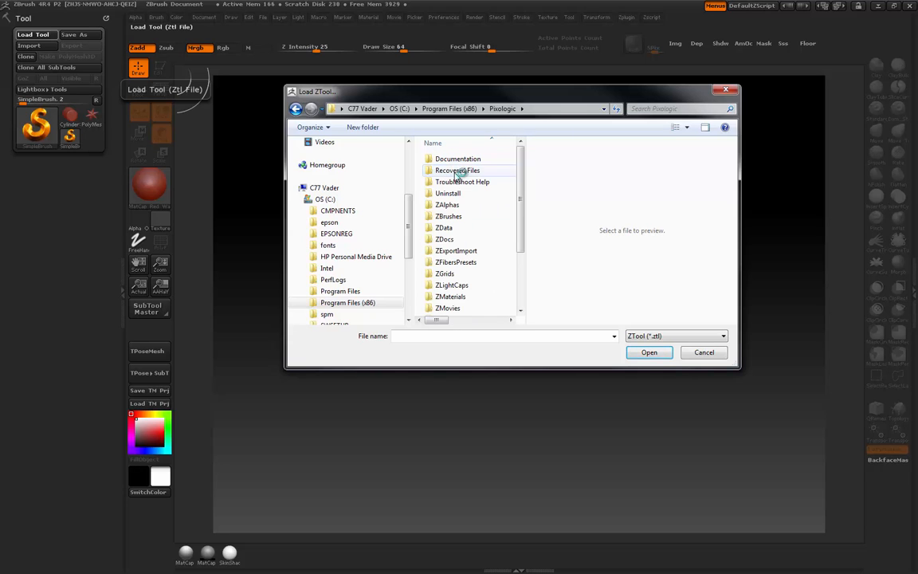
pyautogui.moveTo(519, 238); pyautogui.dragTo(522, 314)
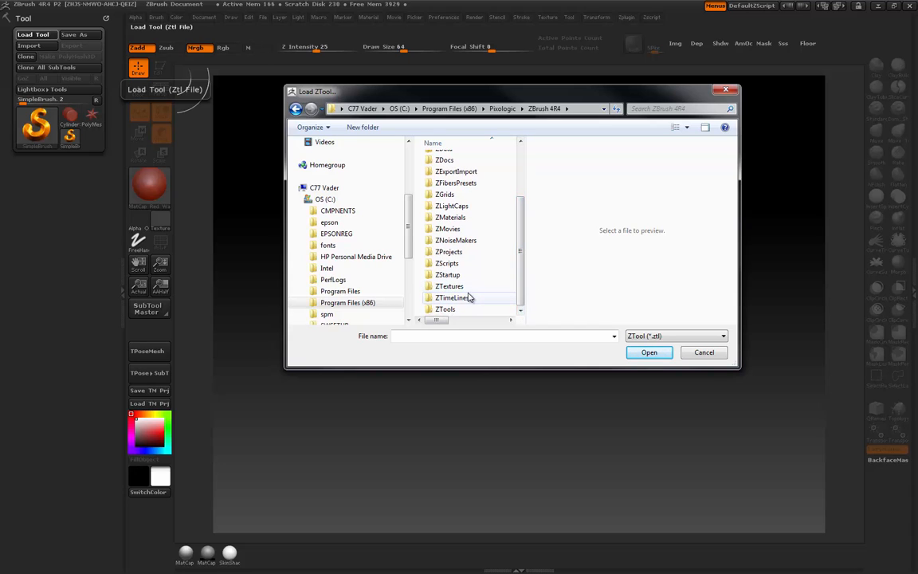
# Load the PolySphere tool from the ZTools folder
pyautogui.doubleClick(450, 252)
pyautogui.click(295, 109)
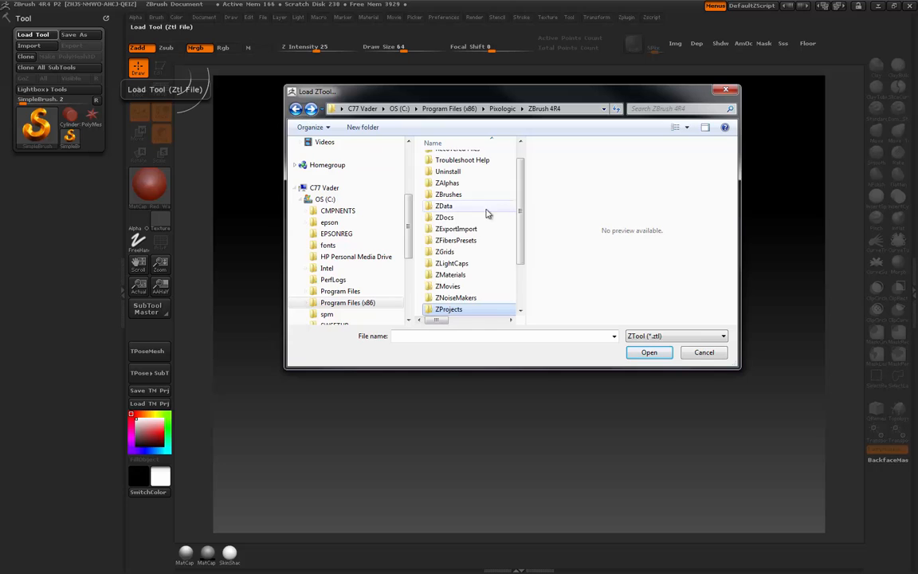
pyautogui.scroll(-2, 474, 271)
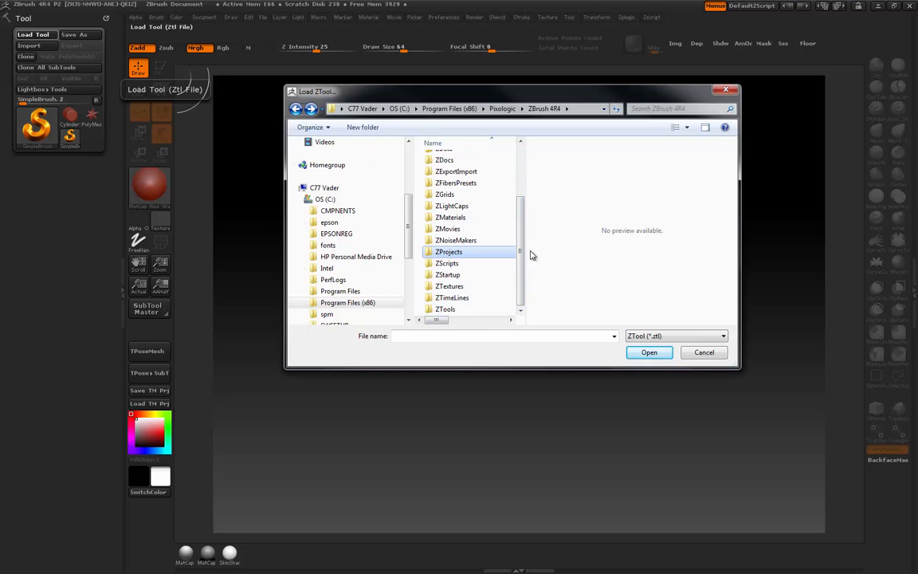
pyautogui.click(450, 310)
pyautogui.doubleClick(449, 310)
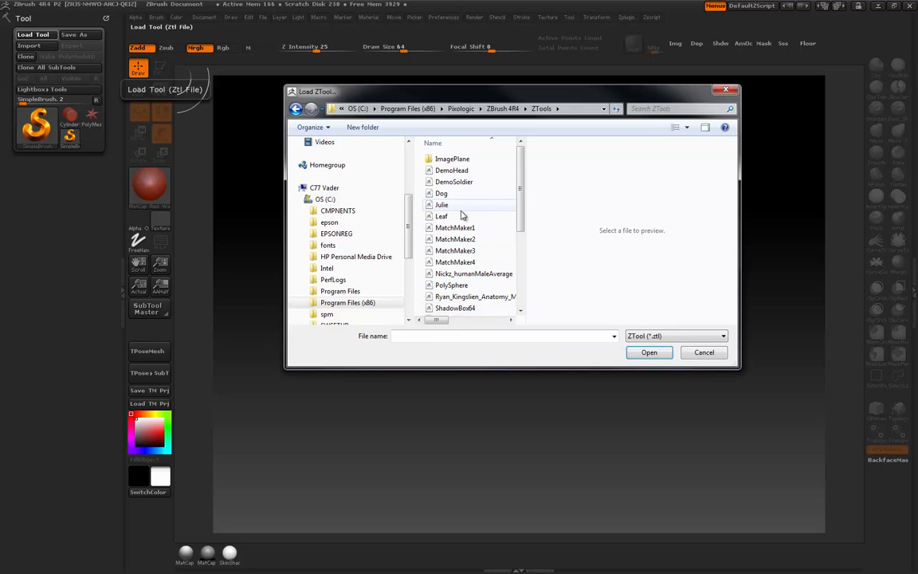
pyautogui.click(454, 285)
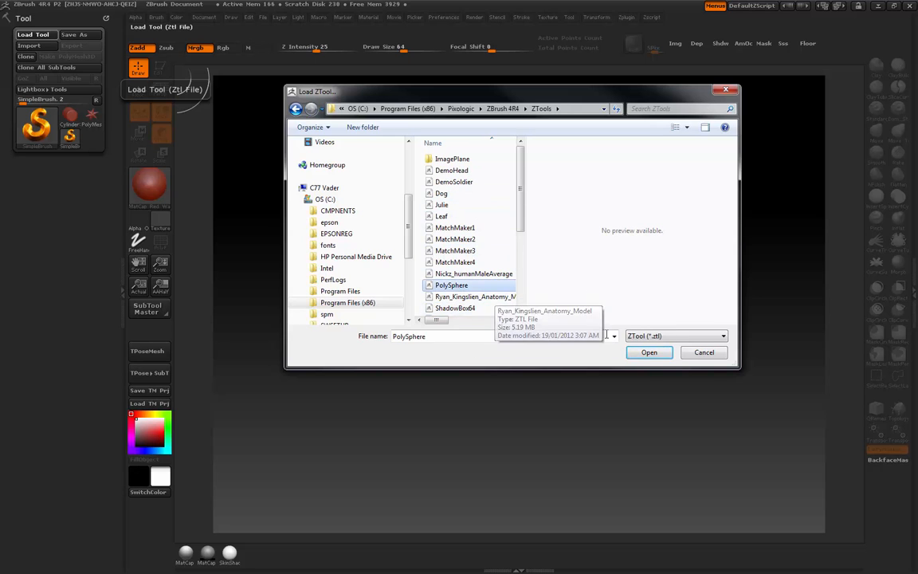
pyautogui.click(648, 352)
# Draw the PolySphere near the middle of the canvas and put it into Edit mode
pyautogui.moveTo(523, 301); pyautogui.dragTo(572, 341)
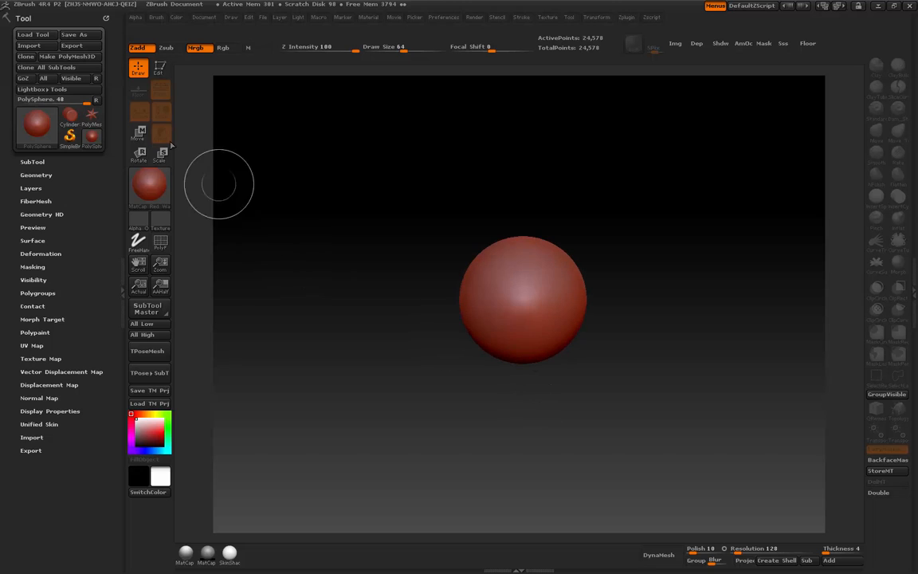
pyautogui.click(159, 69)
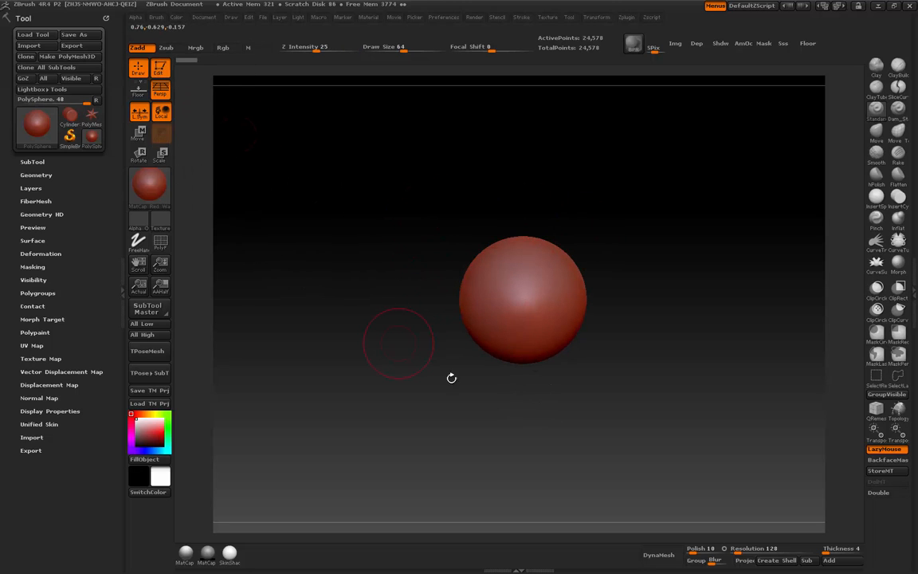
pyautogui.keyDown('alt'); pyautogui.moveTo(405, 356); pyautogui.dragTo(354, 348); pyautogui.keyUp('alt')
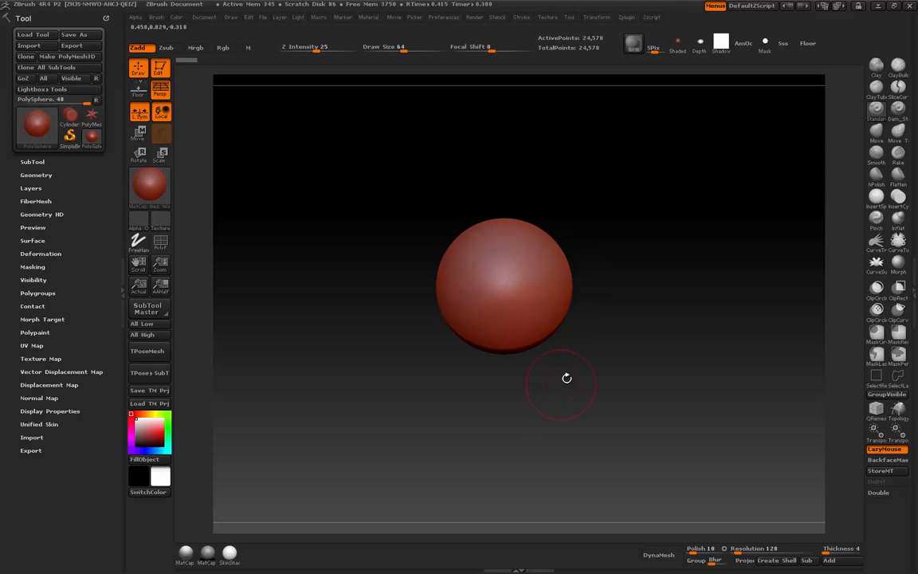
# Turn on the floor grid beneath the sphere
pyautogui.click(137, 88)
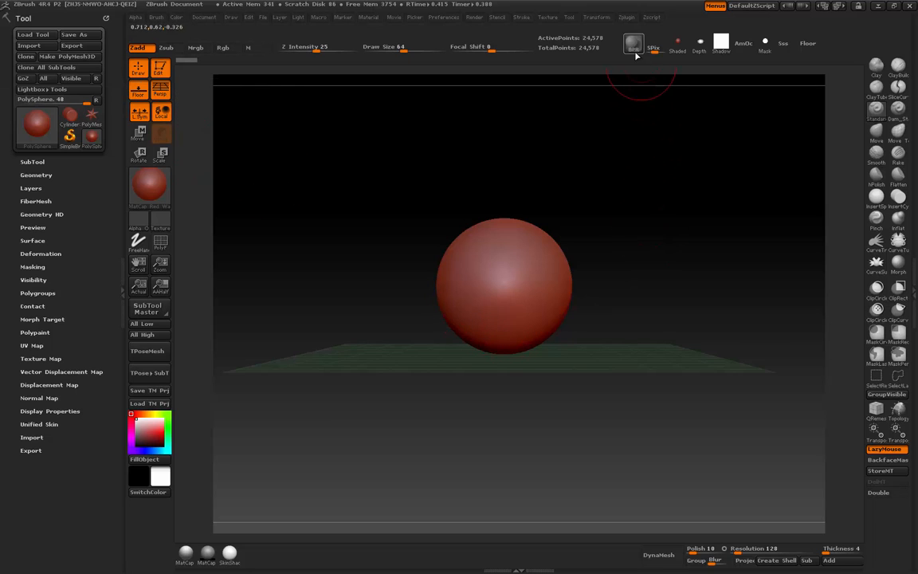
pyautogui.hotkey('shift', 'p')
pyautogui.hotkey('shift', 'p')
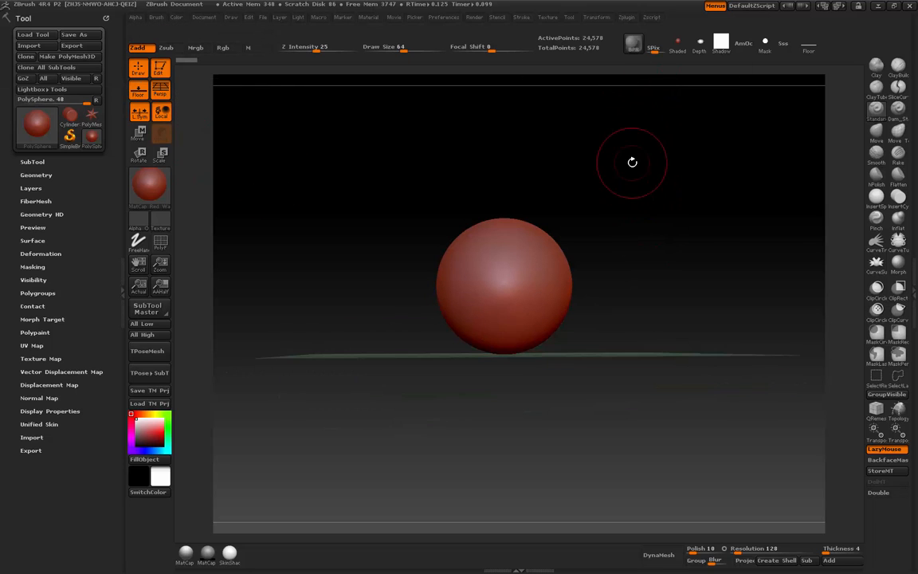
pyautogui.moveTo(626, 188); pyautogui.dragTo(640, 239)
# Make a BPR render of the sphere to check its shadow on the floor
pyautogui.click(634, 45)
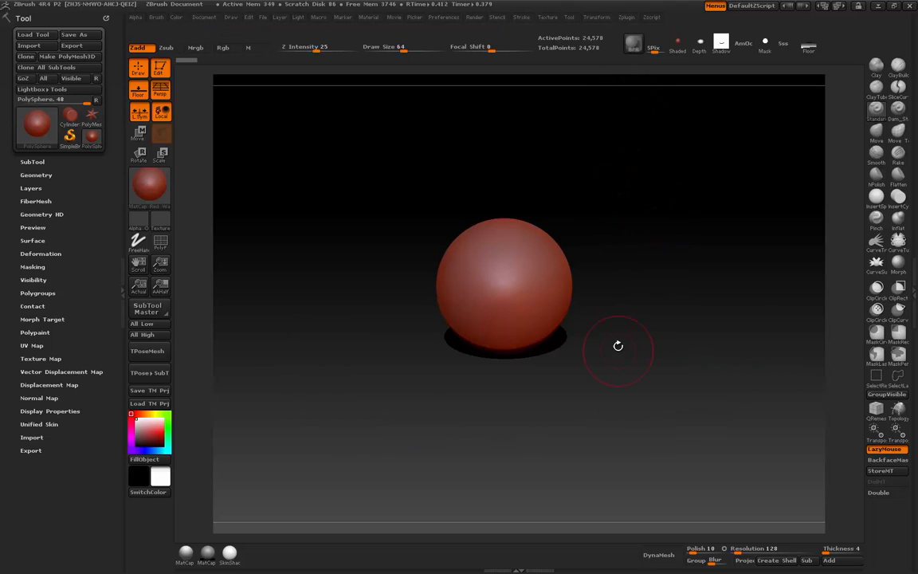
pyautogui.moveTo(652, 367); pyautogui.dragTo(640, 343)
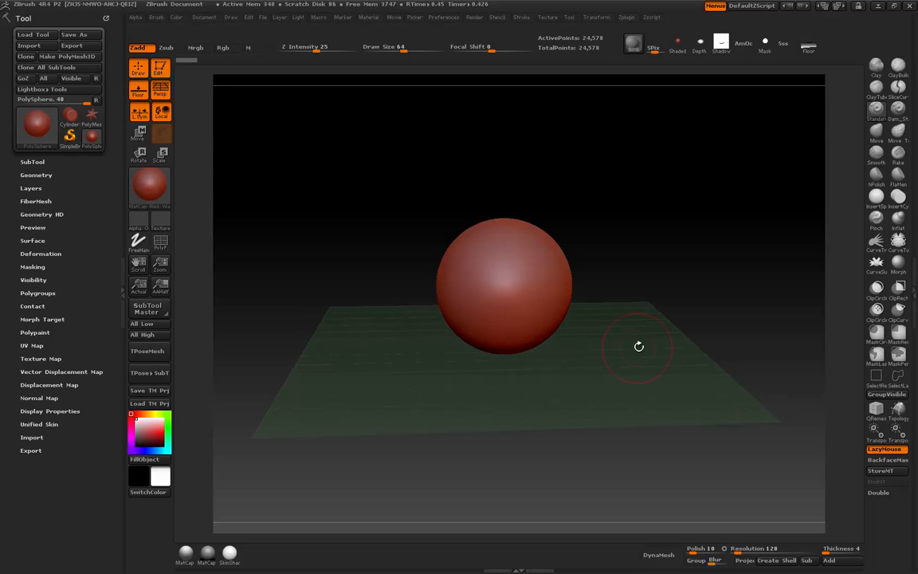
pyautogui.moveTo(640, 345); pyautogui.dragTo(671, 298)
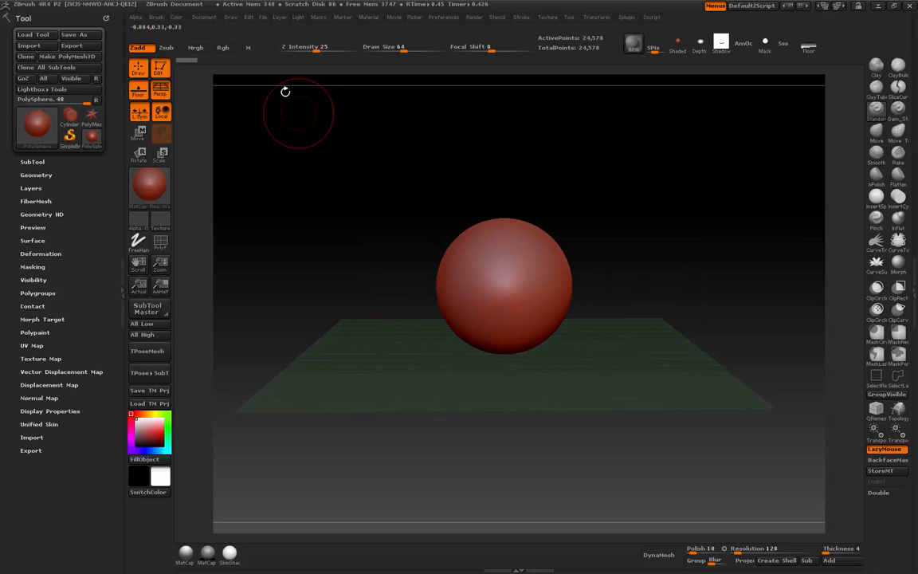
# Set the floor's grid size to 24 and its tiles to 12, and make a BPR render of the result
pyautogui.click(209, 17)
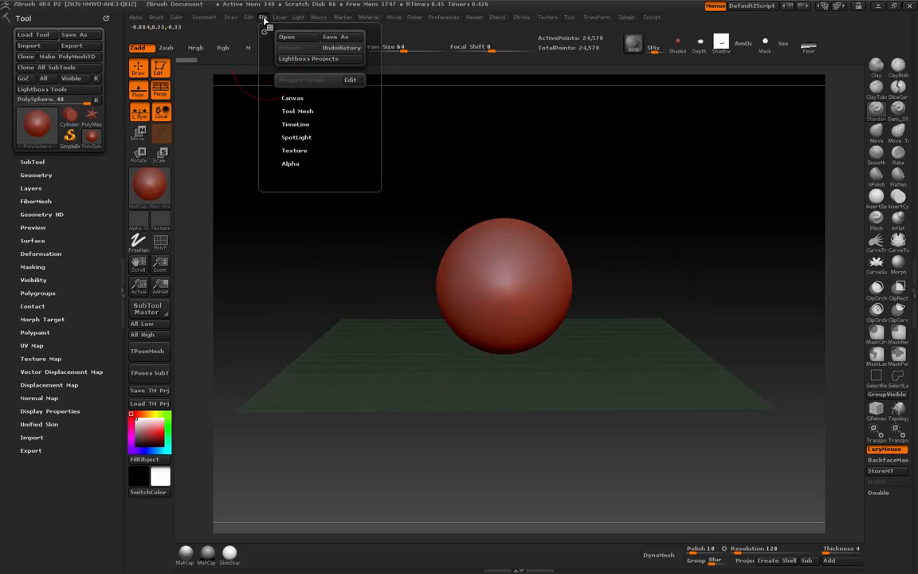
pyautogui.moveTo(236, 19)
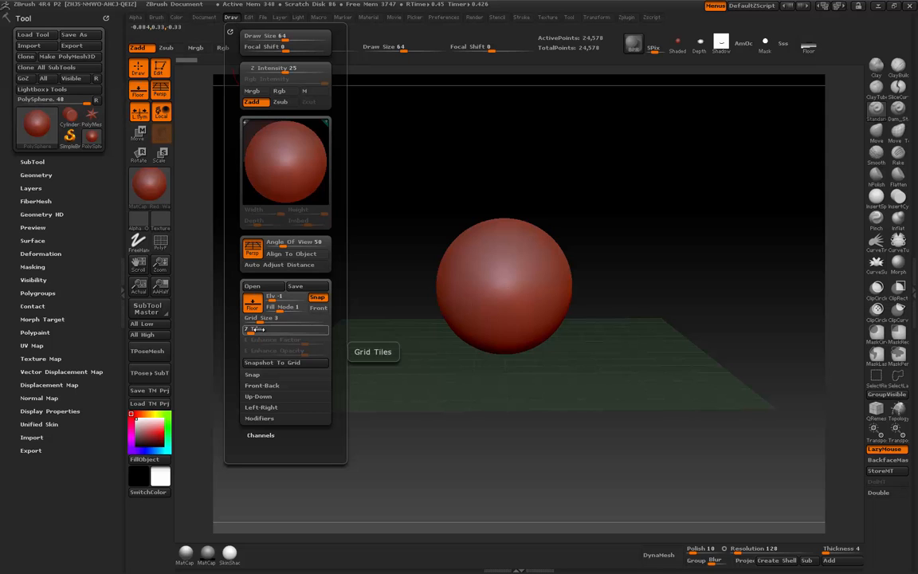
pyautogui.moveTo(257, 318); pyautogui.dragTo(326, 324)
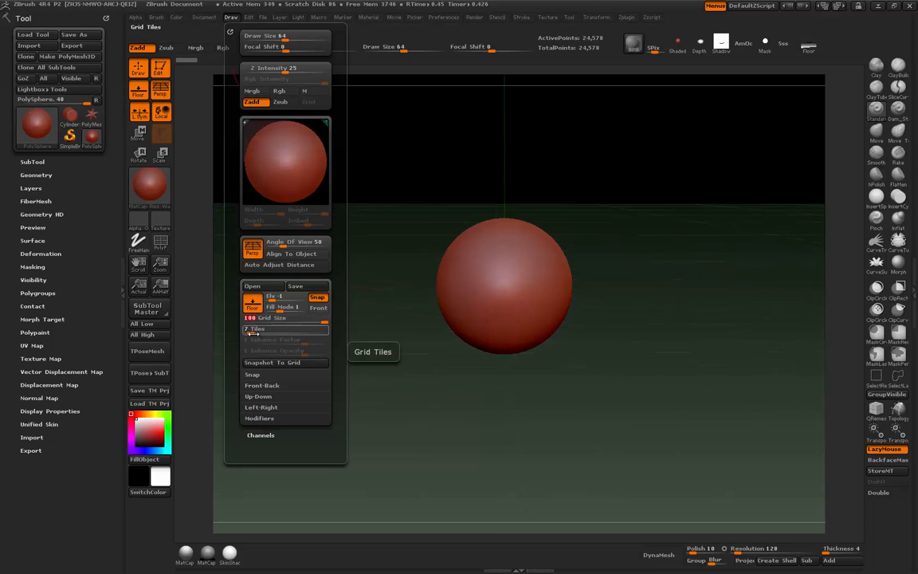
pyautogui.moveTo(251, 334); pyautogui.dragTo(254, 333)
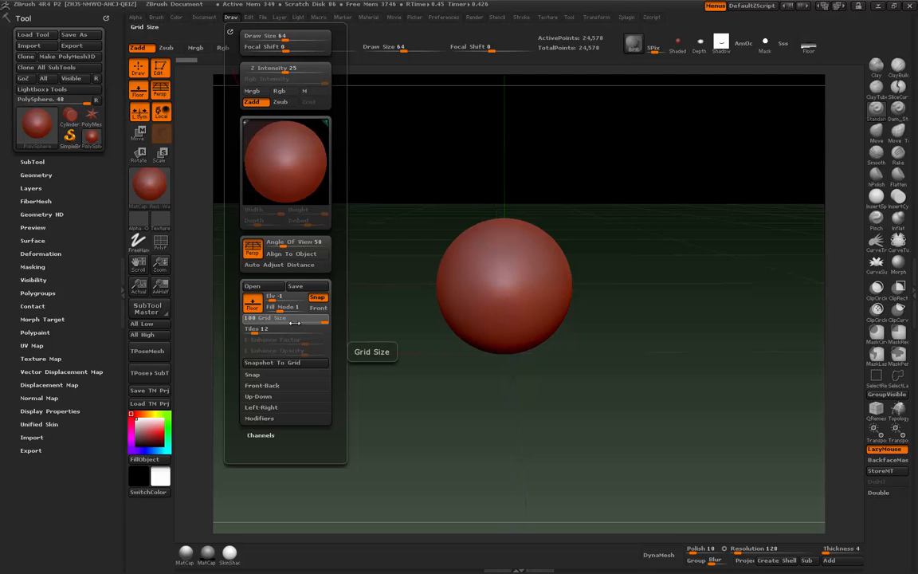
pyautogui.moveTo(326, 323); pyautogui.dragTo(247, 323)
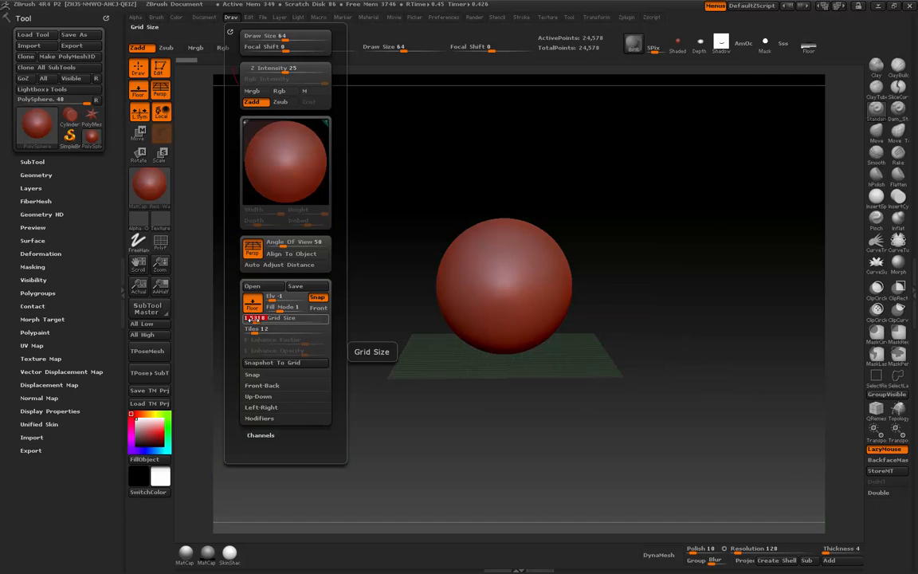
pyautogui.write('24')
pyautogui.press('Return')
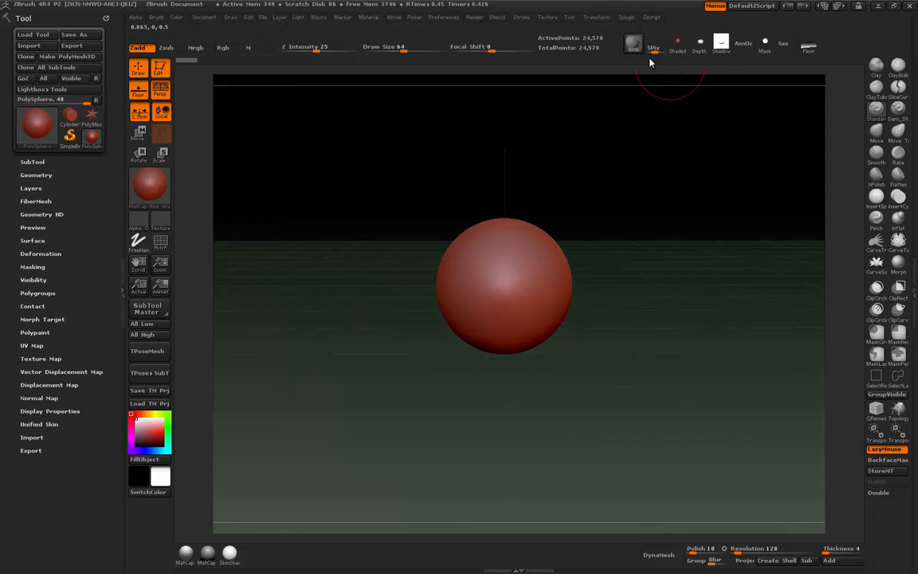
pyautogui.click(636, 47)
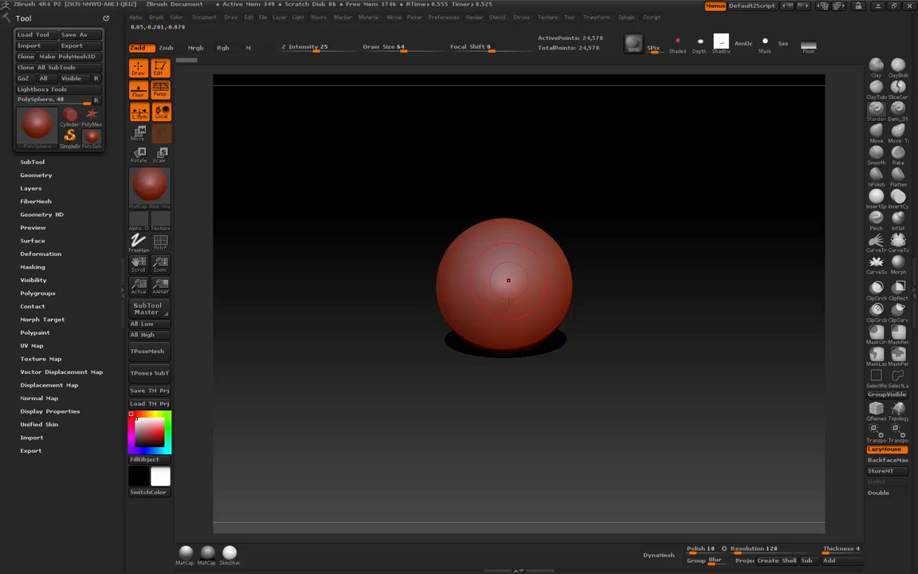
# Apply BasicMaterial2 to the sphere and switch off the default scene light
pyautogui.click(141, 187)
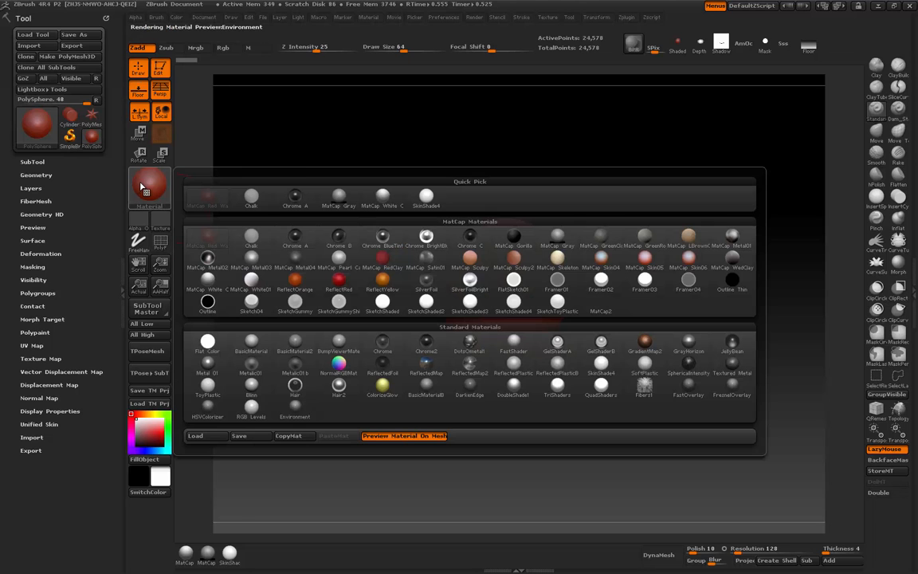
pyautogui.click(293, 344)
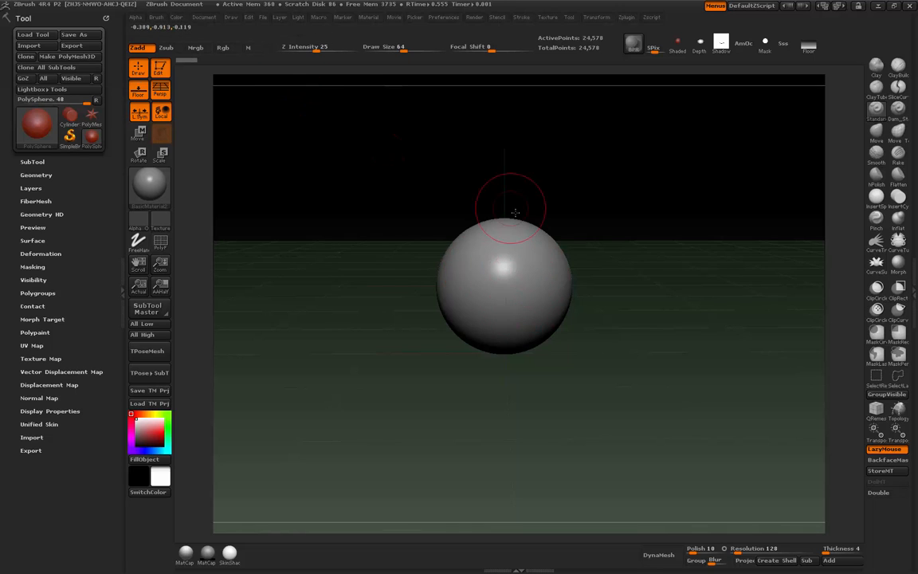
pyautogui.click(299, 18)
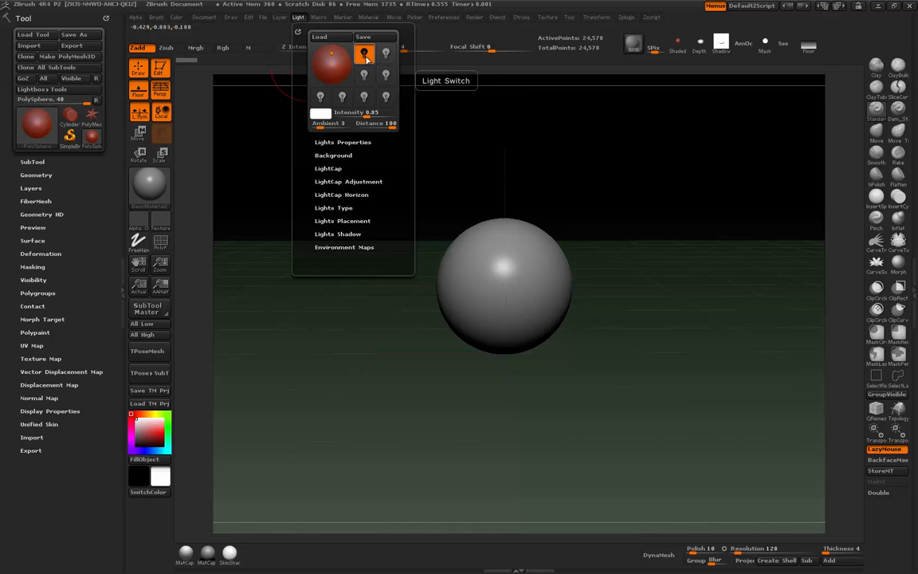
pyautogui.click(364, 56)
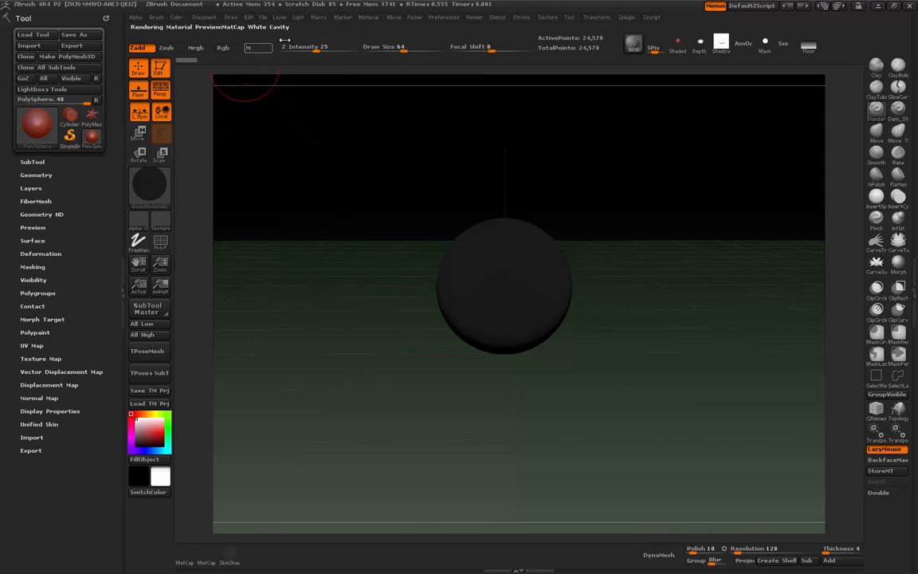
# Add a new diffuse light in the LightCap settings
pyautogui.click(297, 17)
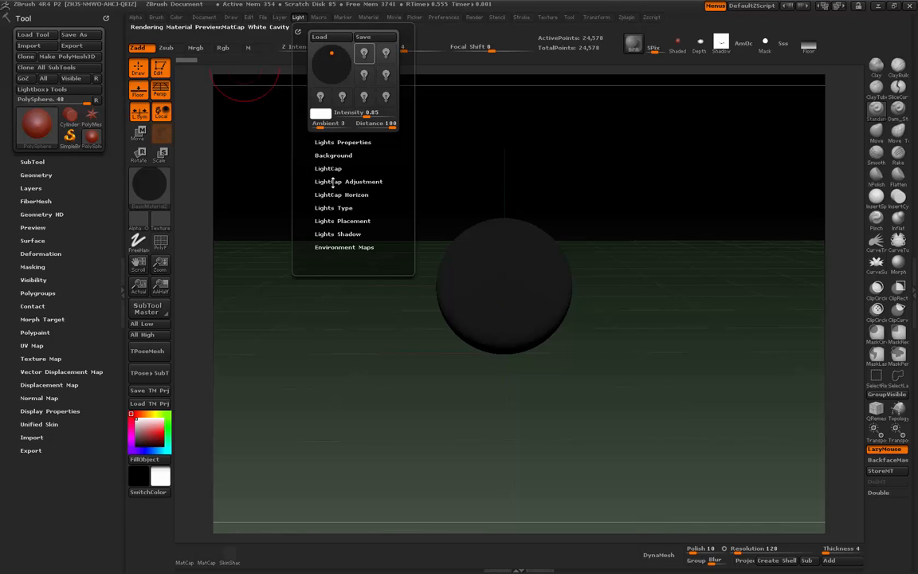
pyautogui.click(328, 168)
pyautogui.moveTo(298, 140); pyautogui.dragTo(297, 215)
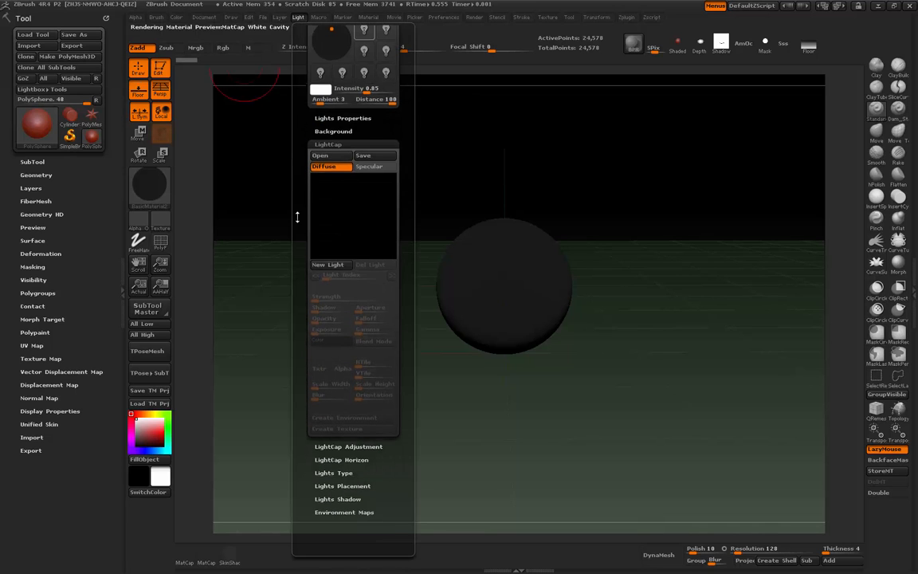
pyautogui.click(336, 267)
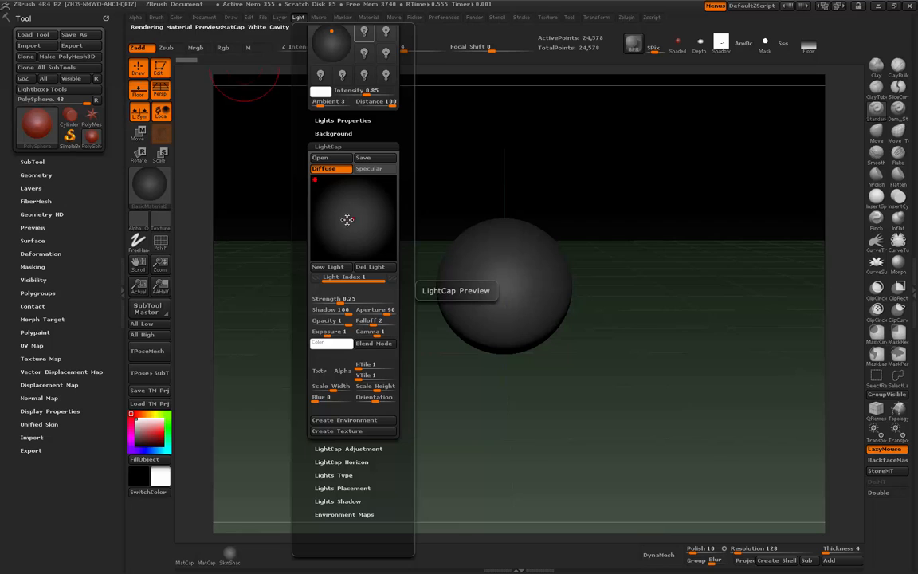
# Move the diffuse LightCap light toward the left side of its preview and switch the default scene light on
pyautogui.moveTo(337, 215); pyautogui.dragTo(327, 215)
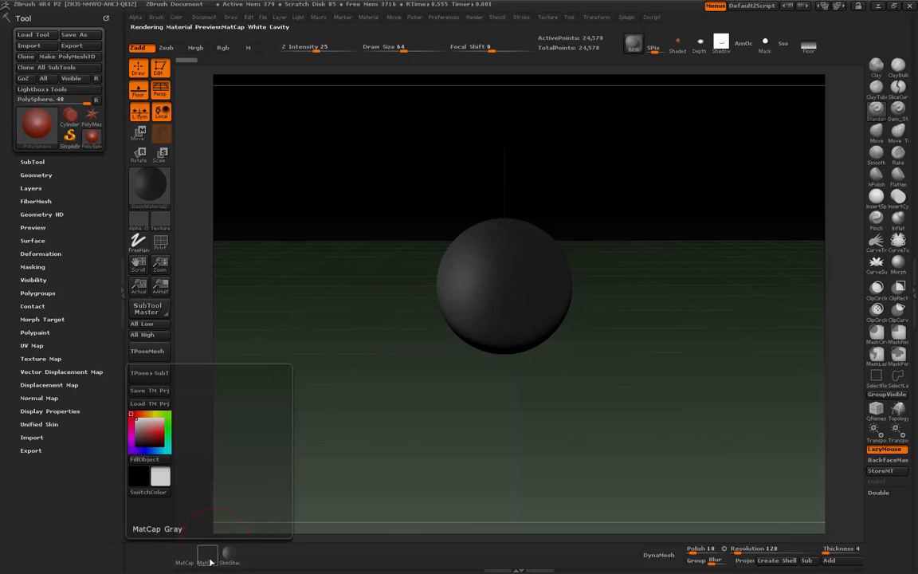
pyautogui.click(298, 18)
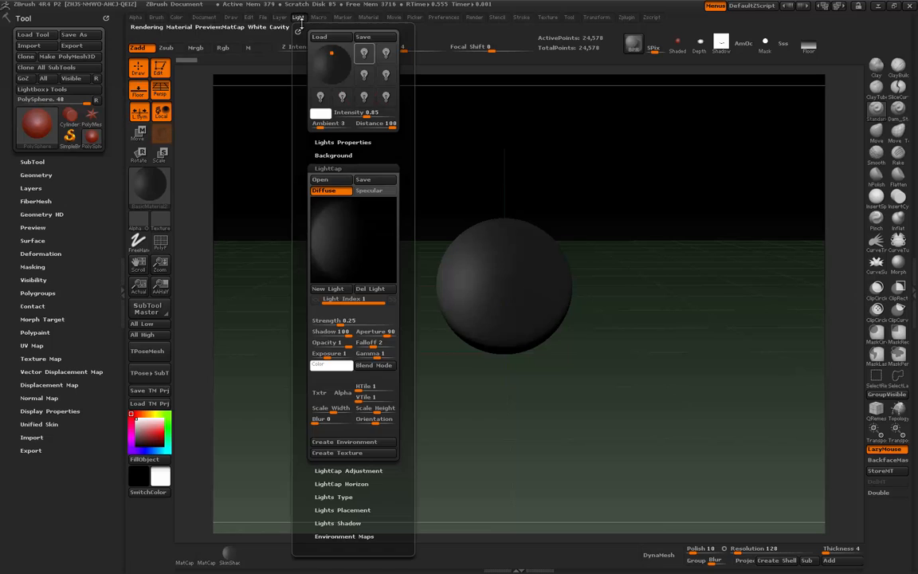
pyautogui.click(364, 52)
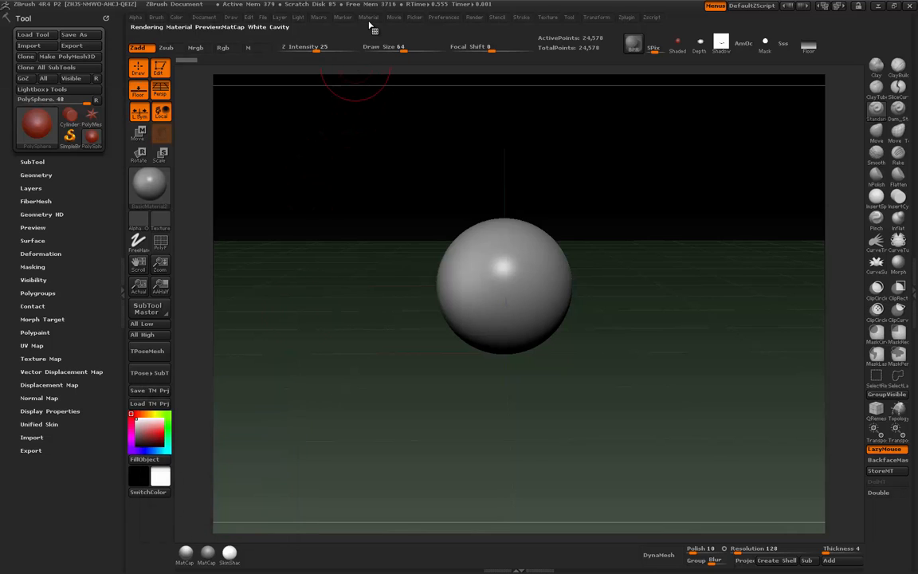
# Check the light settings and the current material, and make a BPR render with the scene light on
pyautogui.click(297, 17)
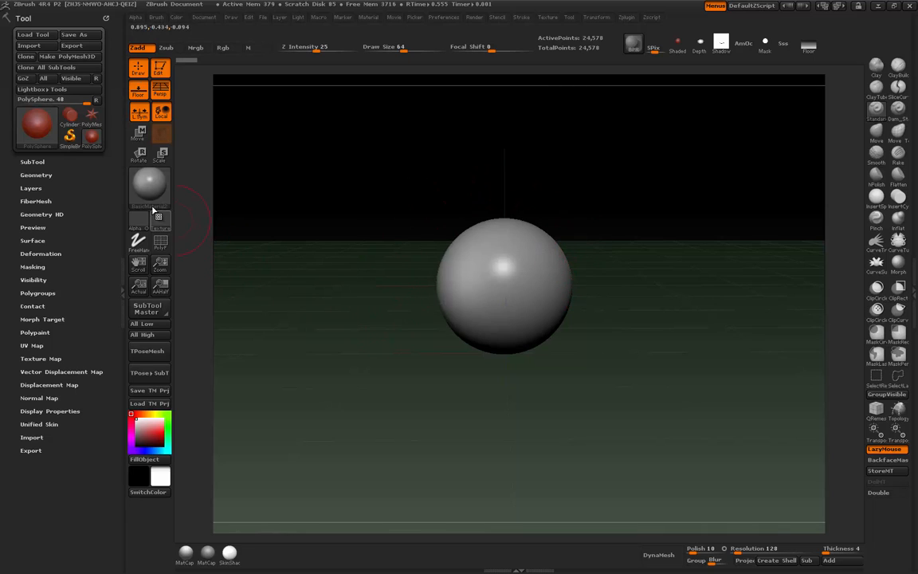
pyautogui.moveTo(152, 208)
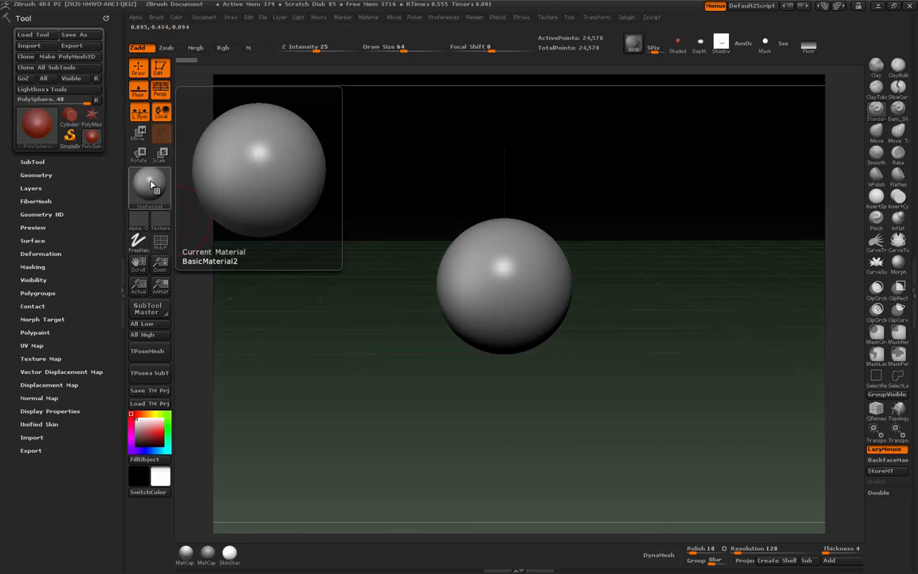
pyautogui.click(298, 18)
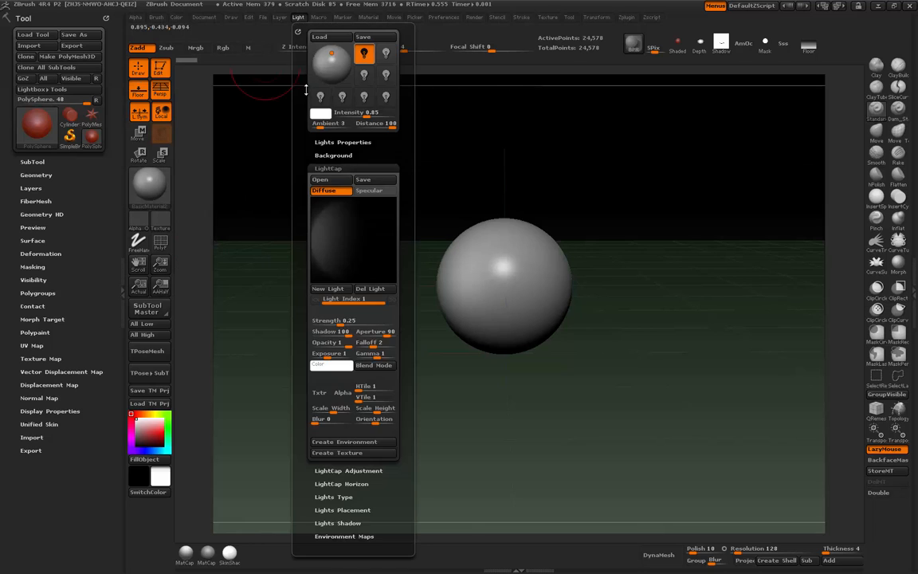
pyautogui.click(634, 49)
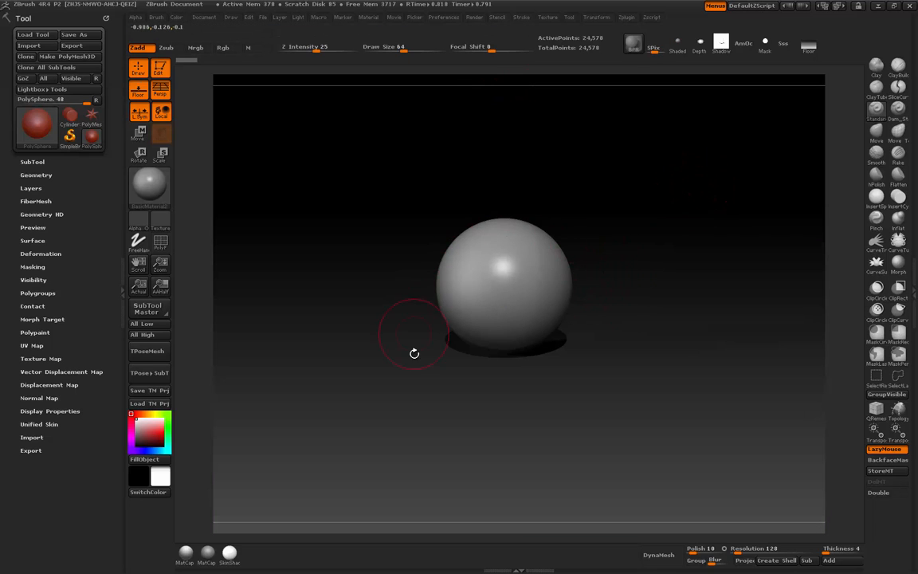
# Delete the LightCap light and make a BPR render using only the default scene light
pyautogui.click(297, 17)
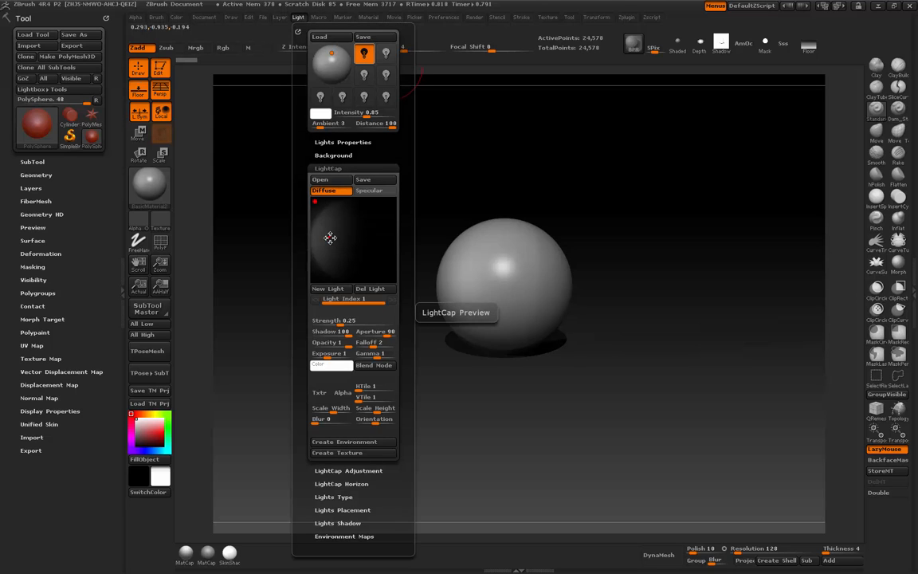
pyautogui.click(369, 288)
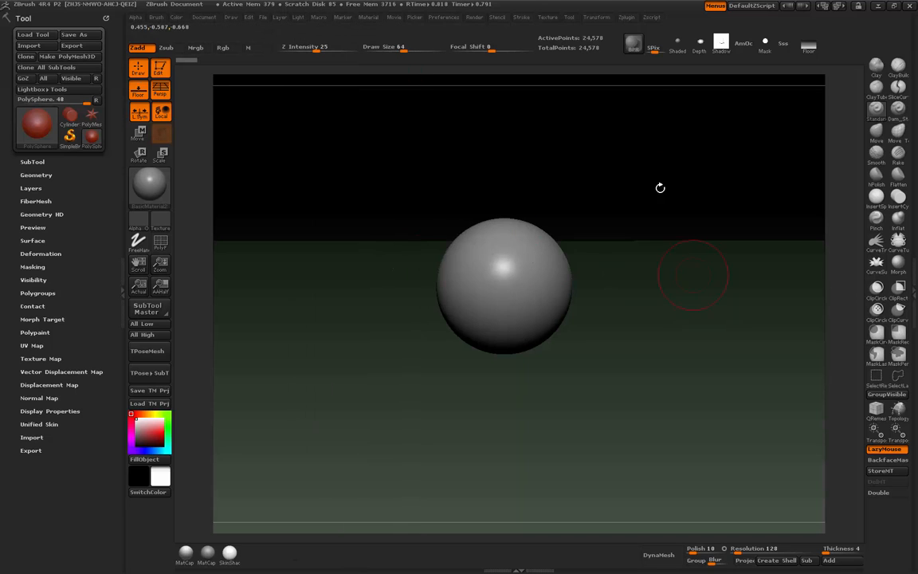
pyautogui.click(633, 44)
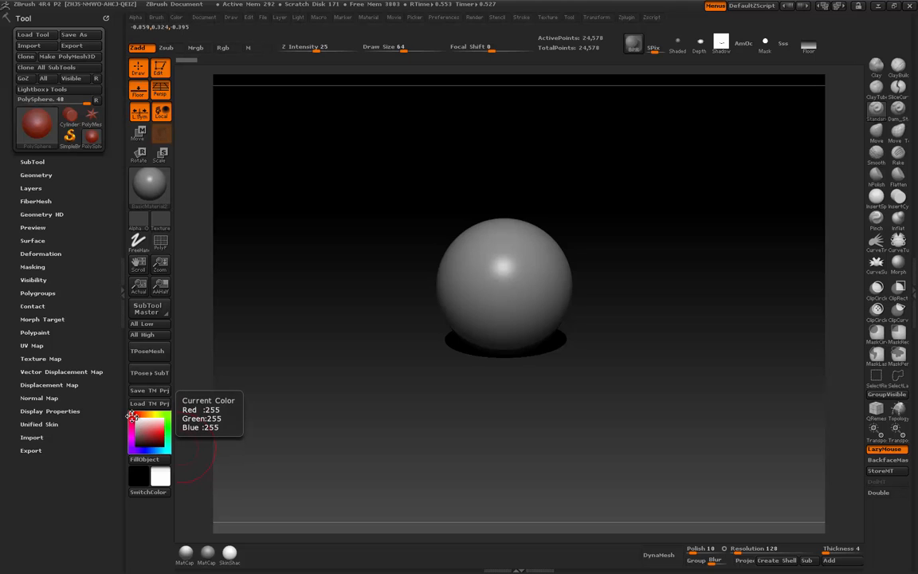
# Set the current color to a muted pinkish brown (R 179, G 151, B 139) and make a BPR render
pyautogui.moveTo(132, 416); pyautogui.dragTo(150, 432)
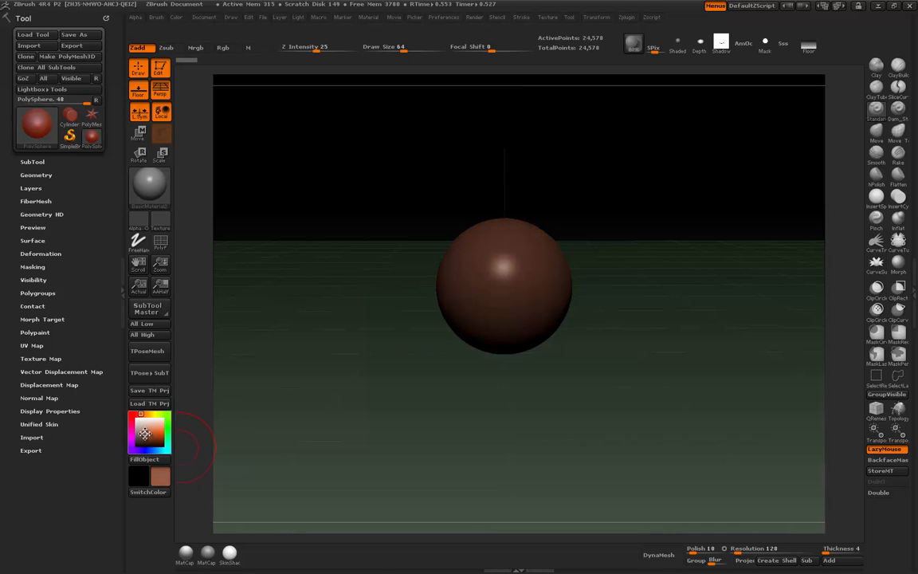
pyautogui.click(144, 431)
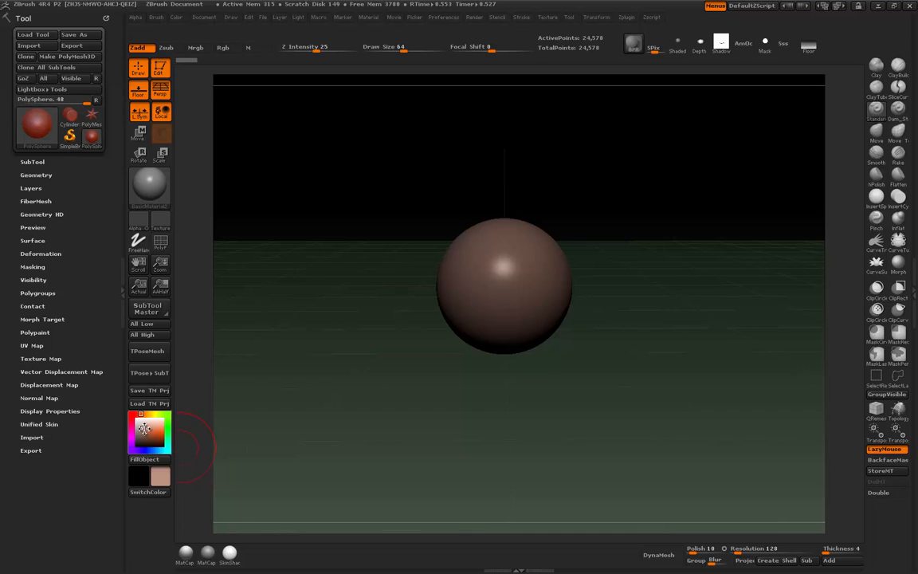
pyautogui.click(141, 431)
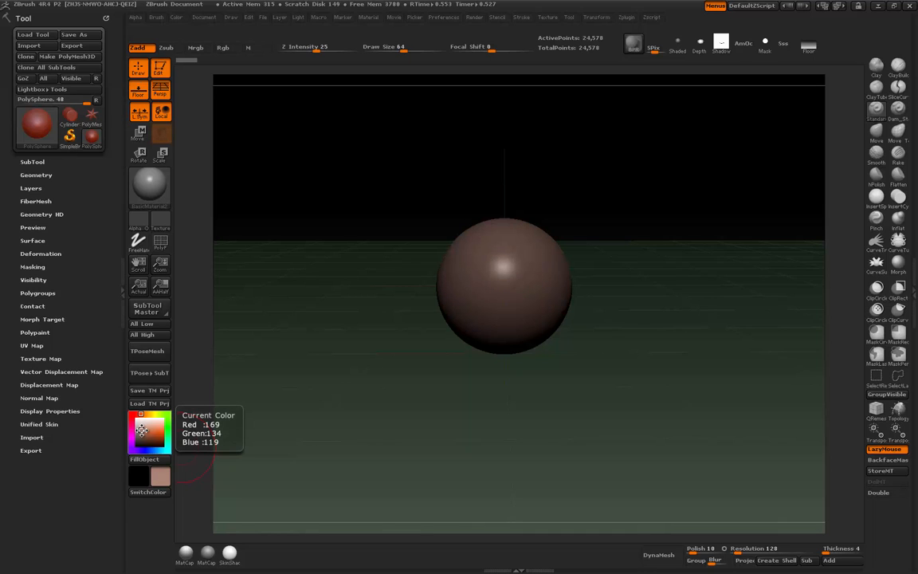
pyautogui.click(142, 432)
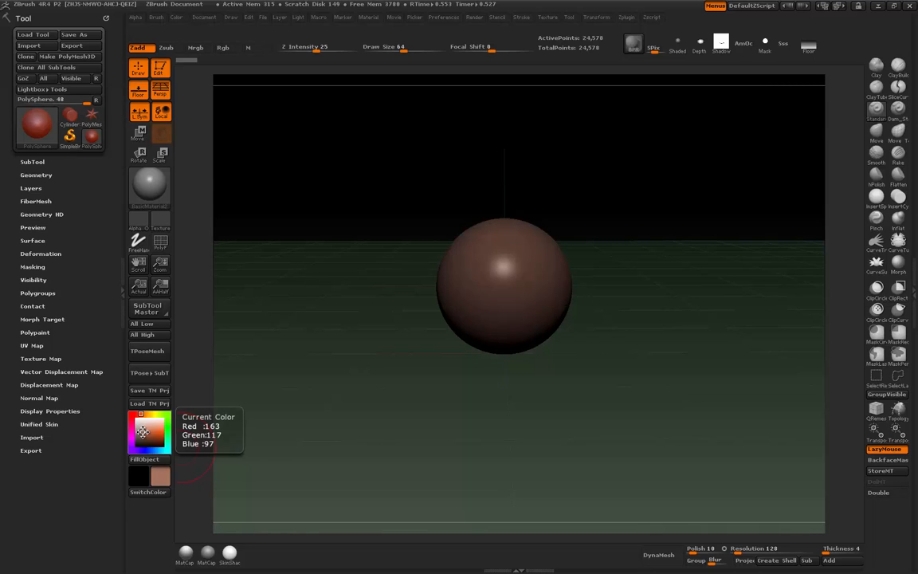
pyautogui.click(142, 430)
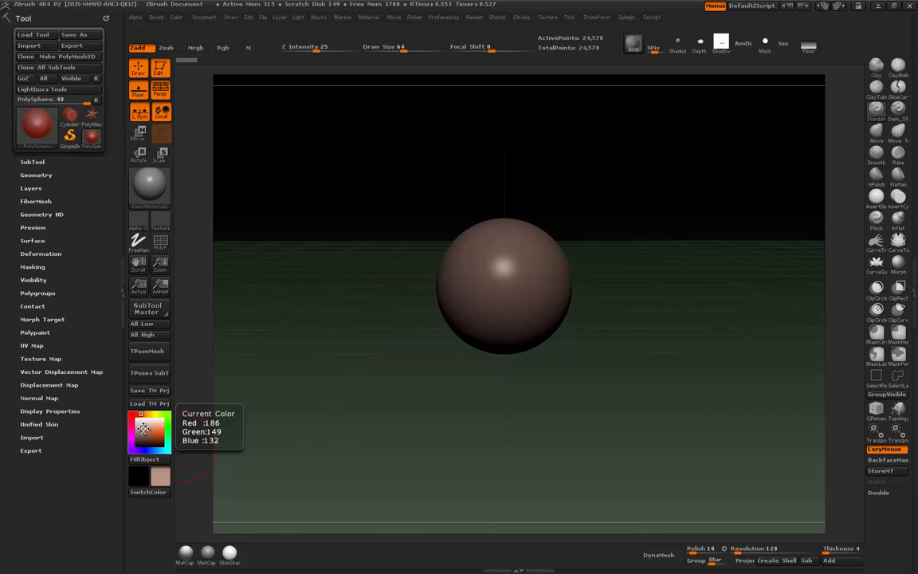
pyautogui.click(142, 429)
pyautogui.click(140, 427)
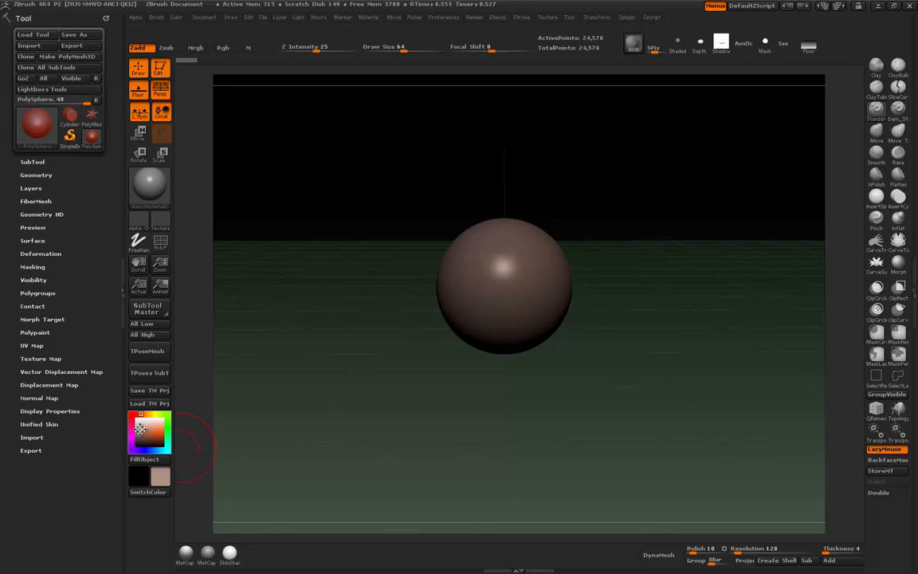
pyautogui.click(140, 426)
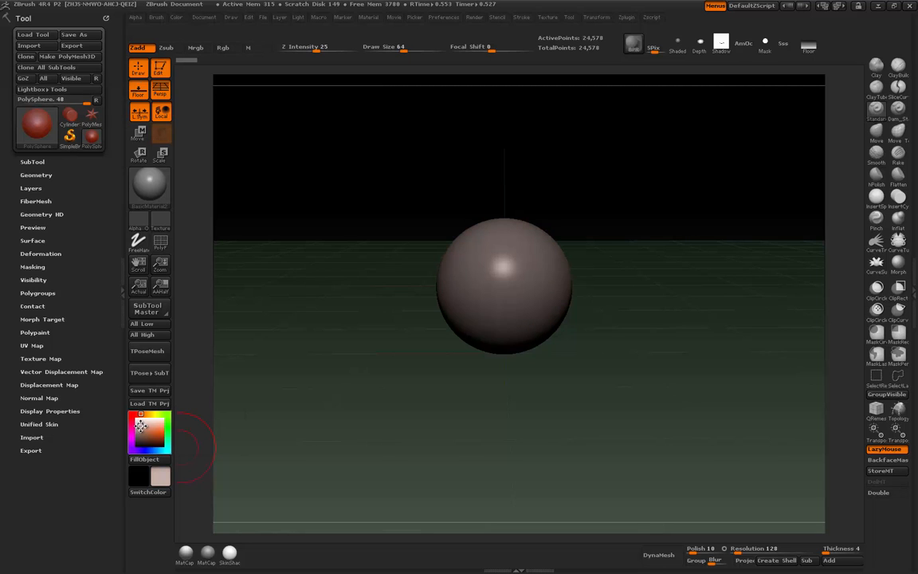
pyautogui.click(140, 427)
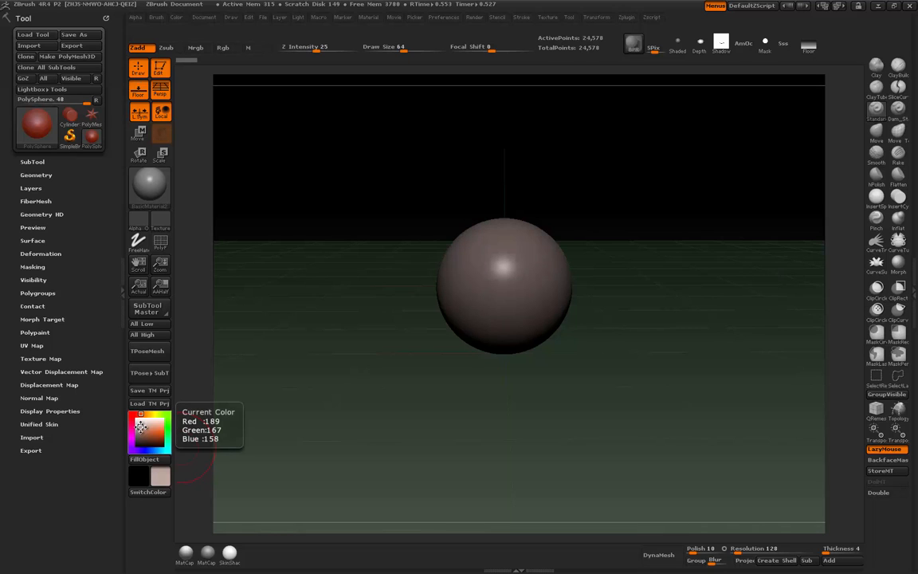
pyautogui.click(140, 428)
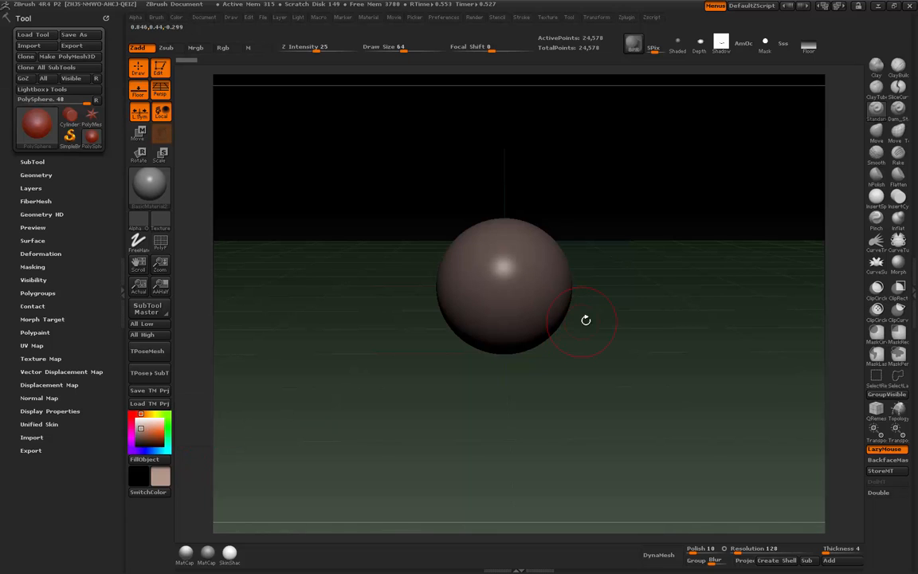
pyautogui.click(633, 44)
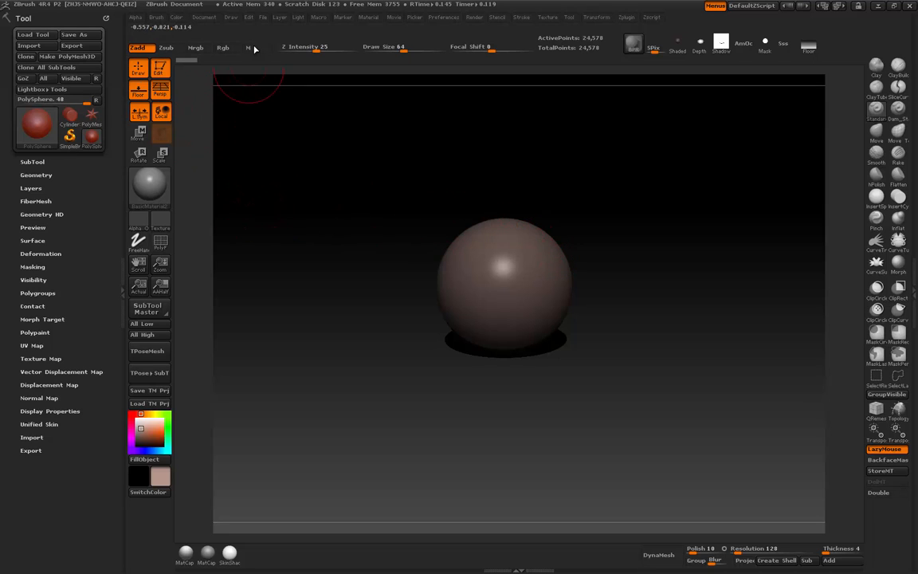
# Set the document background's gradient range to 0 and make a BPR render of the flat background
pyautogui.click(204, 16)
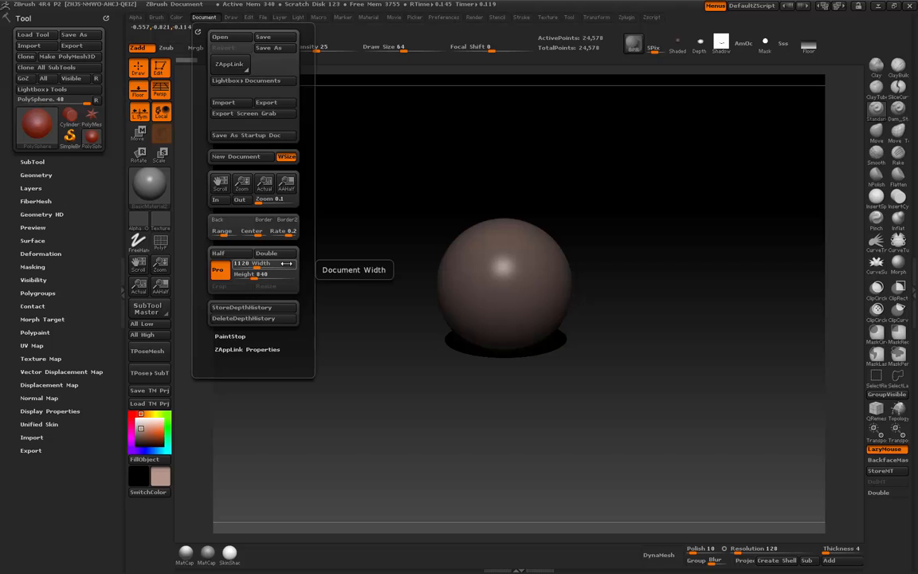
pyautogui.click(213, 232)
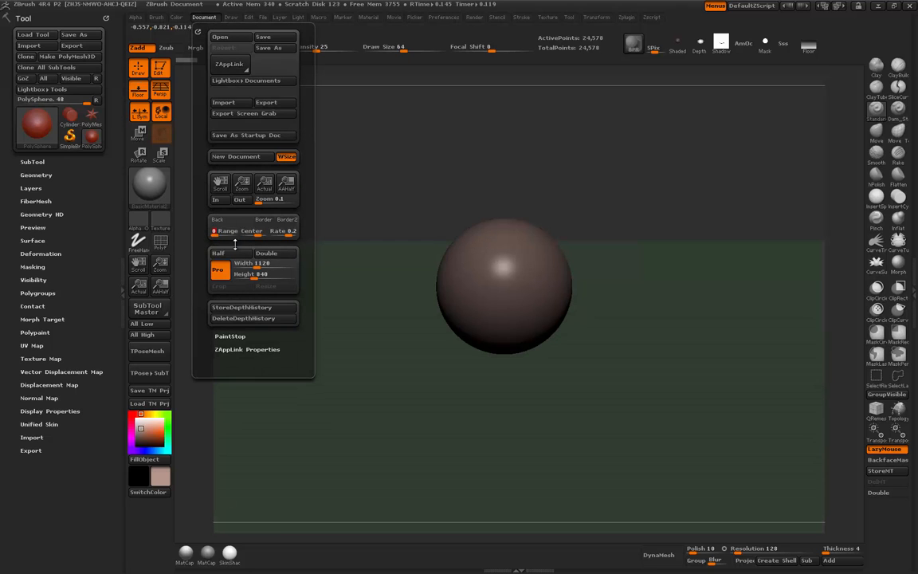
pyautogui.click(634, 46)
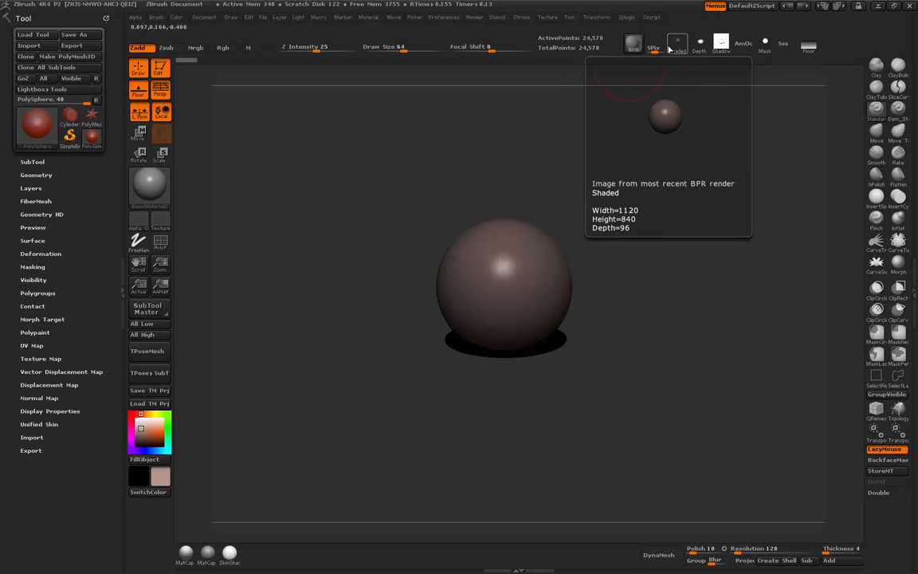
pyautogui.moveTo(699, 46)
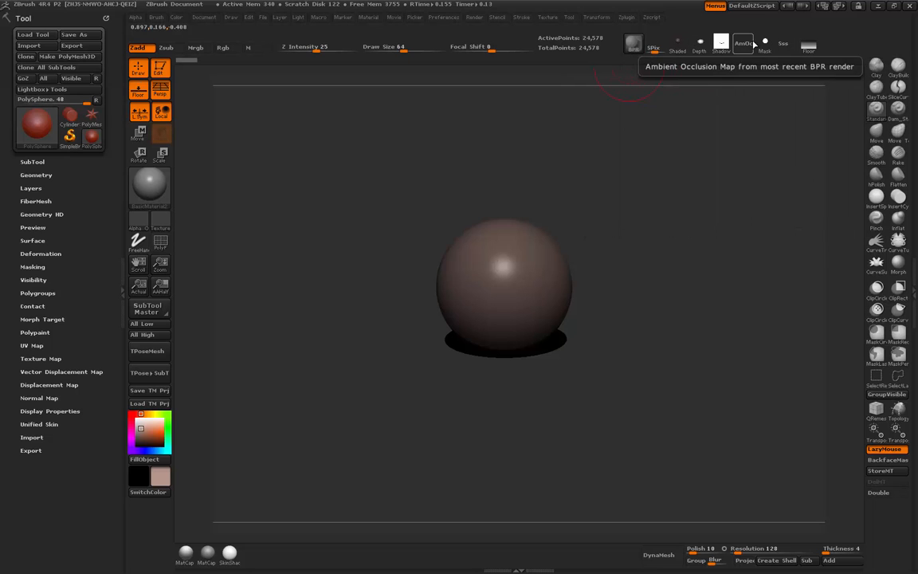
pyautogui.moveTo(810, 45)
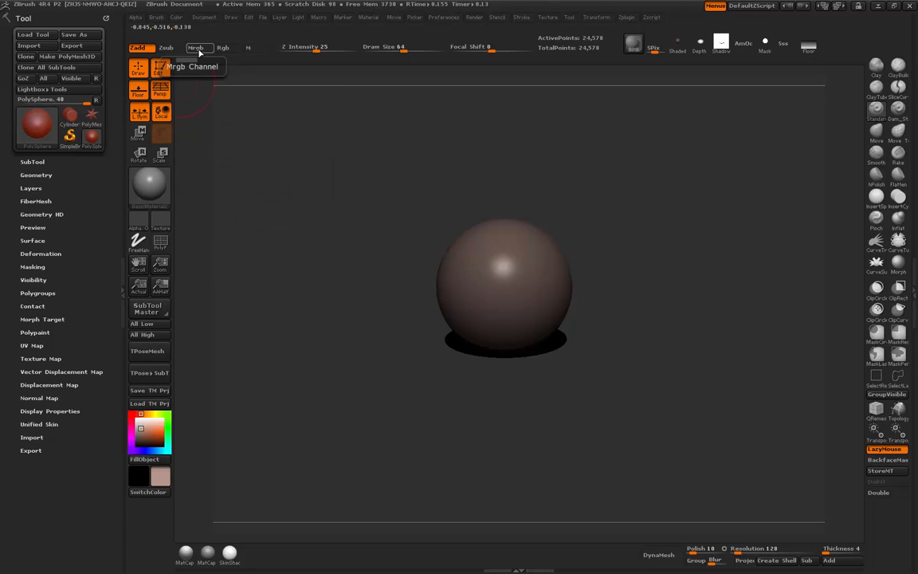
# Enable the Rgb channel and fill the sphere with the current pinkish-brown color
pyautogui.click(225, 49)
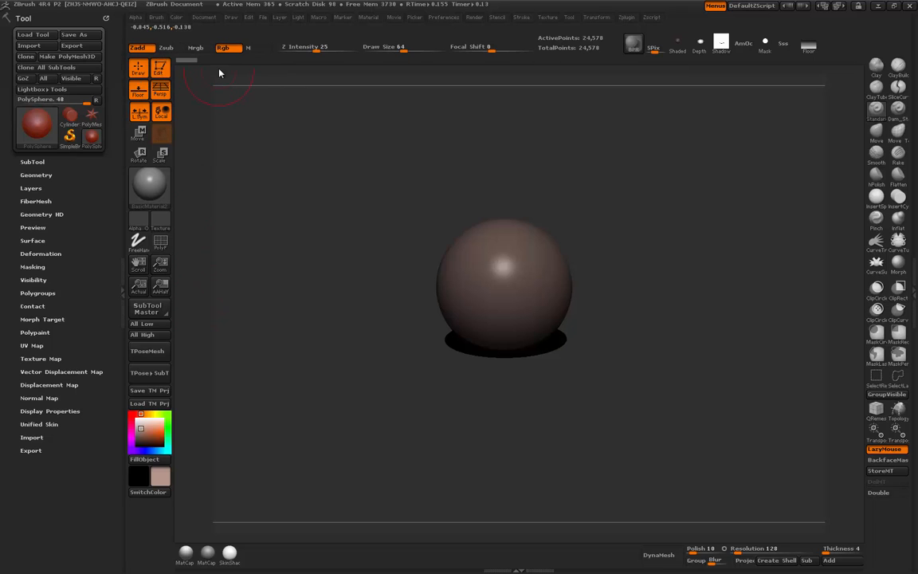
pyautogui.click(176, 17)
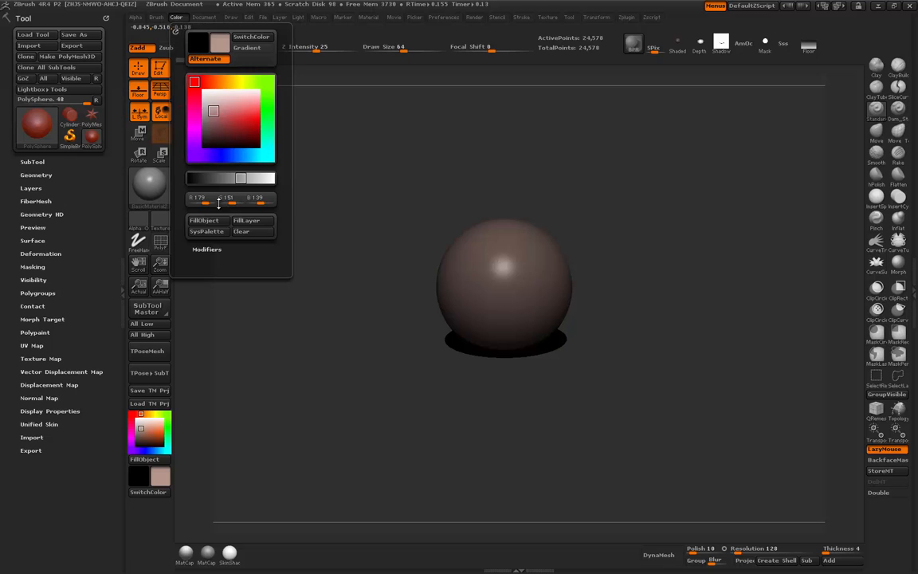
pyautogui.click(246, 220)
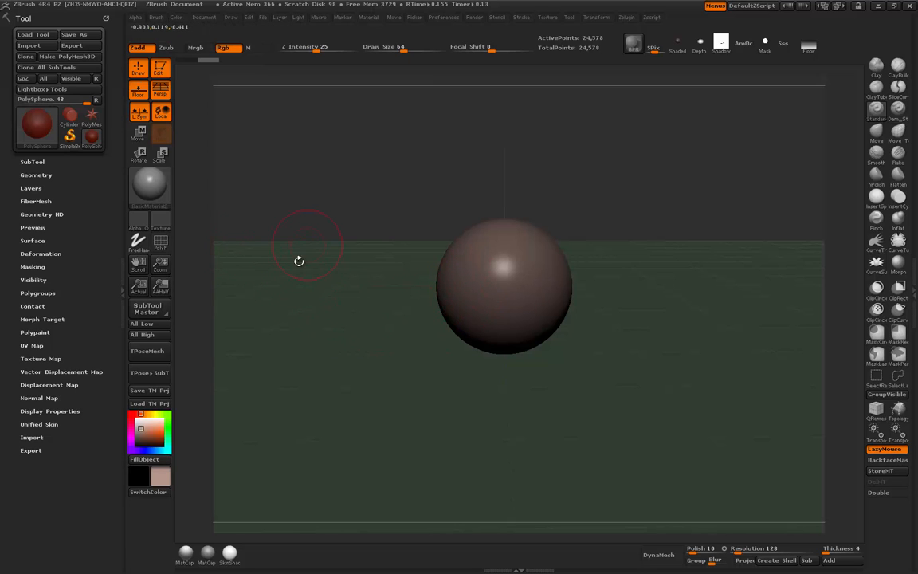
# Choose a pale cyan color (about R 154, G 211, B 211) and apply it as the document background
pyautogui.click(149, 433)
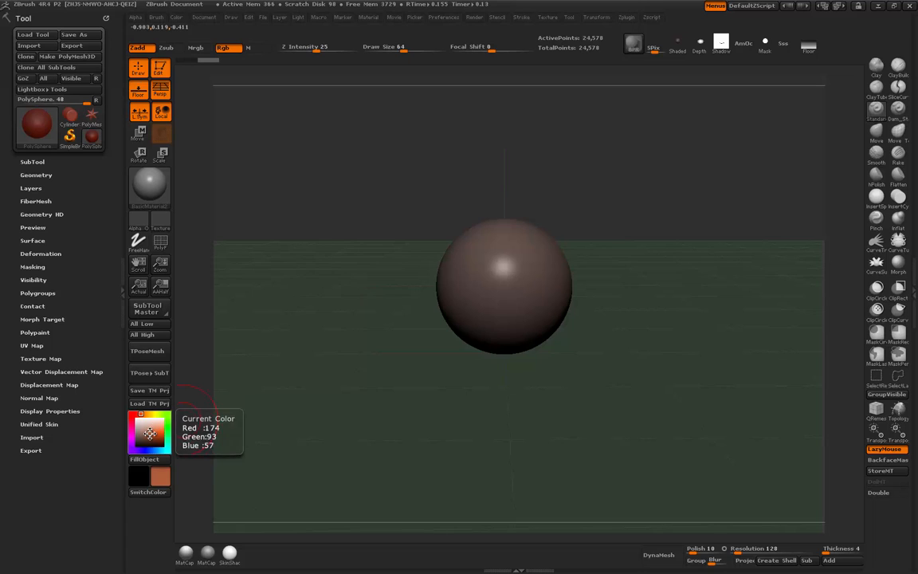
pyautogui.click(143, 424)
pyautogui.click(168, 450)
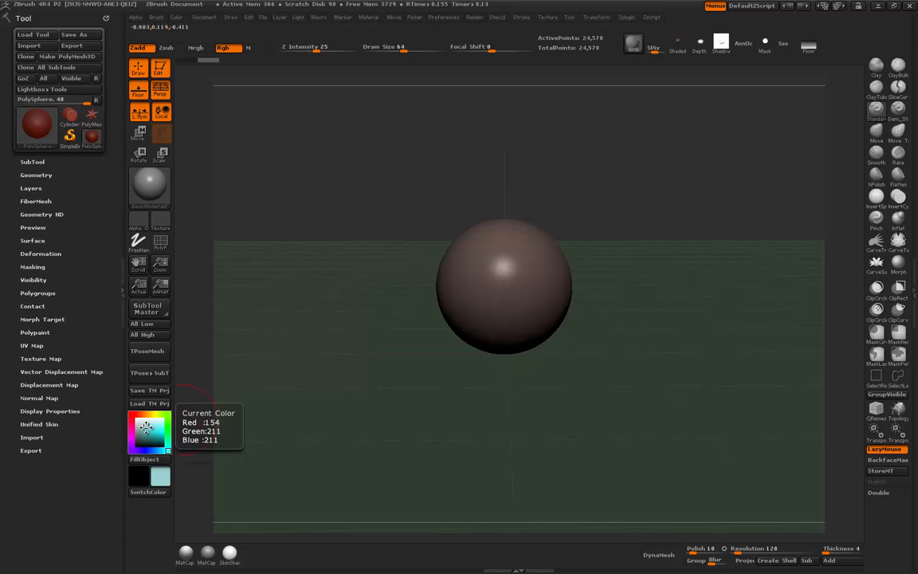
pyautogui.click(202, 18)
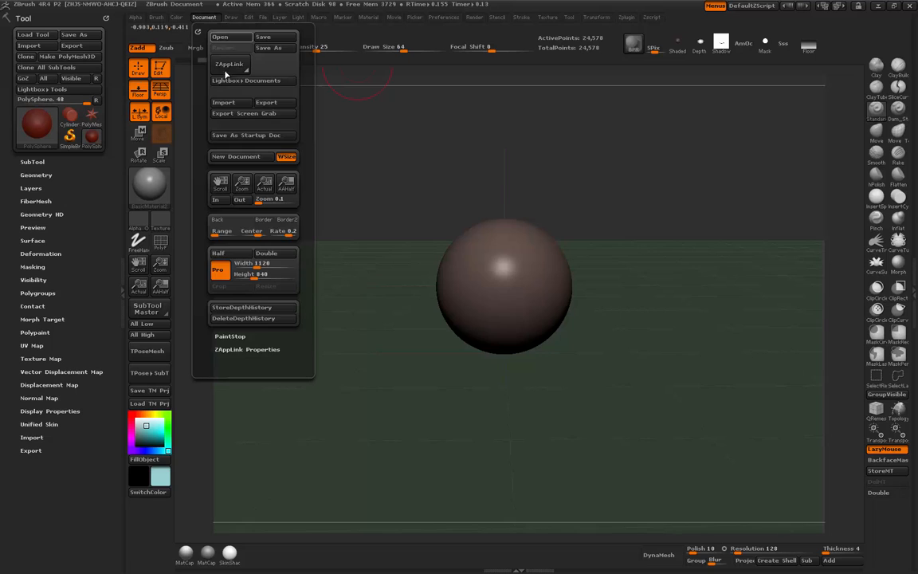
pyautogui.click(247, 224)
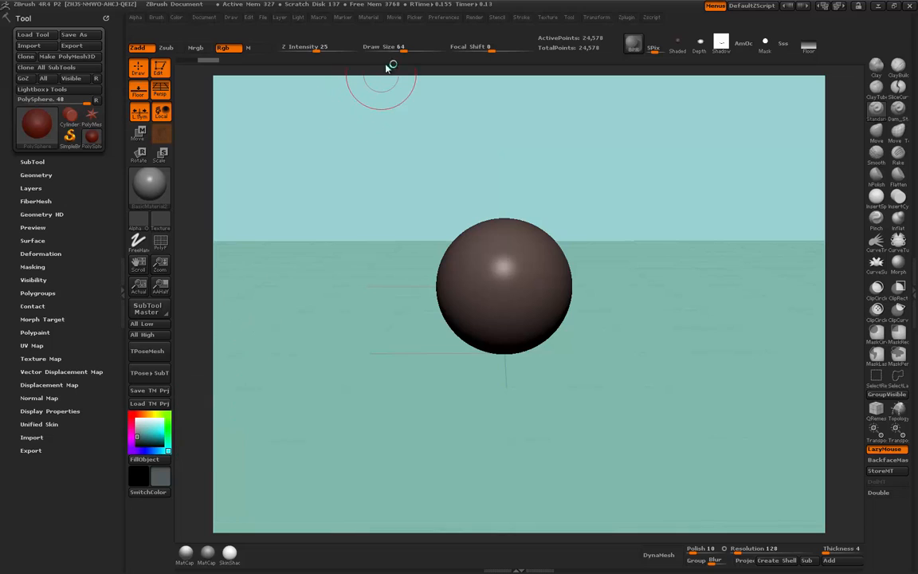
# Apply the dark grey-cyan color as the document background and make a BPR render
pyautogui.click(213, 18)
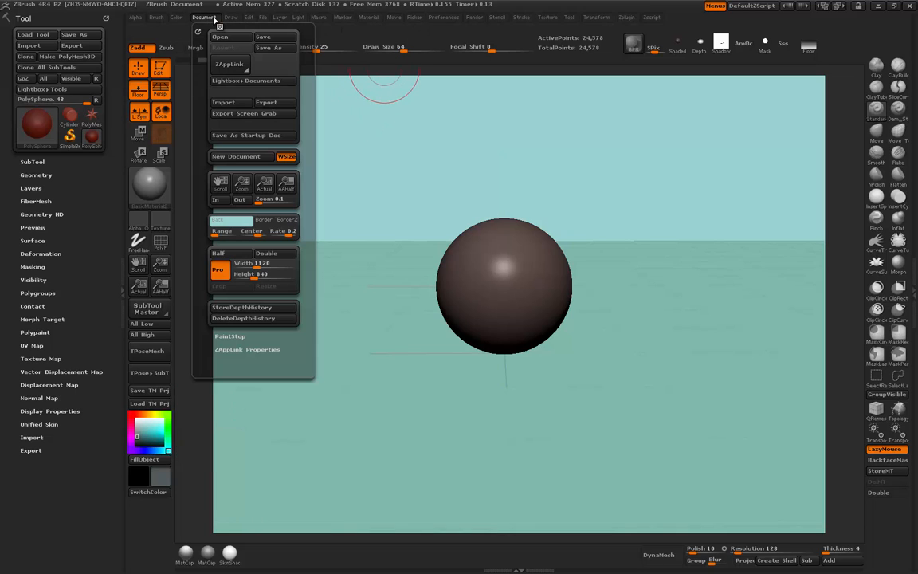
pyautogui.click(238, 223)
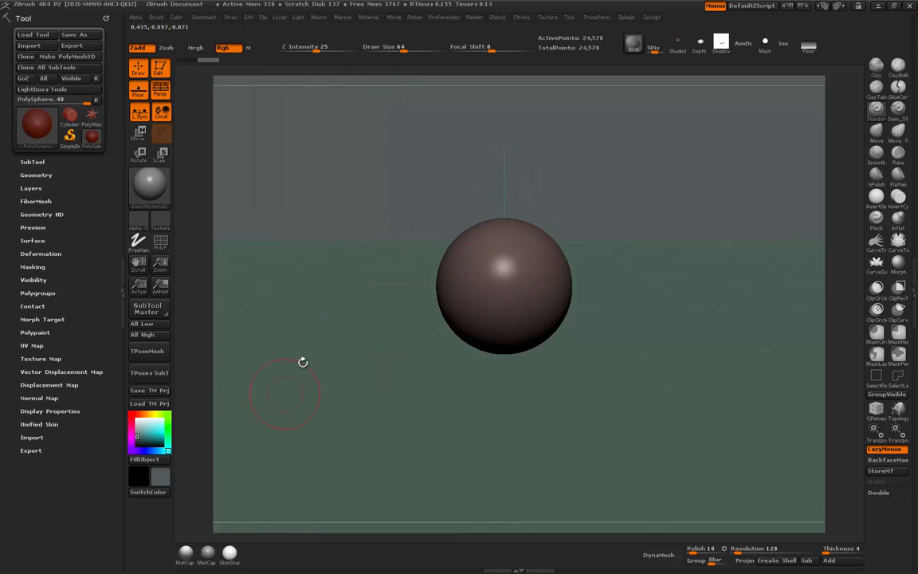
pyautogui.click(633, 44)
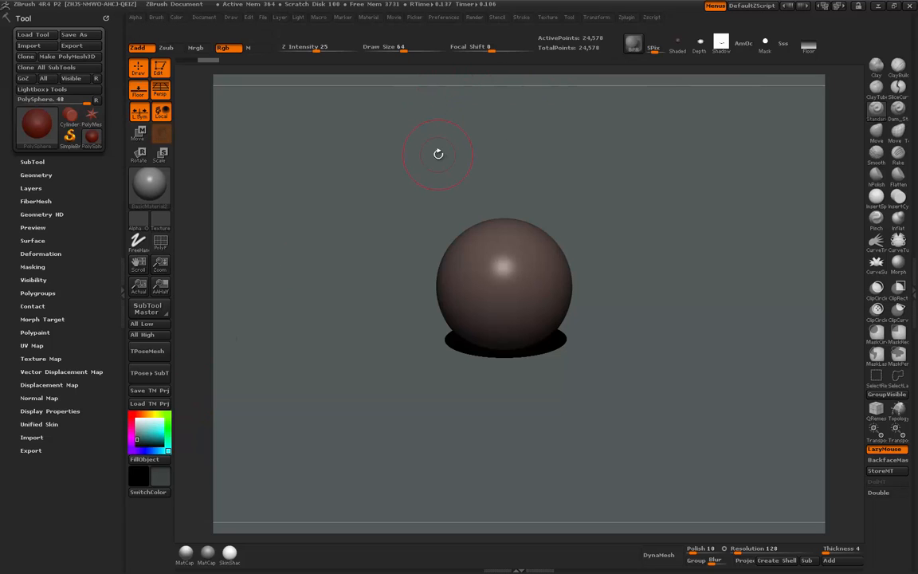
# Reapply the current dark grey-cyan color as the document background and make a BPR render
pyautogui.moveTo(439, 153); pyautogui.dragTo(414, 167)
pyautogui.click(634, 44)
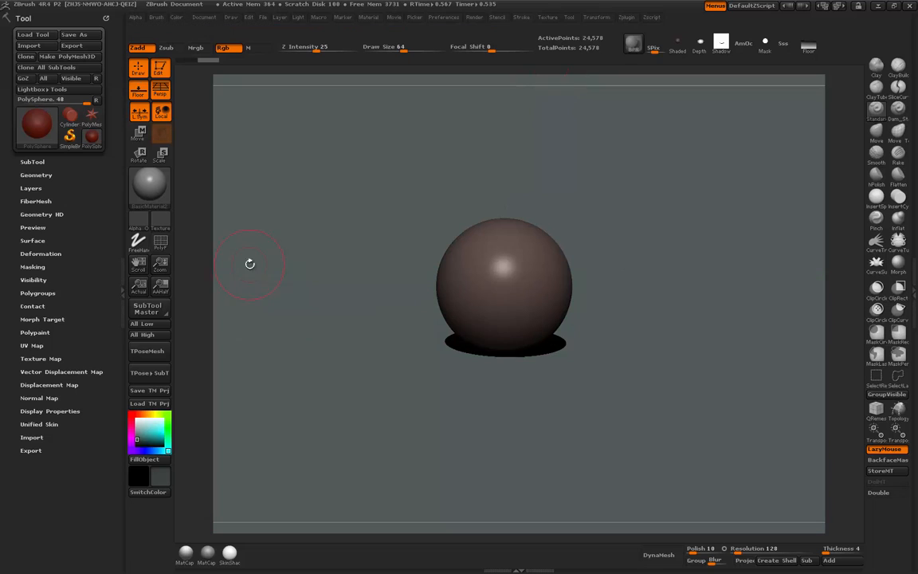
pyautogui.click(204, 17)
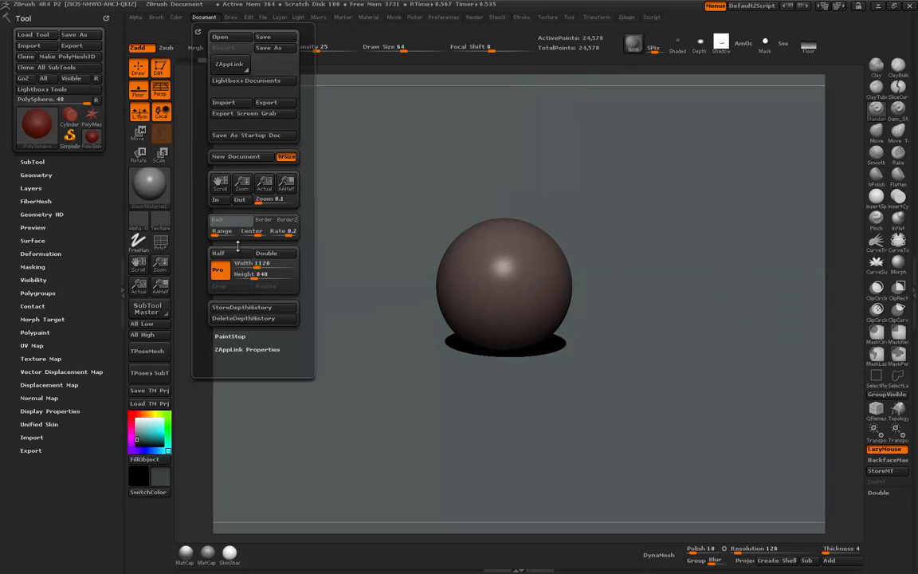
pyautogui.click(231, 222)
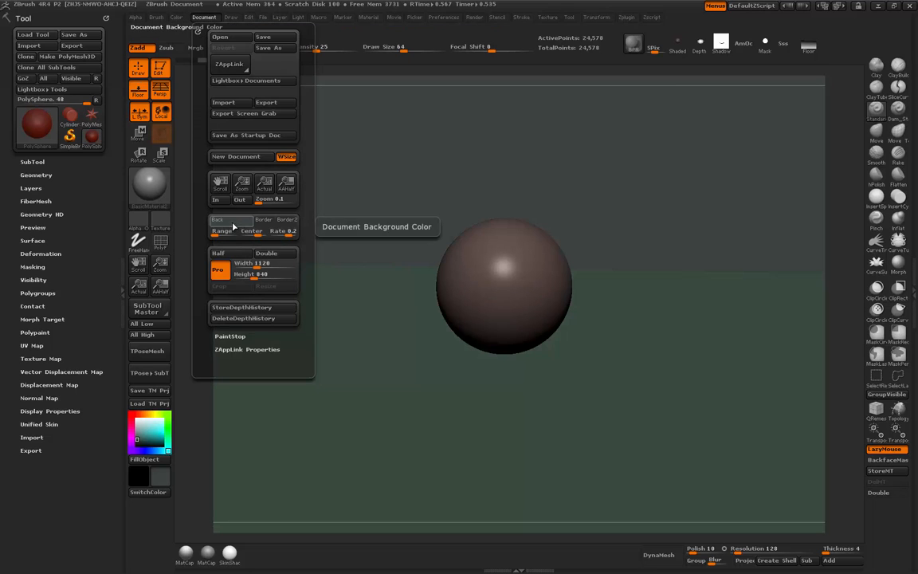
pyautogui.click(635, 44)
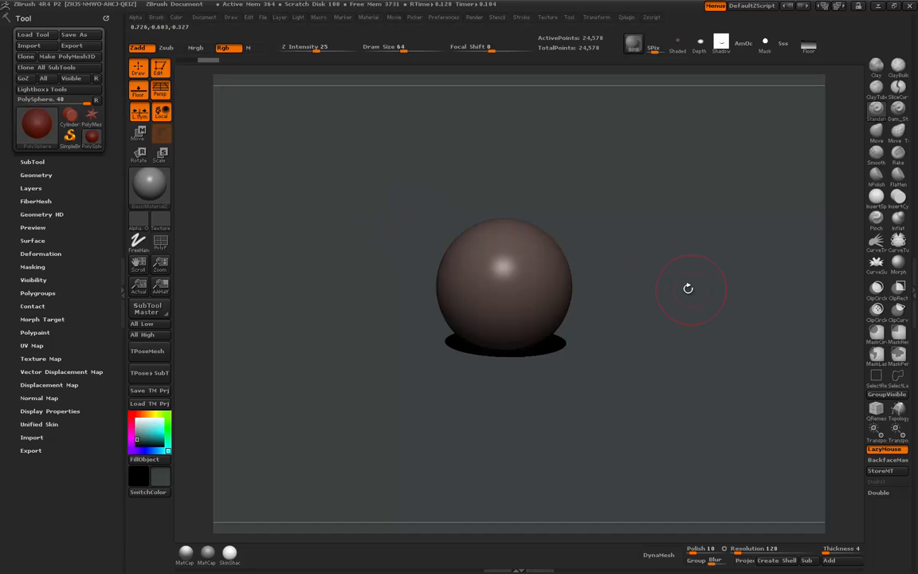
# Choose a darker, nearly black grey color and apply it as the document background
pyautogui.moveTo(688, 288)
pyautogui.mouseDown()
pyautogui.moveTo(688, 279)
pyautogui.moveTo(689, 290)
pyautogui.mouseUp()
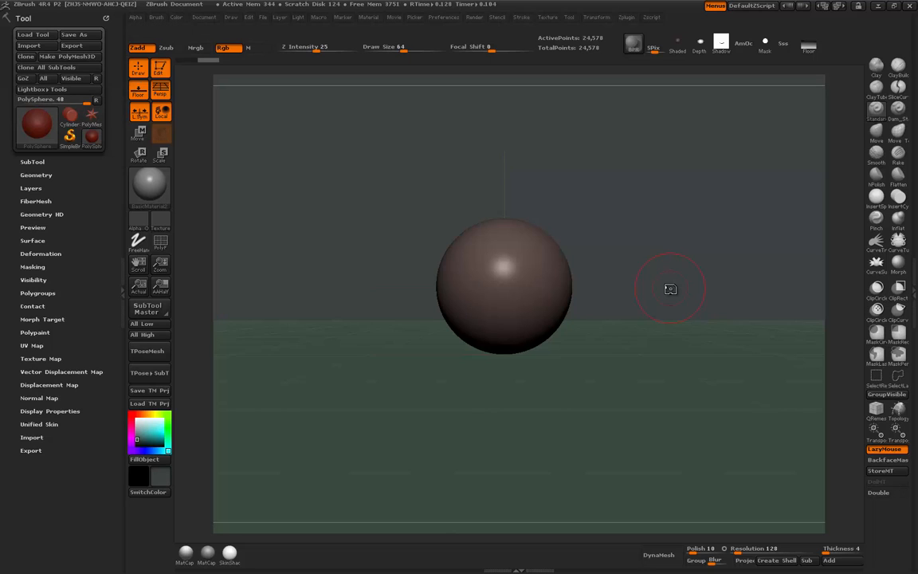
pyautogui.moveTo(671, 289)
pyautogui.mouseDown()
pyautogui.moveTo(680, 325)
pyautogui.moveTo(702, 323)
pyautogui.moveTo(742, 437)
pyautogui.moveTo(722, 440)
pyautogui.moveTo(703, 412)
pyautogui.moveTo(684, 412)
pyautogui.mouseUp()
pyautogui.moveTo(619, 399); pyautogui.dragTo(656, 377)
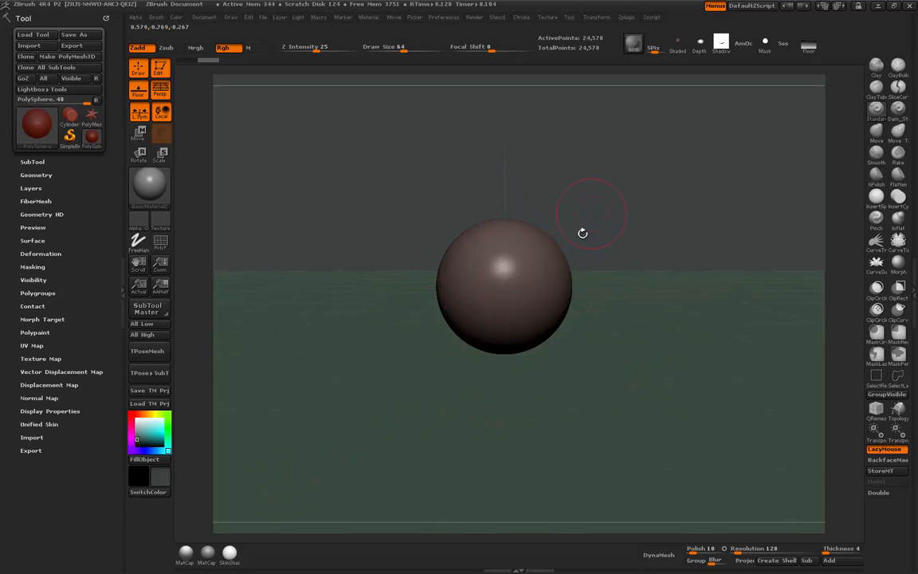
pyautogui.click(137, 438)
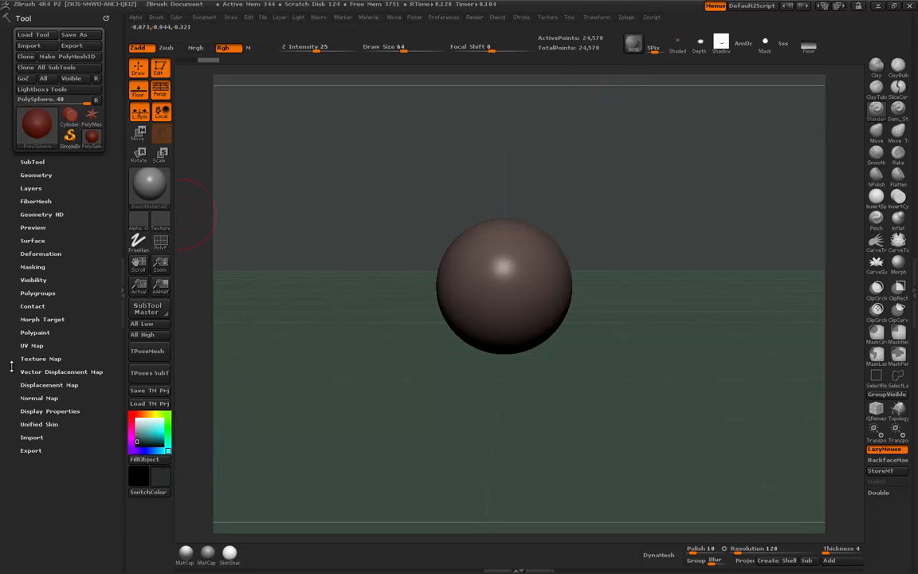
pyautogui.click(369, 17)
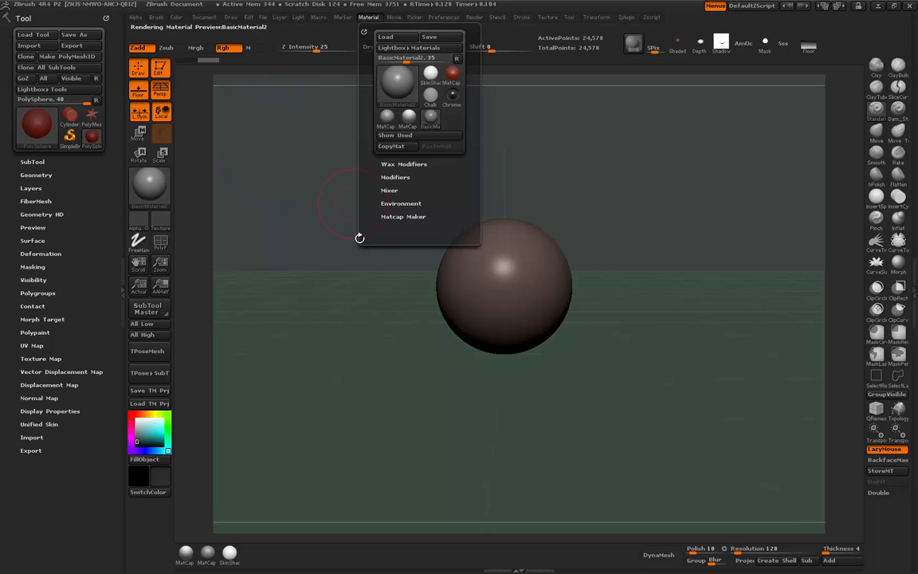
pyautogui.click(365, 17)
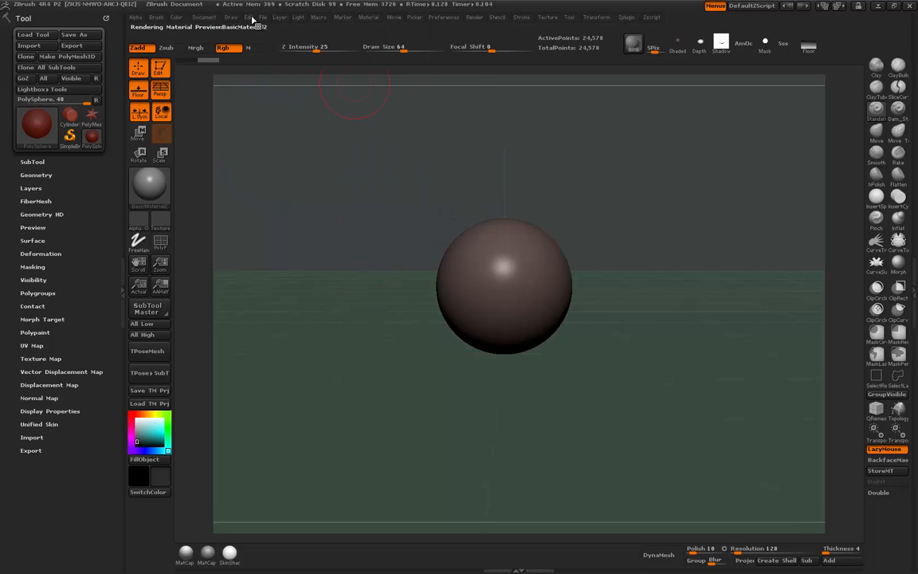
pyautogui.click(206, 17)
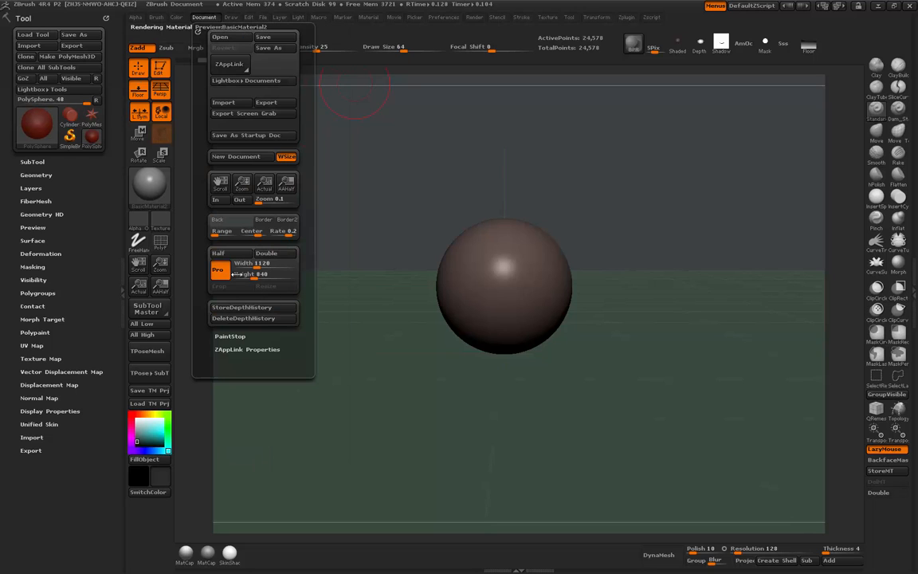
pyautogui.click(218, 219)
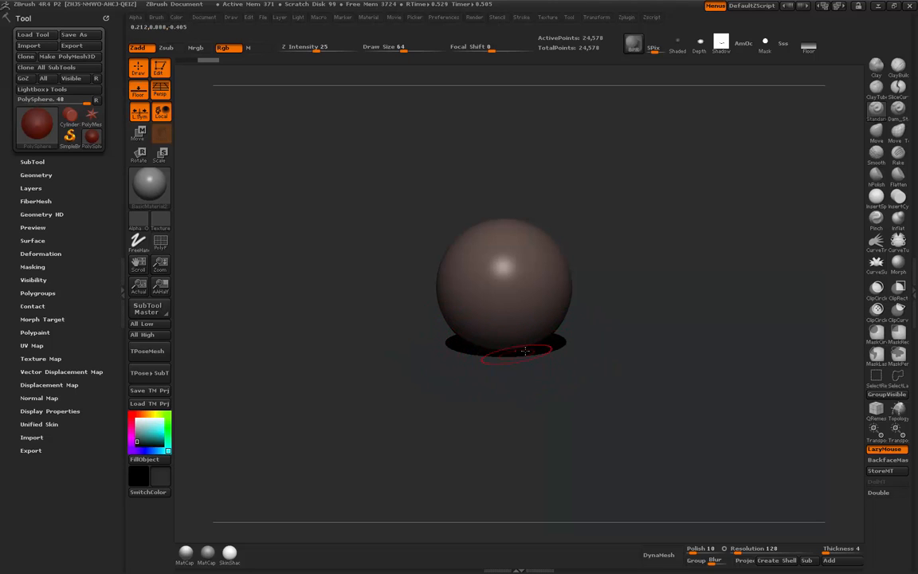
# Test the BPR shadow's maximum angle at 5 and 8, making a BPR render with each value
pyautogui.click(474, 17)
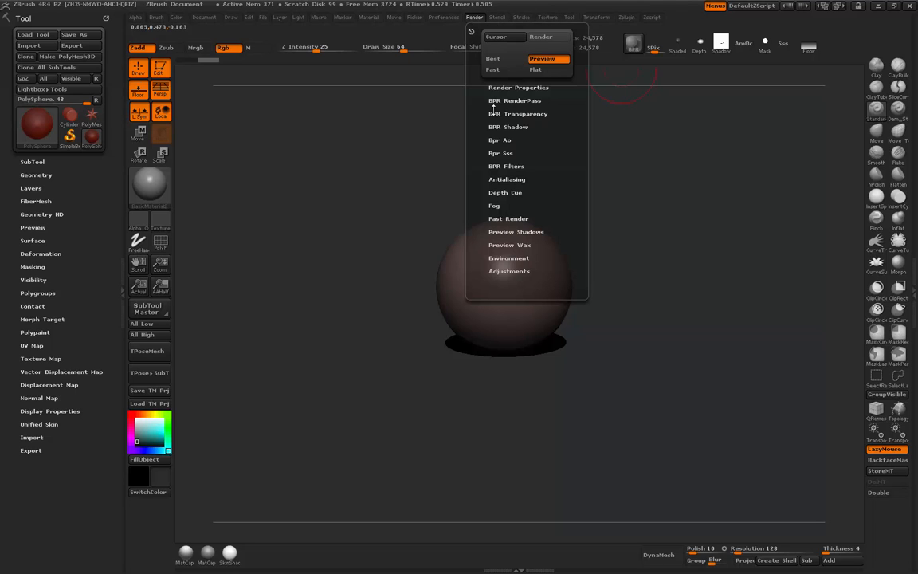
pyautogui.click(505, 128)
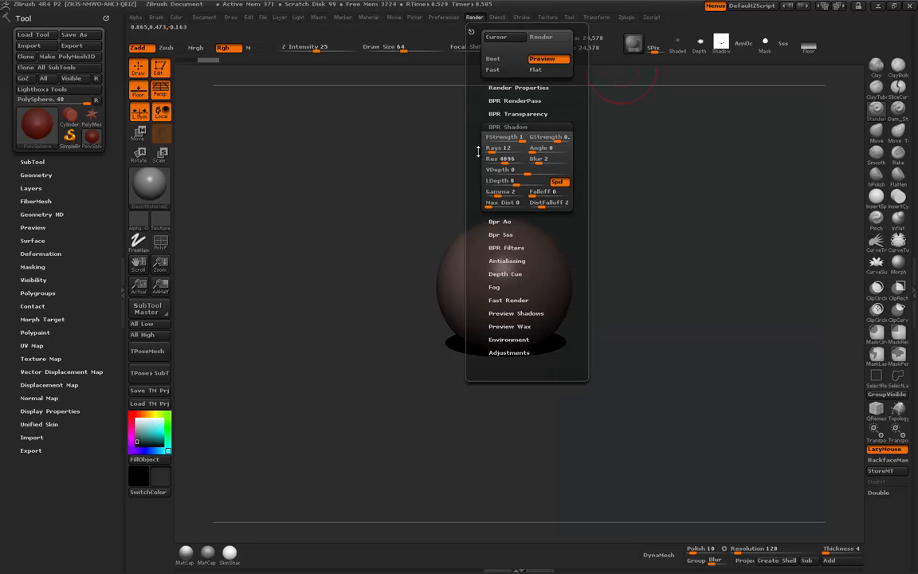
pyautogui.click(471, 34)
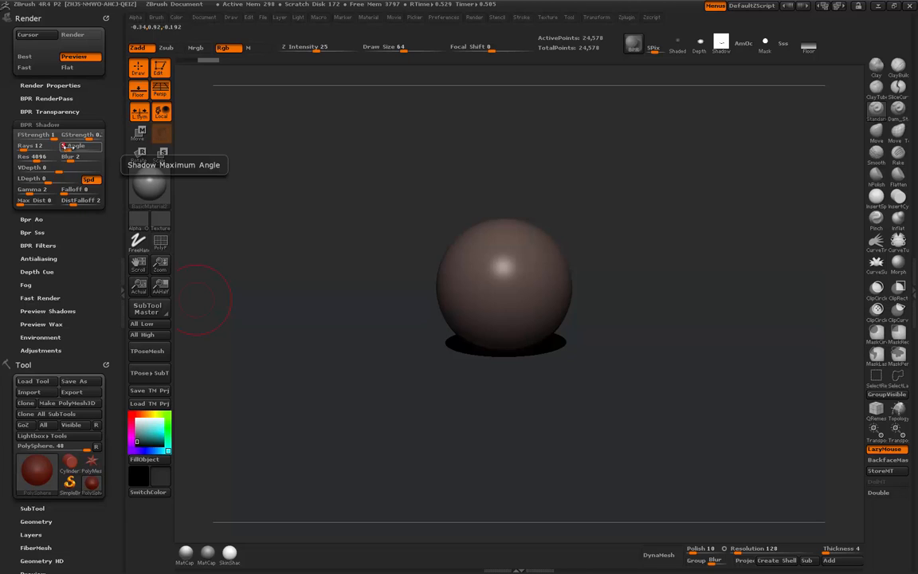
pyautogui.click(70, 147)
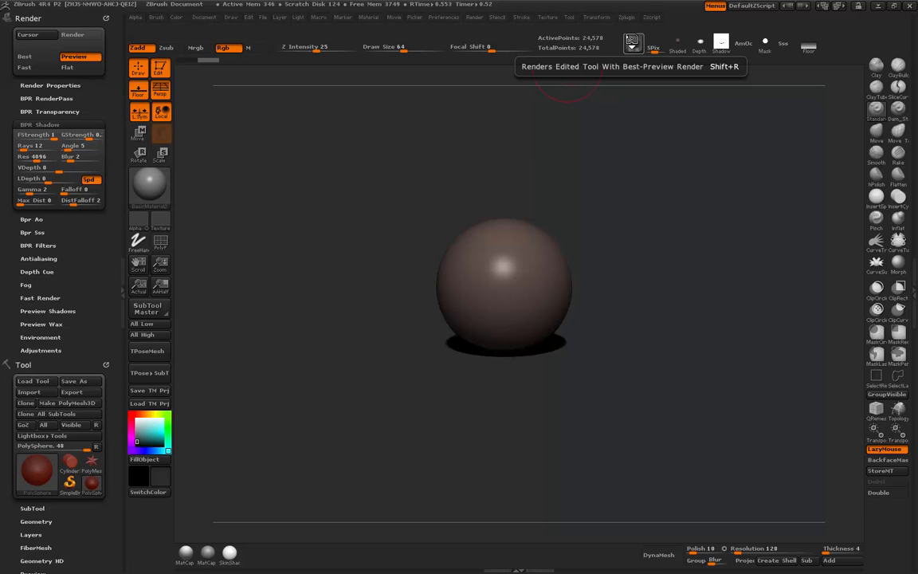
pyautogui.click(632, 43)
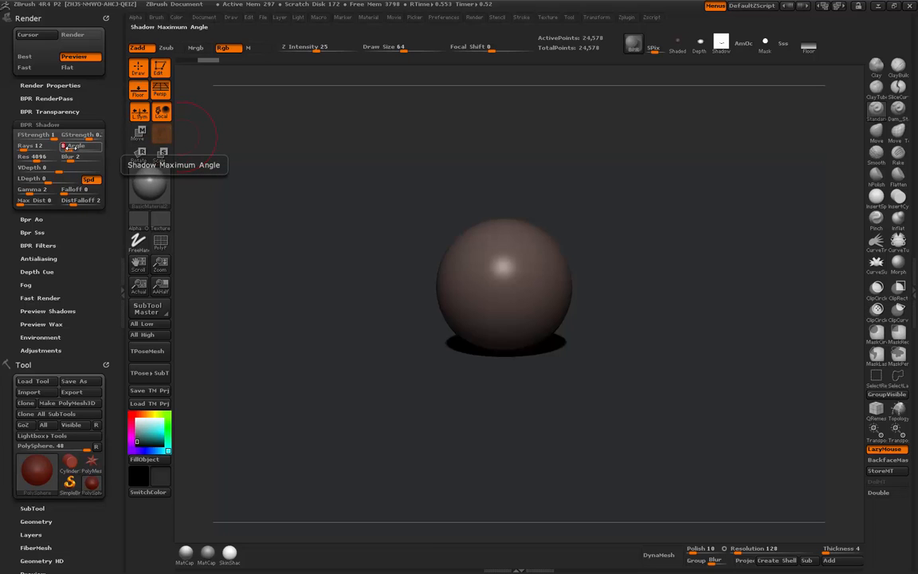
pyautogui.click(633, 46)
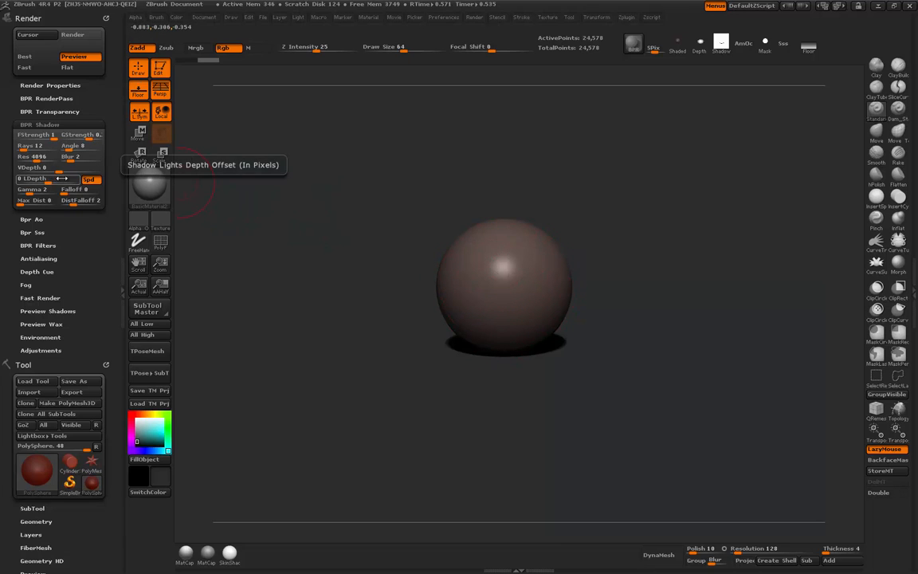
# Enable ambient occlusion in the render properties and make a BPR render
pyautogui.click(51, 125)
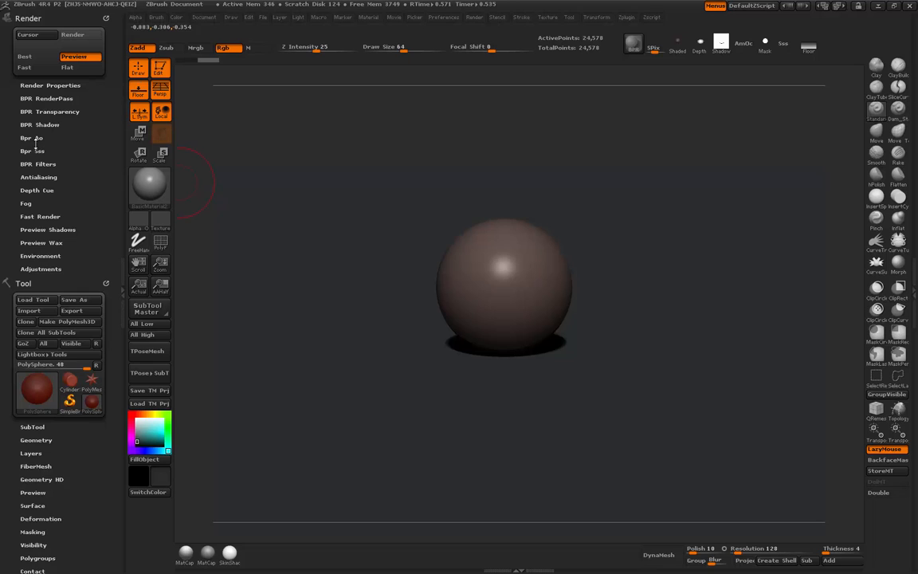
pyautogui.click(34, 137)
pyautogui.click(40, 137)
pyautogui.click(474, 18)
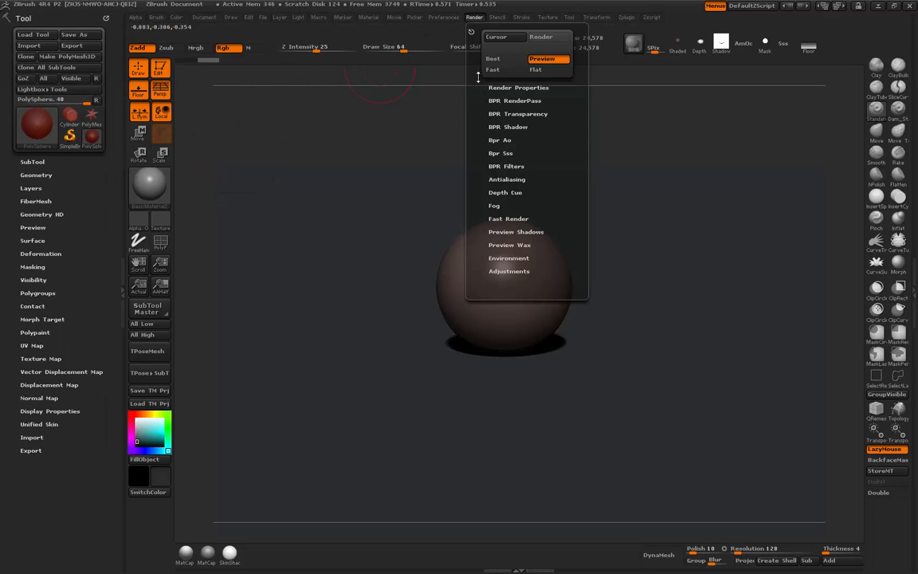
pyautogui.click(498, 88)
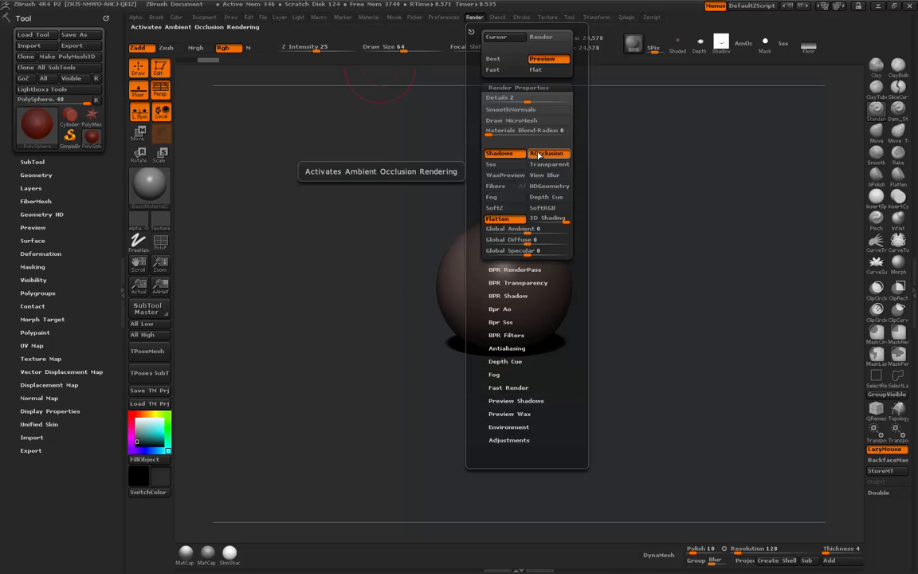
pyautogui.click(633, 45)
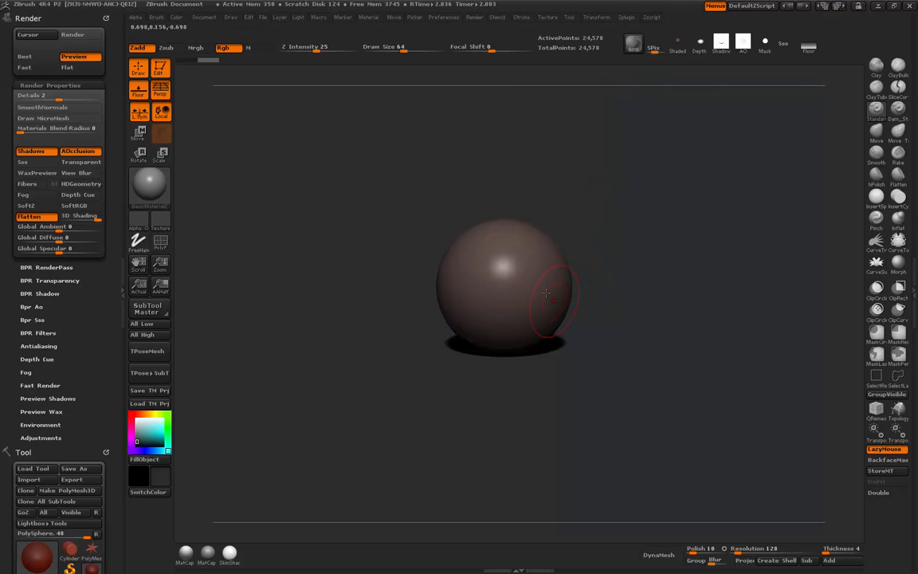
pyautogui.moveTo(745, 45)
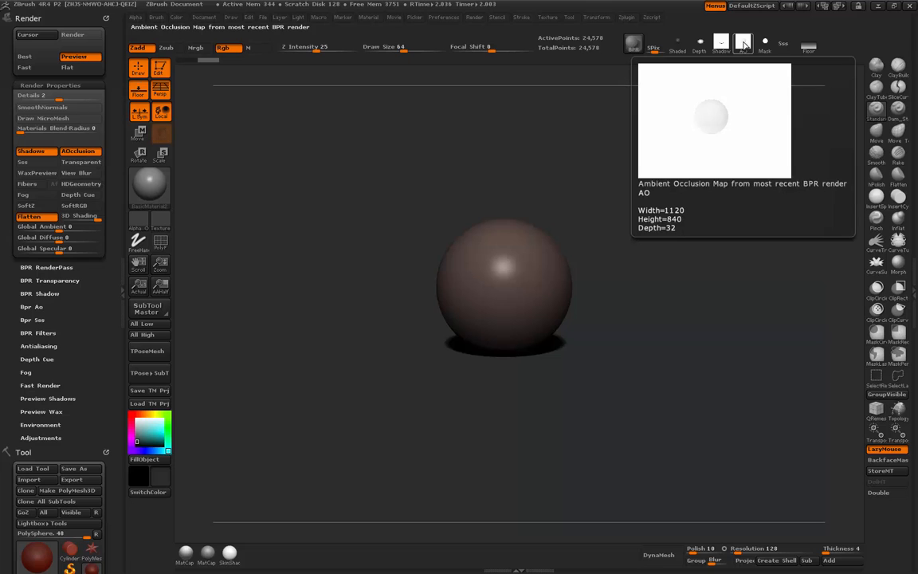
# Set the BPR ambient occlusion Gamma to 4 and make a BPR render
pyautogui.click(474, 17)
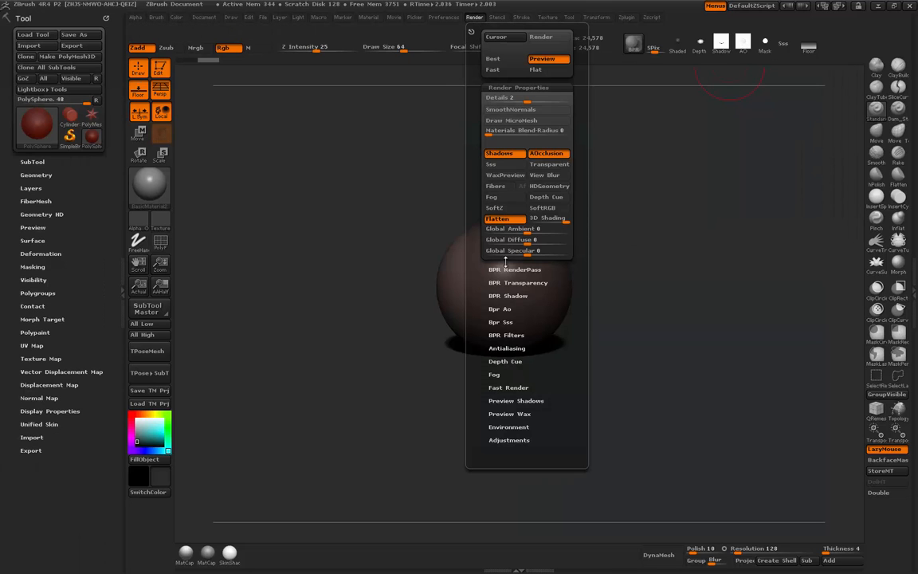
pyautogui.click(499, 87)
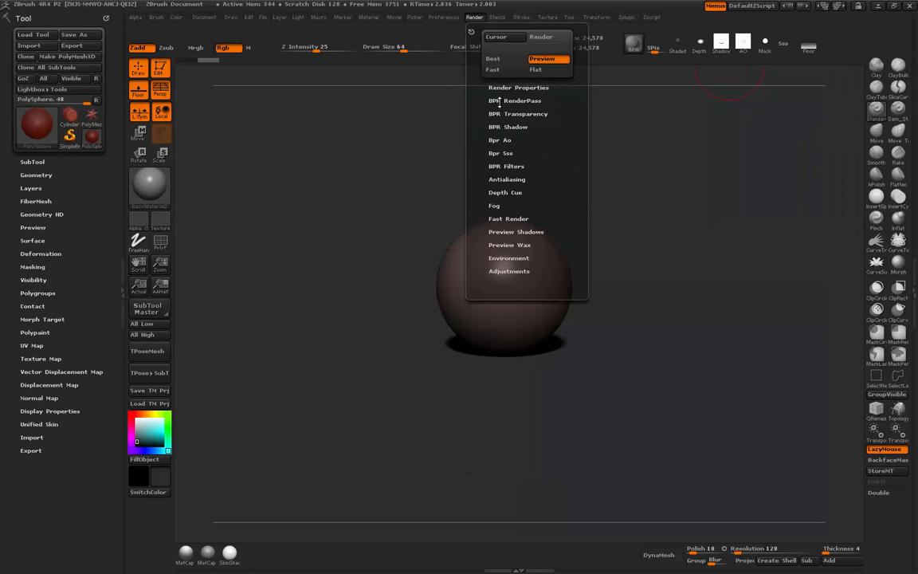
pyautogui.click(501, 139)
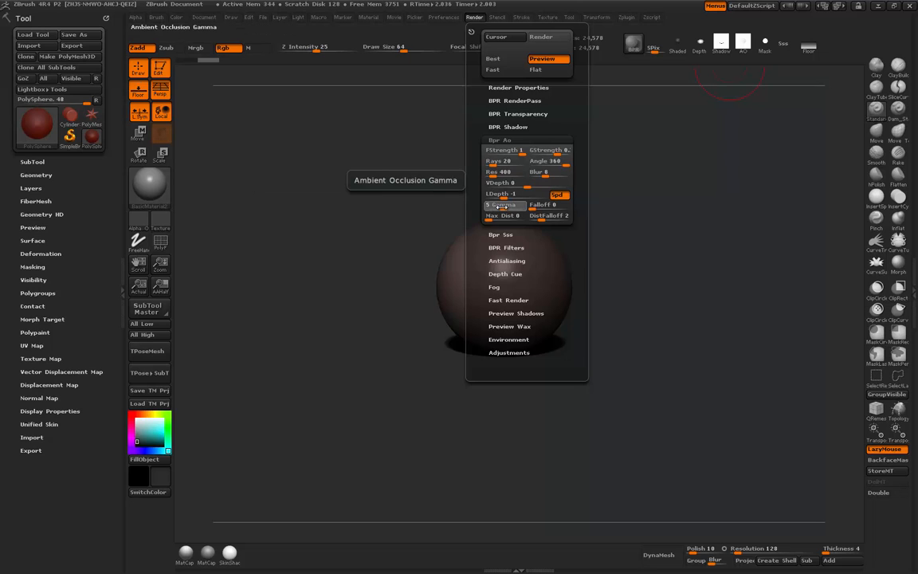
pyautogui.click(500, 206)
pyautogui.write('4')
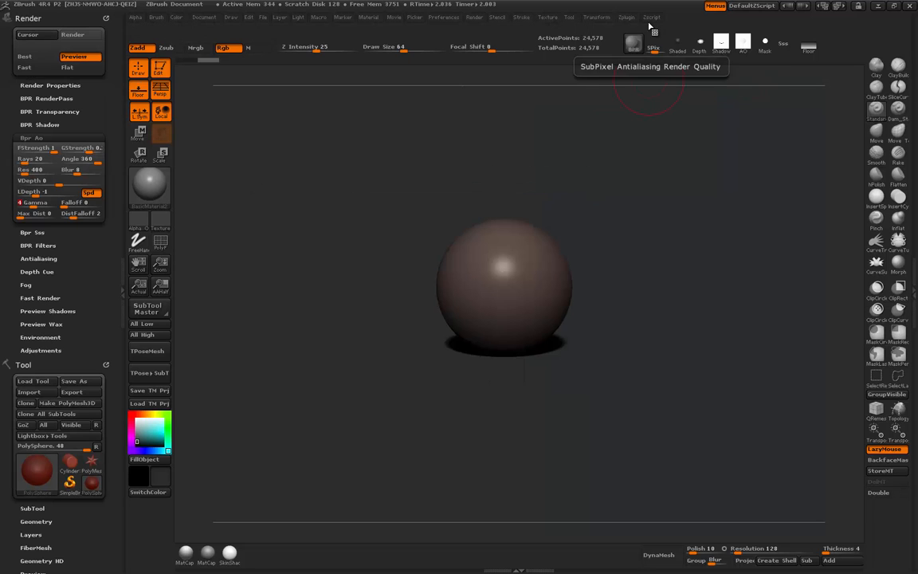
pyautogui.click(629, 43)
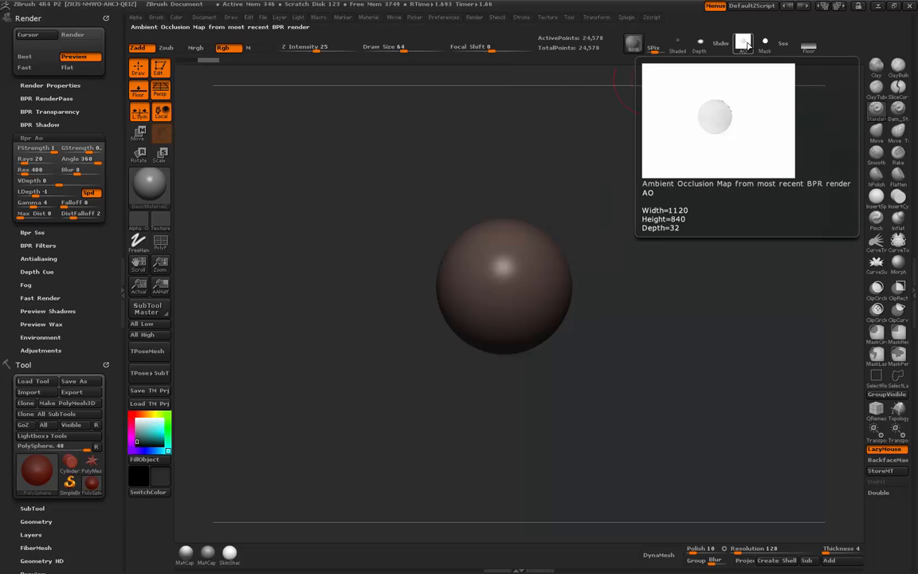
# Lower the BPR ambient occlusion Gamma to 0.1 and make a BPR render
pyautogui.click(475, 17)
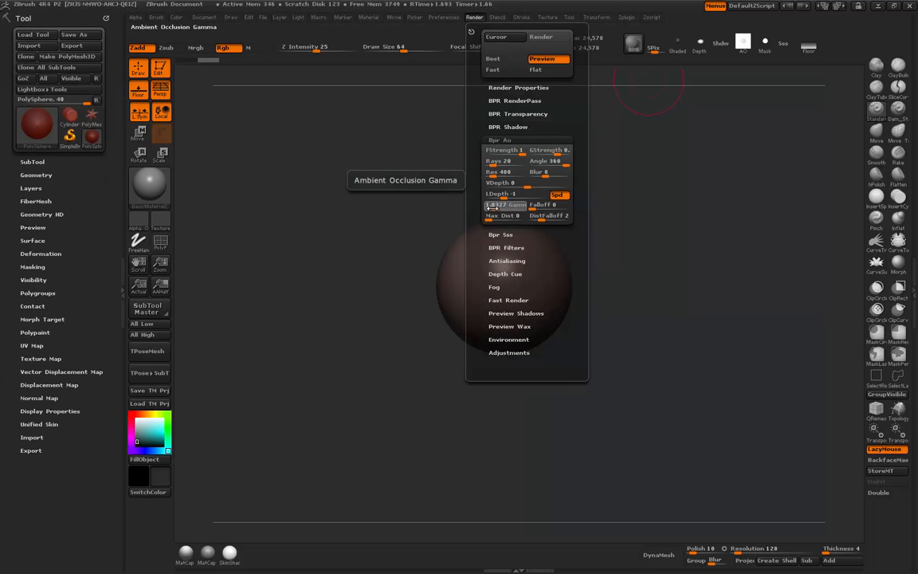
pyautogui.moveTo(500, 209); pyautogui.dragTo(488, 206)
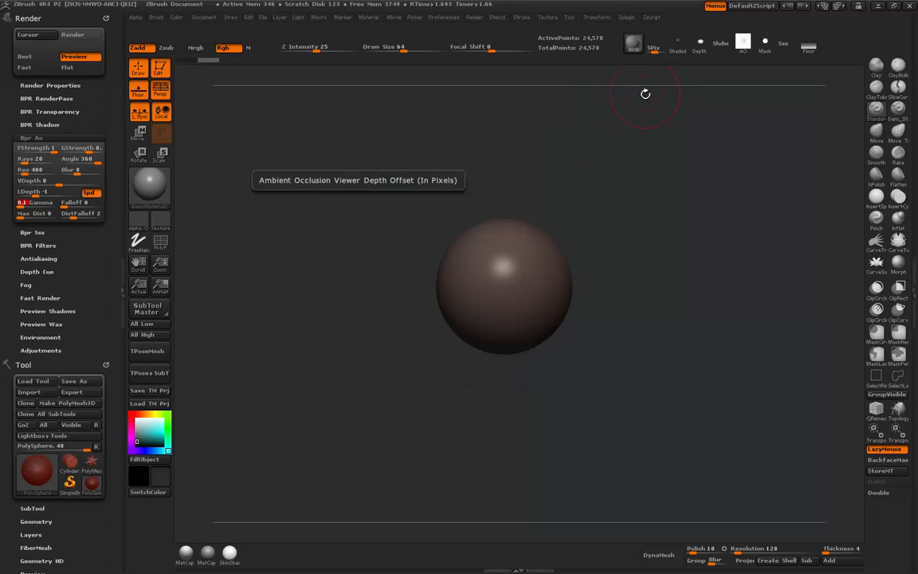
pyautogui.click(634, 46)
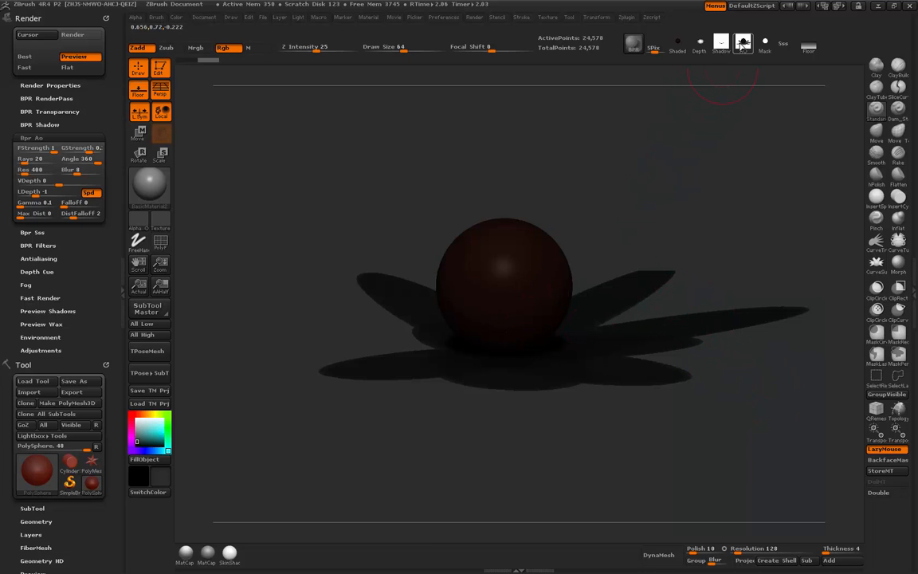
pyautogui.moveTo(743, 42)
pyautogui.click(742, 42)
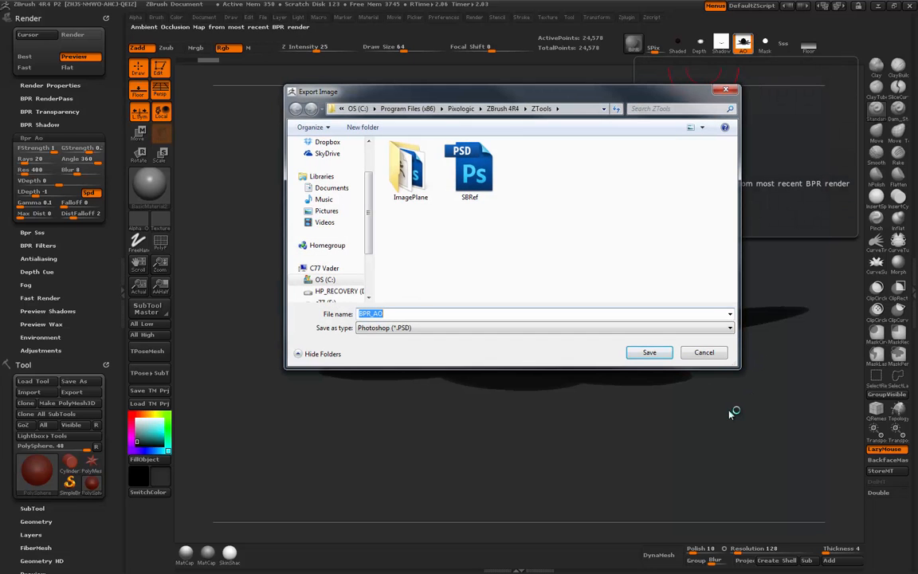
pyautogui.click(704, 352)
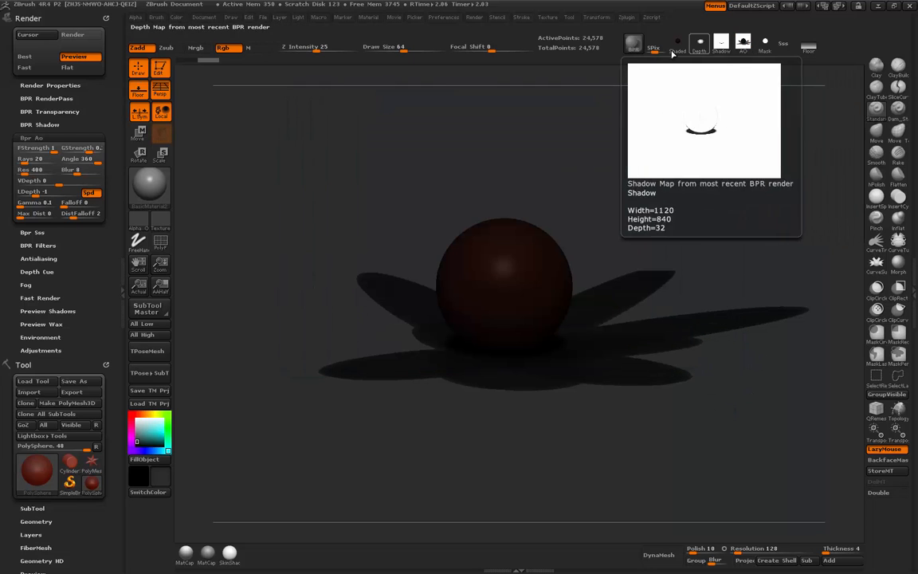
# Set the BPR ambient occlusion Gamma to 3.5
pyautogui.click(474, 16)
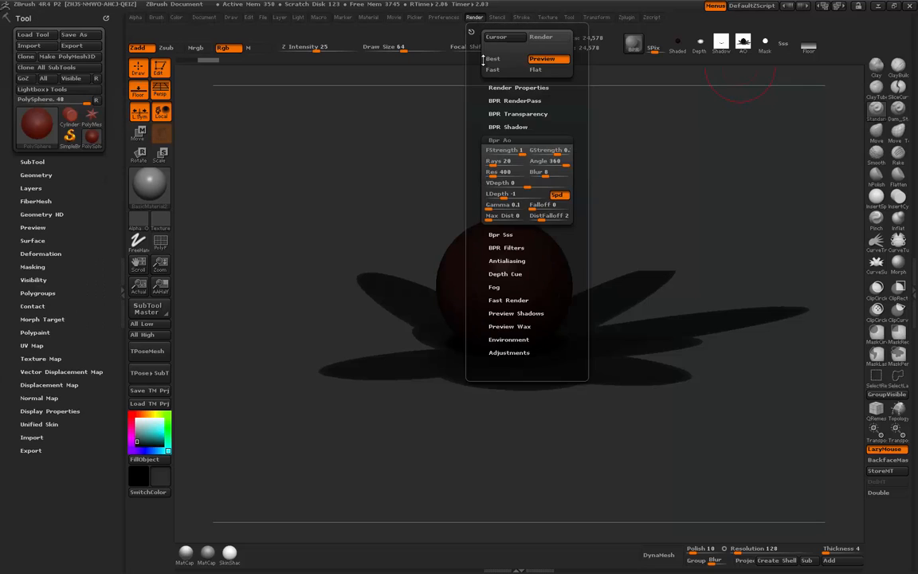
pyautogui.moveTo(489, 206); pyautogui.dragTo(499, 207)
pyautogui.click(500, 207)
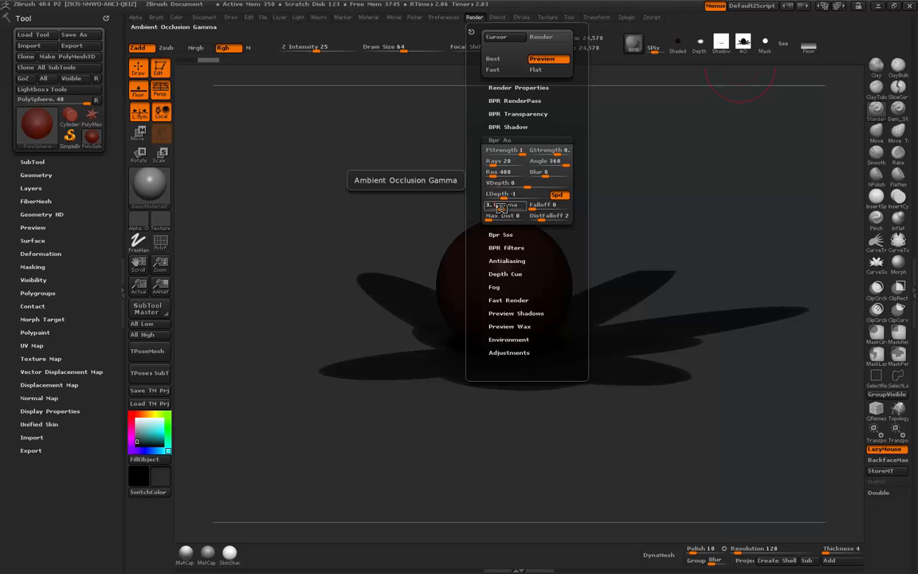
pyautogui.click(471, 31)
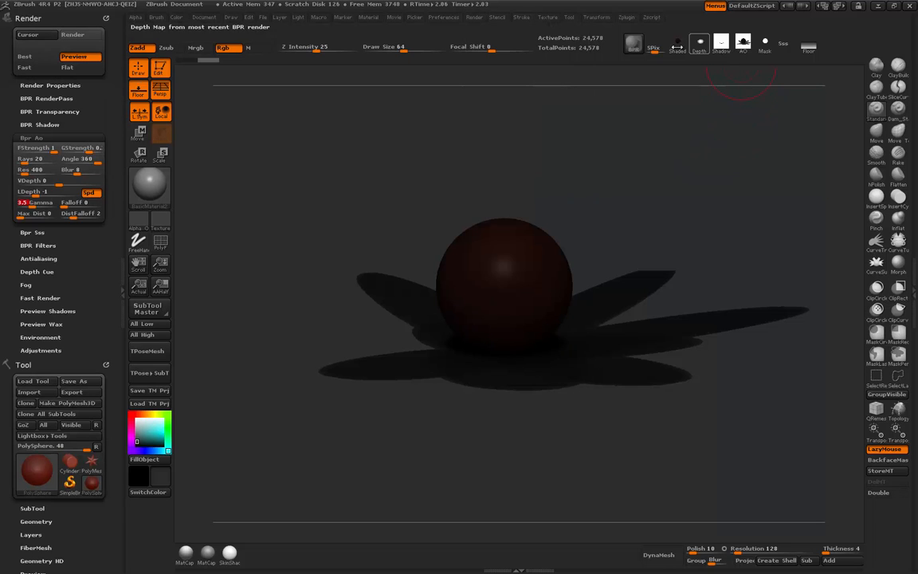
# Make BPR renders with the new ambient occlusion Gamma and examine the AO, Mask and Floor render passes
pyautogui.click(633, 45)
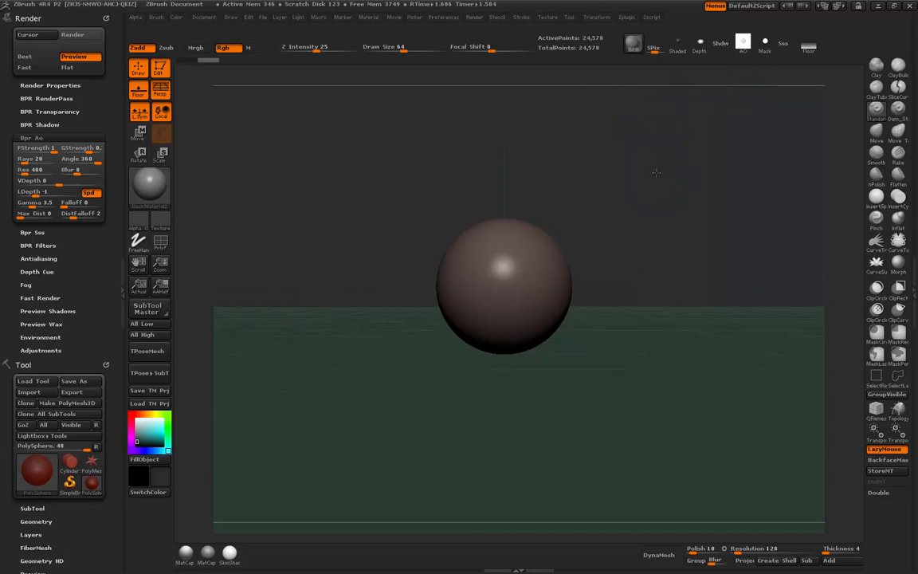
pyautogui.click(634, 47)
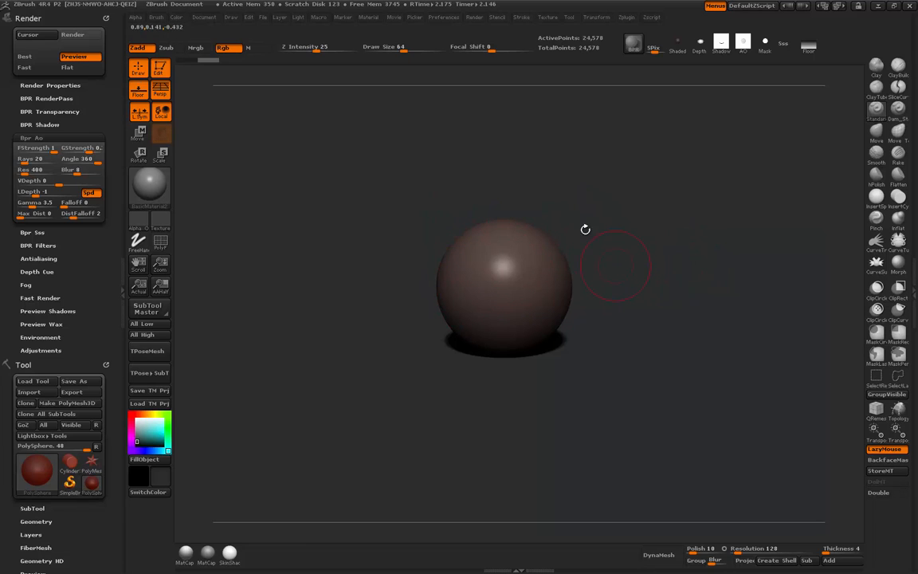
pyautogui.moveTo(741, 46)
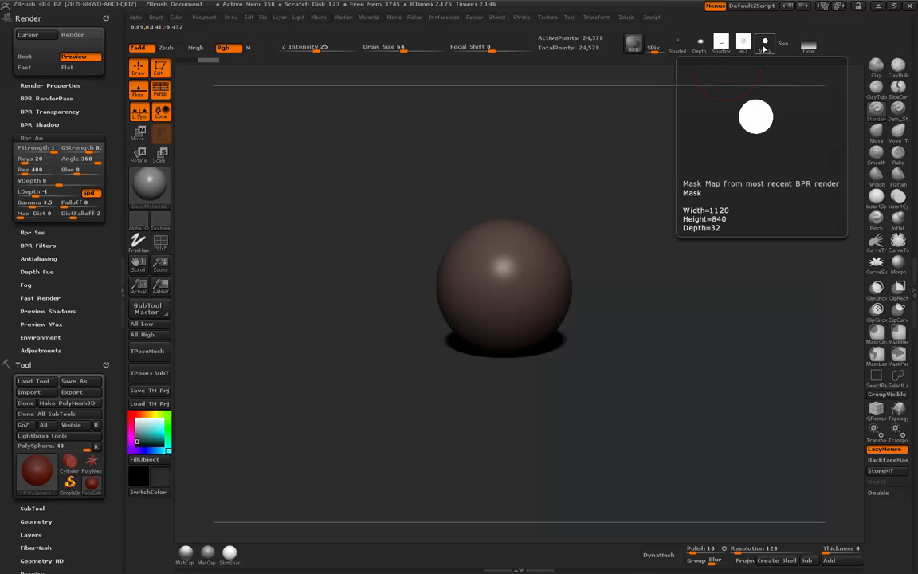
pyautogui.moveTo(808, 47)
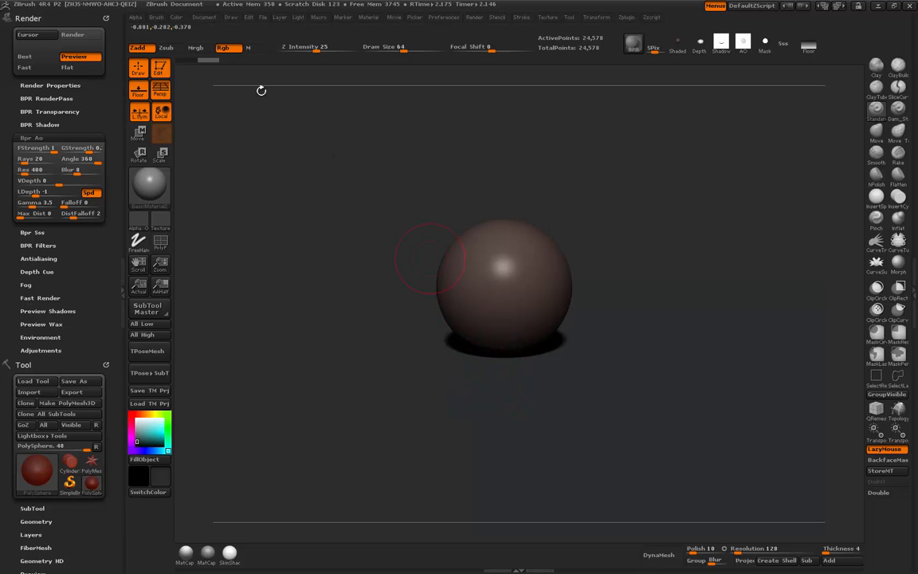
# Add a LightCap diffuse light, place it near the left side of the preview sphere and make a BPR render
pyautogui.click(297, 17)
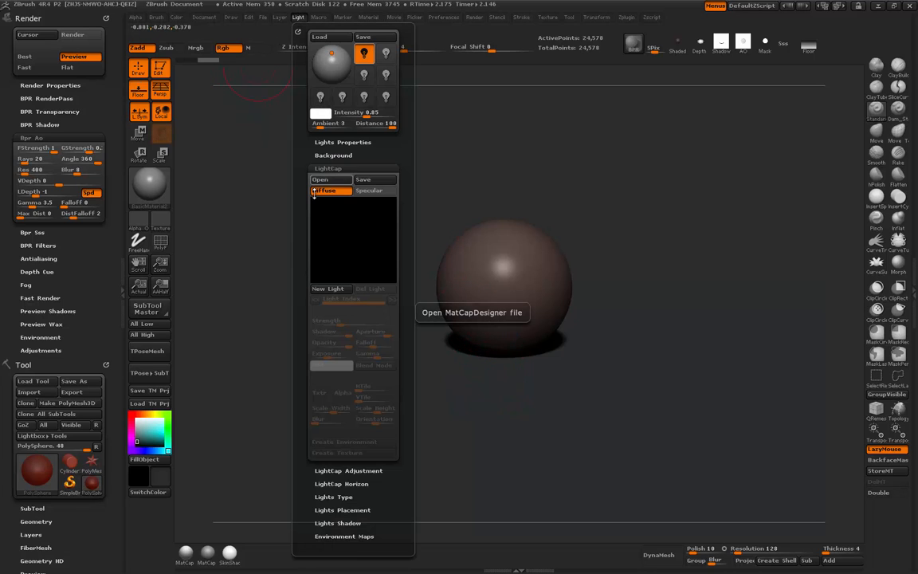
pyautogui.click(321, 292)
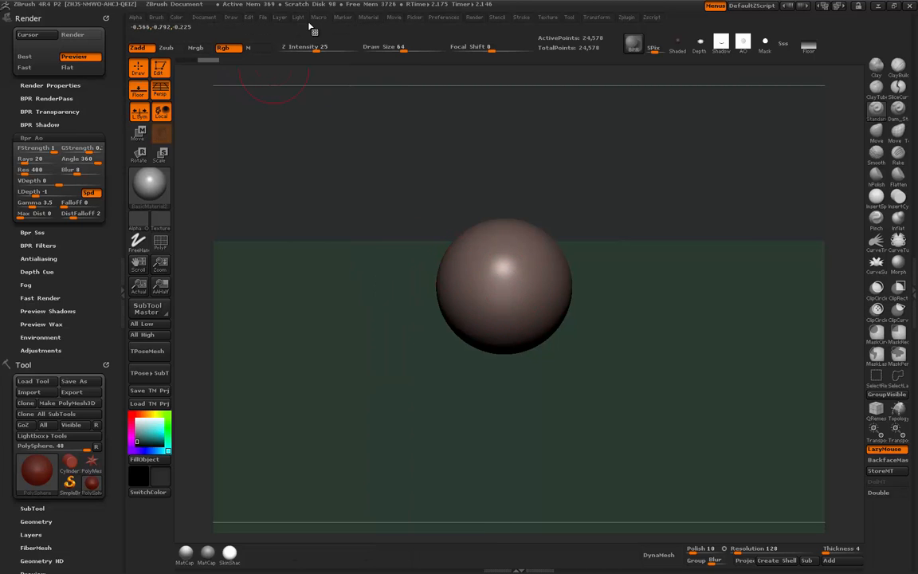
pyautogui.click(298, 17)
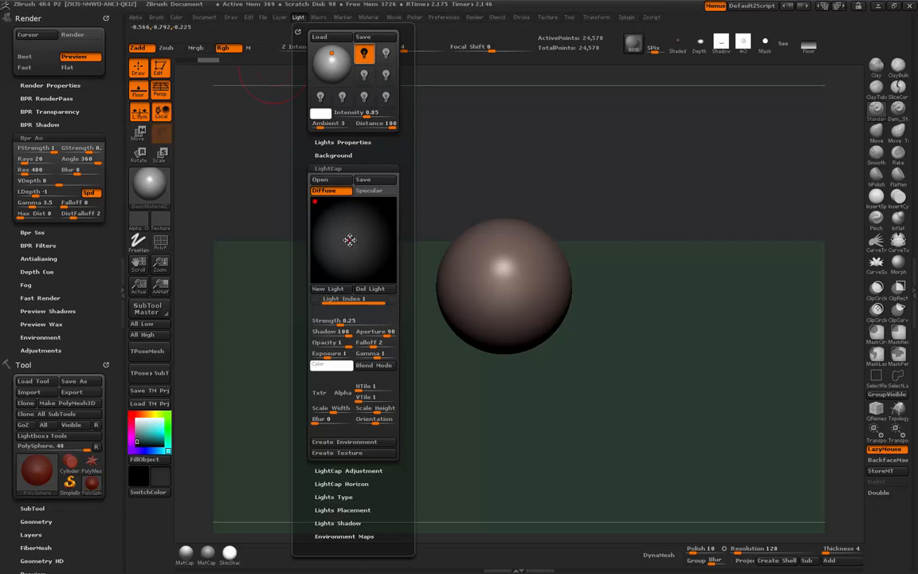
pyautogui.moveTo(341, 241)
pyautogui.mouseDown()
pyautogui.moveTo(336, 232)
pyautogui.moveTo(328, 237)
pyautogui.mouseUp()
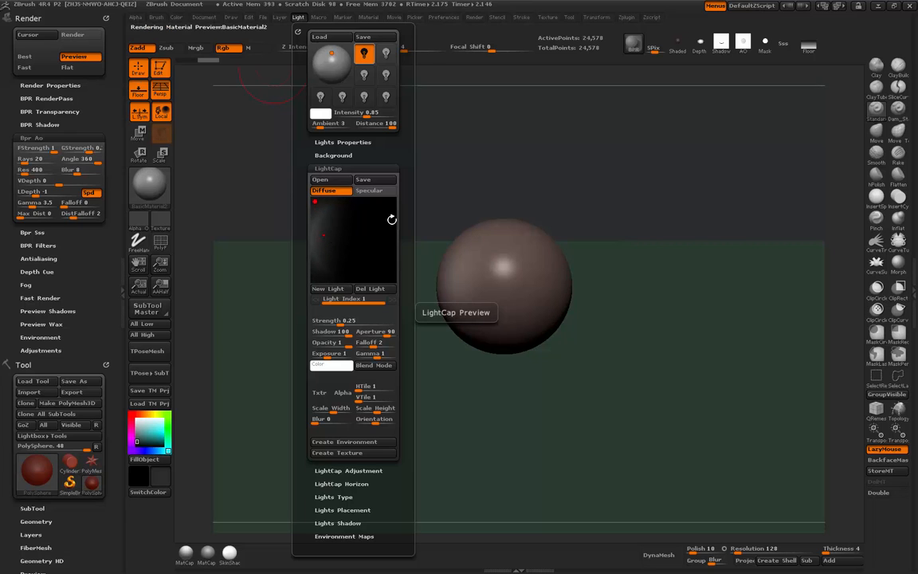
pyautogui.click(635, 47)
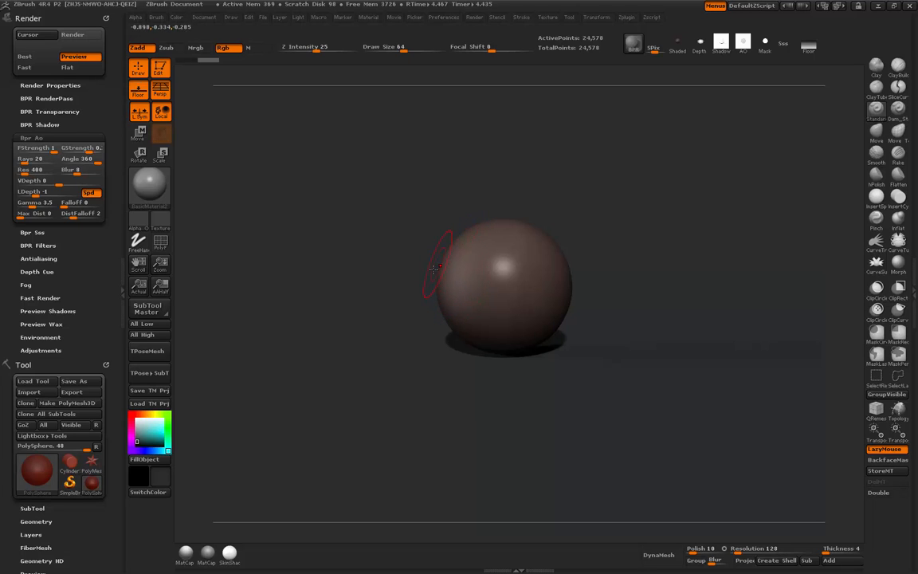
# Open the empty side tray and dock the Light palette in it
pyautogui.click(472, 18)
pyautogui.click(299, 18)
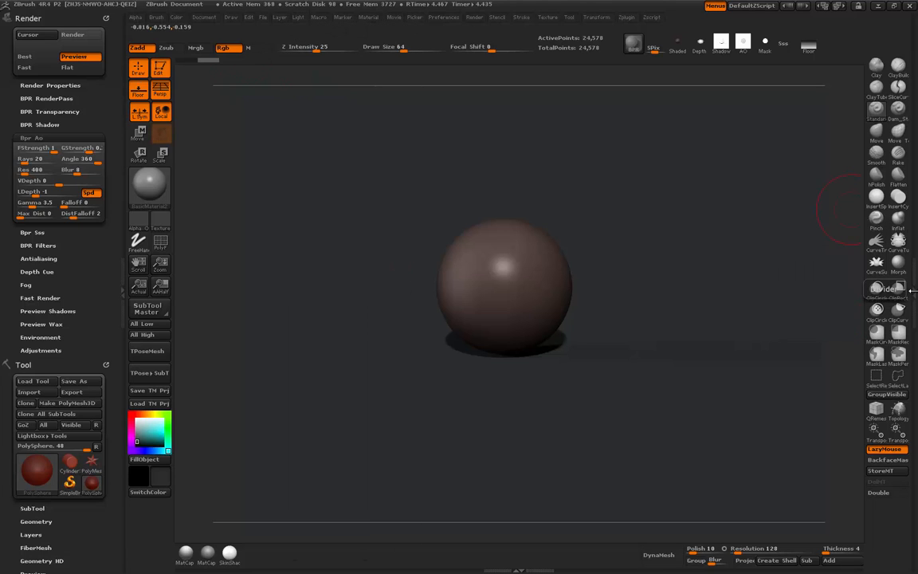
pyautogui.moveTo(911, 291)
pyautogui.mouseDown()
pyautogui.moveTo(294, 25)
pyautogui.moveTo(622, 22)
pyautogui.moveTo(681, 35)
pyautogui.moveTo(825, 24)
pyautogui.mouseUp()
pyautogui.click(301, 18)
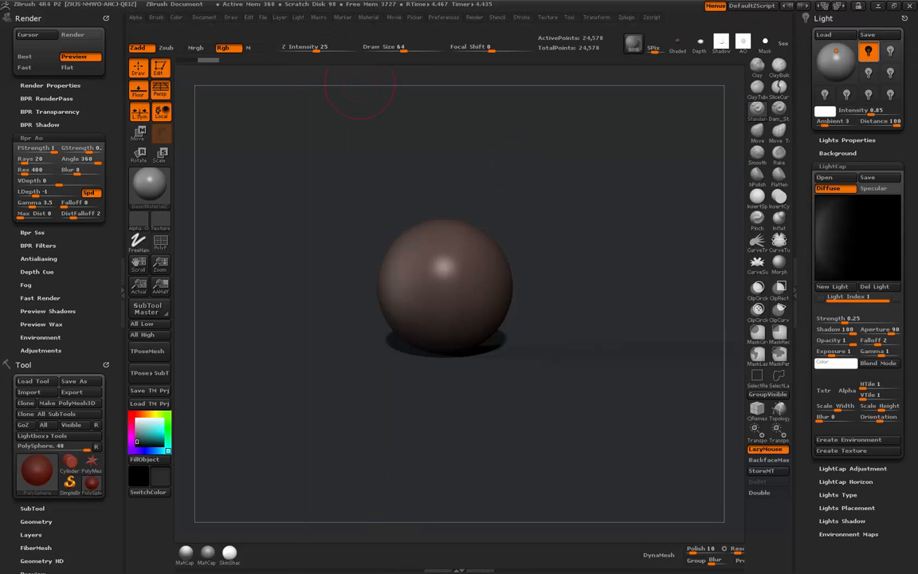
# Move the LightCap light to the preview's left edge and set its Exposure to about 6.35 and Falloff to about 1.12
pyautogui.click(827, 233)
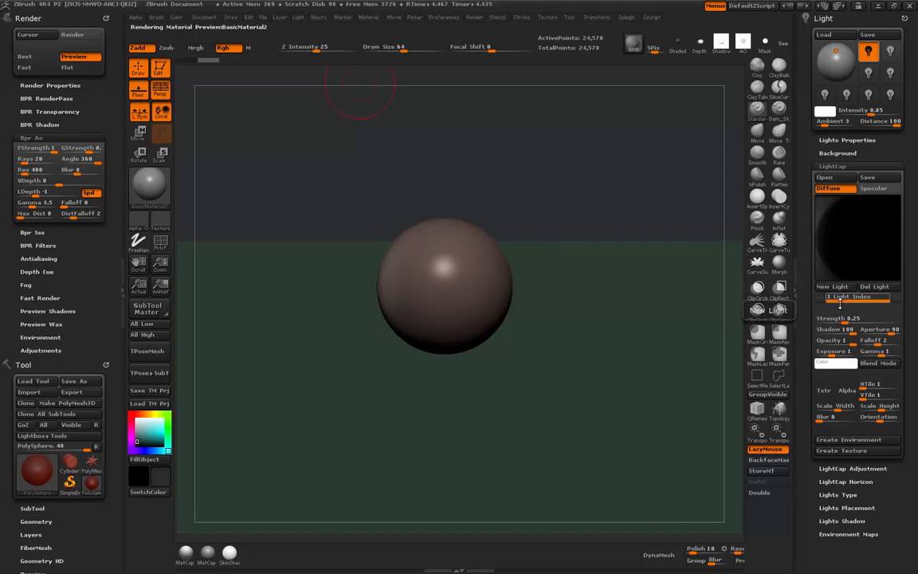
pyautogui.moveTo(831, 354); pyautogui.dragTo(840, 353)
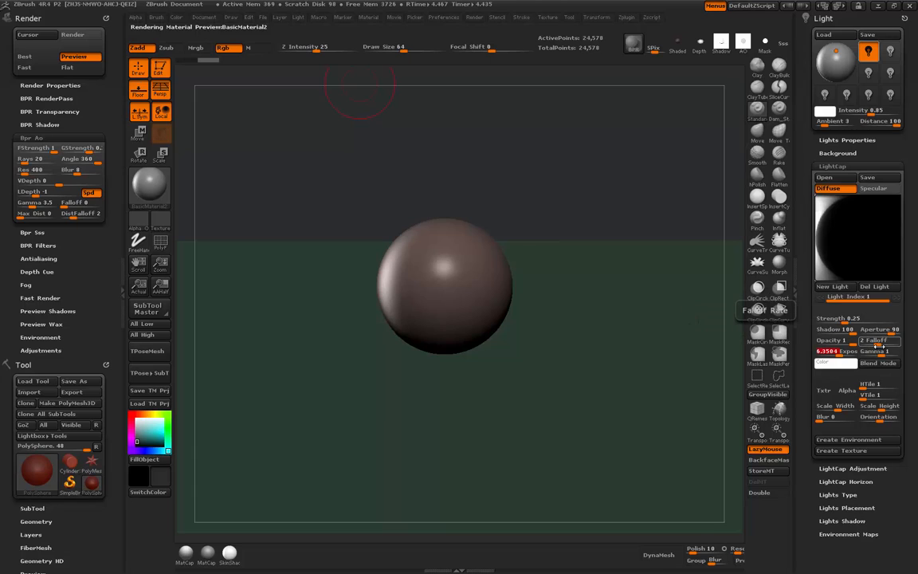
pyautogui.moveTo(879, 345); pyautogui.dragTo(877, 347)
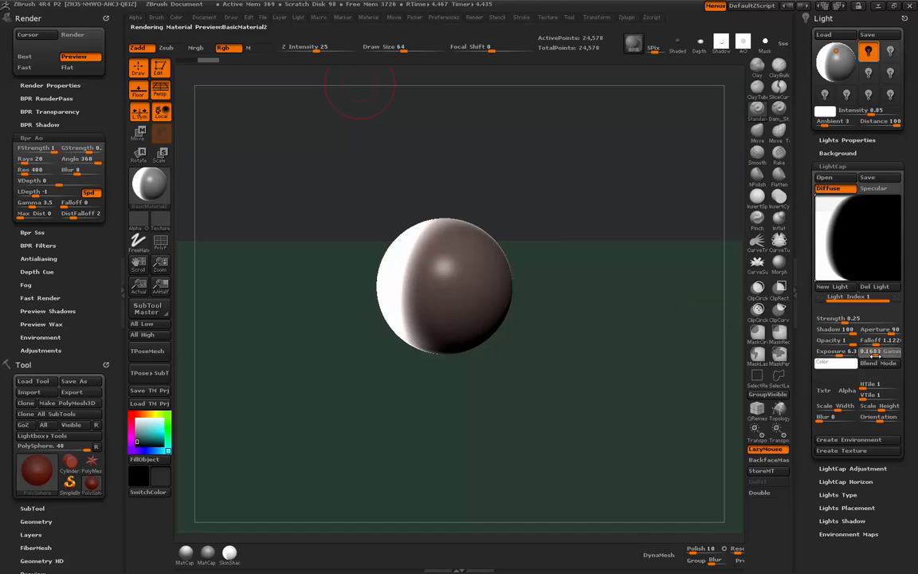
# Try very low Gamma values on the LightCap light, then settle on Gamma about 0.63 and Falloff about 1.8
pyautogui.moveTo(875, 355); pyautogui.dragTo(867, 356)
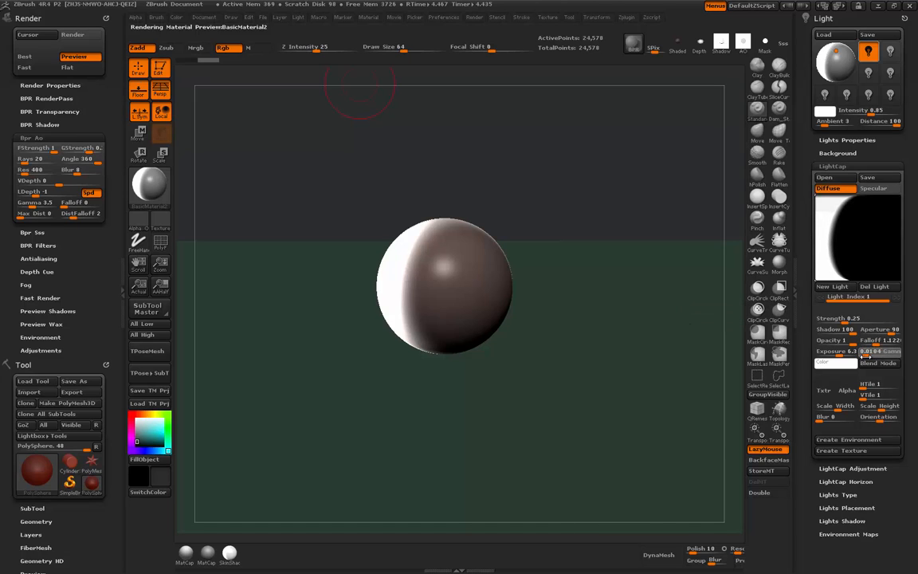
pyautogui.moveTo(860, 358); pyautogui.dragTo(862, 357)
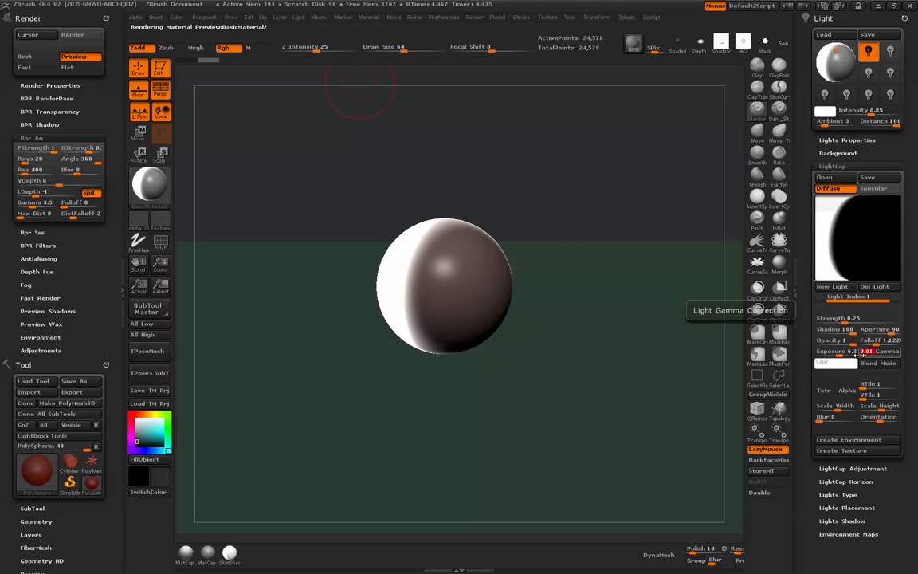
pyautogui.moveTo(857, 354); pyautogui.dragTo(875, 340)
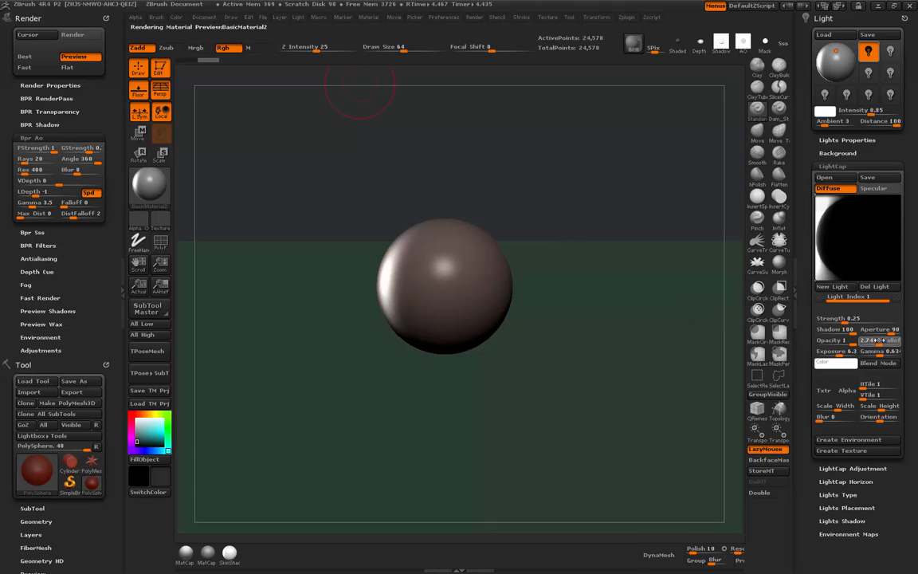
pyautogui.click(877, 340)
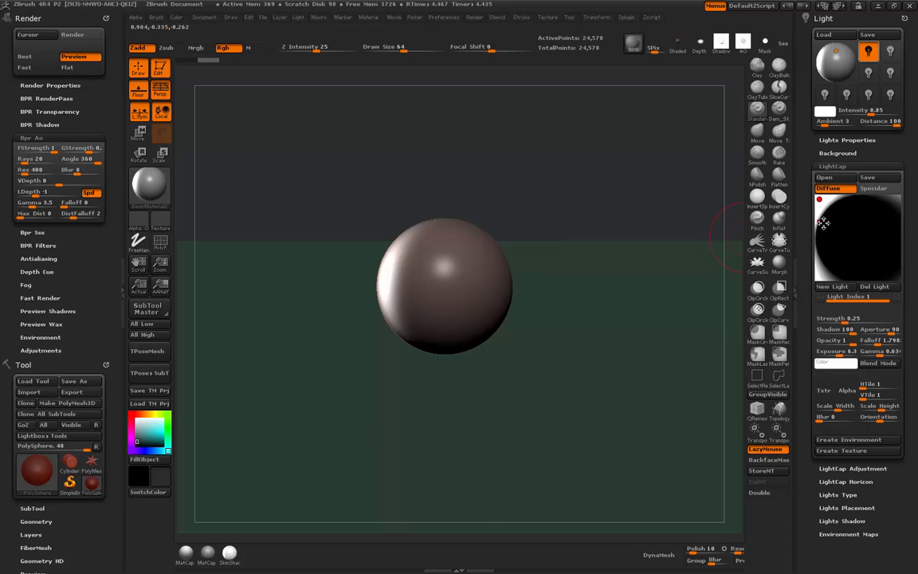
# Shift the LightCap light slightly toward the upper left, make a BPR render, then set its Shadow to 0 and render again
pyautogui.moveTo(823, 223); pyautogui.dragTo(828, 224)
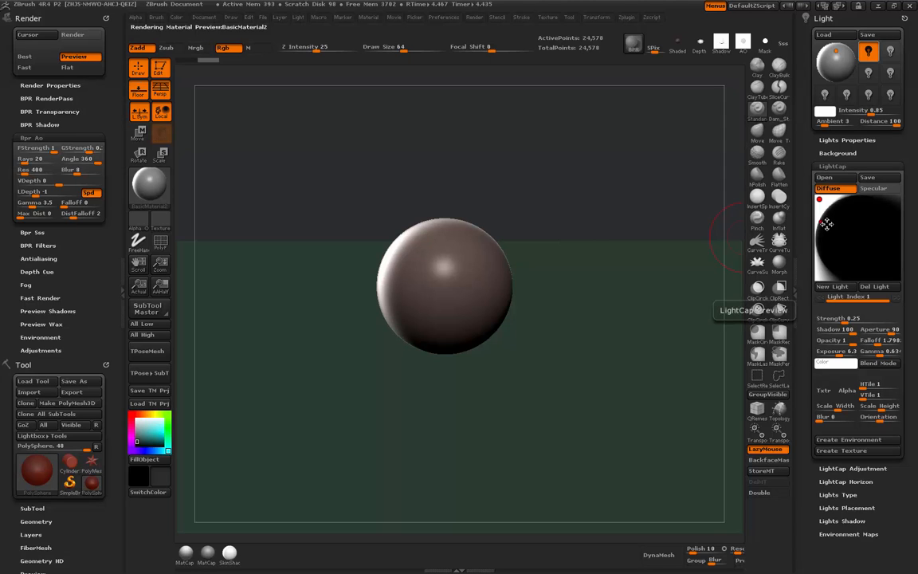
pyautogui.click(633, 44)
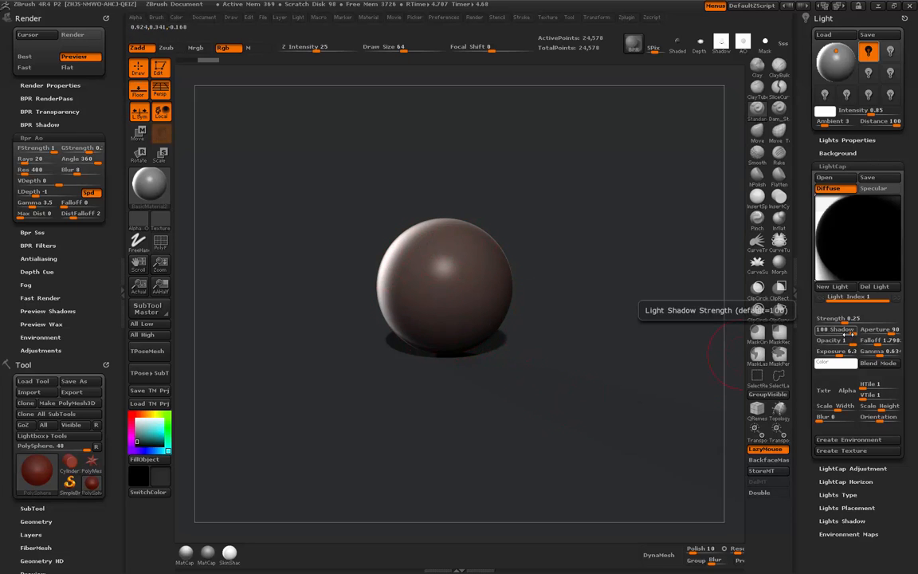
pyautogui.moveTo(850, 335); pyautogui.dragTo(822, 338)
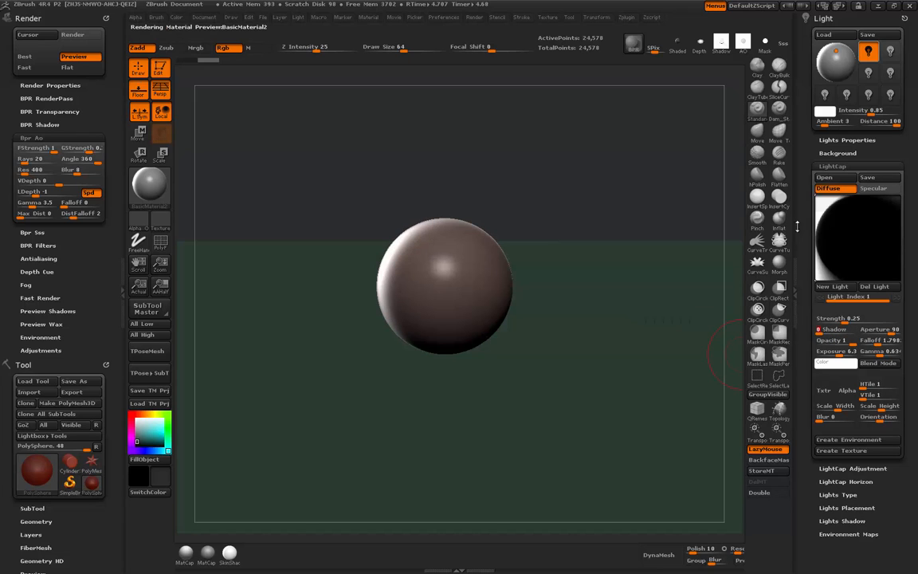
pyautogui.click(631, 41)
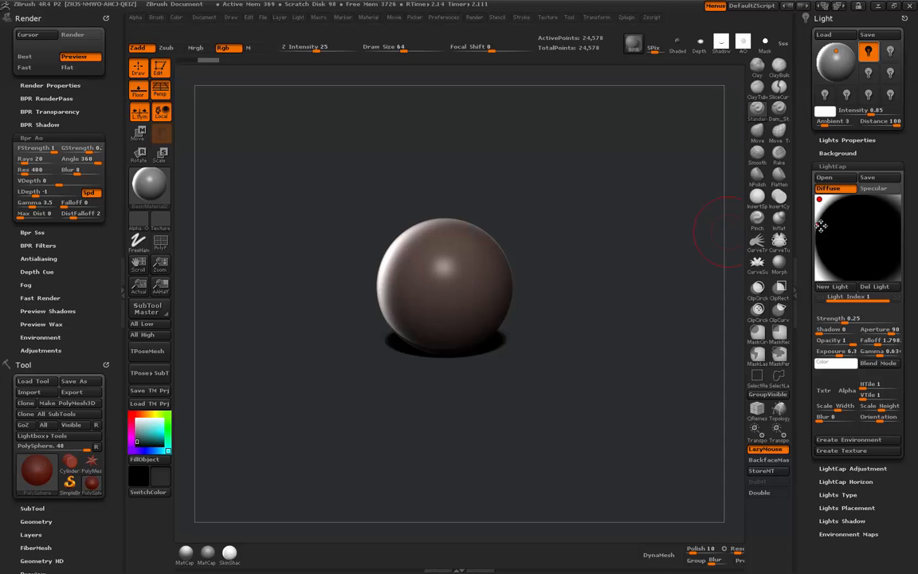
# Reposition the LightCap light to rim the whole sphere and reduce its Exposure to about 2.4, making BPR renders to compare
pyautogui.click(821, 226)
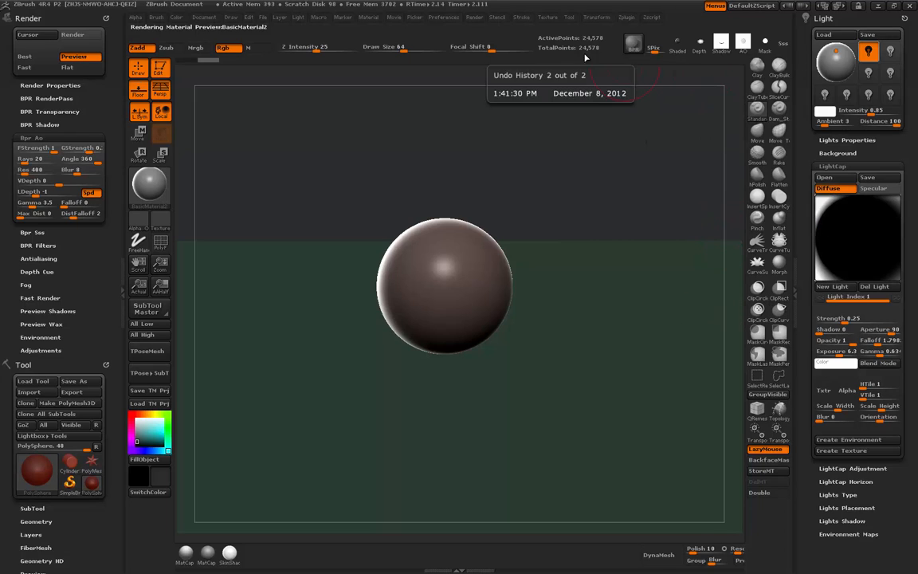
pyautogui.hotkey('shift', 'ctrl', 'r')
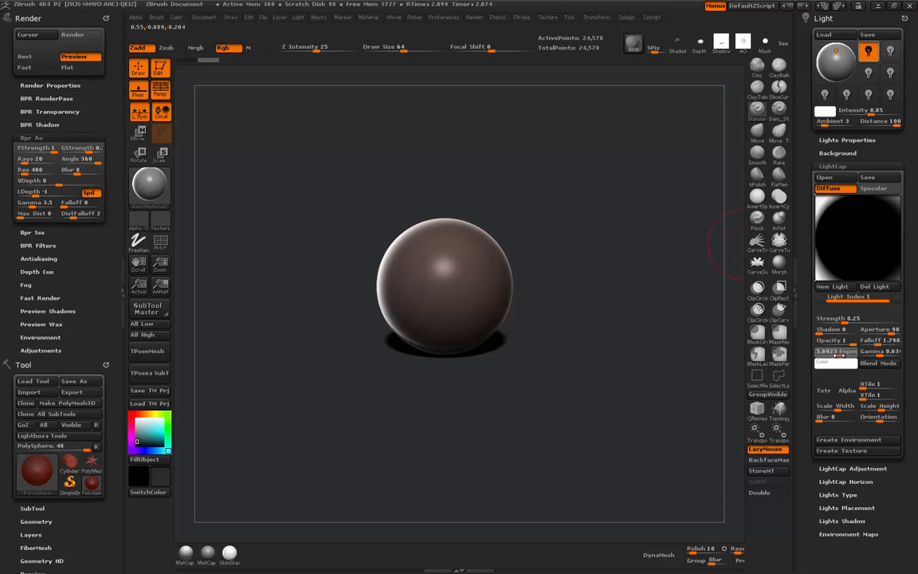
pyautogui.moveTo(841, 356); pyautogui.dragTo(838, 356)
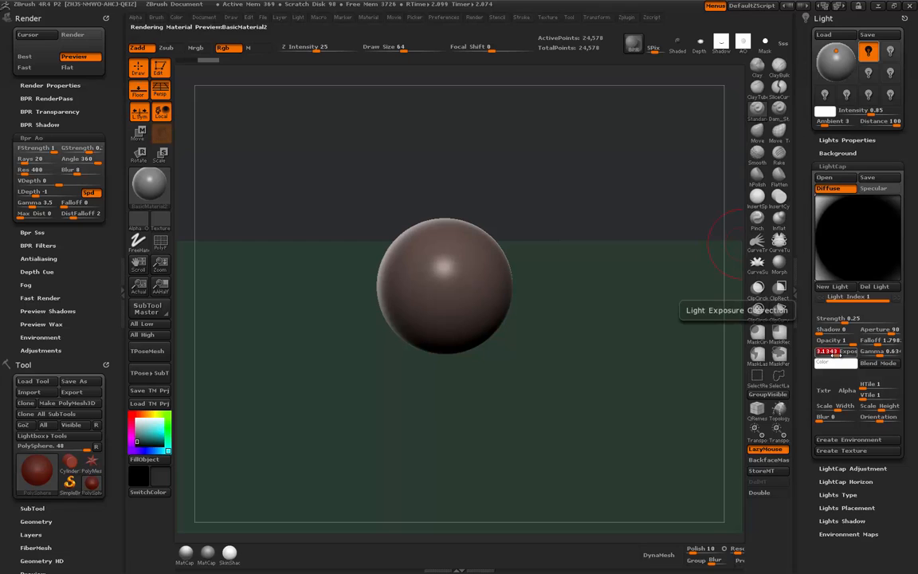
pyautogui.moveTo(836, 356); pyautogui.dragTo(835, 356)
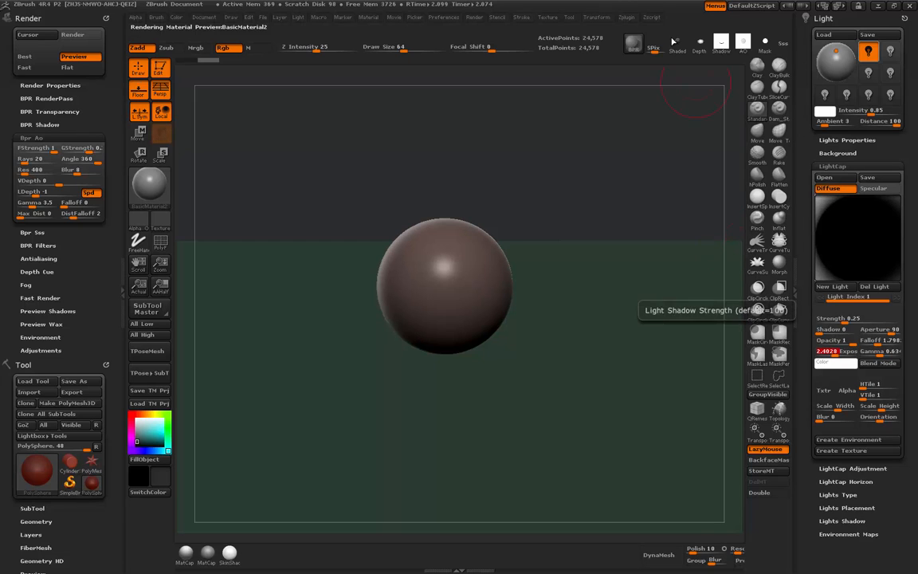
pyautogui.click(634, 46)
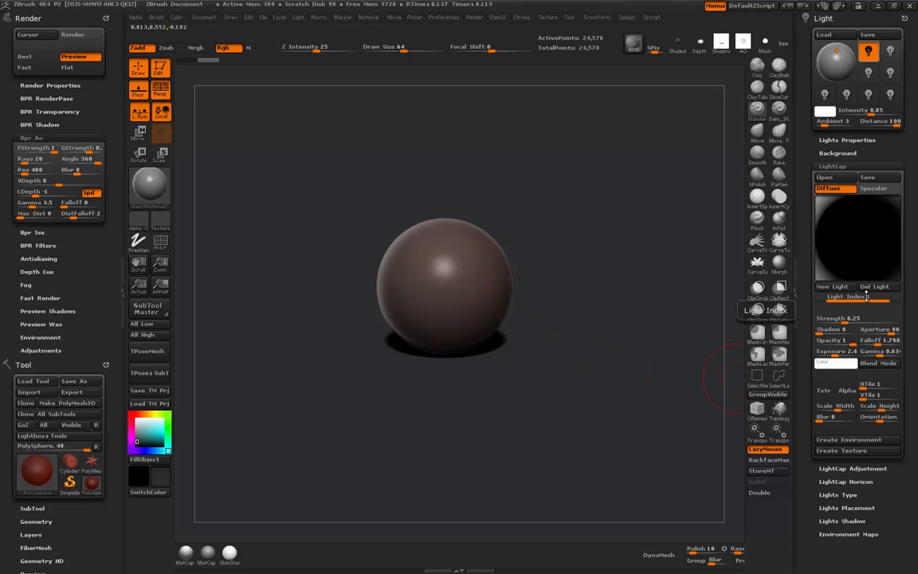
# Add a second LightCap light, sample its color from the dark canvas background and make a BPR render
pyautogui.click(835, 286)
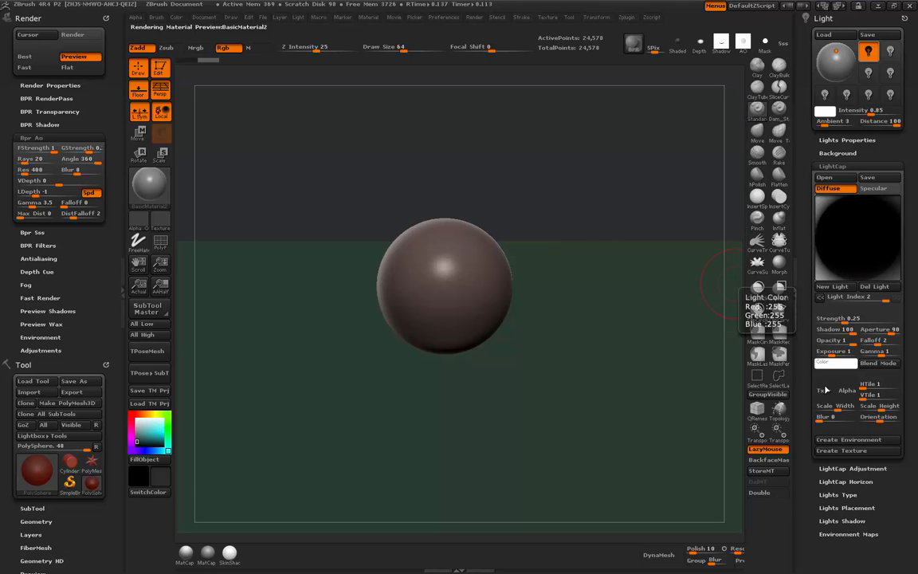
pyautogui.moveTo(829, 363)
pyautogui.mouseDown()
pyautogui.moveTo(804, 358)
pyautogui.moveTo(584, 202)
pyautogui.mouseUp()
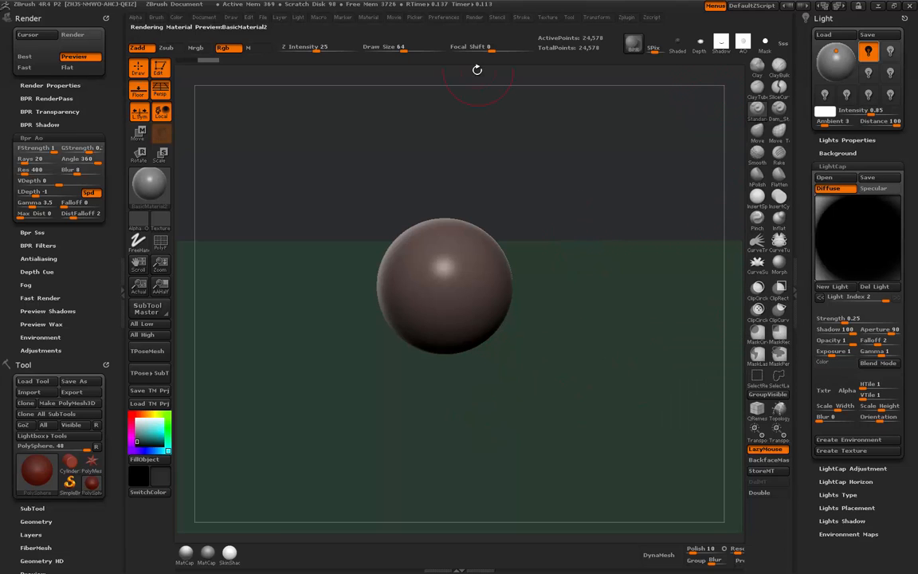
pyautogui.click(634, 45)
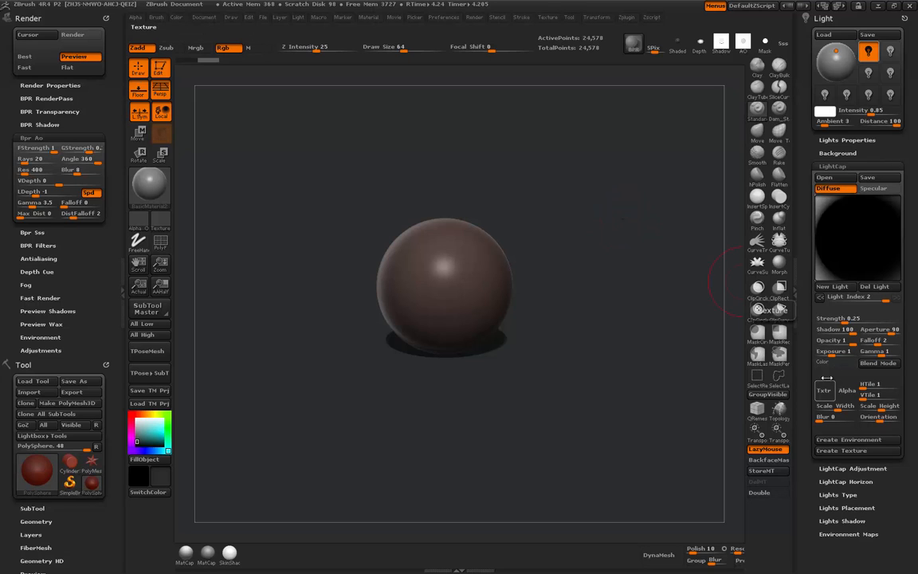
# Set the second LightCap light's Shadow to 0 and Strength to 1.25, making a BPR render after each change
pyautogui.moveTo(835, 330); pyautogui.dragTo(767, 300)
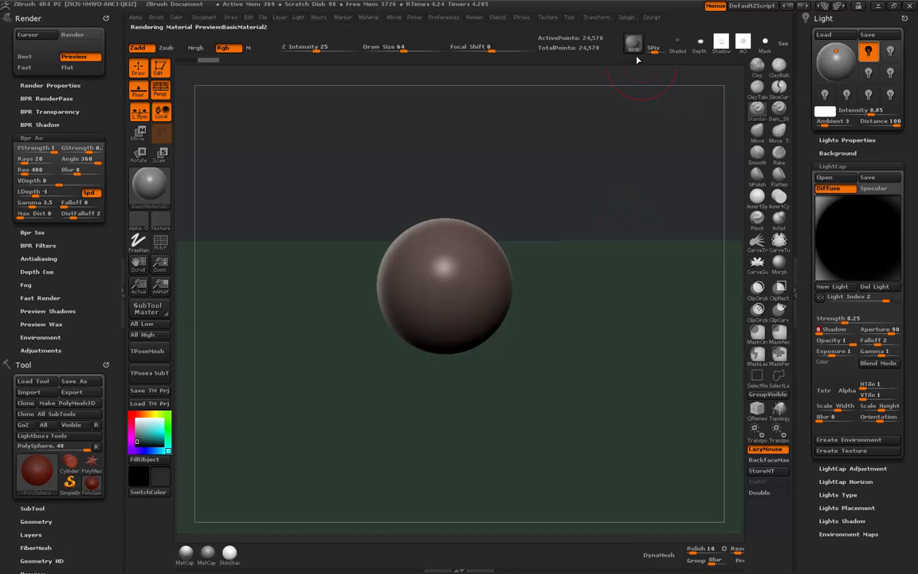
pyautogui.click(633, 44)
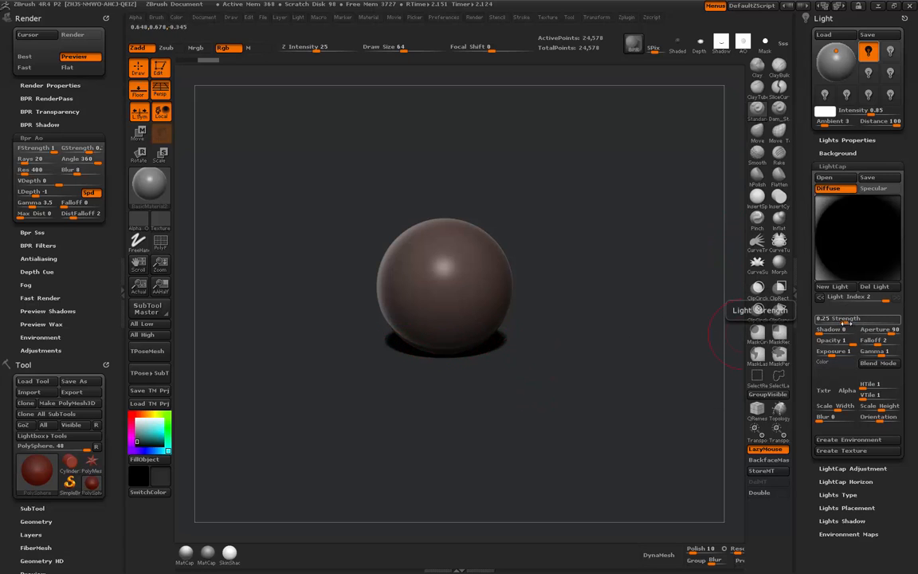
pyautogui.moveTo(846, 321); pyautogui.dragTo(857, 319)
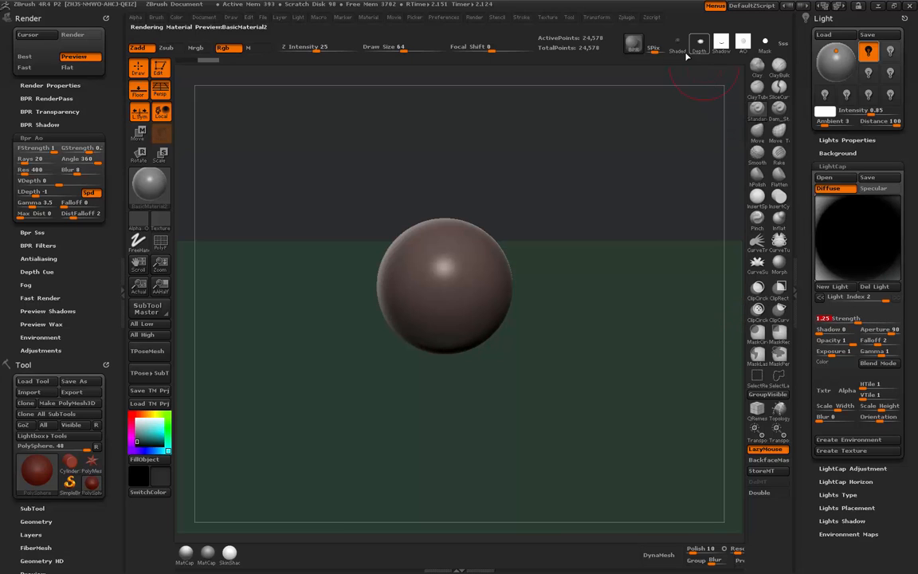
pyautogui.click(634, 45)
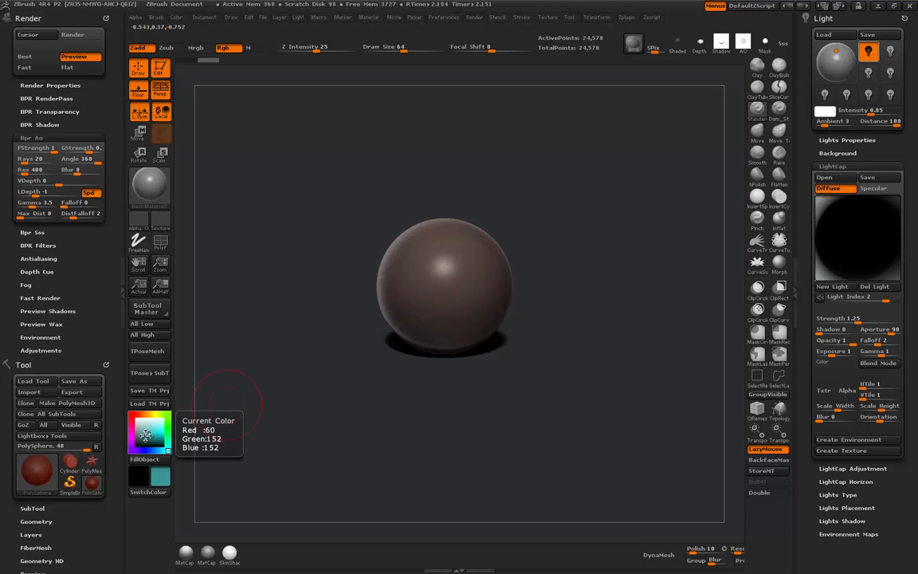
# Sample the sphere's brown as the current color, try complementary cyan hues and settle on a muted violet
pyautogui.moveTo(147, 433); pyautogui.dragTo(446, 297)
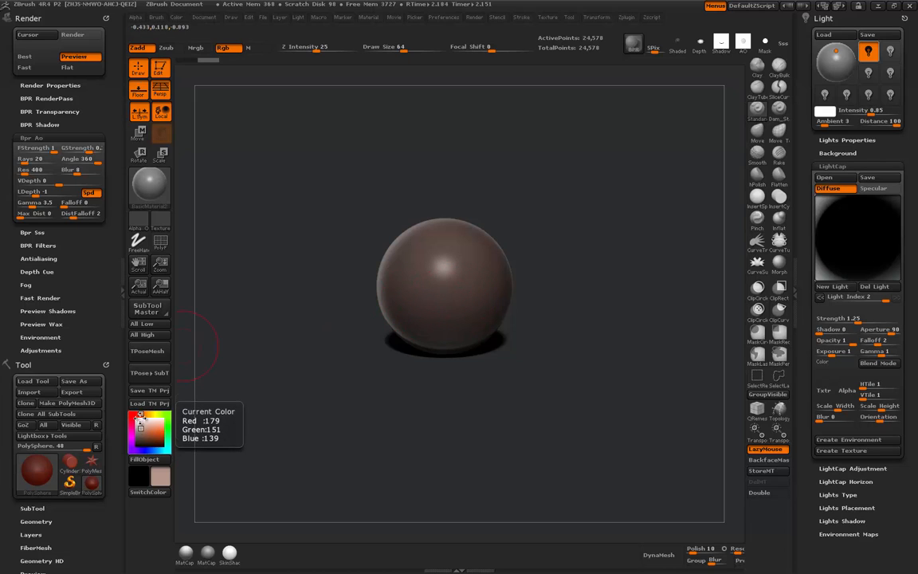
pyautogui.click(168, 451)
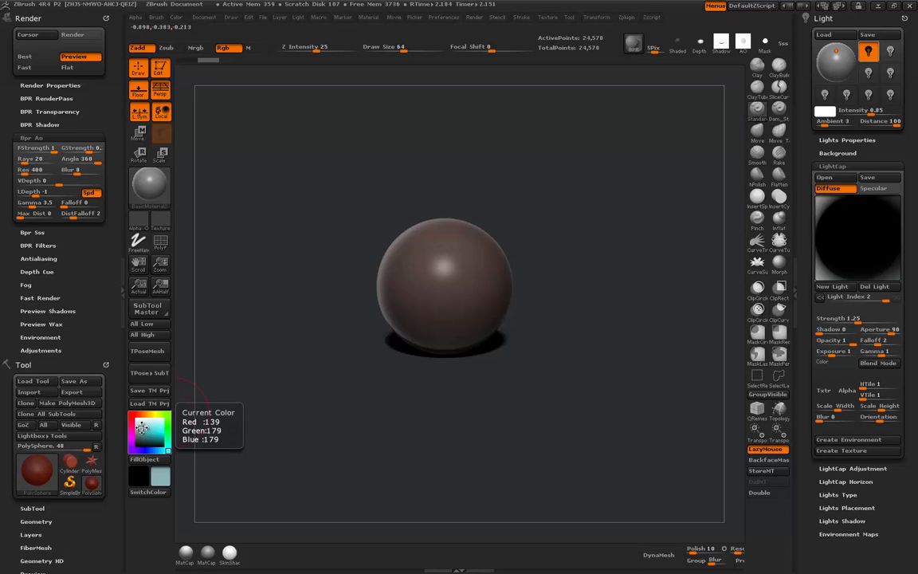
pyautogui.click(138, 451)
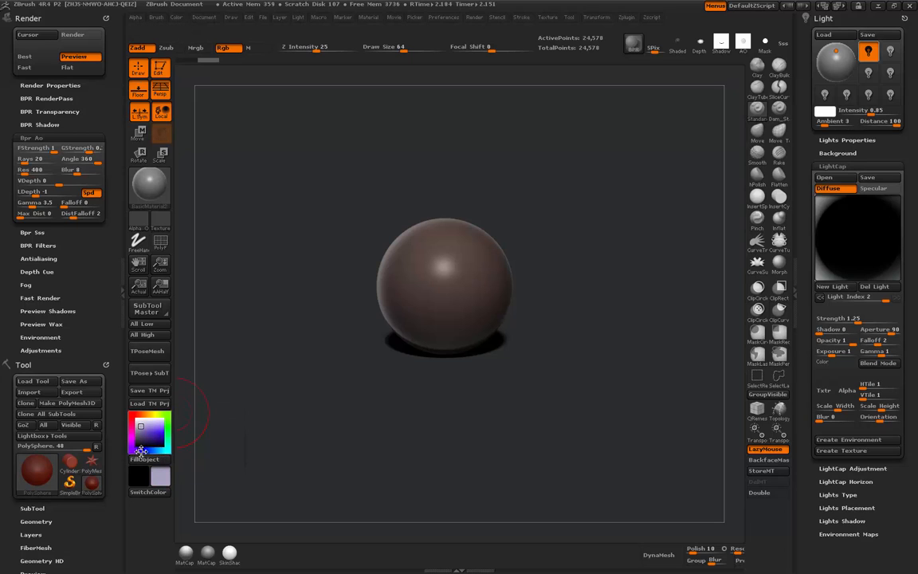
pyautogui.click(146, 430)
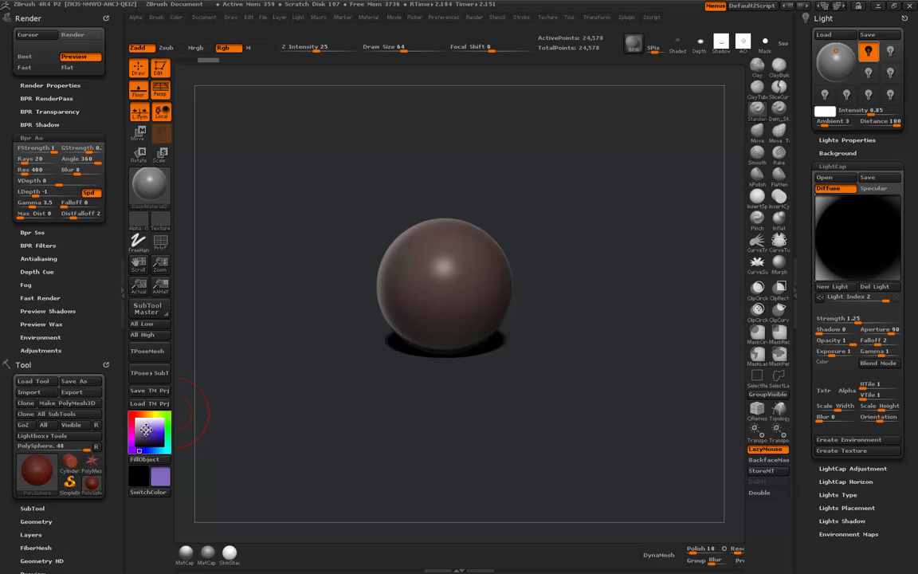
# Select the first LightCap light and recolor it from white to a desaturated violet, about RGB 172, 162, 190
pyautogui.click(818, 225)
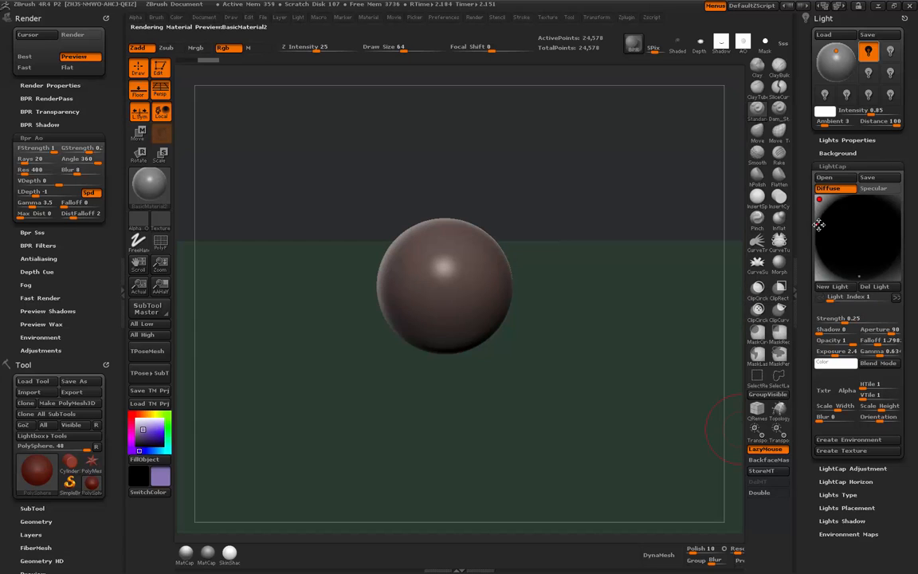
pyautogui.click(832, 363)
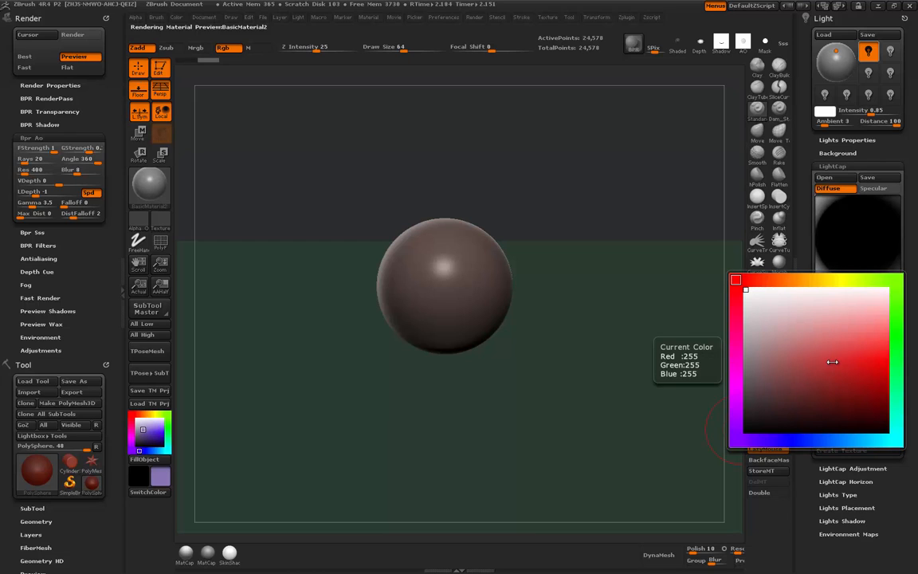
pyautogui.click(757, 439)
pyautogui.click(887, 361)
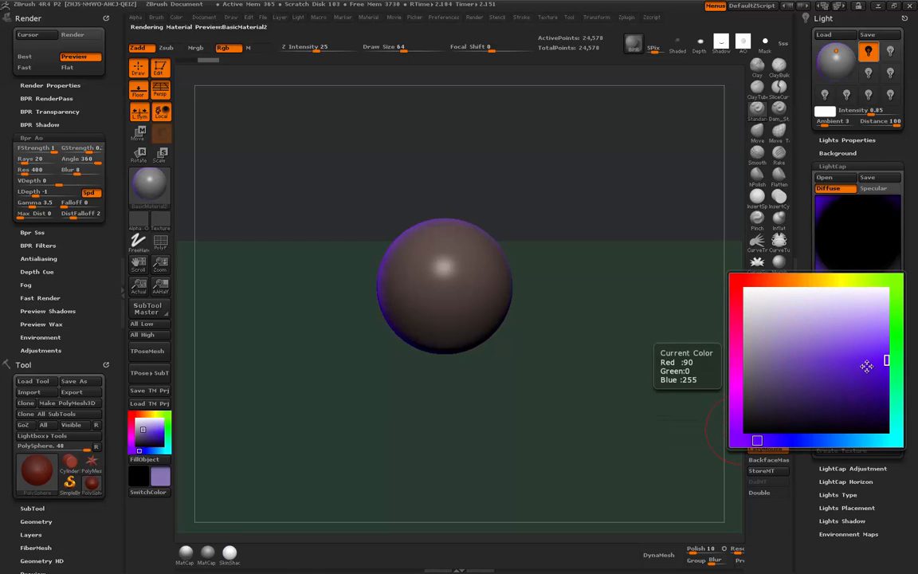
pyautogui.click(782, 366)
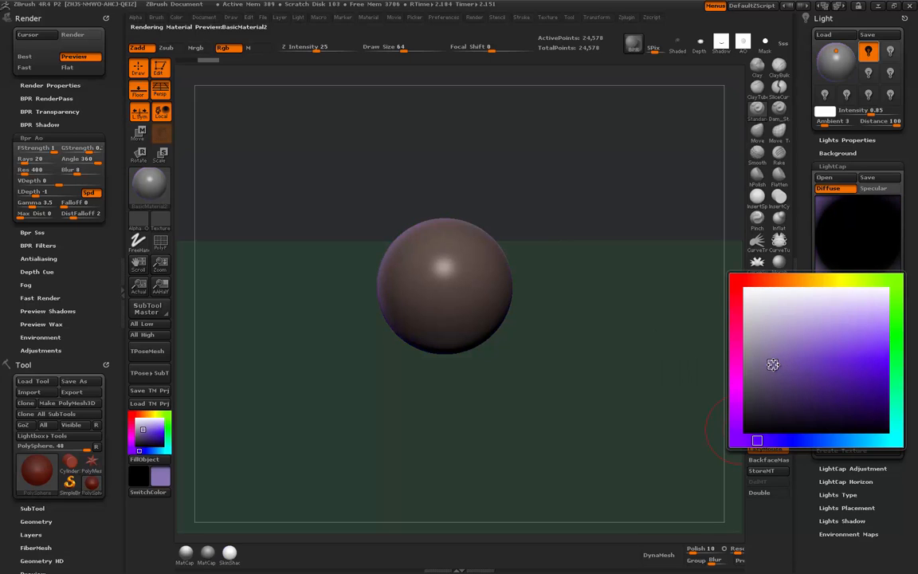
pyautogui.moveTo(773, 364); pyautogui.dragTo(770, 354)
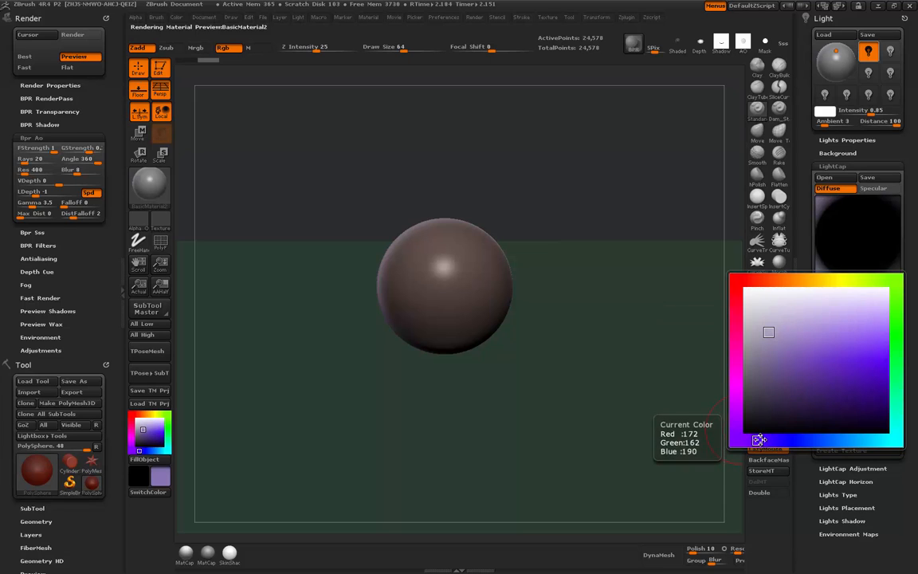
# Shift the first LightCap light's color to a muted gray-blue and make BPR renders to check the rim
pyautogui.moveTo(776, 439)
pyautogui.mouseDown()
pyautogui.moveTo(879, 439)
pyautogui.moveTo(811, 440)
pyautogui.mouseUp()
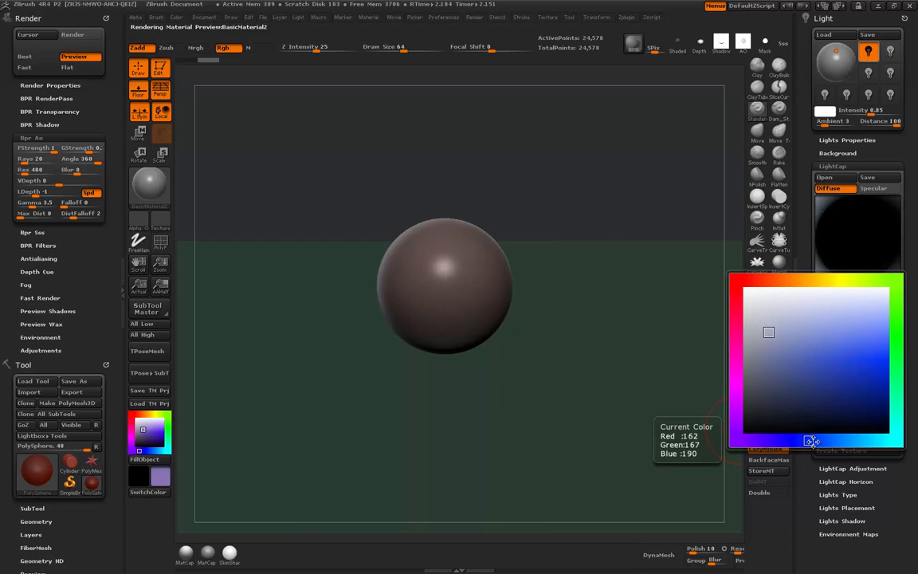
pyautogui.click(760, 334)
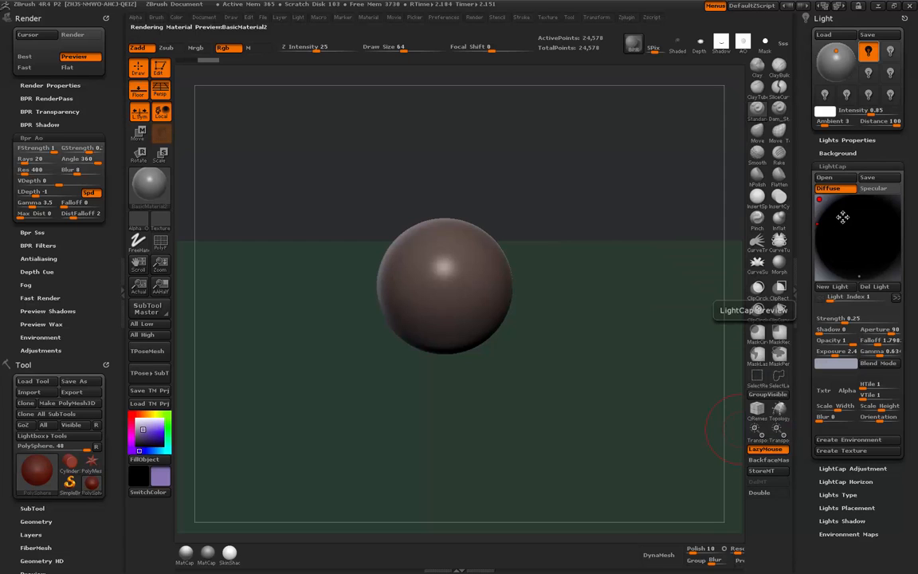
pyautogui.click(635, 44)
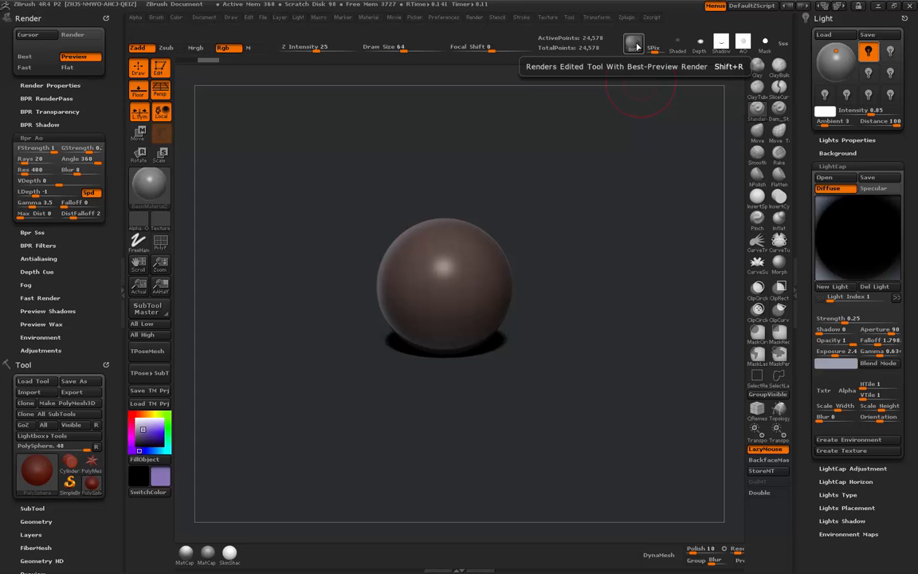
pyautogui.click(635, 46)
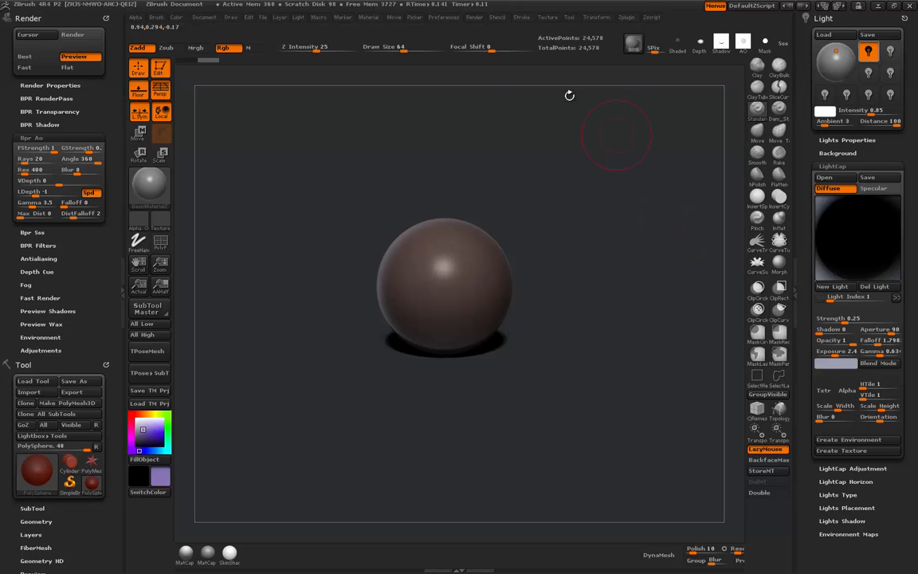
# Open the material's Wax Modifiers, activate WaxPreview in the render properties and make a BPR render
pyautogui.click(370, 18)
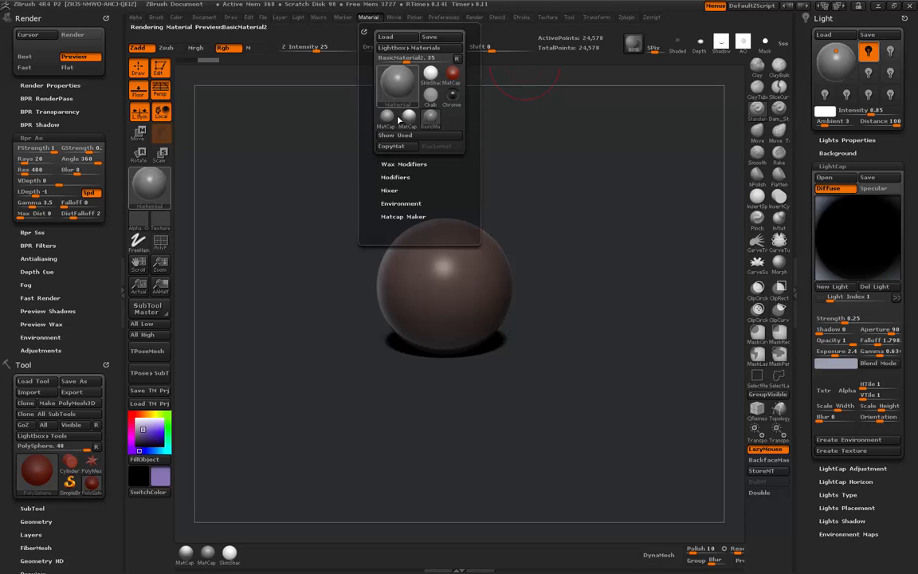
pyautogui.click(401, 164)
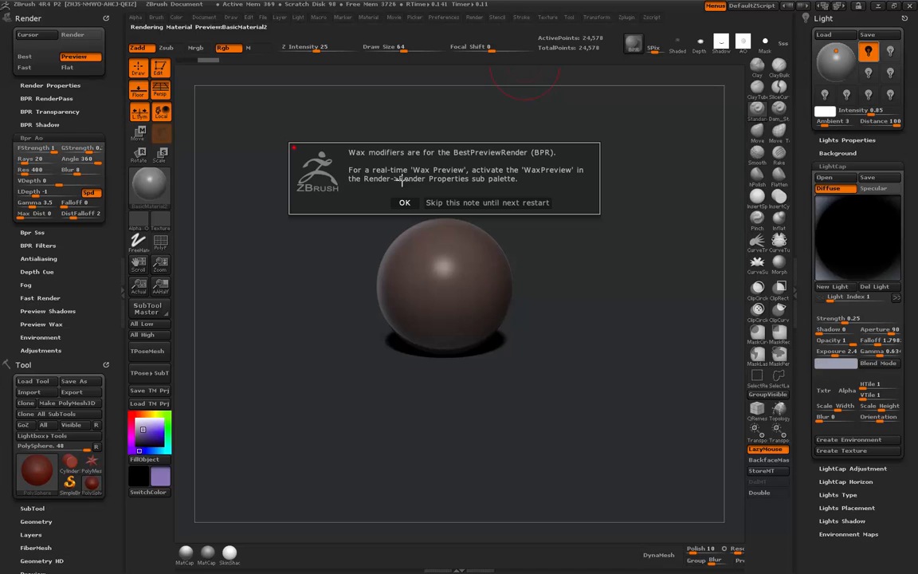
pyautogui.click(404, 202)
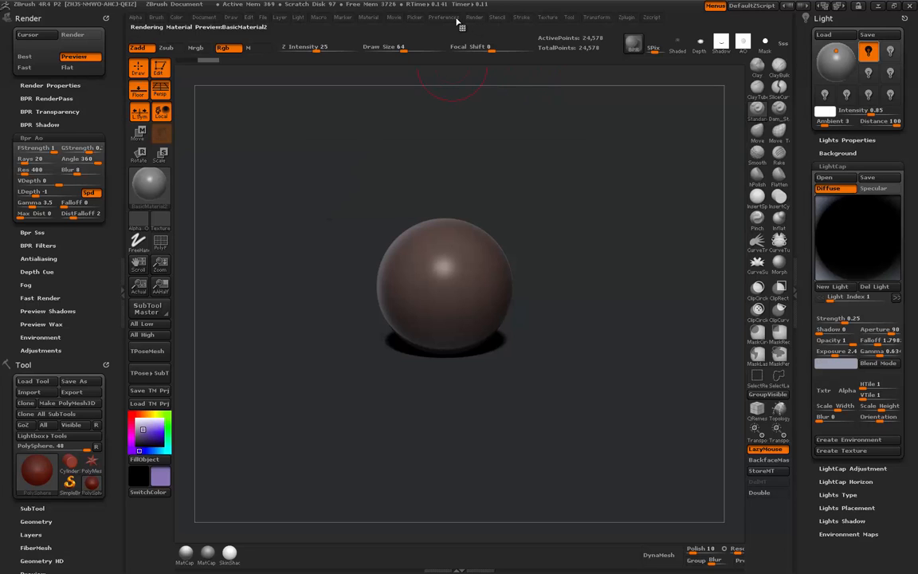
pyautogui.click(475, 18)
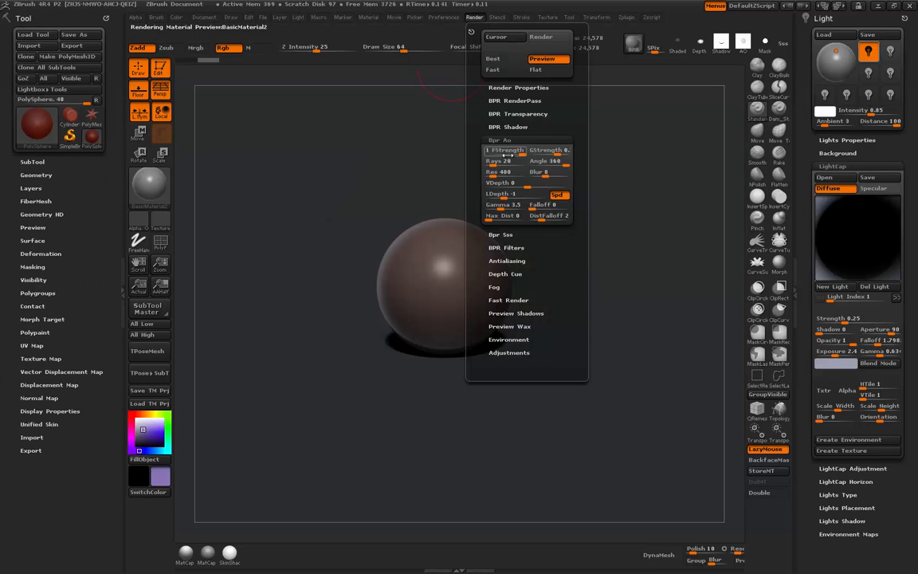
pyautogui.click(518, 87)
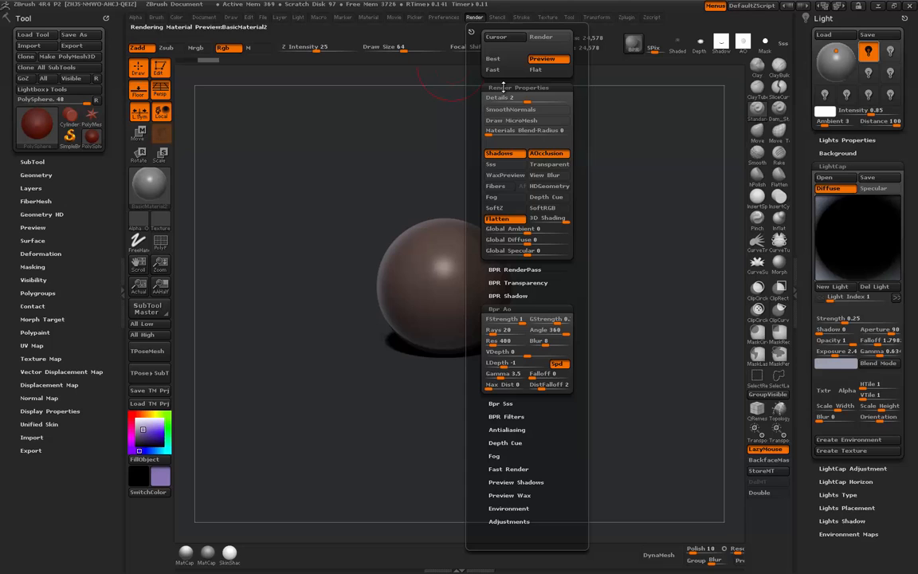
pyautogui.click(483, 174)
pyautogui.moveTo(478, 173); pyautogui.dragTo(324, 203)
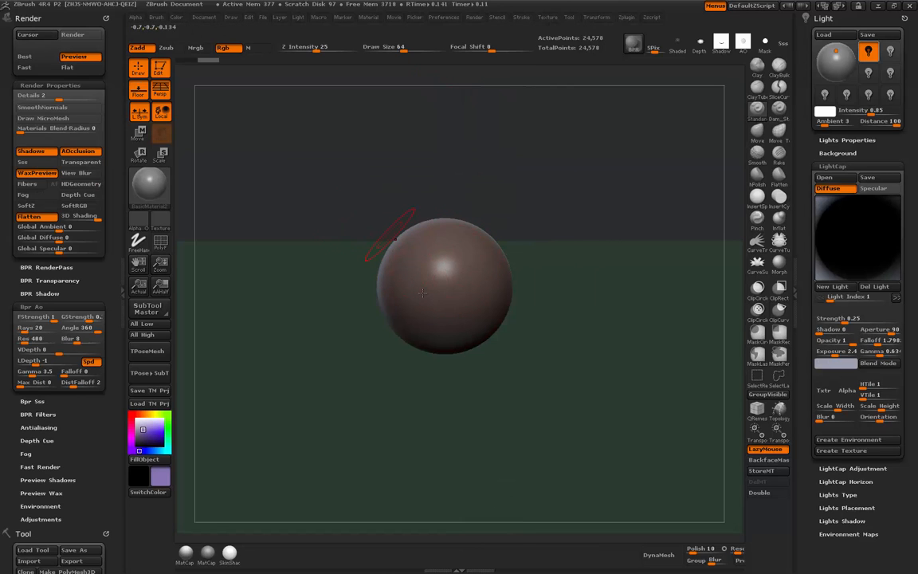
pyautogui.hotkey('shift', 'r')
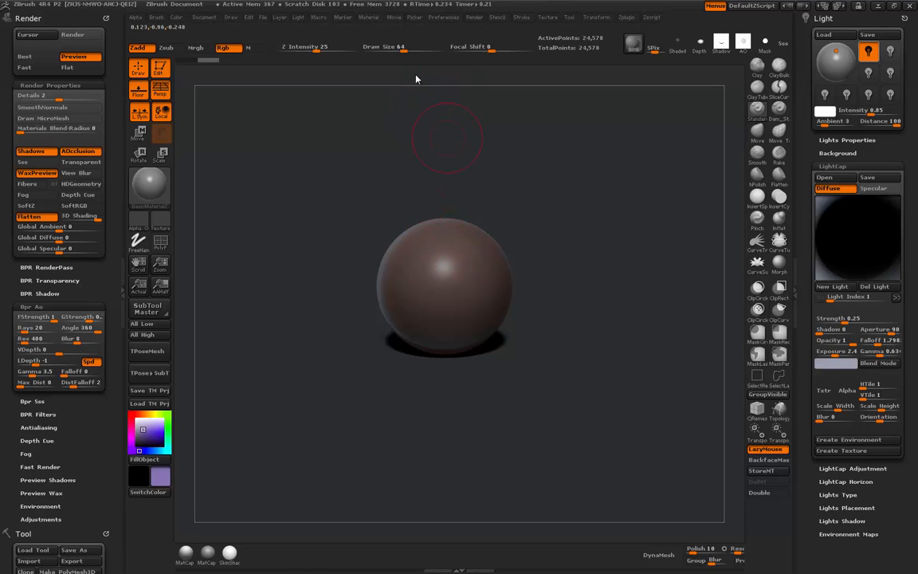
# Try a material Wax Strength of 50, reduce it to 25 and make a BPR render at each setting
pyautogui.click(376, 19)
pyautogui.moveTo(433, 178); pyautogui.dragTo(409, 174)
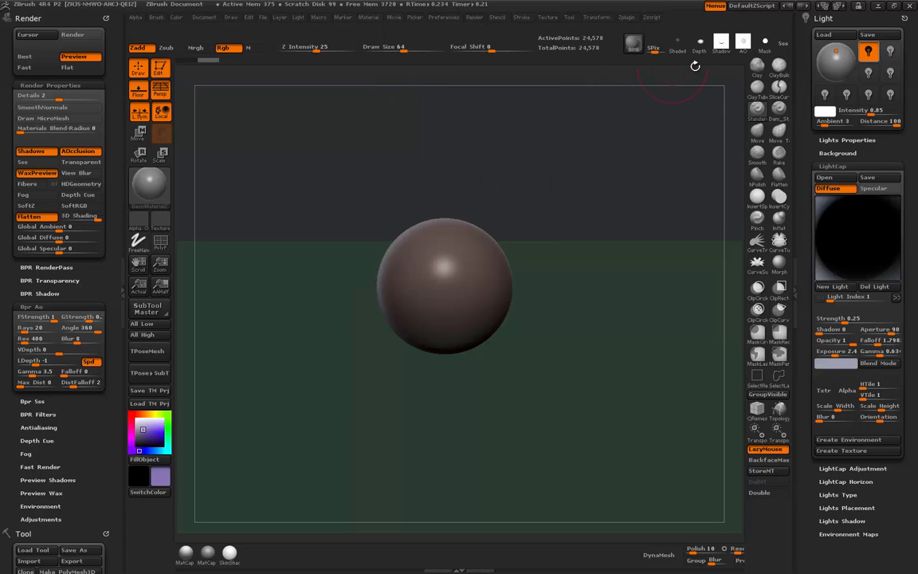
pyautogui.click(629, 47)
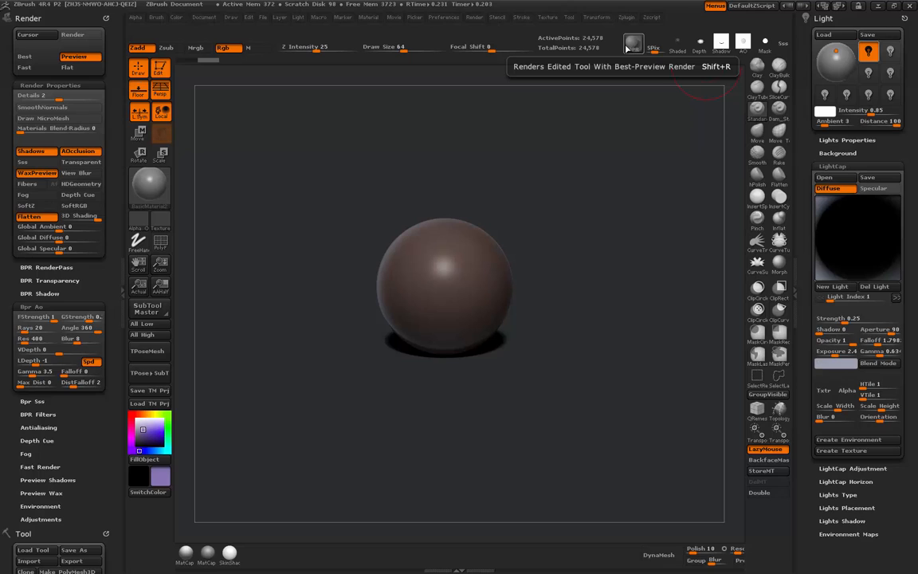
pyautogui.click(369, 17)
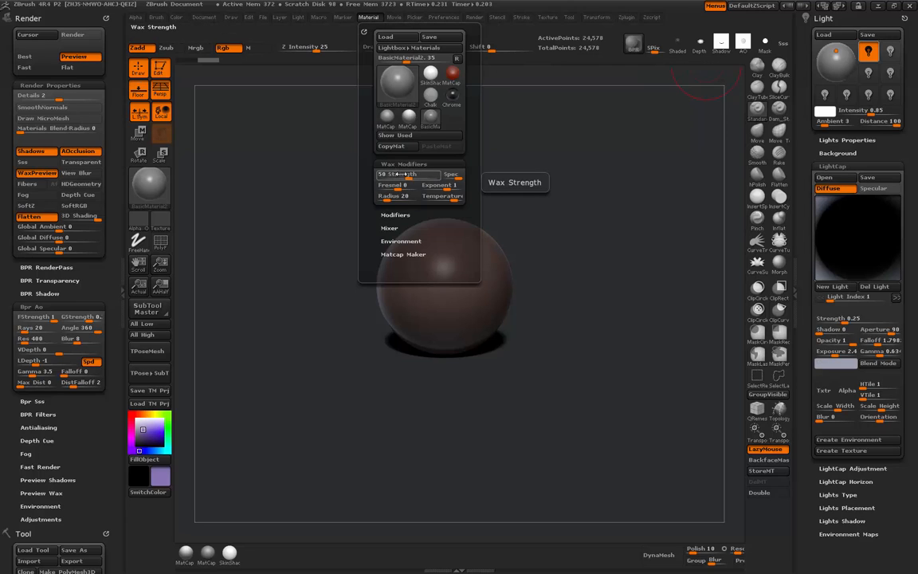
pyautogui.moveTo(403, 176); pyautogui.dragTo(396, 179)
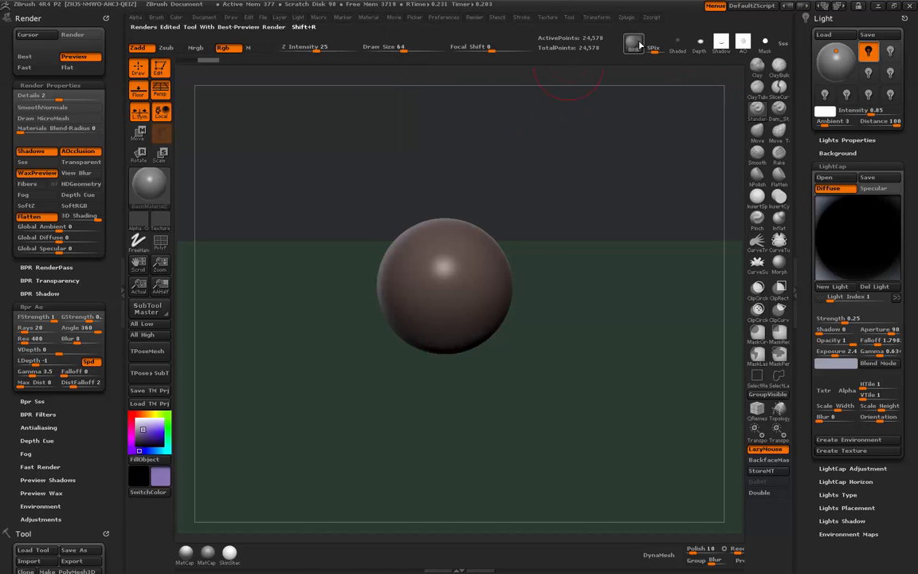
pyautogui.click(639, 44)
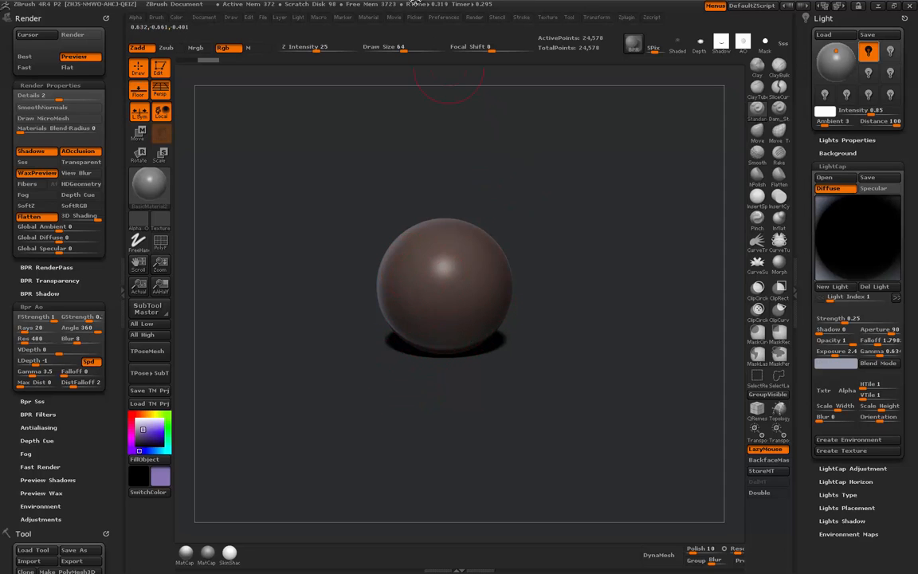
# Check the Wax Strength, toggle WaxPreview in the render properties and make a BPR render to compare
pyautogui.click(368, 16)
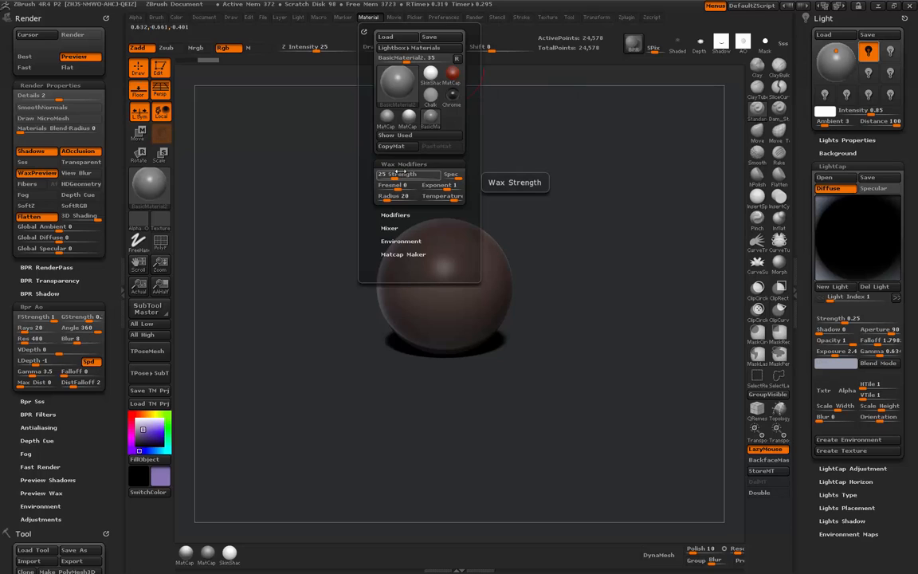
pyautogui.click(448, 17)
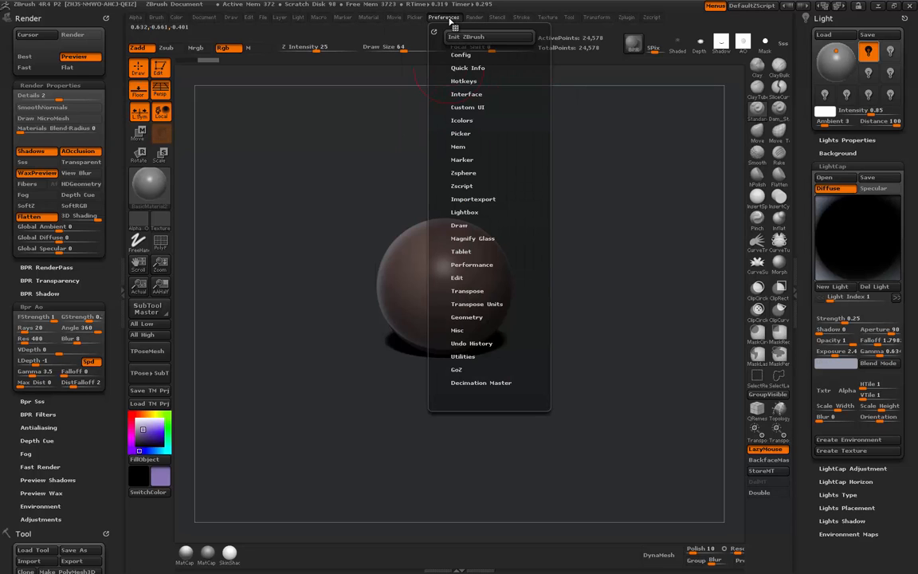
pyautogui.click(474, 18)
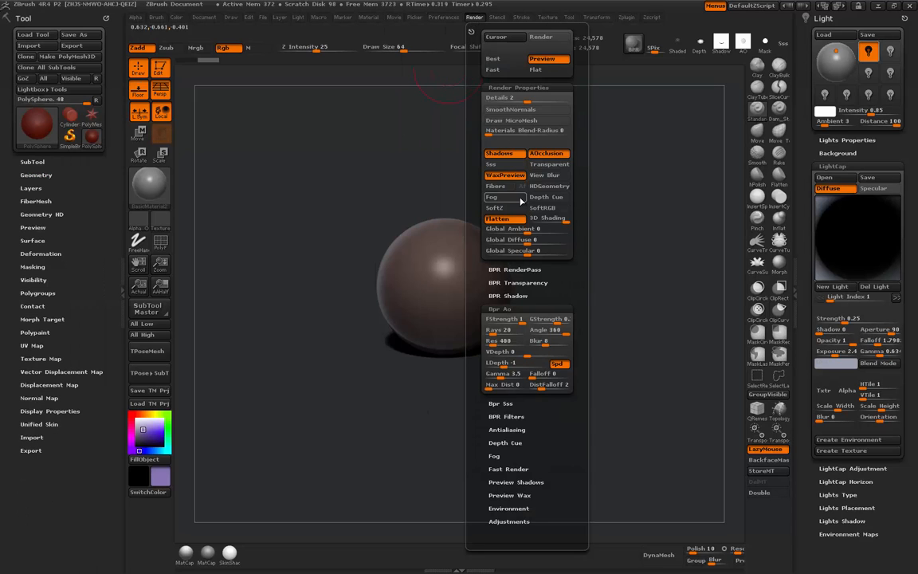
pyautogui.click(507, 176)
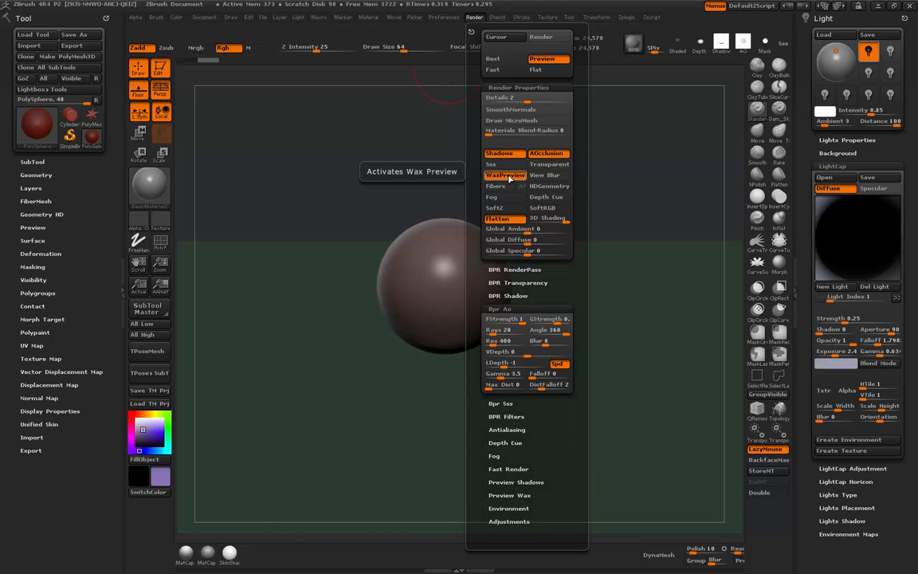
pyautogui.click(507, 175)
pyautogui.click(471, 32)
pyautogui.click(634, 46)
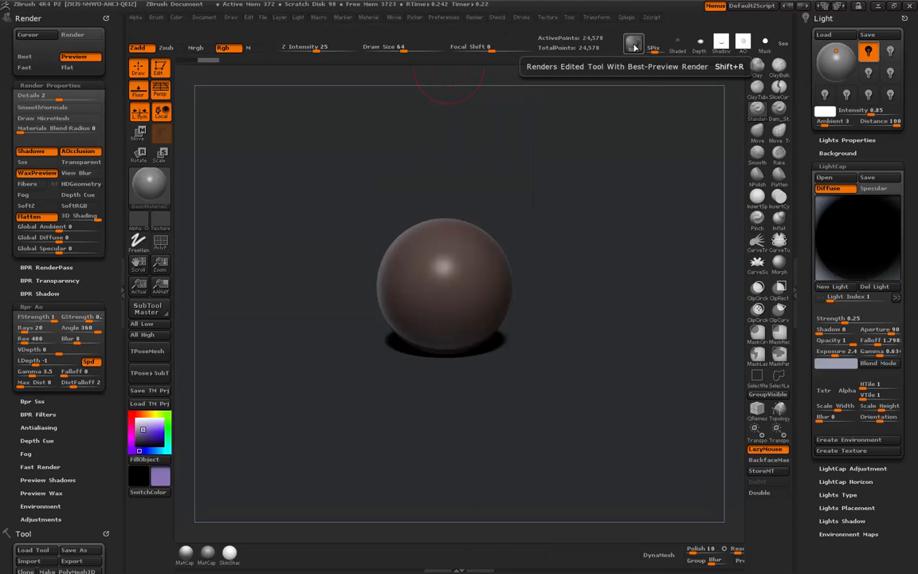
# Turn off WaxPreview in the render properties, revisit the material's Wax Strength and make BPR renders to compare
pyautogui.click(474, 17)
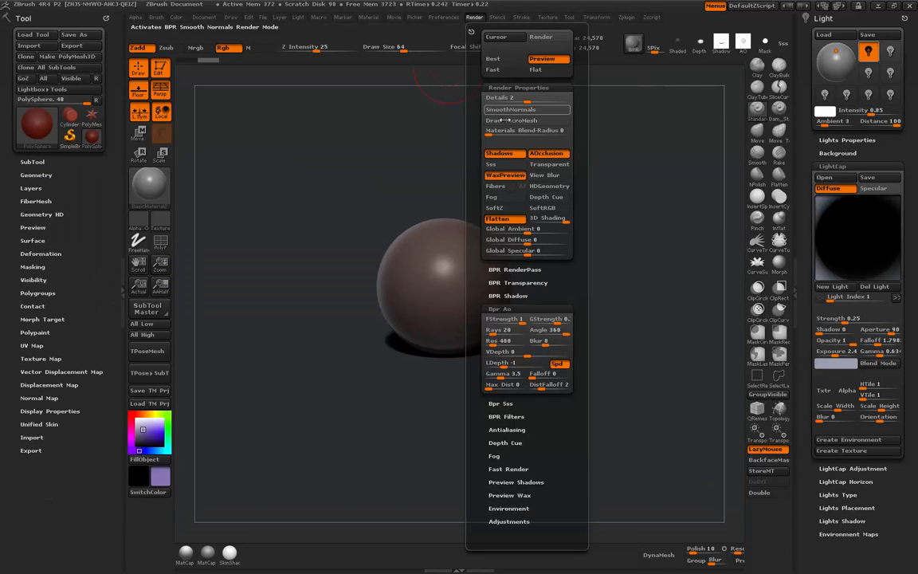
pyautogui.click(471, 32)
pyautogui.click(634, 46)
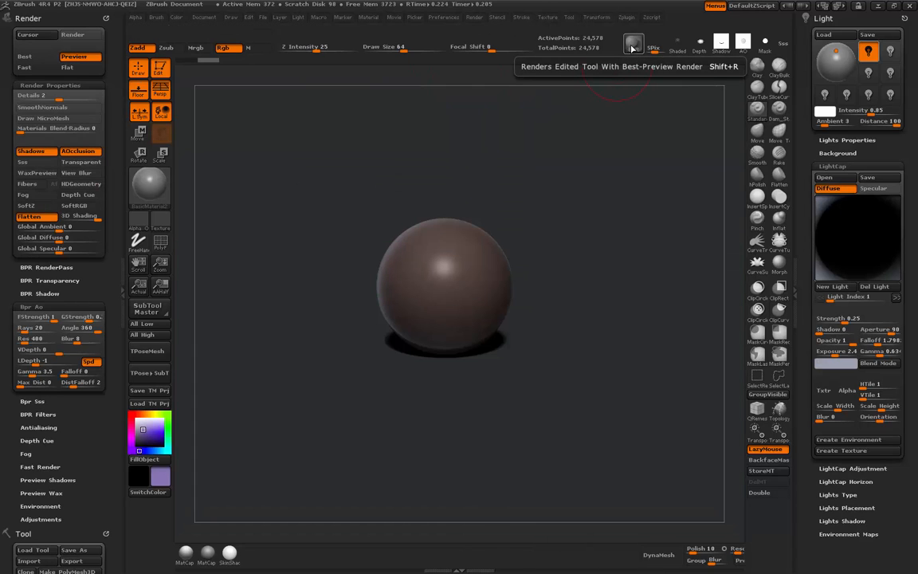
pyautogui.click(370, 17)
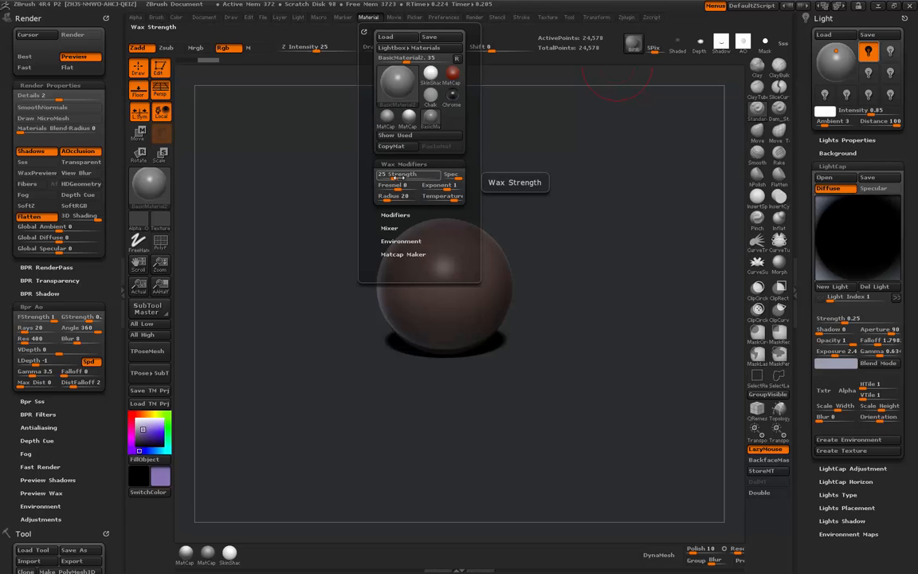
pyautogui.click(634, 48)
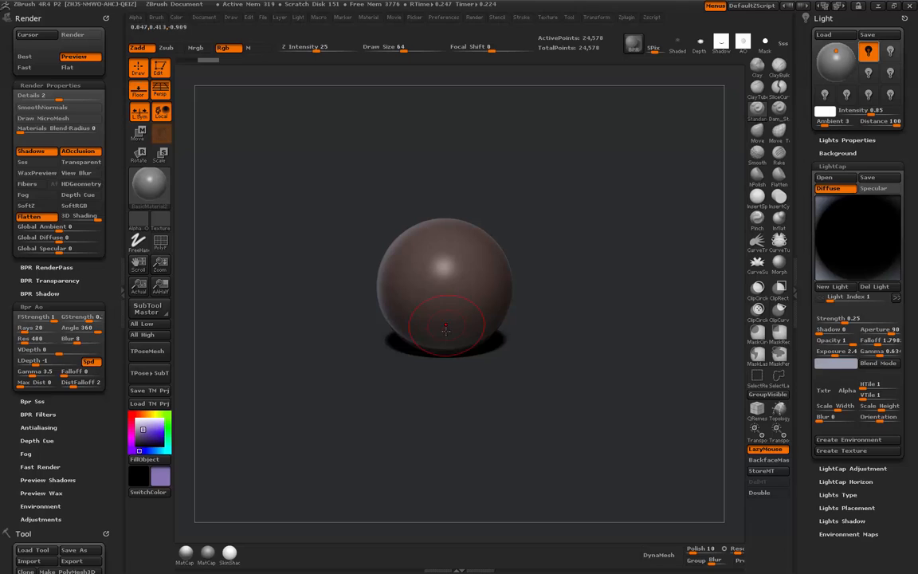
# Add a second LightCap light, place it at the lower edge of the LightCap preview and make a BPR render
pyautogui.click(852, 289)
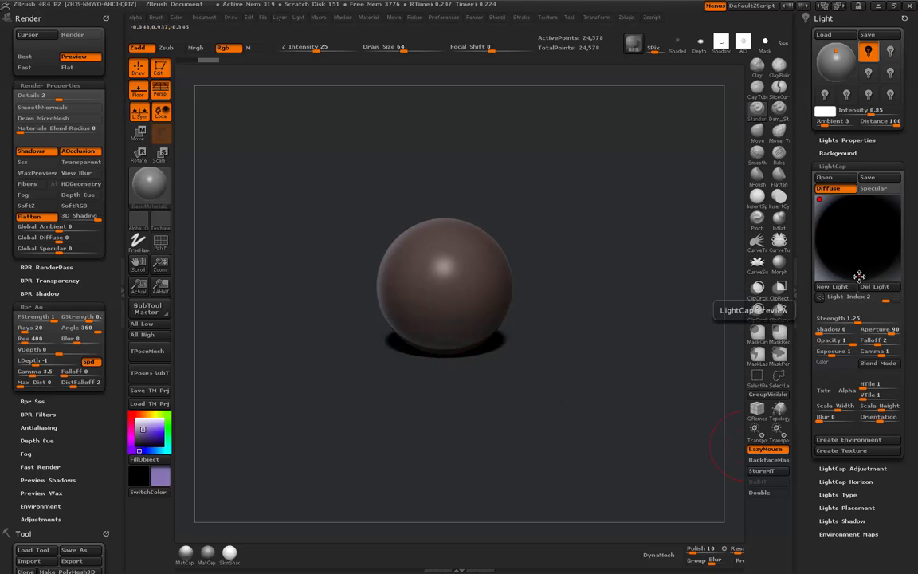
pyautogui.click(859, 277)
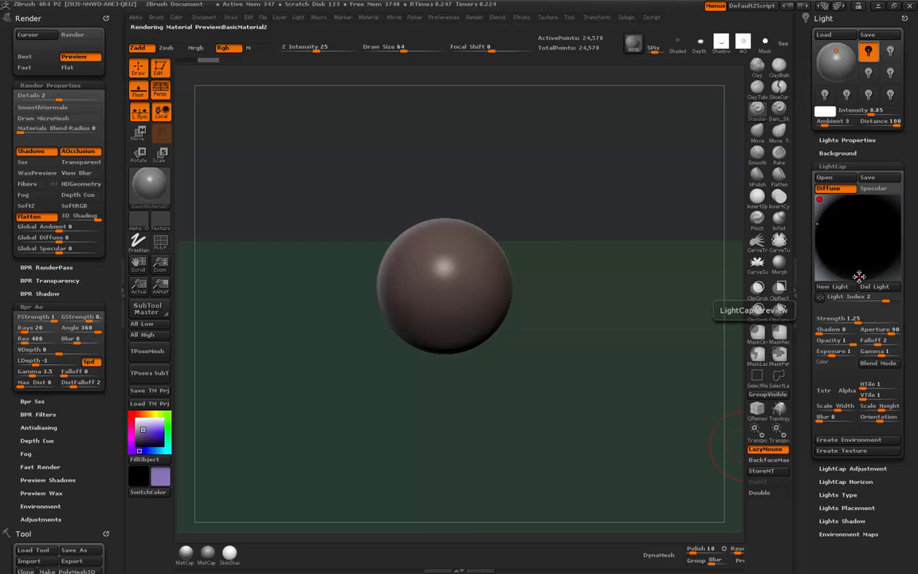
pyautogui.click(634, 45)
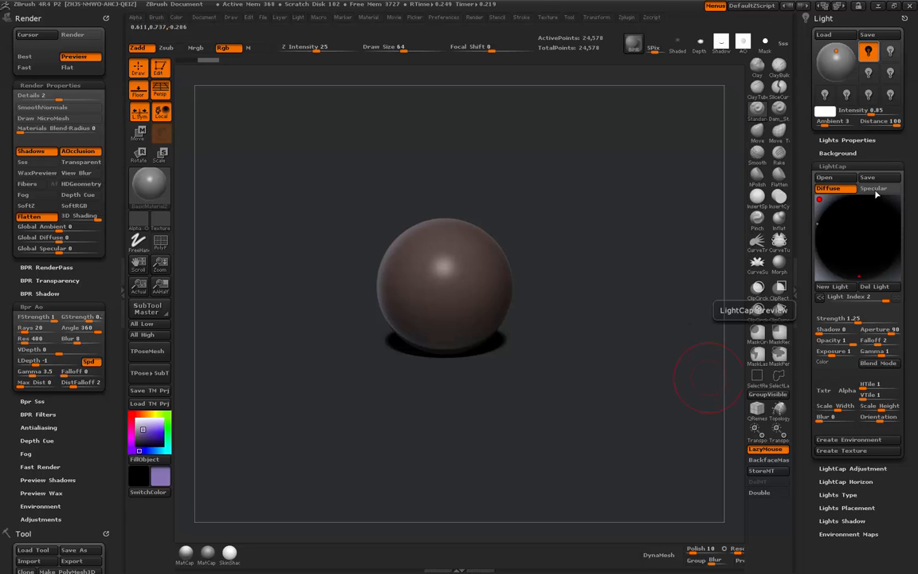
# Add a third LightCap light, set its Strength to 0.3 and make BPR renders before and after the strength change
pyautogui.click(842, 289)
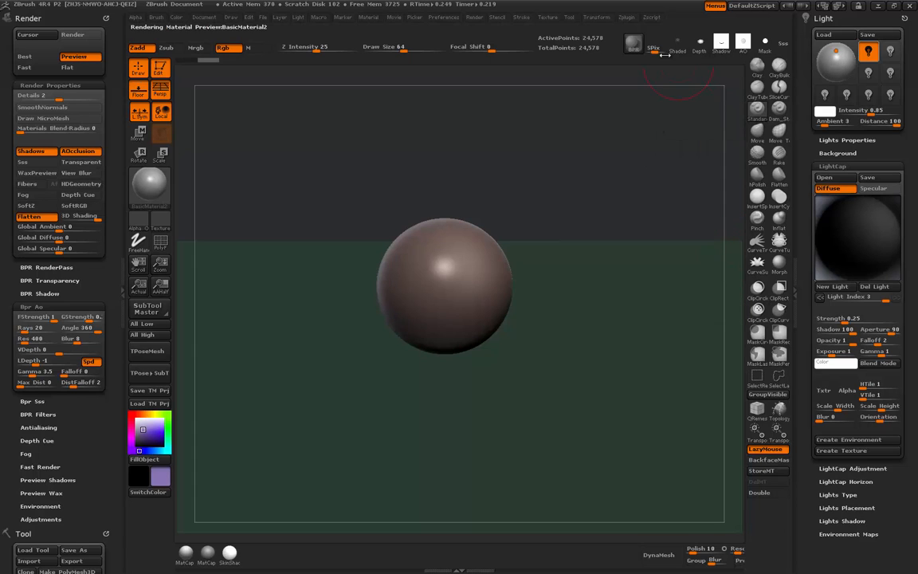
pyautogui.click(634, 44)
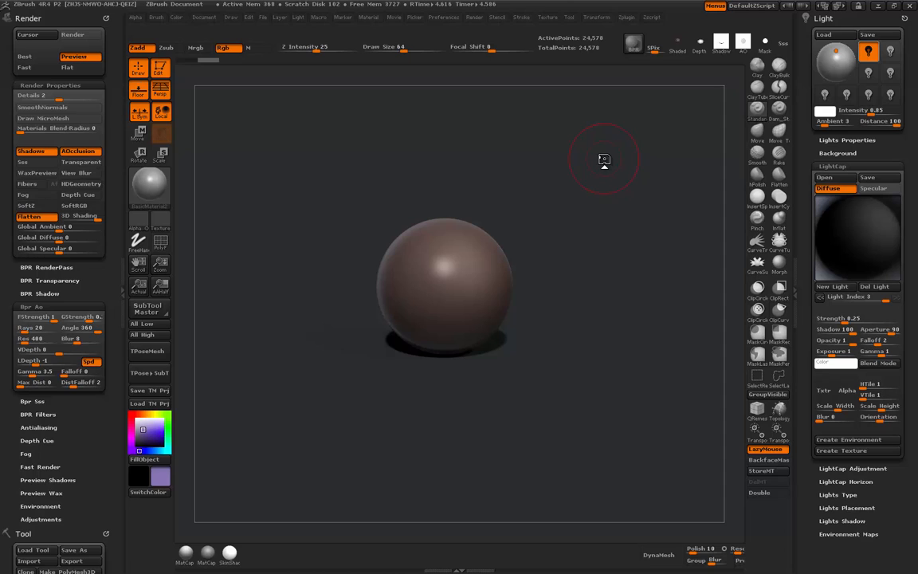
pyautogui.click(842, 318)
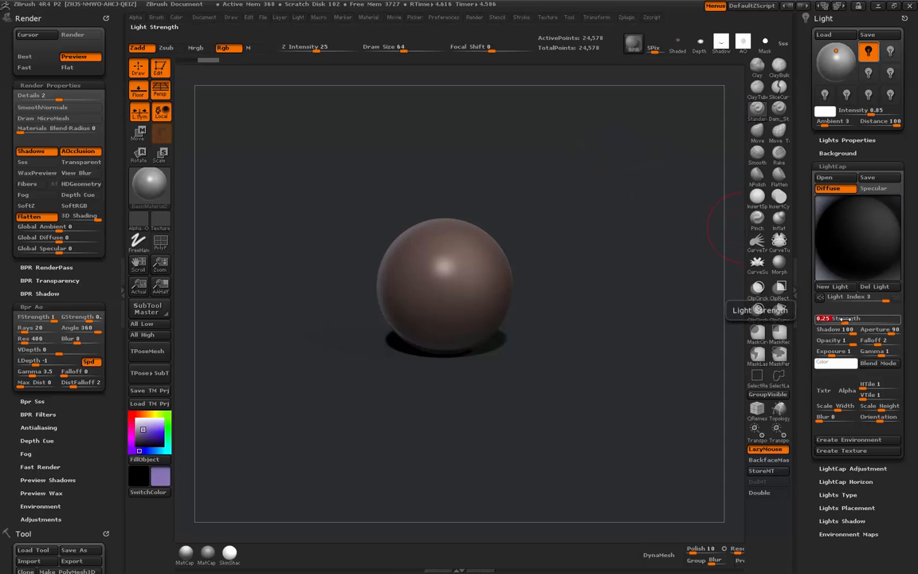
pyautogui.write('.3')
pyautogui.press('Return')
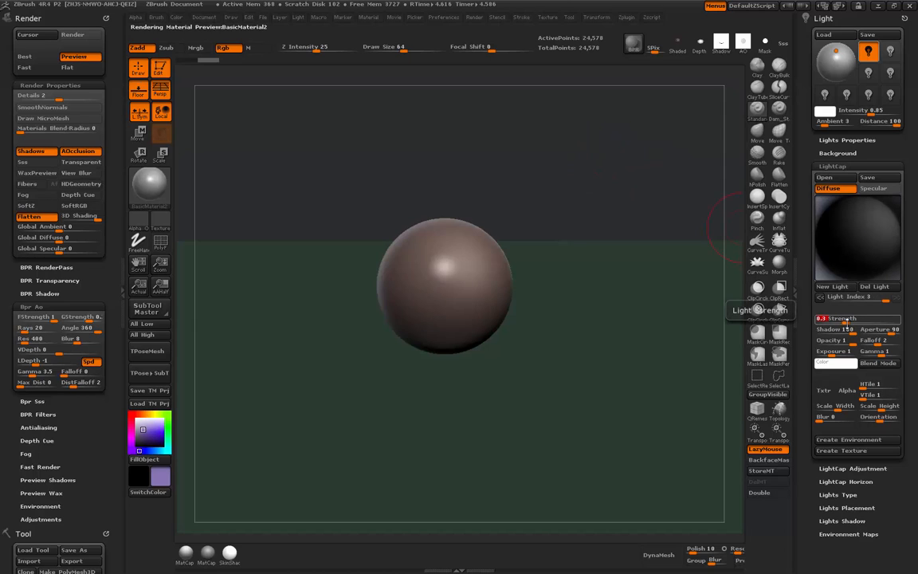
pyautogui.click(634, 45)
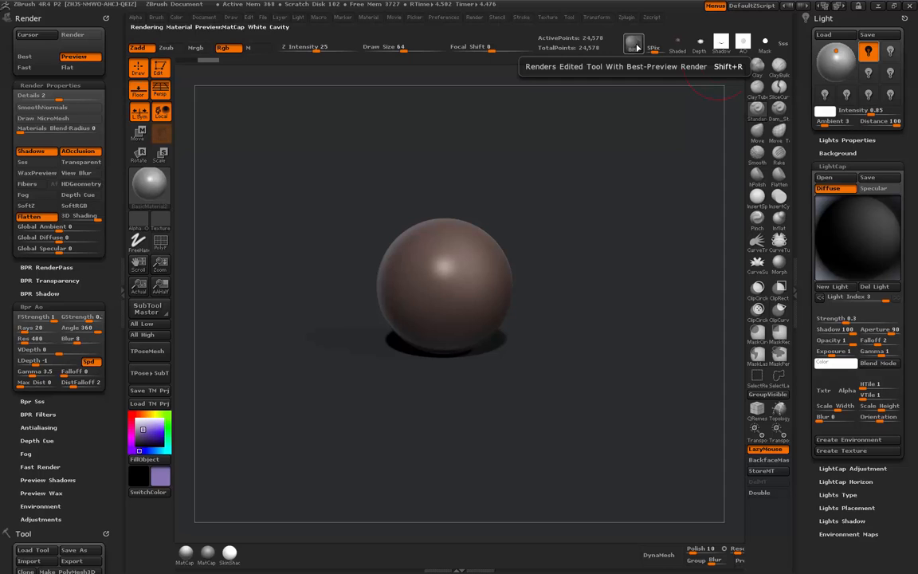
pyautogui.click(637, 47)
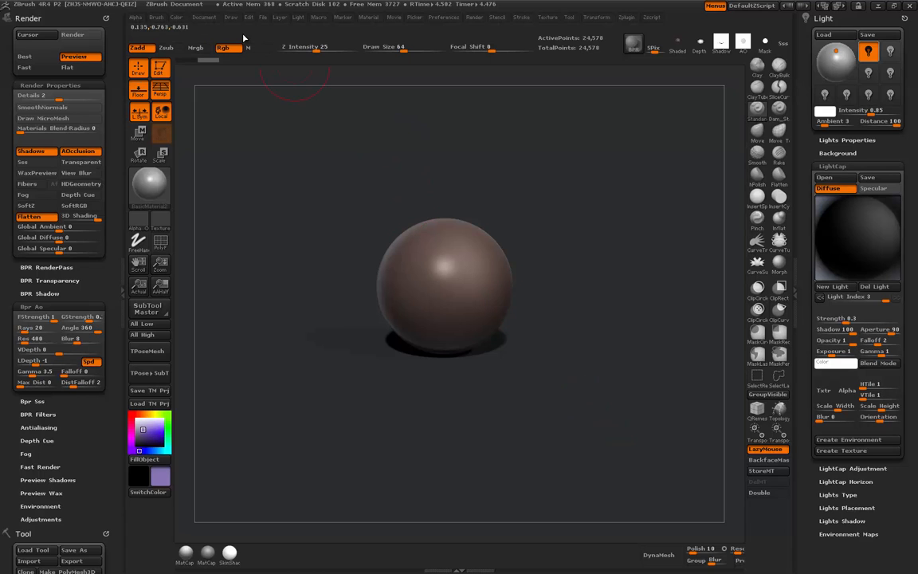
# Remove the Light palette, collapse its empty tray to enlarge the canvas and make a fresh BPR render
pyautogui.click(833, 166)
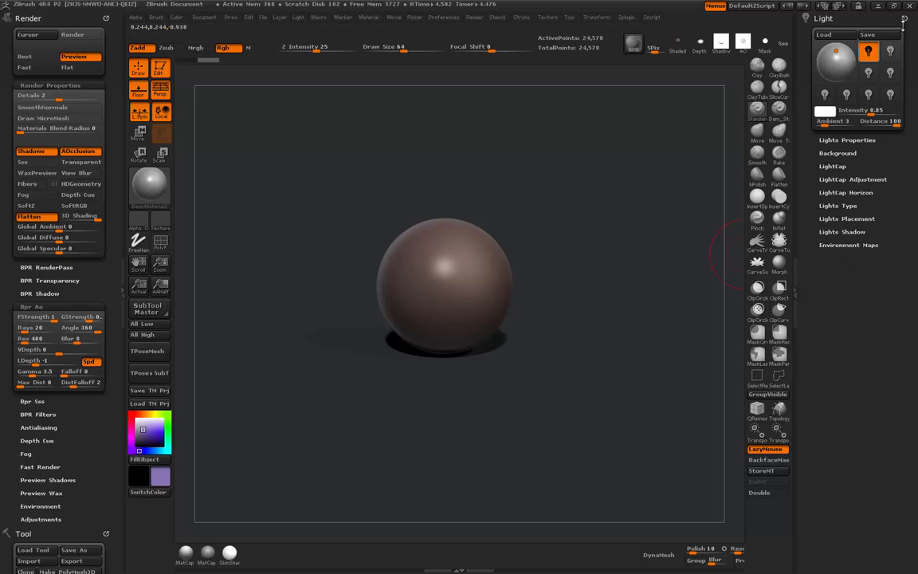
pyautogui.click(904, 18)
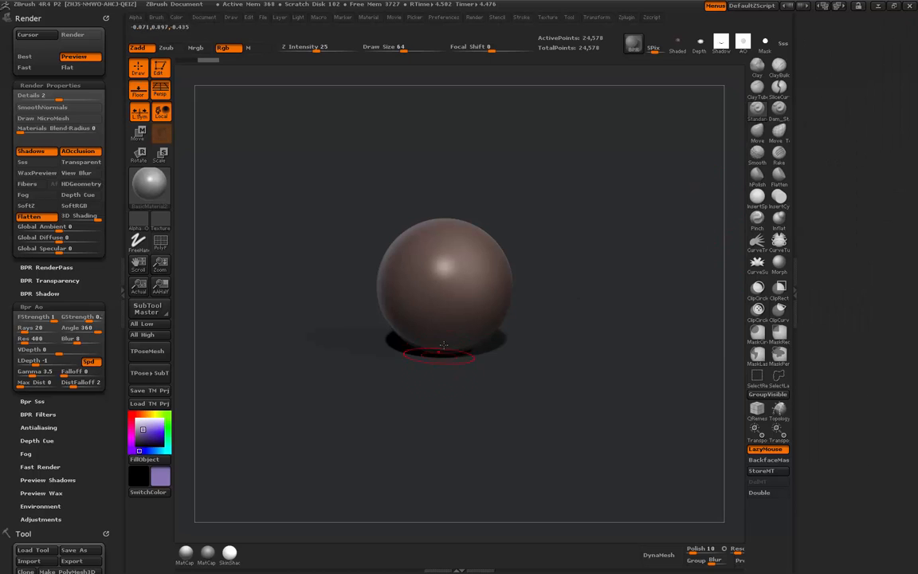
pyautogui.moveTo(796, 296); pyautogui.dragTo(803, 301)
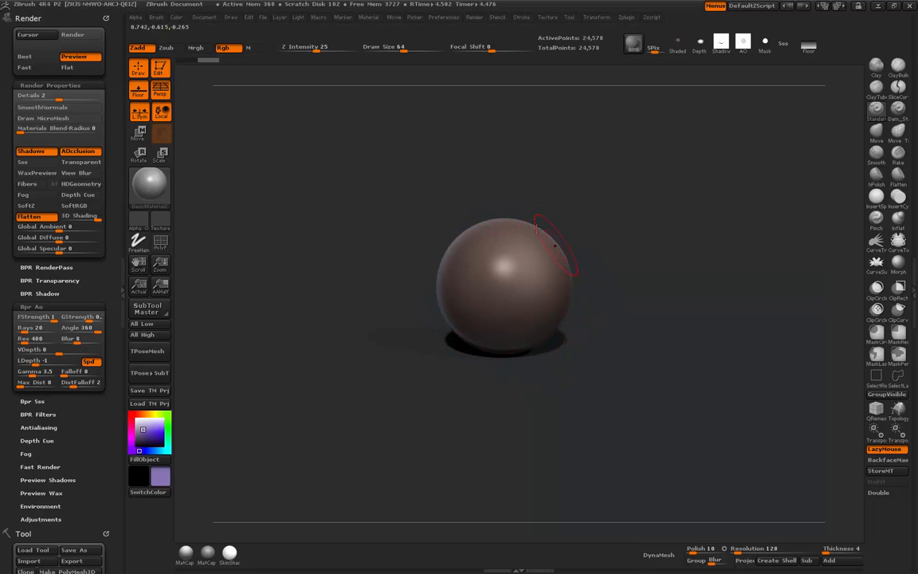
pyautogui.hotkey('shift', 'p')
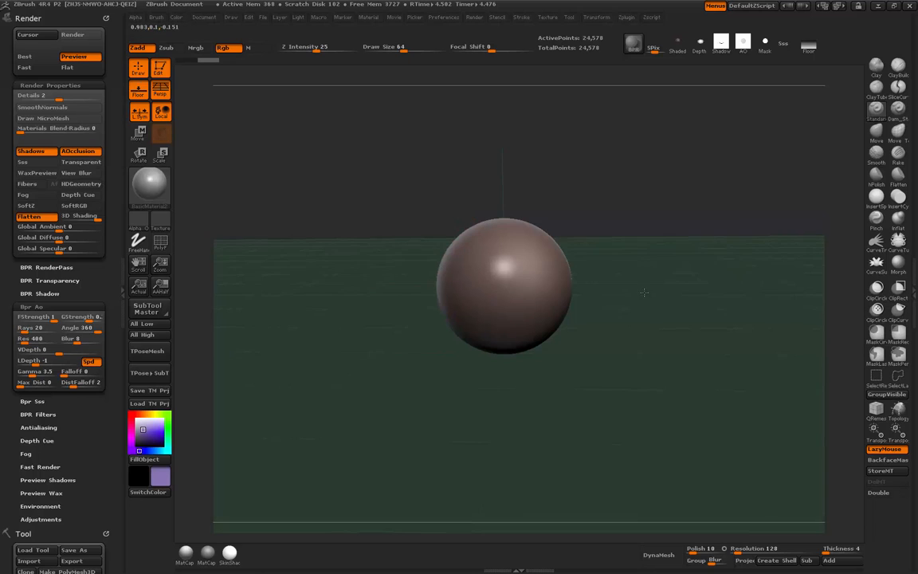
pyautogui.hotkey('shift', 'r')
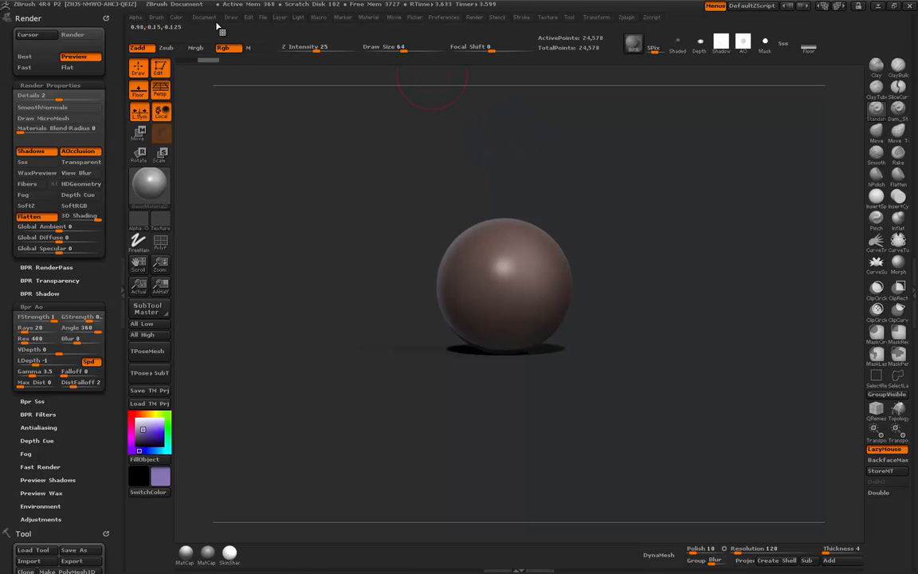
# Open the BPR Filters in place of the other render sections, activate the F1 Noise filter and set its Strength to 0.1803
pyautogui.click(55, 308)
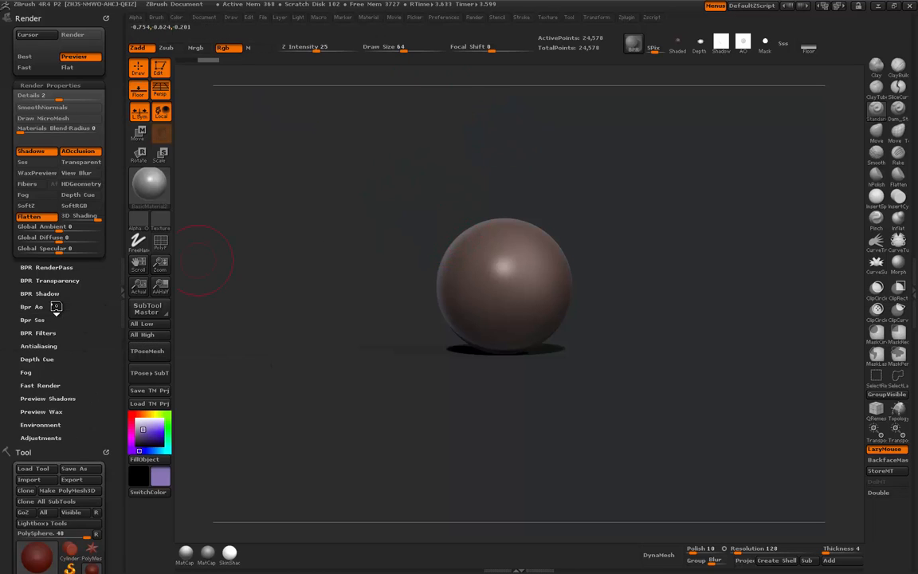
pyautogui.click(54, 86)
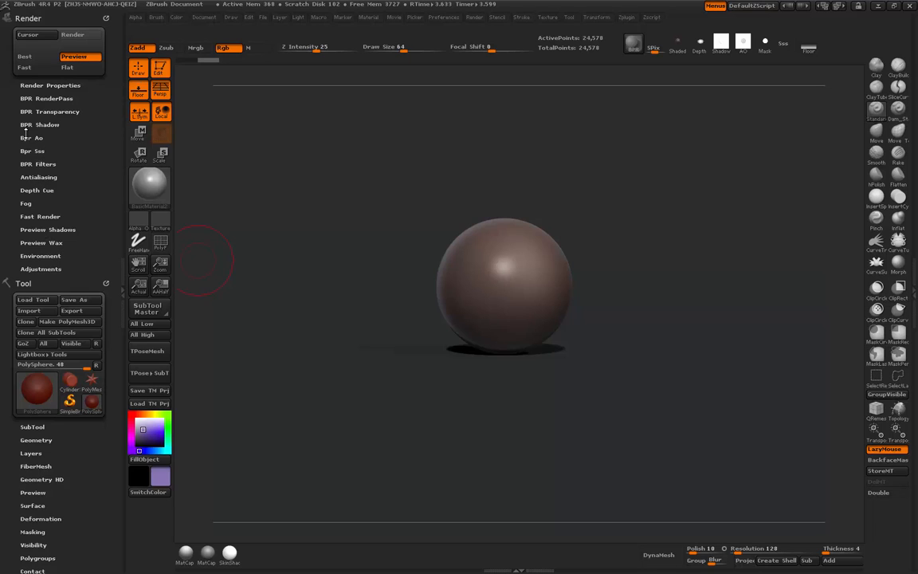
pyautogui.click(32, 163)
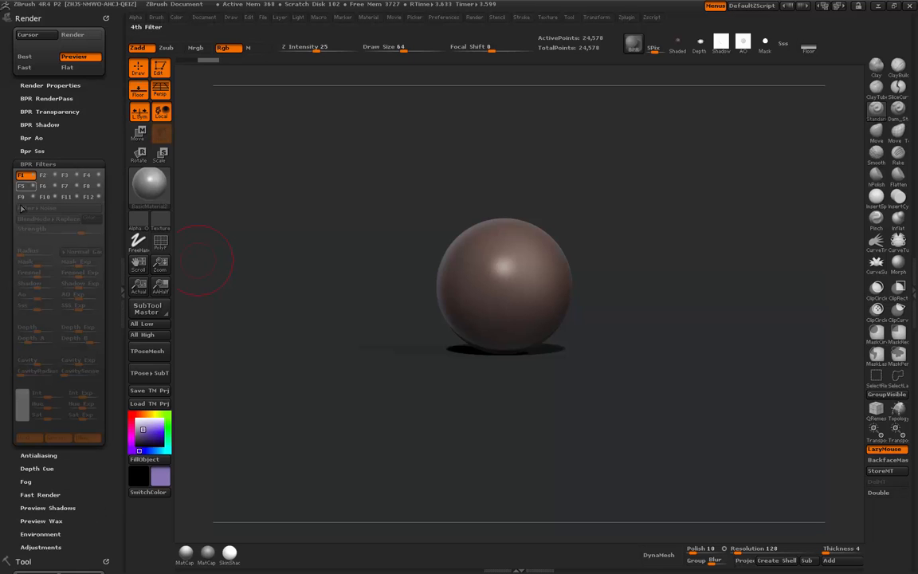
pyautogui.click(33, 176)
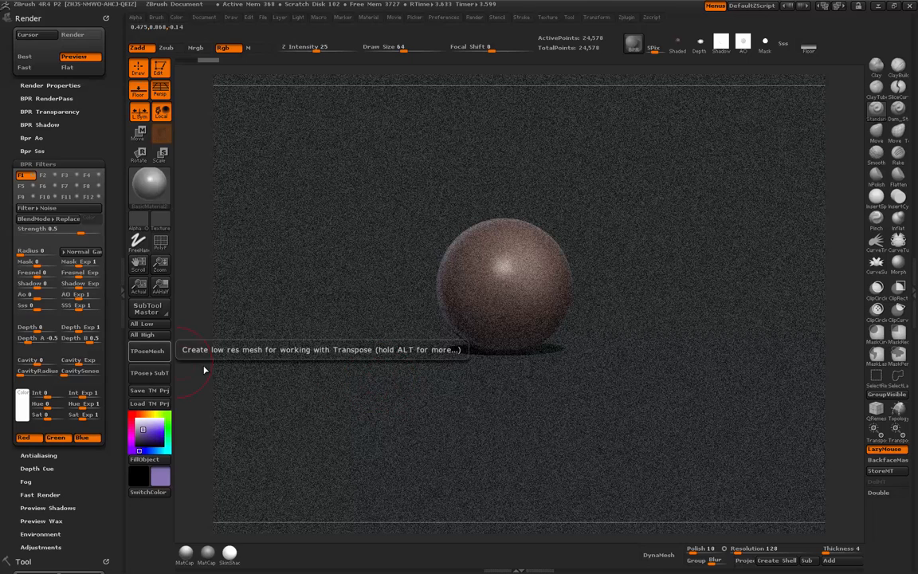
pyautogui.moveTo(80, 232); pyautogui.dragTo(70, 232)
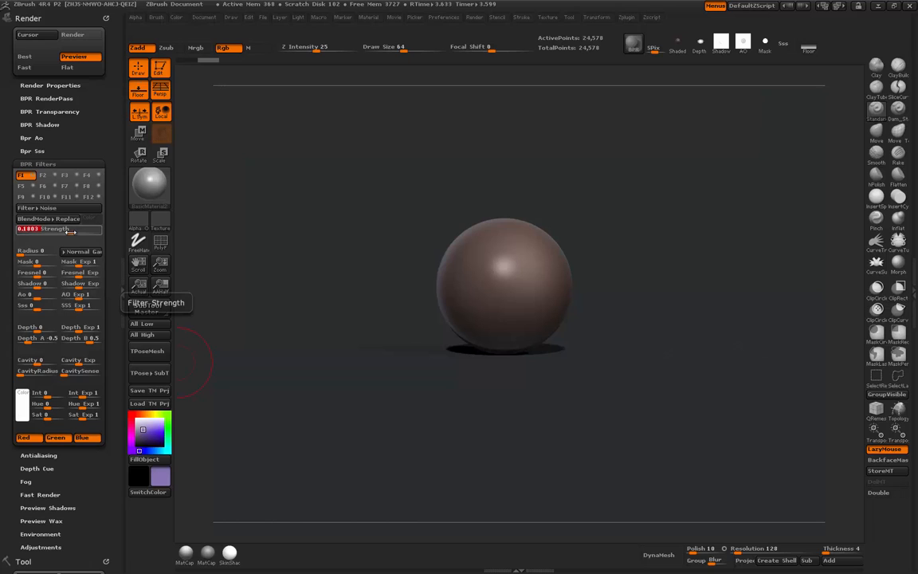
pyautogui.moveTo(70, 230); pyautogui.dragTo(70, 231)
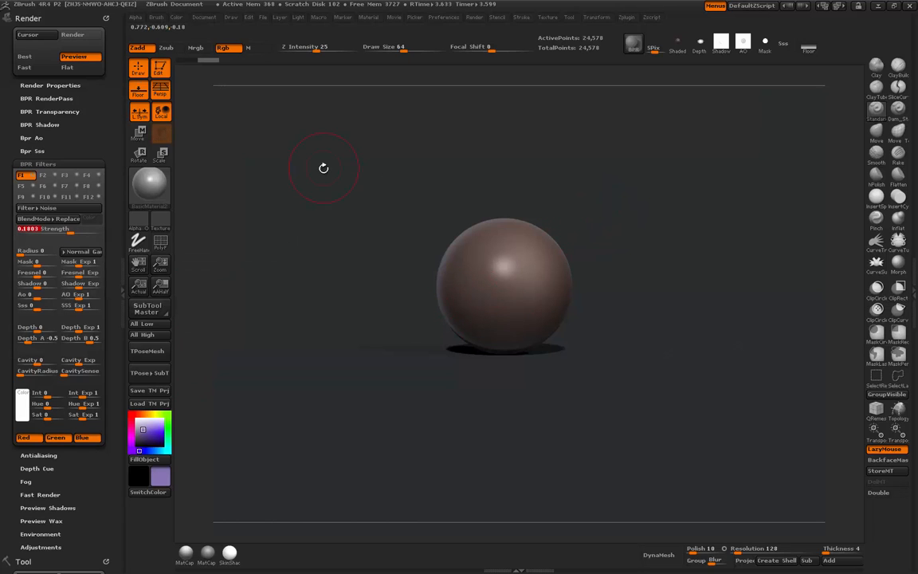
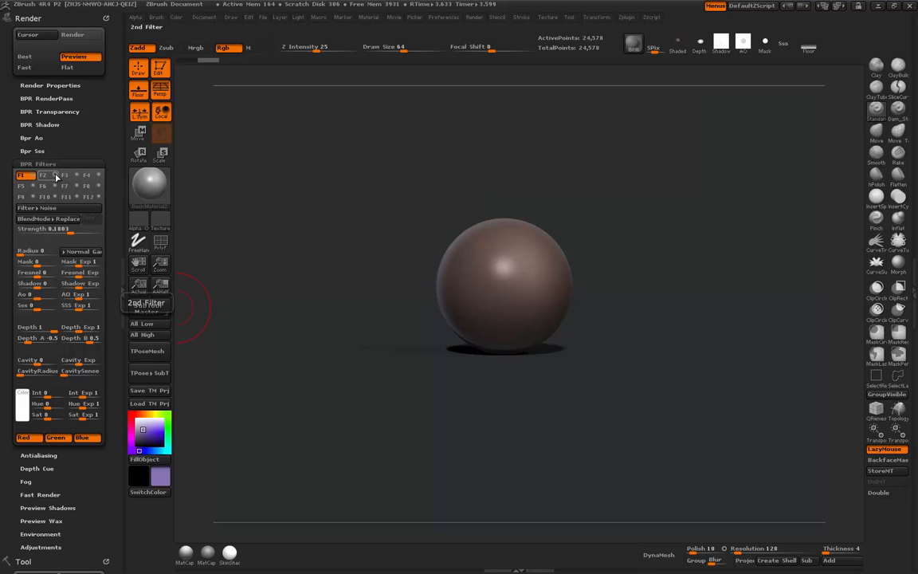
# Activate the F2 Blur filter, set its Depth modulation to 1 and its Strength to 0.4
pyautogui.click(44, 176)
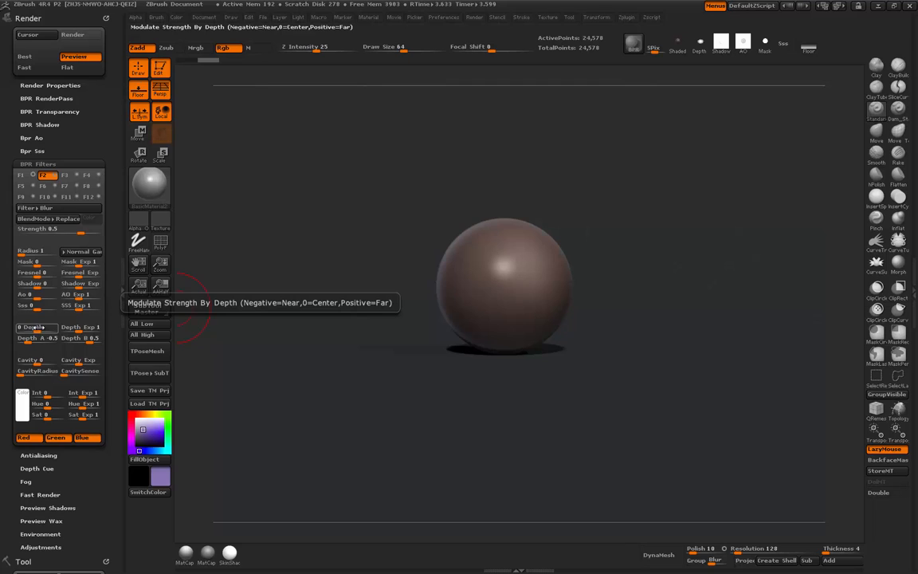
pyautogui.moveTo(38, 327); pyautogui.dragTo(54, 331)
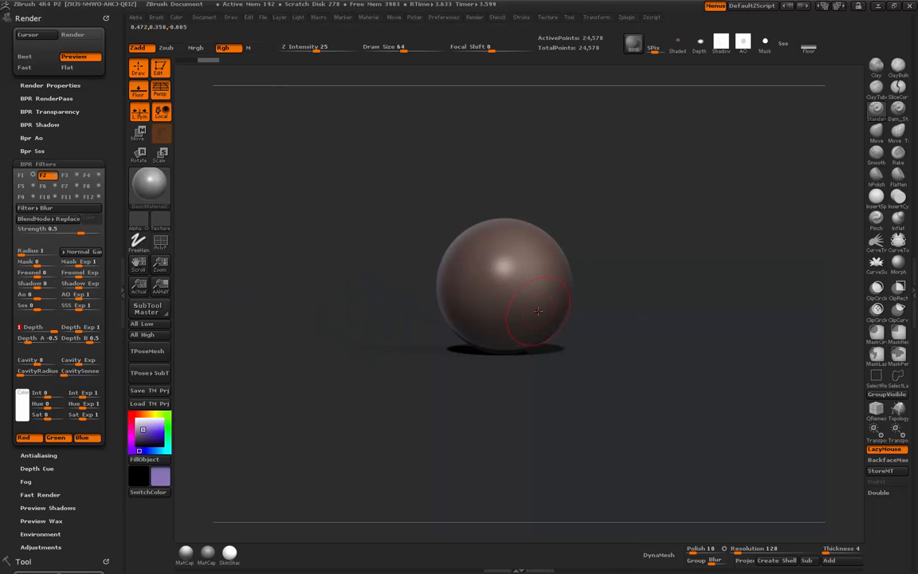
pyautogui.moveTo(81, 233); pyautogui.dragTo(47, 230)
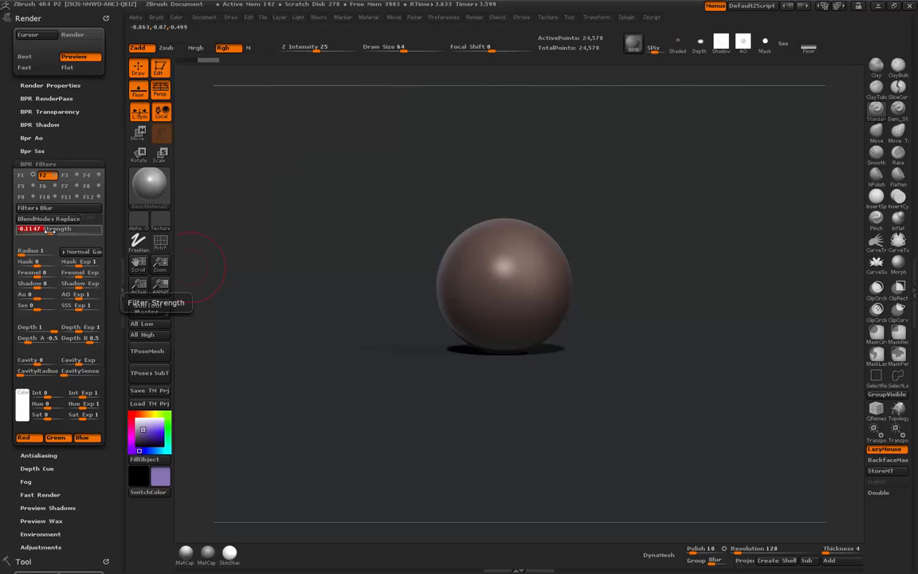
pyautogui.moveTo(49, 231); pyautogui.dragTo(72, 232)
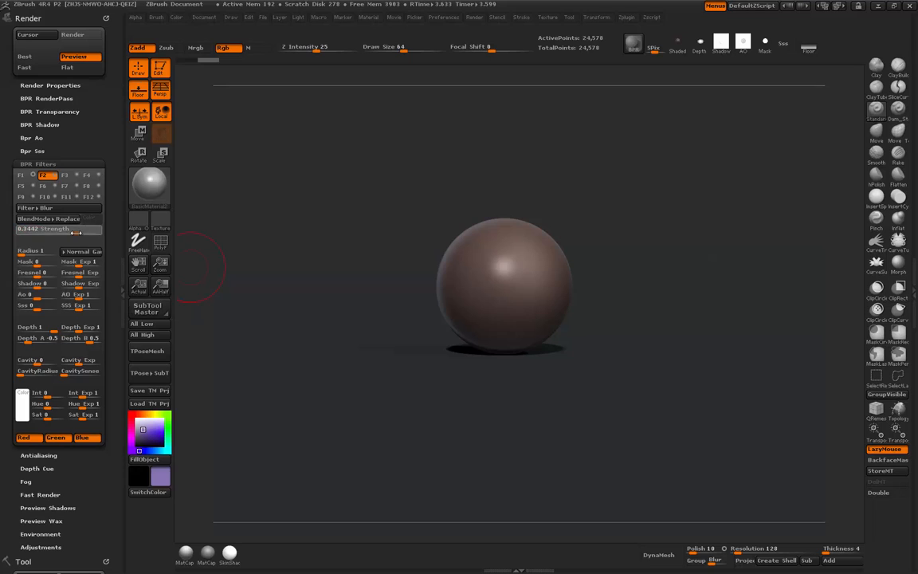
pyautogui.moveTo(74, 231)
pyautogui.mouseDown()
pyautogui.moveTo(106, 233)
pyautogui.moveTo(82, 232)
pyautogui.mouseUp()
pyautogui.click(83, 231)
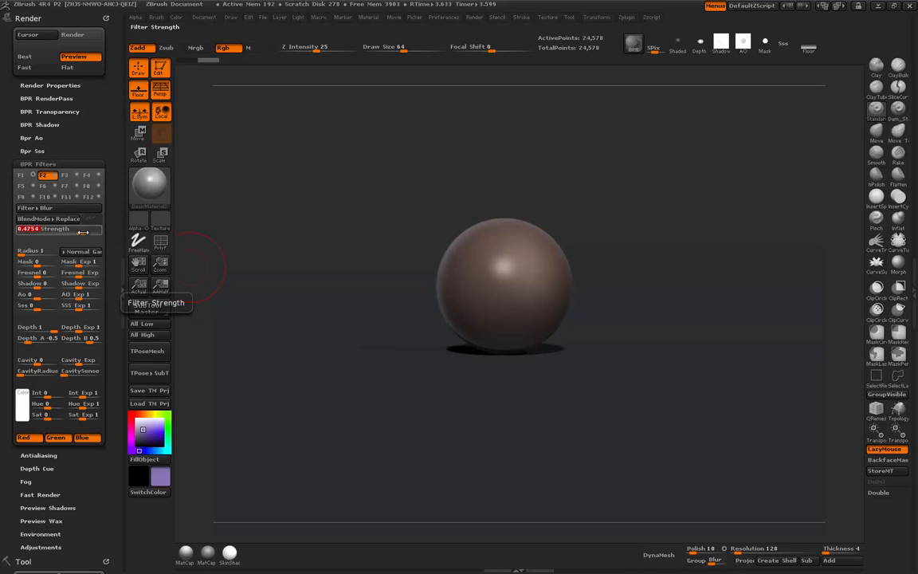
pyautogui.press('BackSpace')
pyautogui.write('0.4')
# Try larger radii for the F2 Blur filter and settle on a Radius of 6
pyautogui.click(23, 254)
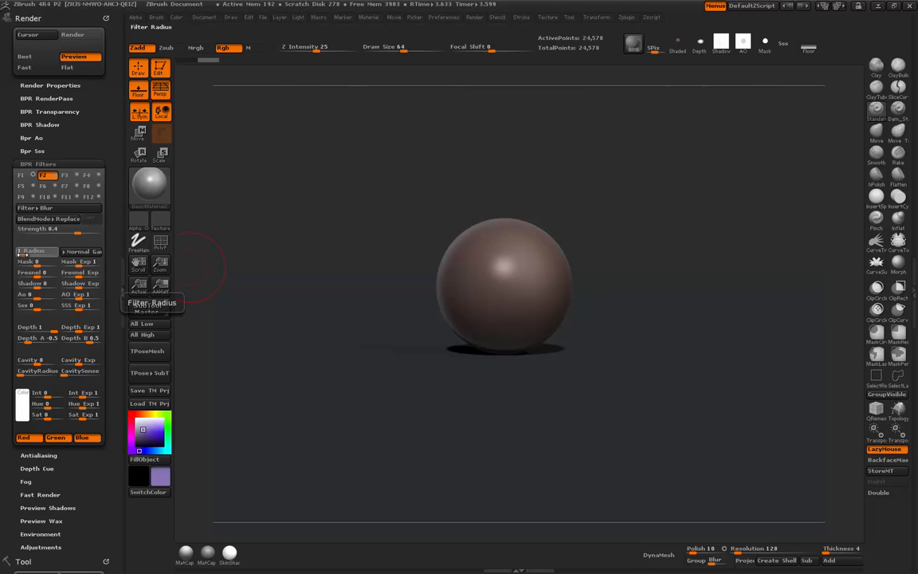
pyautogui.moveTo(22, 254); pyautogui.dragTo(34, 254)
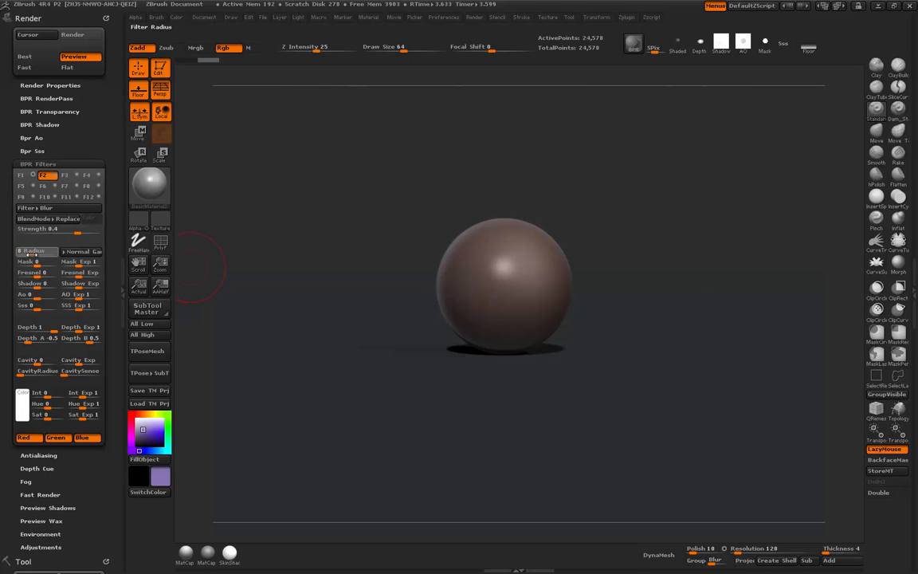
pyautogui.click(39, 253)
pyautogui.moveTo(38, 252); pyautogui.dragTo(28, 255)
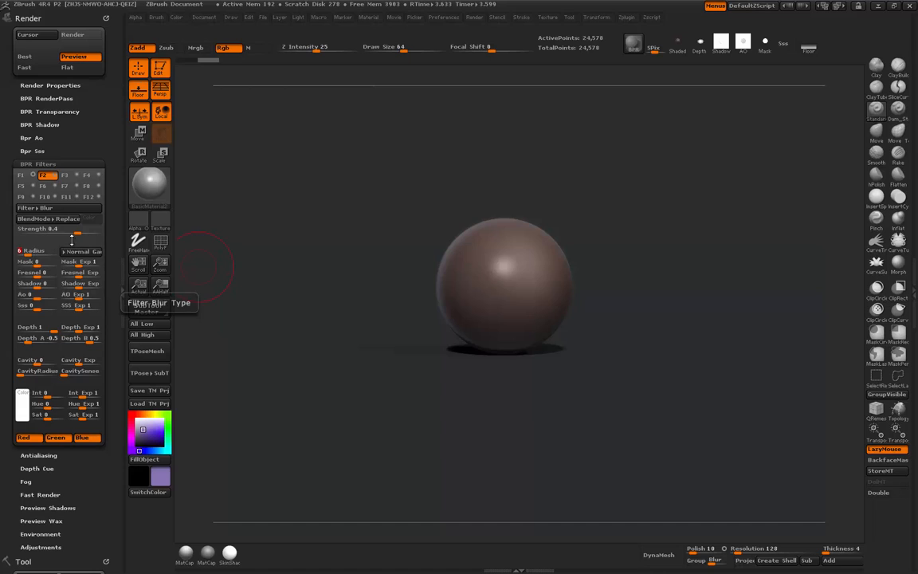
# Set the F2 Blur filter's Strength to 0.465 and its Radius to 3
pyautogui.moveTo(78, 232); pyautogui.dragTo(77, 234)
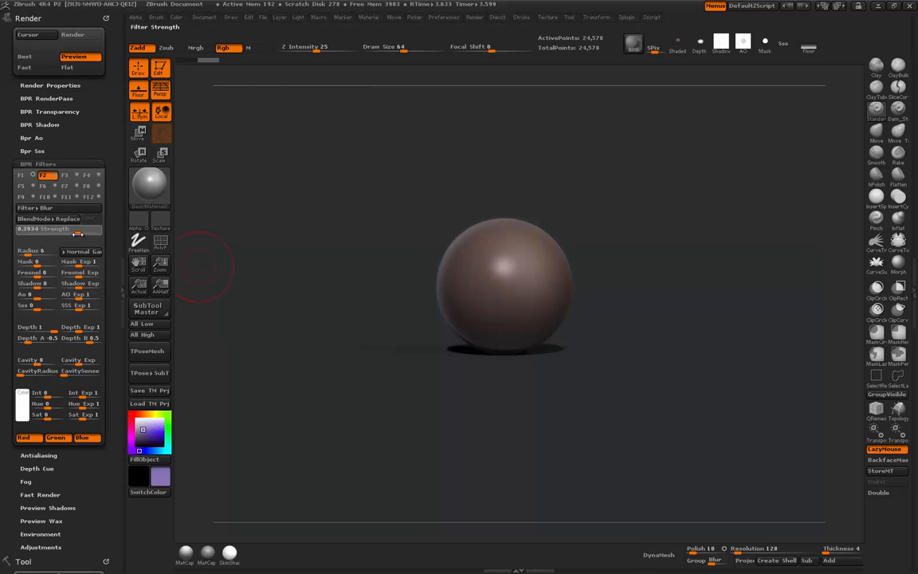
pyautogui.click(79, 234)
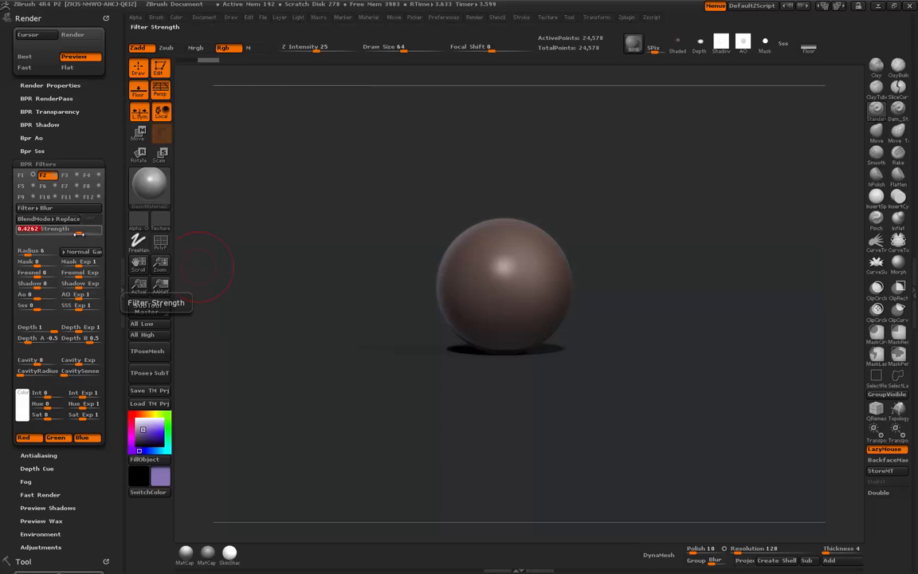
pyautogui.write('.465')
pyautogui.press('Return')
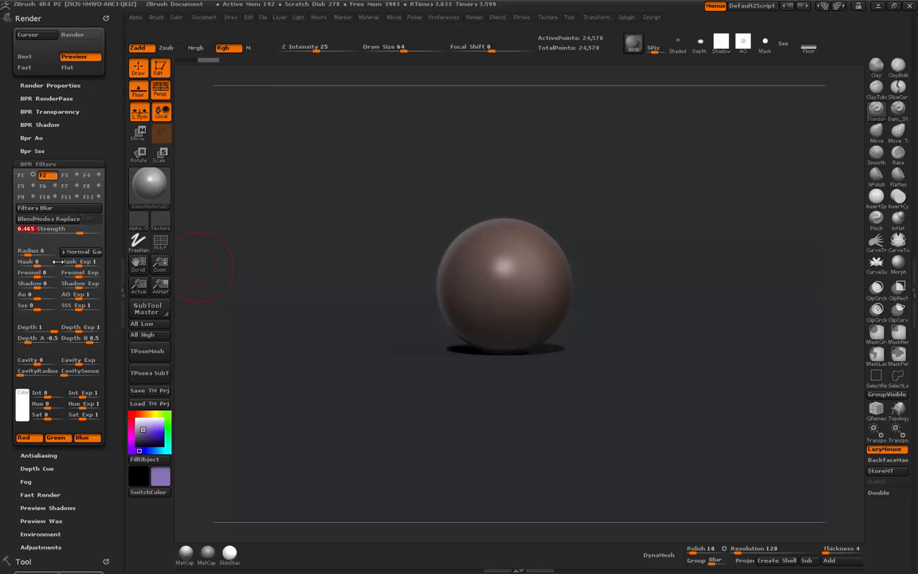
pyautogui.moveTo(32, 253); pyautogui.dragTo(24, 254)
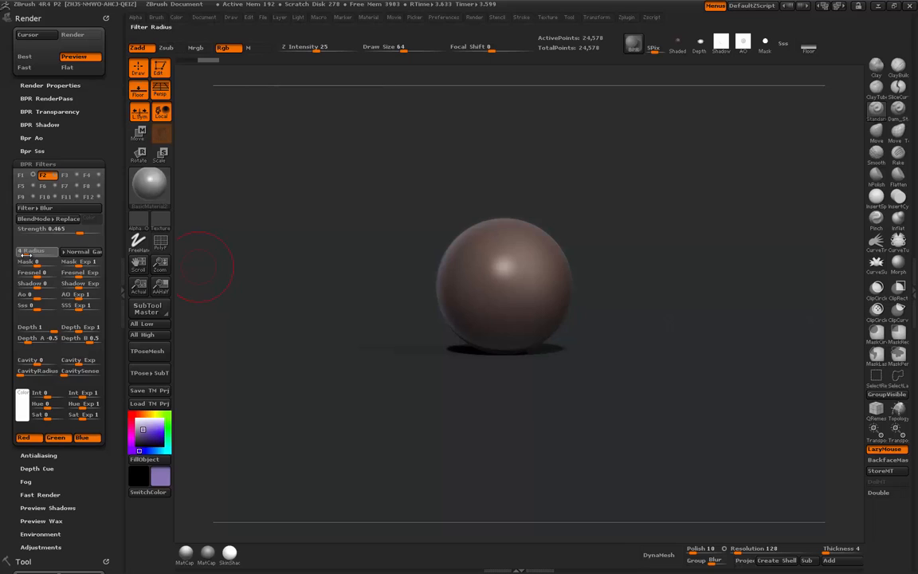
pyautogui.click(24, 254)
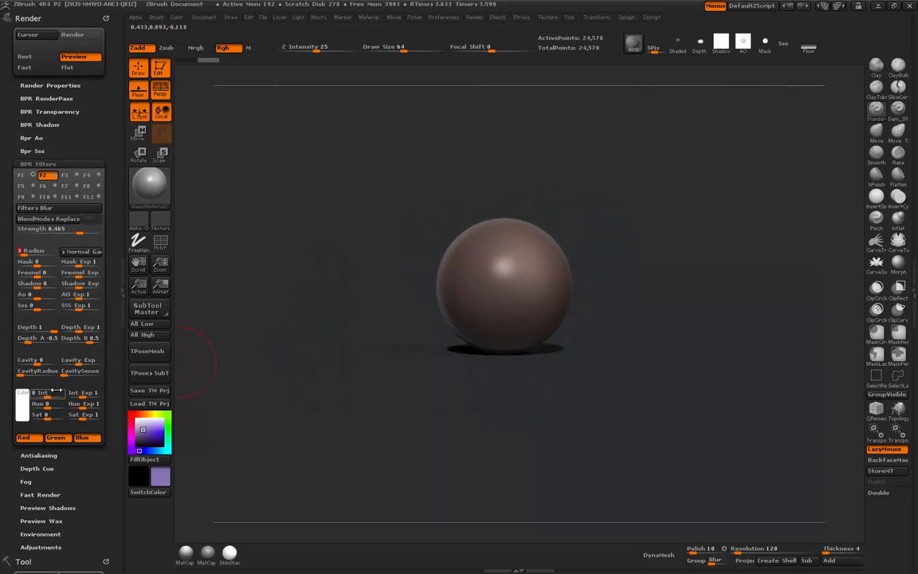
# Preview the F3 Sharpen filter, turn it off and select the active F4 Orton filter
pyautogui.click(75, 176)
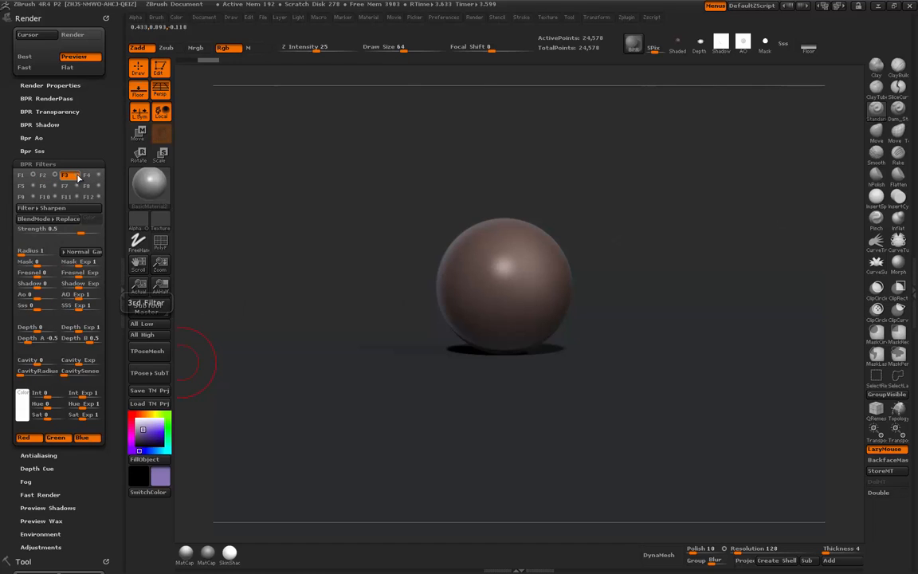
pyautogui.click(77, 177)
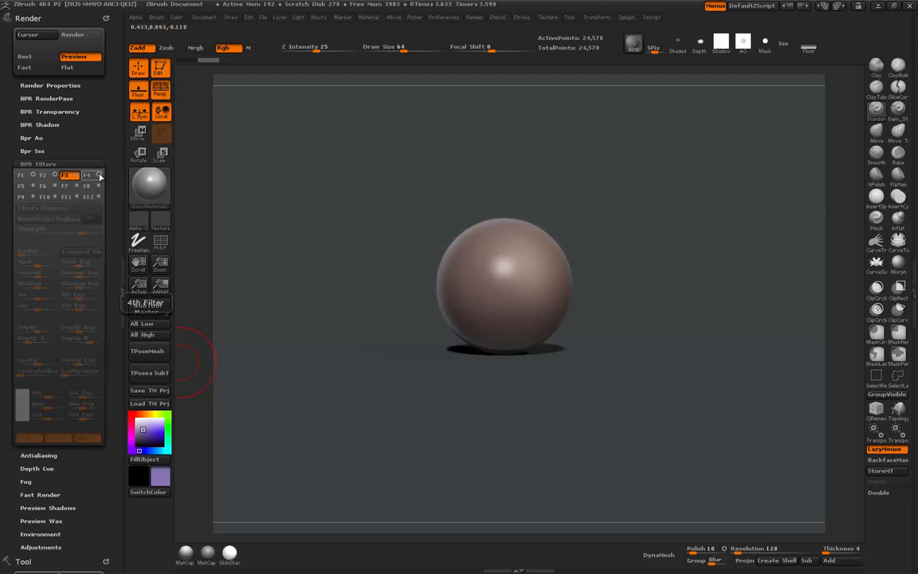
pyautogui.click(91, 177)
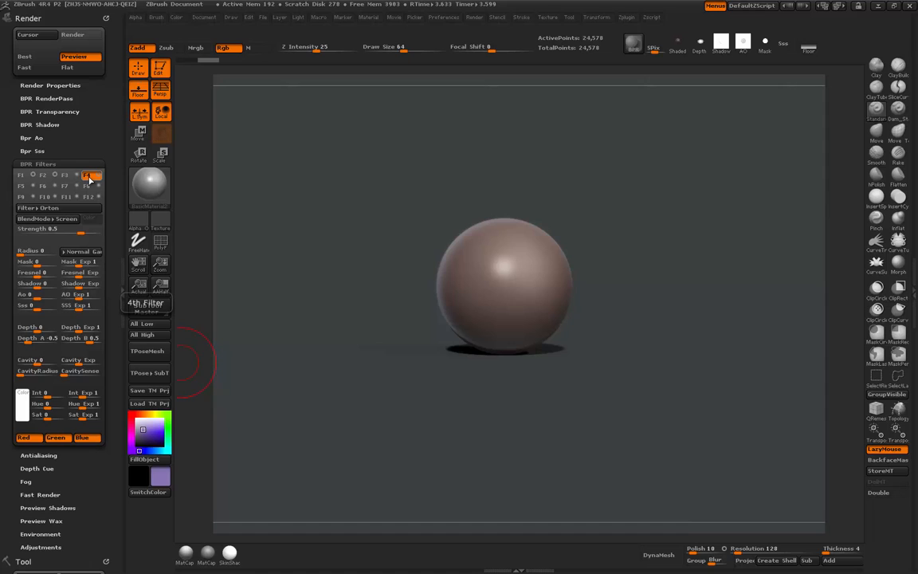
# Compare the render with the F4 Orton filter on and off, and set its Strength to 0.4918
pyautogui.click(98, 175)
pyautogui.click(98, 175)
pyautogui.click(98, 176)
pyautogui.click(98, 175)
pyautogui.click(98, 175)
pyautogui.click(98, 175)
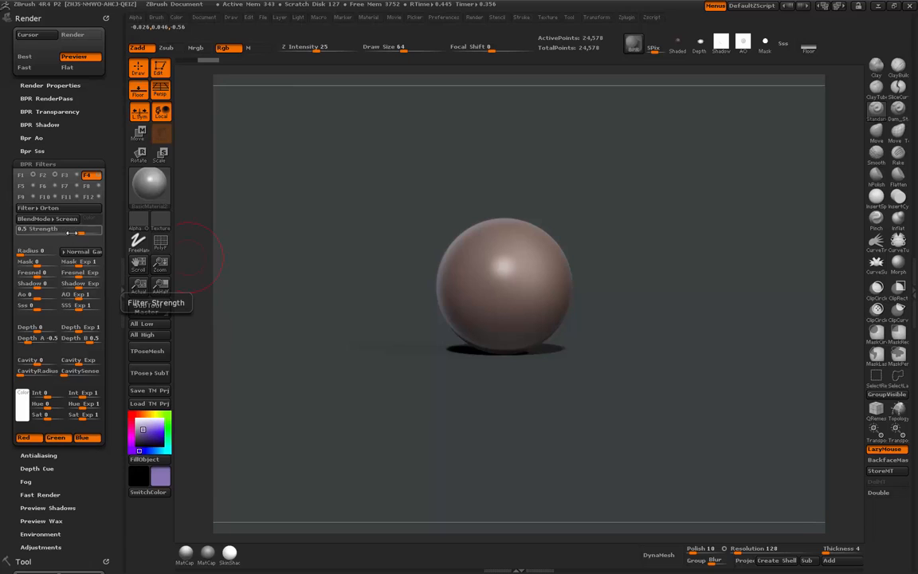
pyautogui.moveTo(84, 232)
pyautogui.mouseDown()
pyautogui.moveTo(73, 232)
pyautogui.moveTo(81, 231)
pyautogui.mouseUp()
pyautogui.click(82, 230)
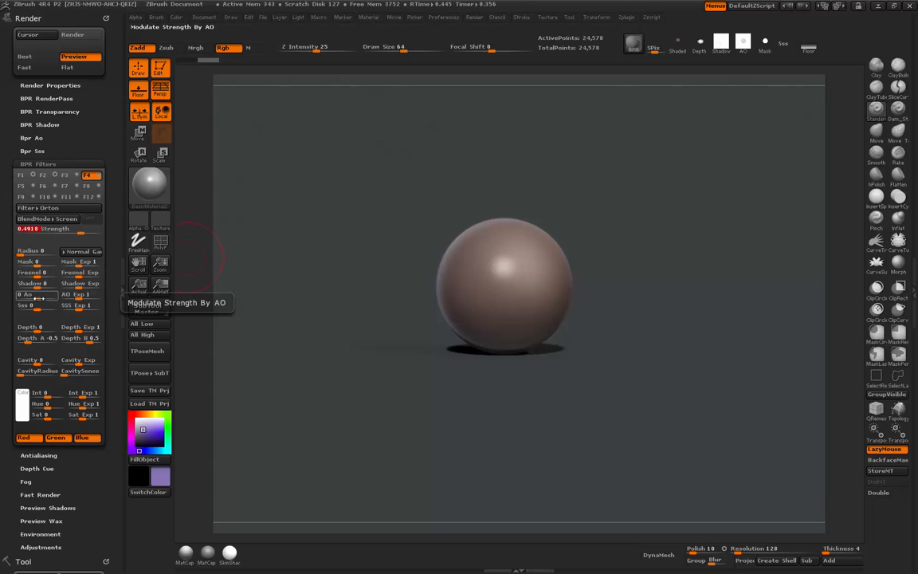
# Try modulating the F4 Orton filter by AO at 1 and by Shadow, returning both modulations to 0
pyautogui.moveTo(36, 296); pyautogui.dragTo(54, 296)
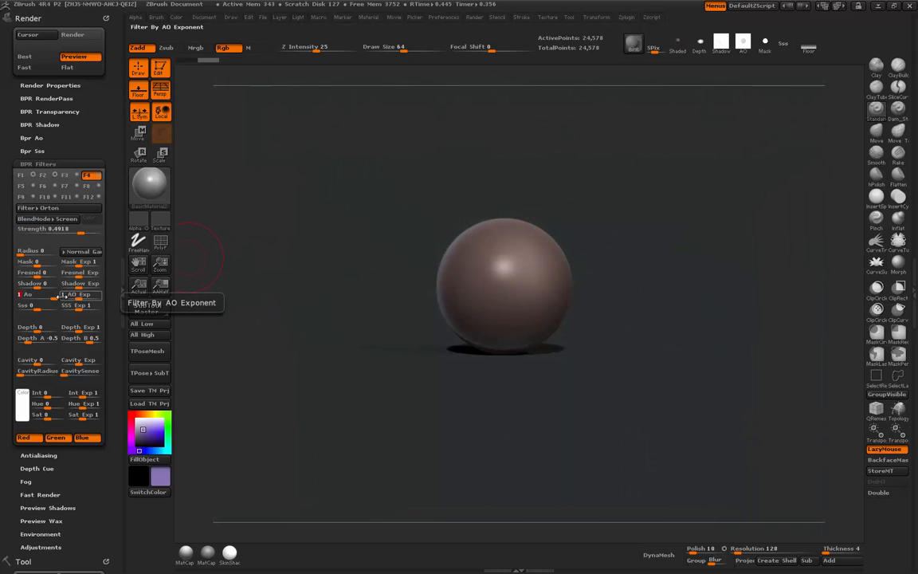
pyautogui.moveTo(53, 298)
pyautogui.mouseDown()
pyautogui.moveTo(16, 298)
pyautogui.moveTo(63, 296)
pyautogui.moveTo(40, 297)
pyautogui.mouseUp()
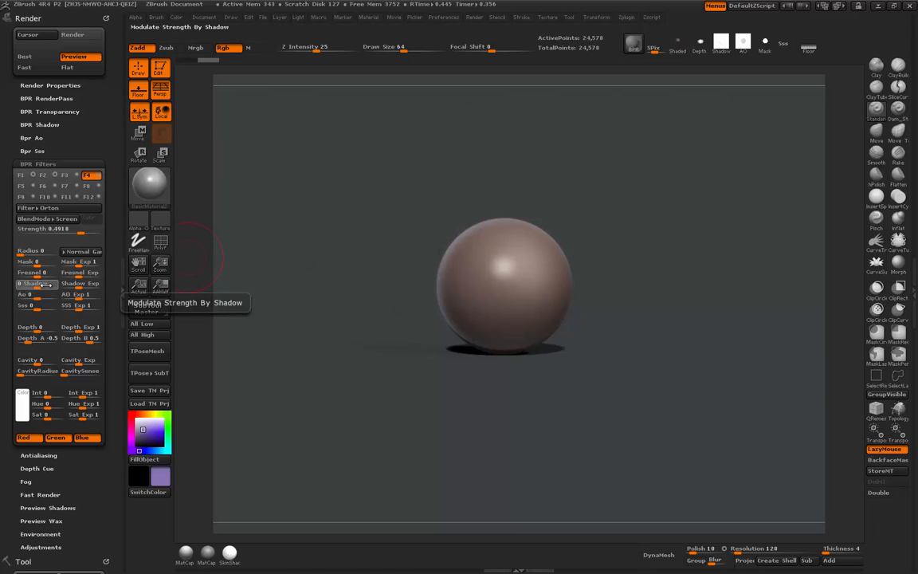
pyautogui.moveTo(36, 285)
pyautogui.mouseDown()
pyautogui.moveTo(61, 286)
pyautogui.moveTo(46, 285)
pyautogui.mouseUp()
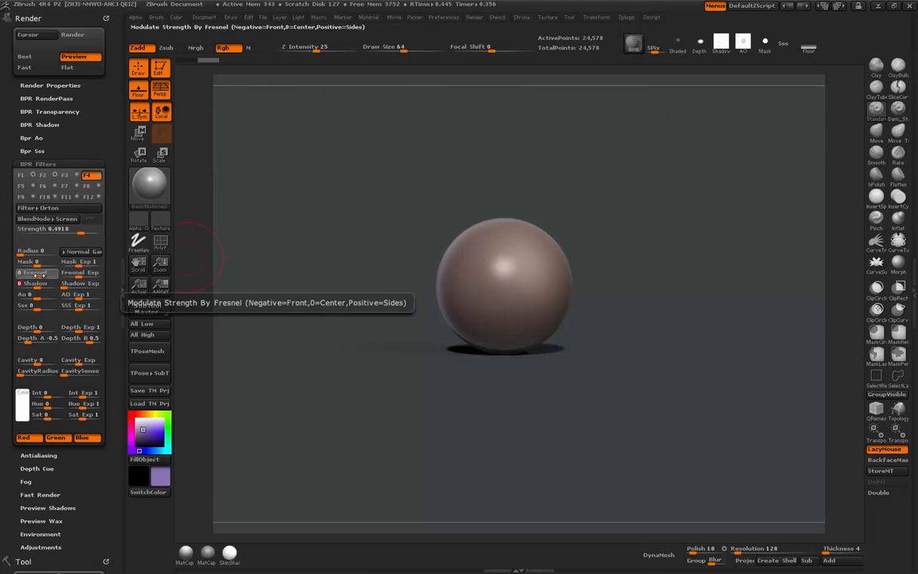
# Try a Fresnel modulation of 1 on the F4 Orton filter and return it to 0
pyautogui.moveTo(36, 274); pyautogui.dragTo(56, 274)
pyautogui.click(53, 276)
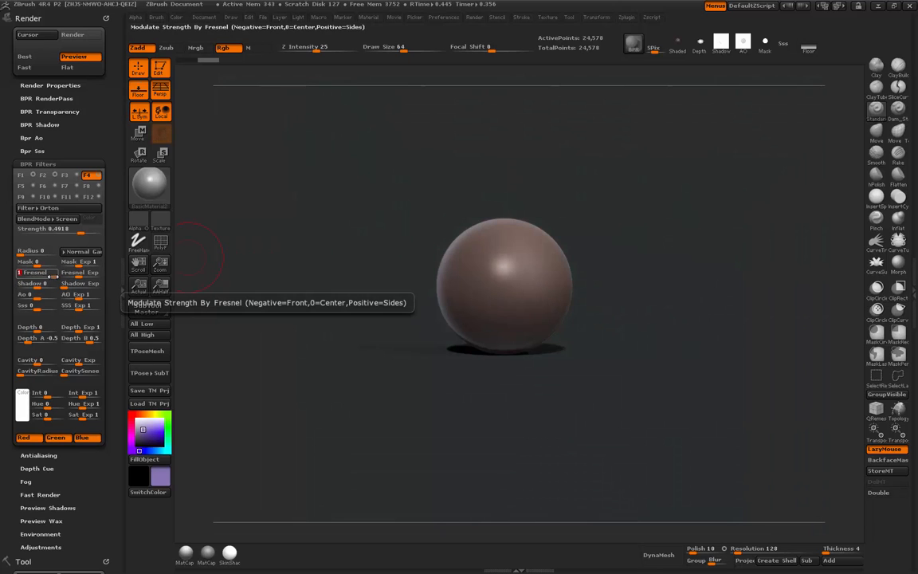
pyautogui.click(36, 276)
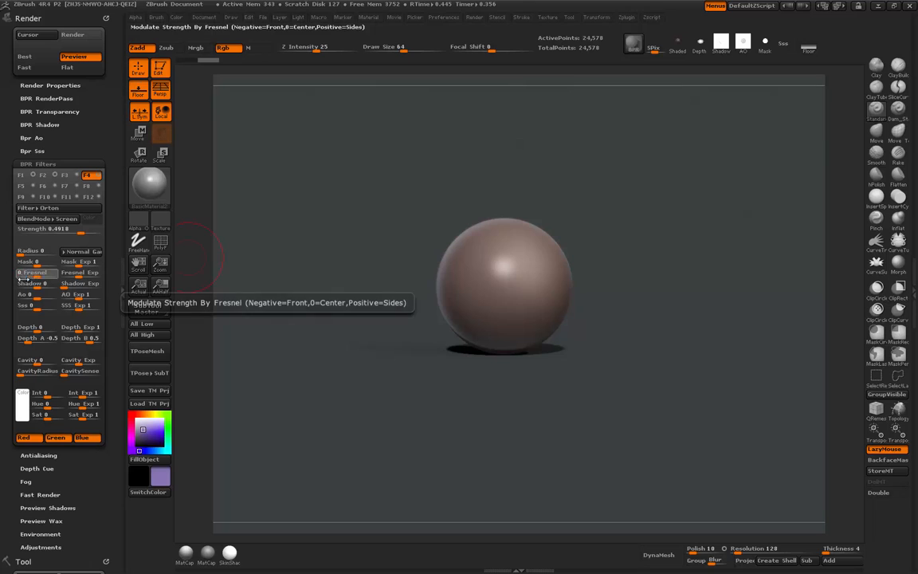
pyautogui.moveTo(26, 277); pyautogui.dragTo(59, 274)
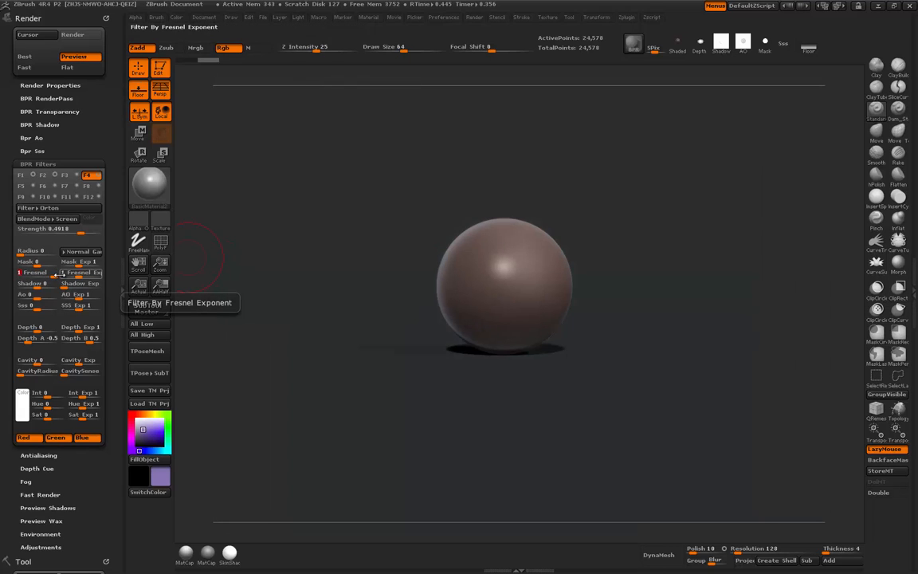
pyautogui.moveTo(55, 278); pyautogui.dragTo(40, 280)
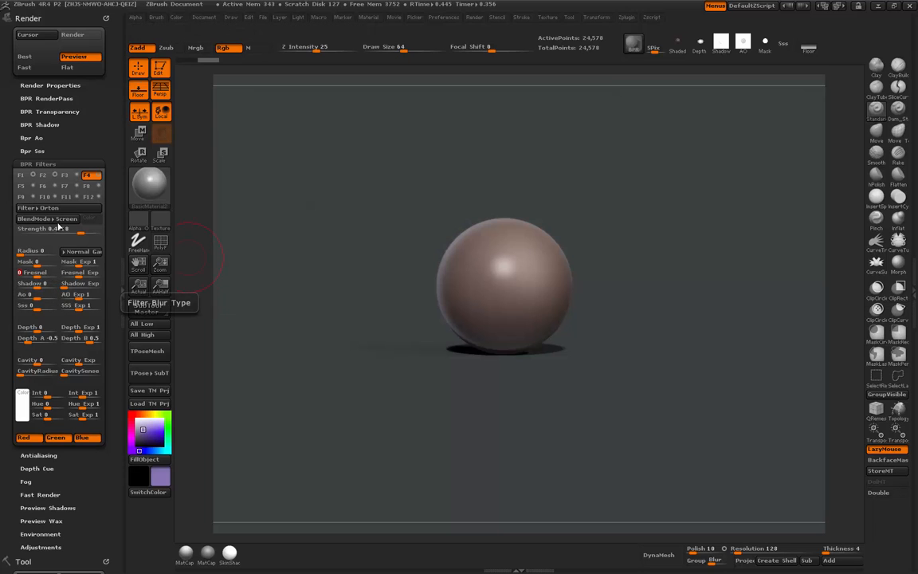
# Check the F4 Orton filter on and off, leave it active and set its Strength to 0.4426
pyautogui.click(96, 175)
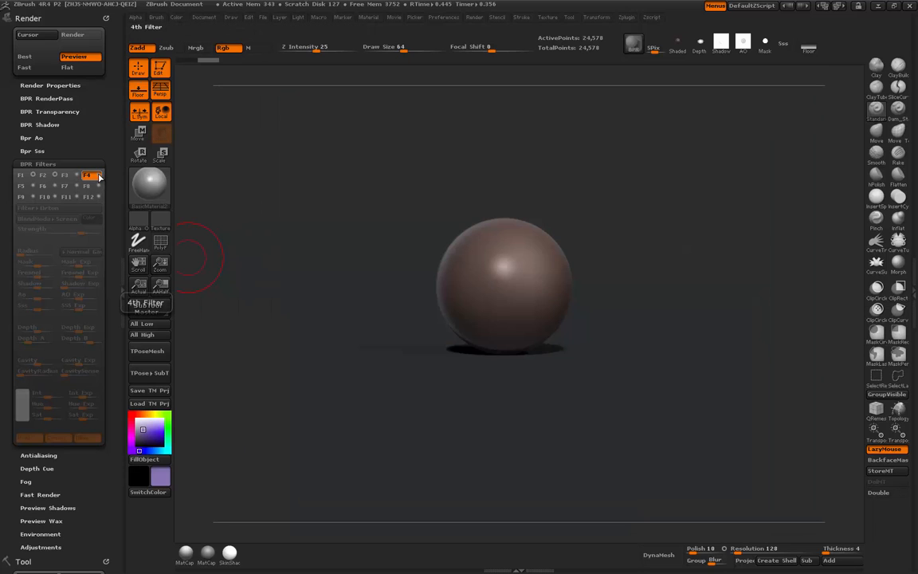
pyautogui.click(98, 176)
pyautogui.click(94, 176)
pyautogui.click(94, 176)
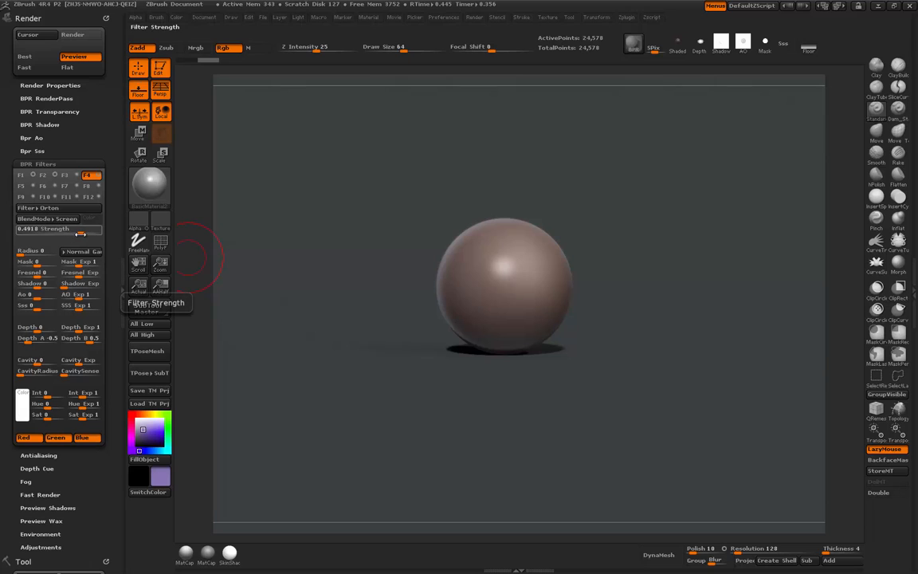
pyautogui.moveTo(81, 233)
pyautogui.mouseDown()
pyautogui.moveTo(64, 234)
pyautogui.moveTo(79, 230)
pyautogui.mouseUp()
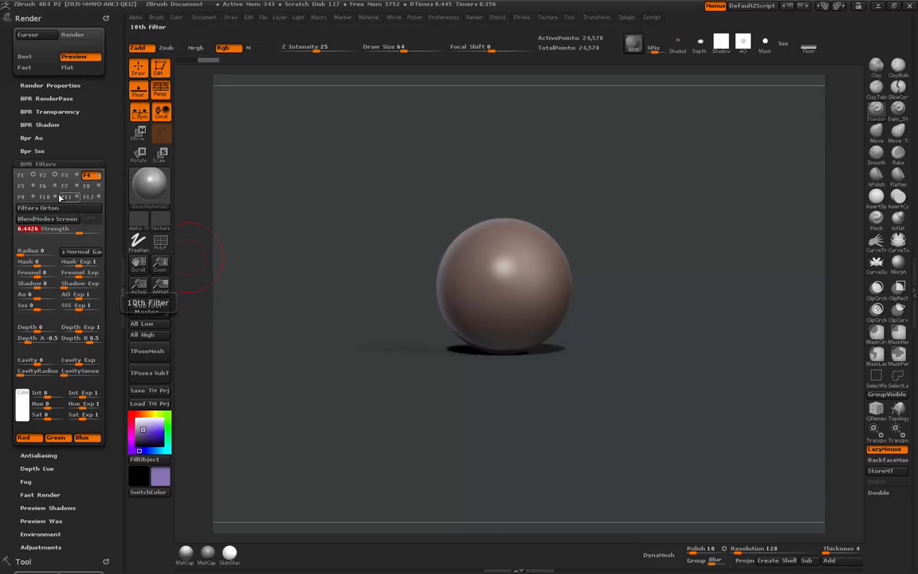
# Preview the F5 Glow and F6 Fade filters on the render, turning each one off again
pyautogui.click(46, 198)
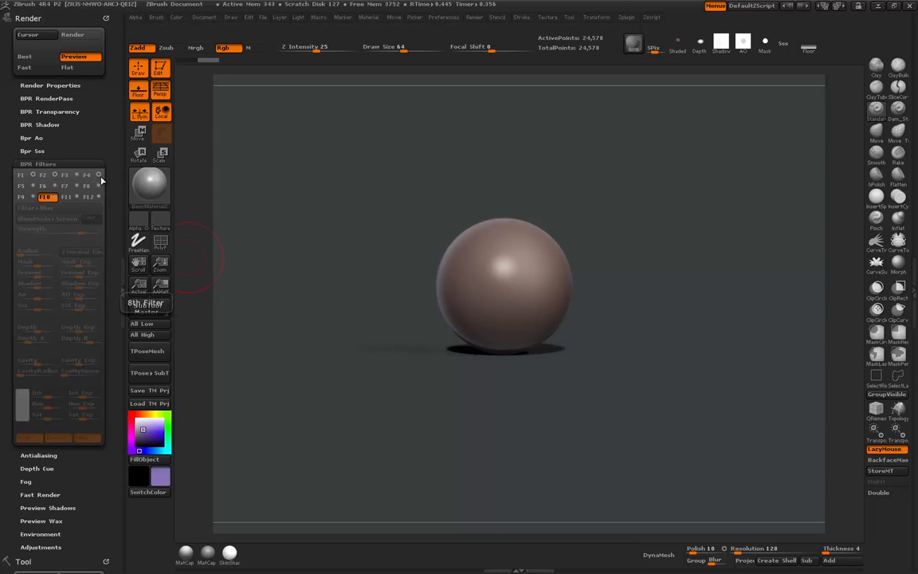
pyautogui.click(23, 186)
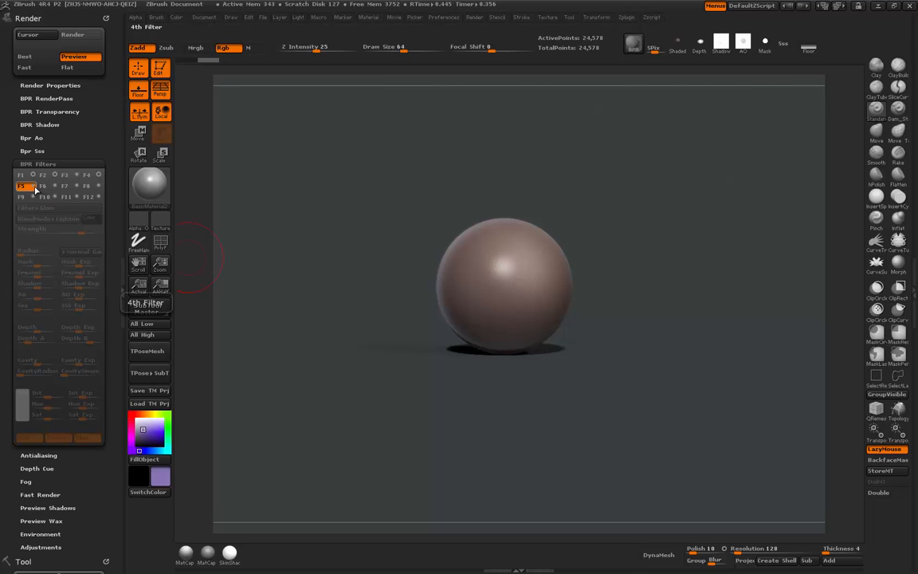
pyautogui.click(33, 187)
pyautogui.click(33, 186)
pyautogui.click(56, 187)
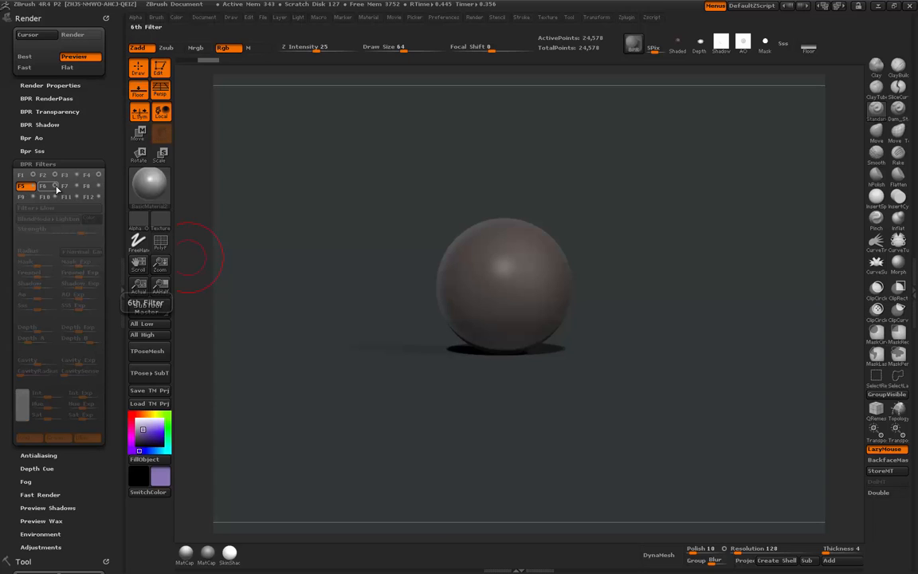
pyautogui.click(49, 187)
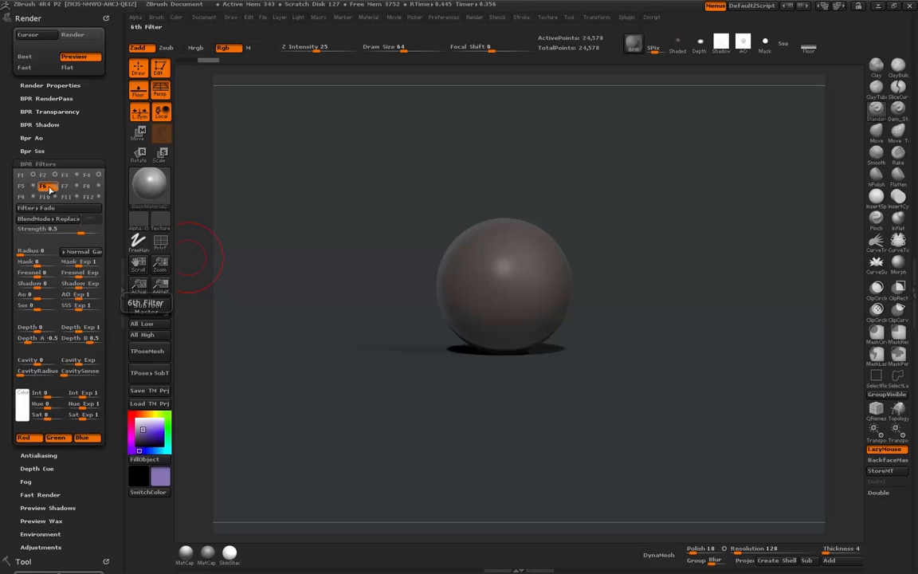
pyautogui.click(55, 186)
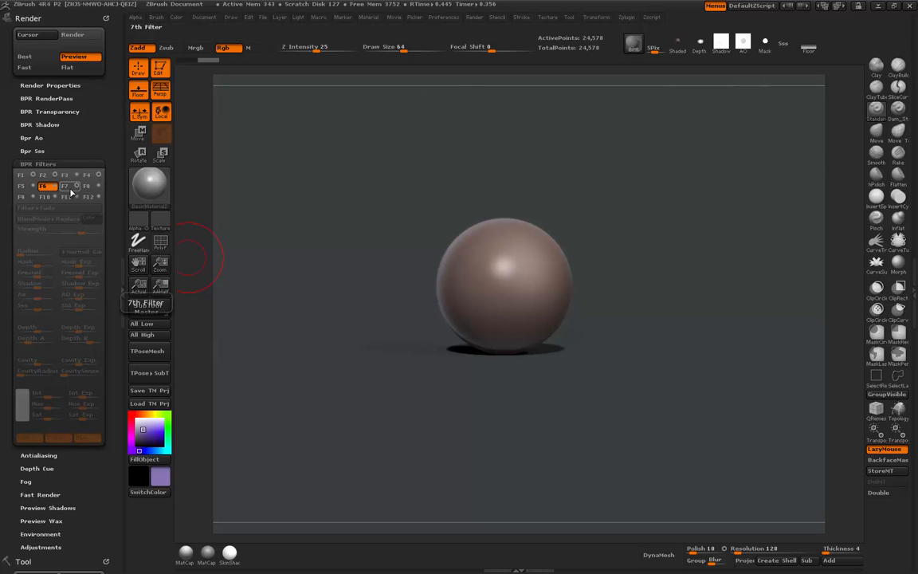
# Preview the F7 Colorize and F8 Red filters on the render, turning each one off again
pyautogui.click(70, 189)
pyautogui.click(89, 187)
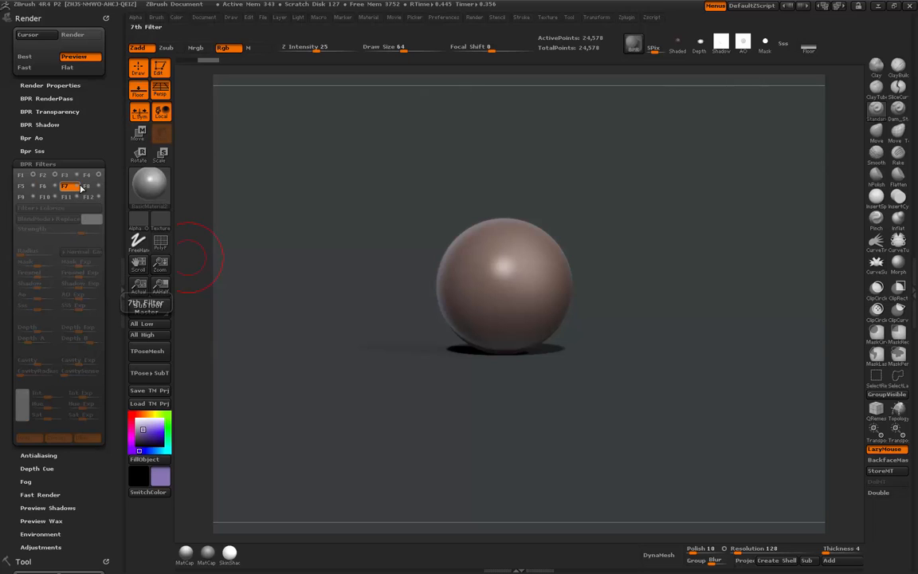
pyautogui.click(98, 187)
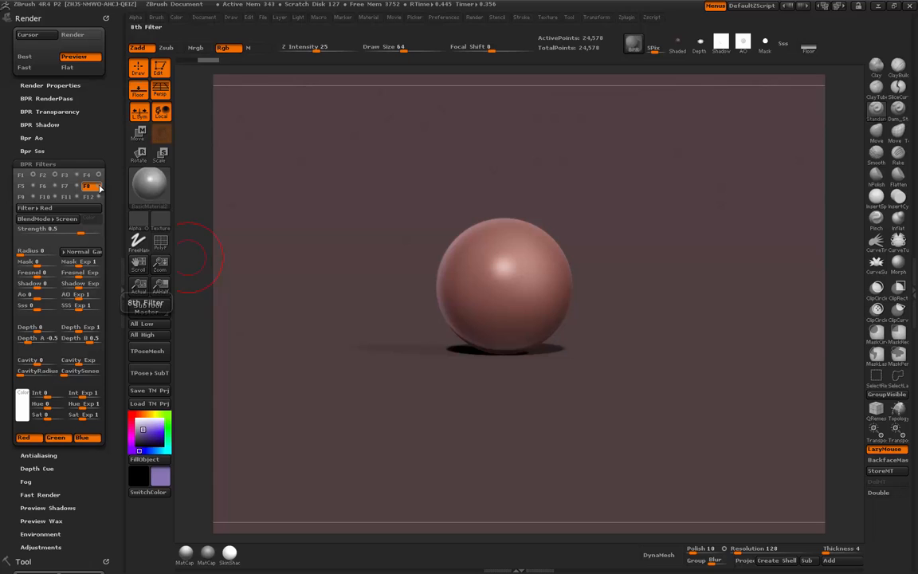
pyautogui.click(99, 187)
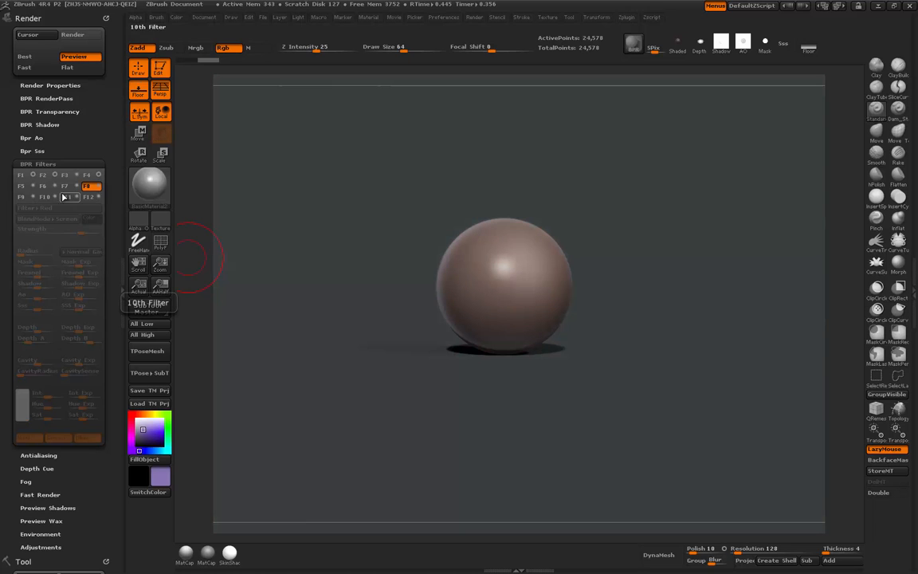
# Preview the F9 Green and F10 Blue filters on the render, turning each one off again
pyautogui.click(33, 198)
pyautogui.click(27, 199)
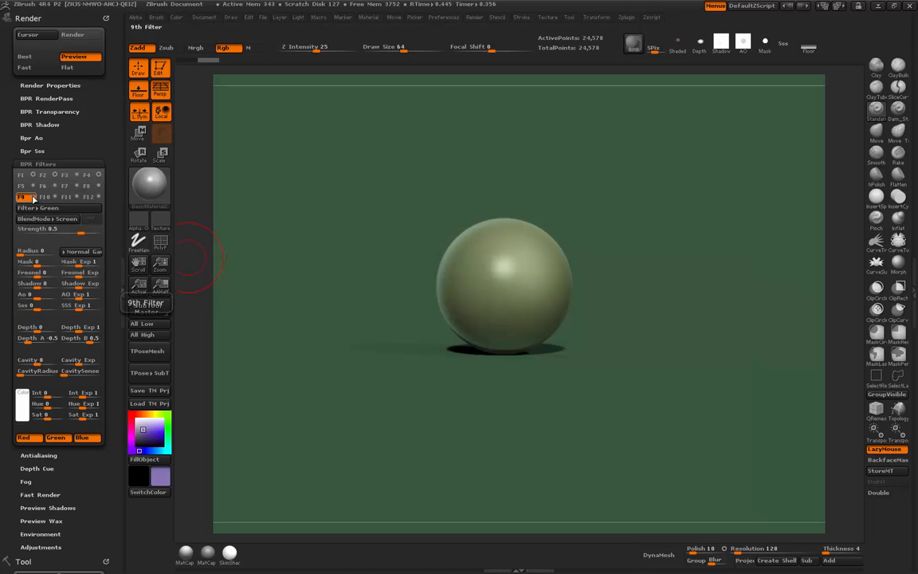
pyautogui.click(32, 198)
pyautogui.click(45, 197)
pyautogui.click(55, 197)
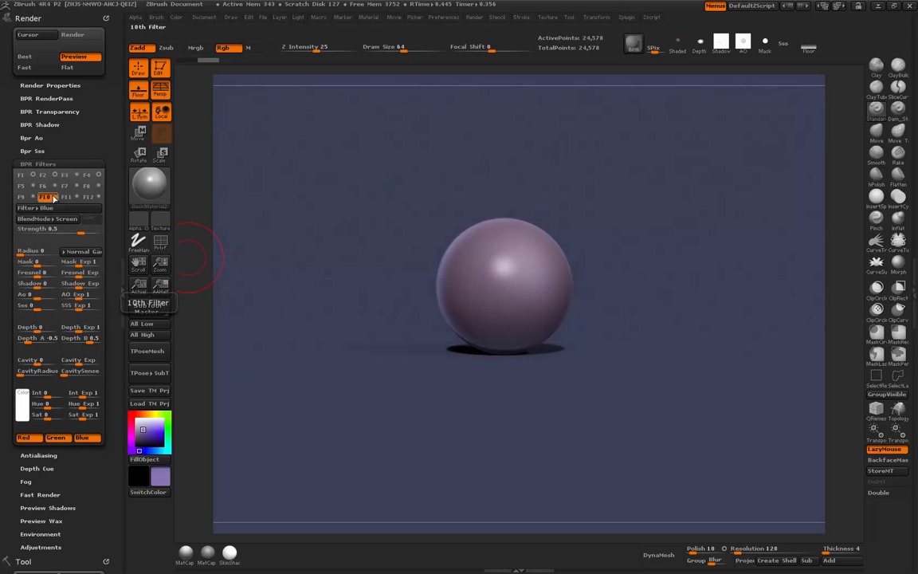
pyautogui.click(55, 198)
# Activate the F11 Saturation filter, and preview the F12 Hue filter before turning it back off
pyautogui.click(67, 197)
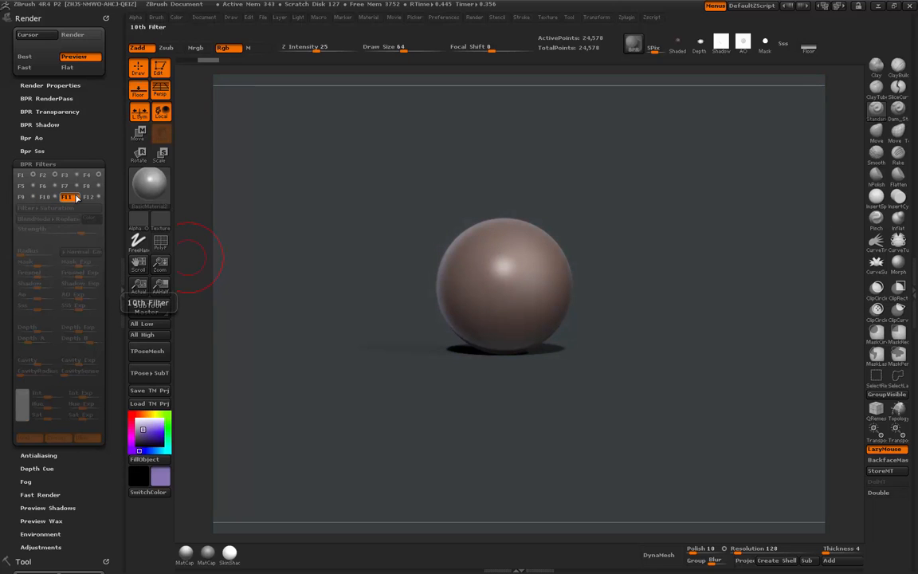
pyautogui.click(77, 197)
pyautogui.click(88, 198)
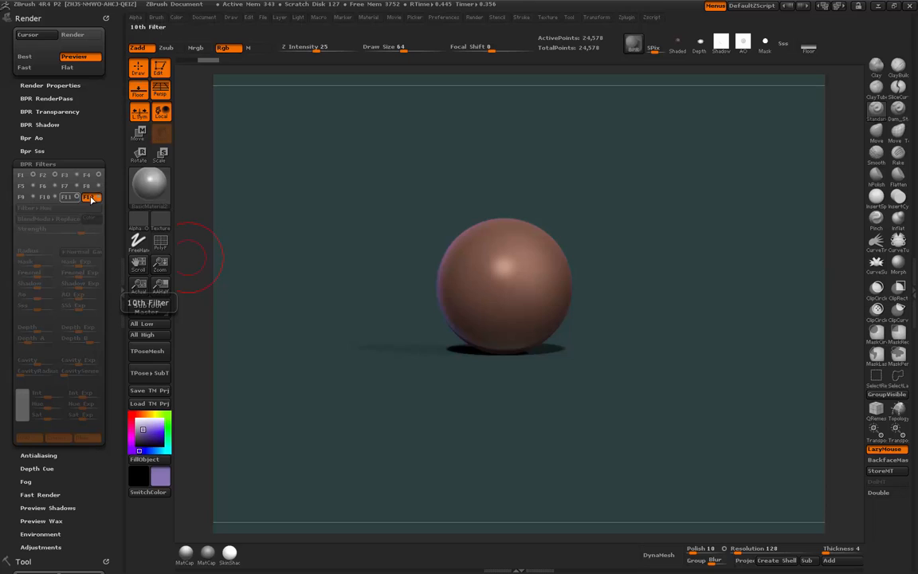
pyautogui.click(98, 199)
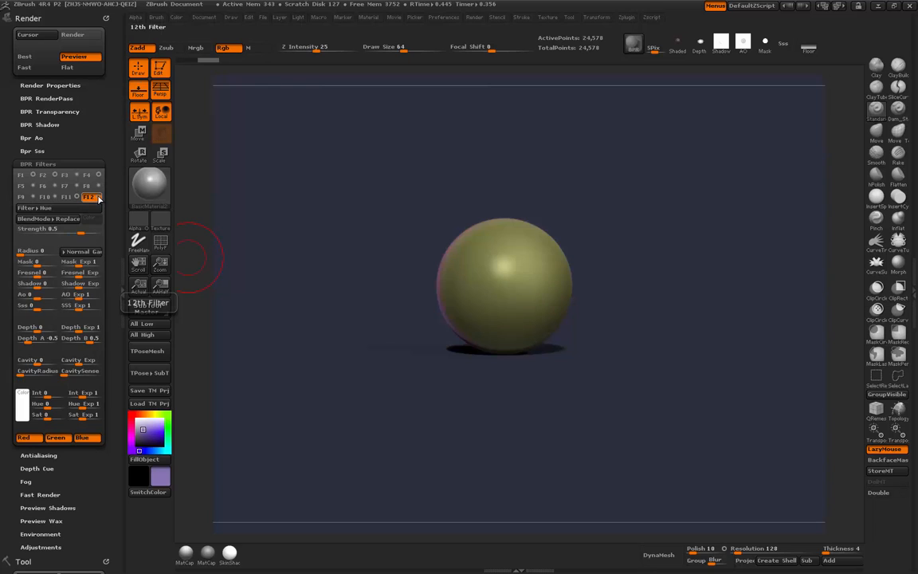
pyautogui.click(98, 199)
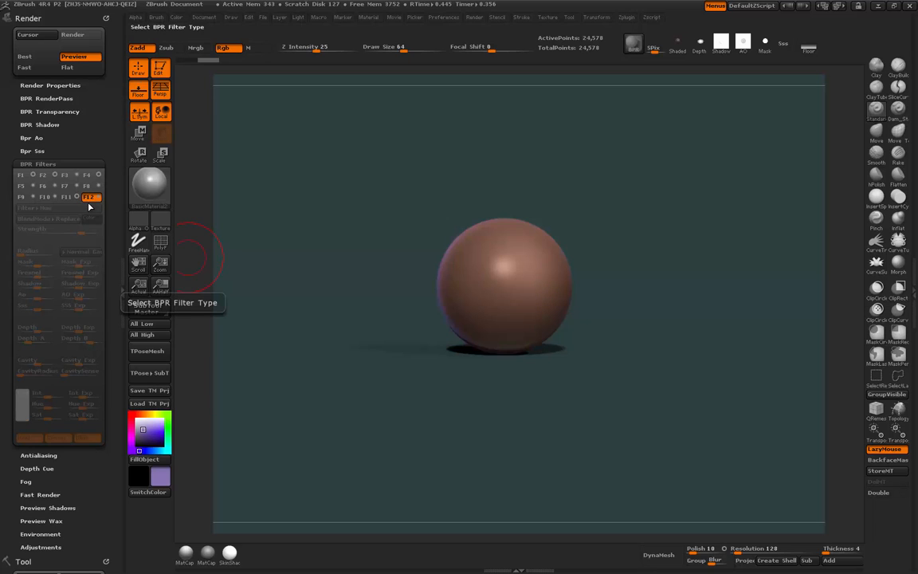
# Set the F11 Saturation filter's Strength to 1 and its Fresnel modulation to -0.1428
pyautogui.click(68, 198)
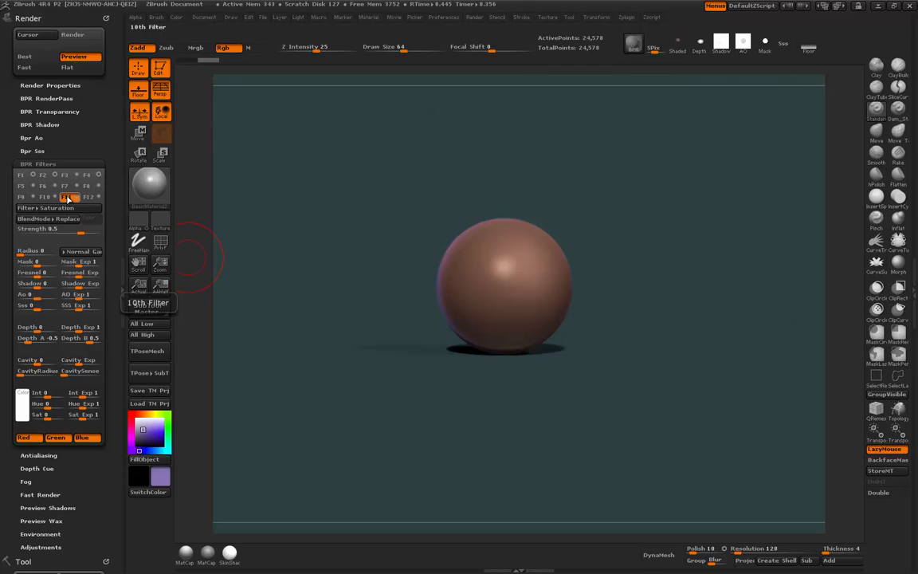
pyautogui.moveTo(81, 230); pyautogui.dragTo(99, 231)
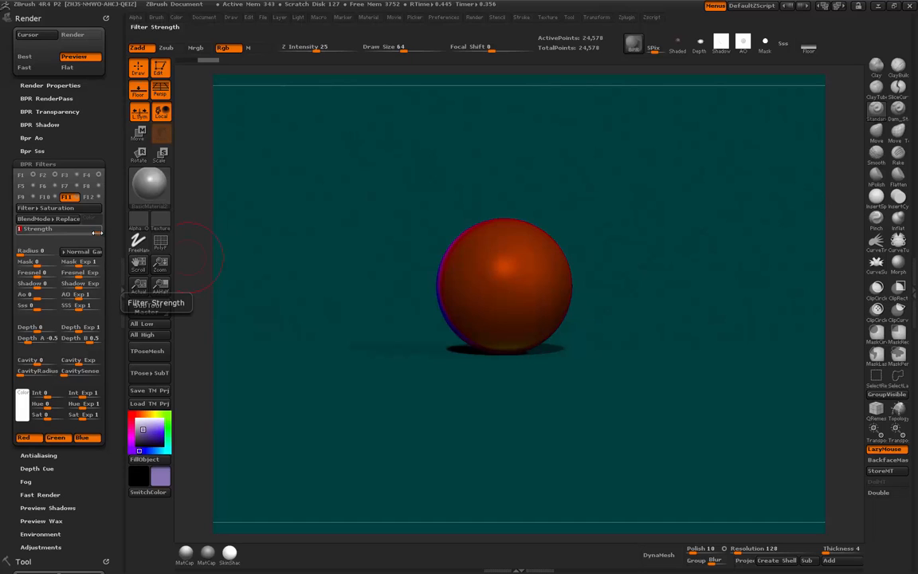
pyautogui.moveTo(96, 231); pyautogui.dragTo(66, 231)
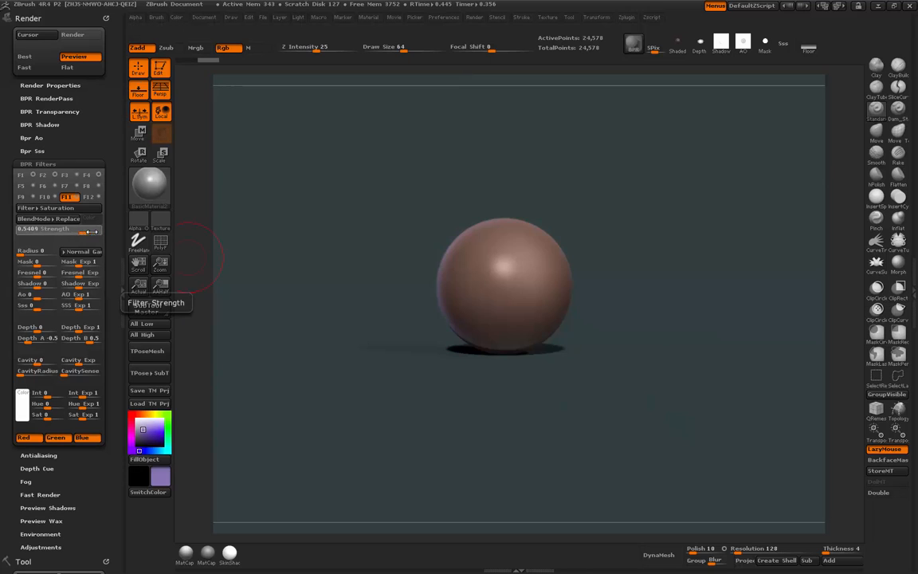
pyautogui.moveTo(67, 232); pyautogui.dragTo(95, 231)
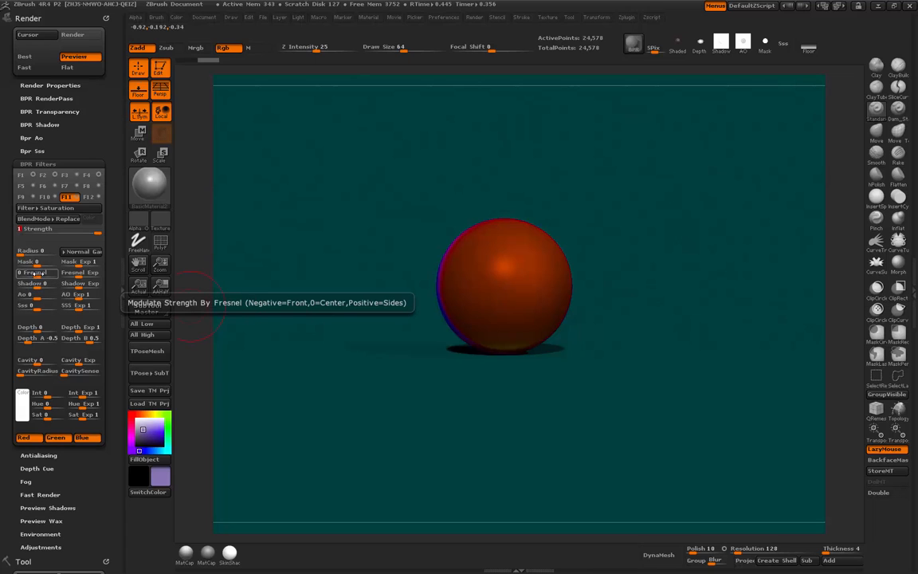
pyautogui.moveTo(33, 273); pyautogui.dragTo(20, 276)
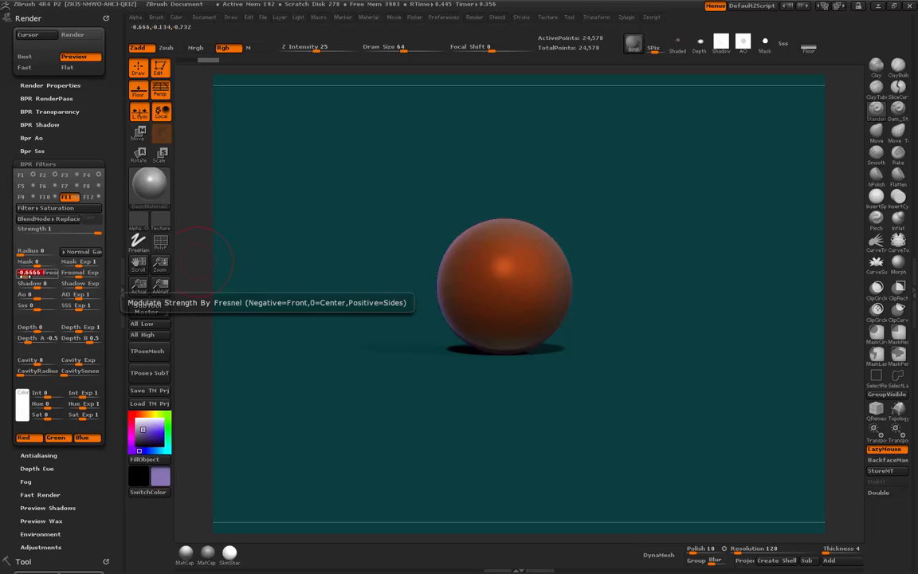
pyautogui.moveTo(27, 273)
pyautogui.mouseDown()
pyautogui.moveTo(42, 273)
pyautogui.moveTo(27, 274)
pyautogui.mouseUp()
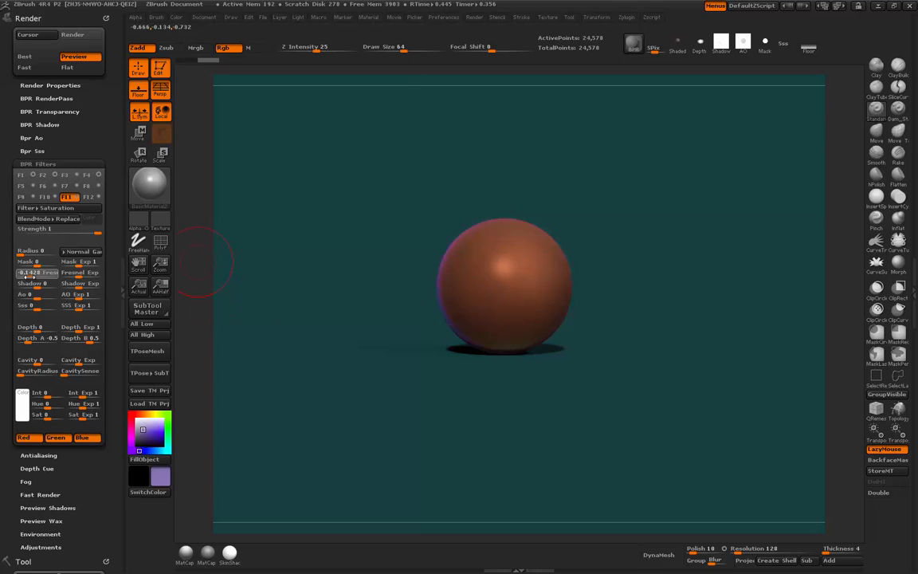
# Set the F11 Saturation filter's Fresnel modulation to -0.5238 and its Strength to 0.6721
pyautogui.moveTo(30, 277); pyautogui.dragTo(28, 274)
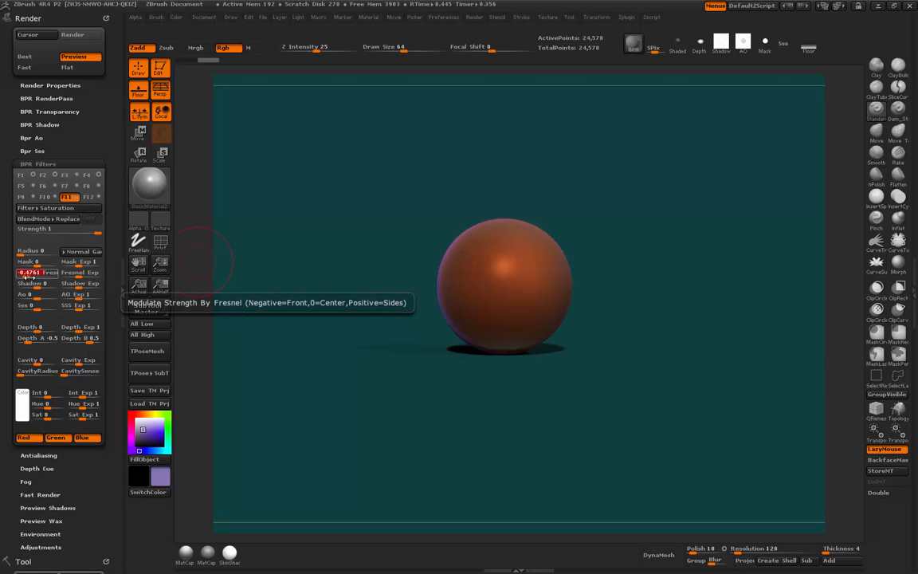
pyautogui.moveTo(27, 274); pyautogui.dragTo(26, 274)
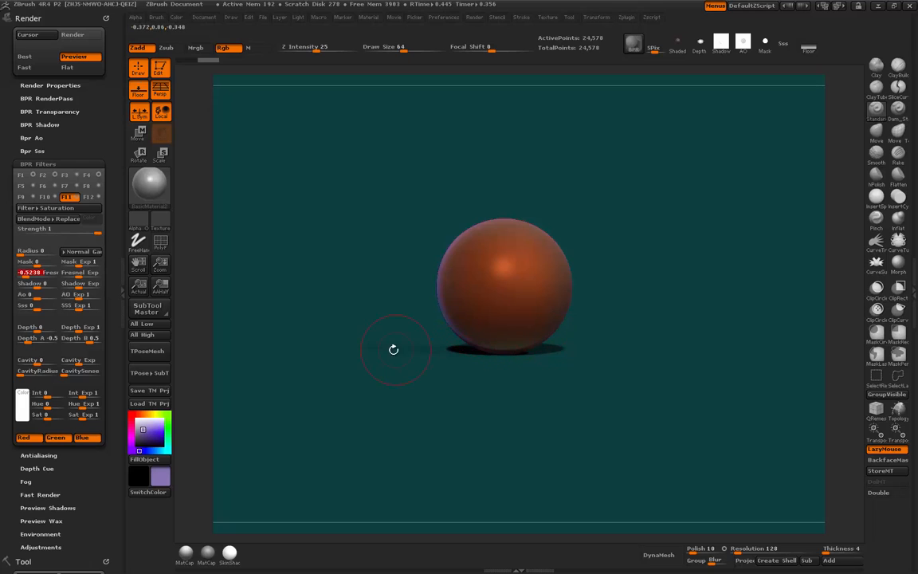
pyautogui.moveTo(95, 234); pyautogui.dragTo(85, 231)
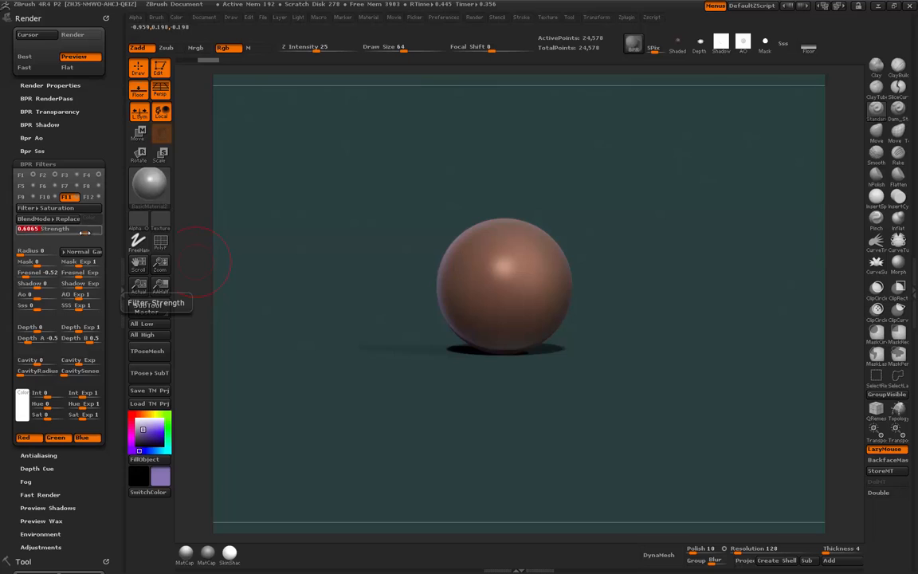
pyautogui.moveTo(84, 232)
pyautogui.mouseDown()
pyautogui.moveTo(93, 232)
pyautogui.moveTo(83, 233)
pyautogui.mouseUp()
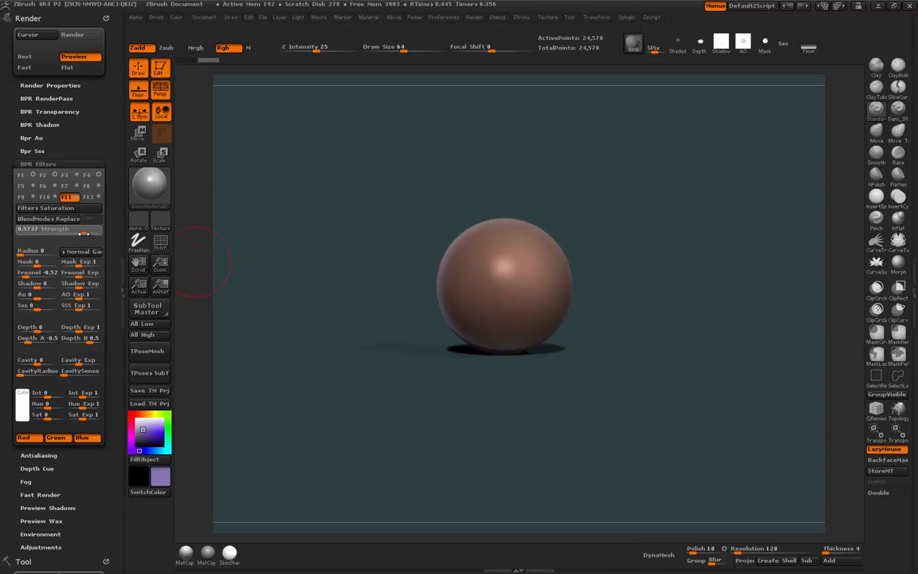
pyautogui.moveTo(83, 233); pyautogui.dragTo(85, 233)
pyautogui.moveTo(86, 233); pyautogui.dragTo(87, 233)
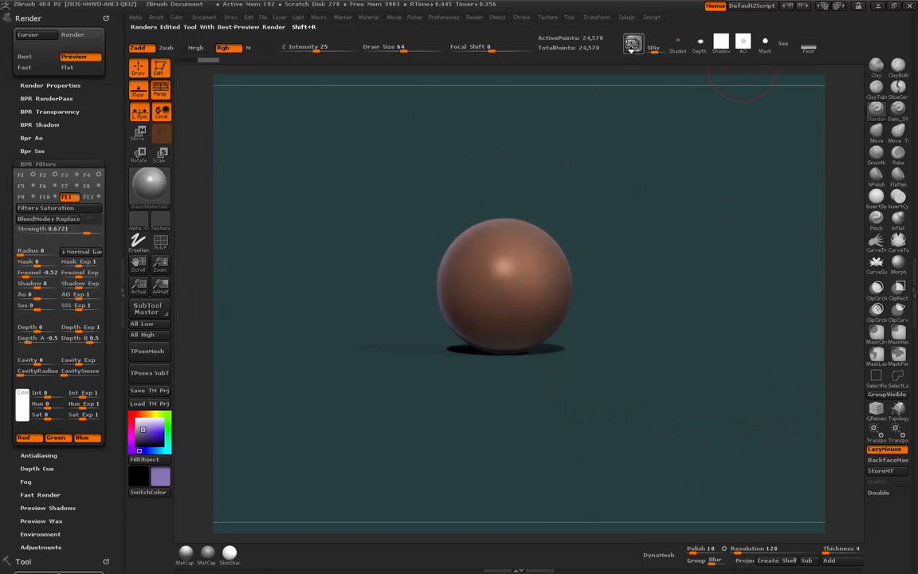
# Re-render the sphere with BPR using the adjusted Saturation filter
pyautogui.click(634, 45)
pyautogui.moveTo(671, 187); pyautogui.dragTo(672, 183)
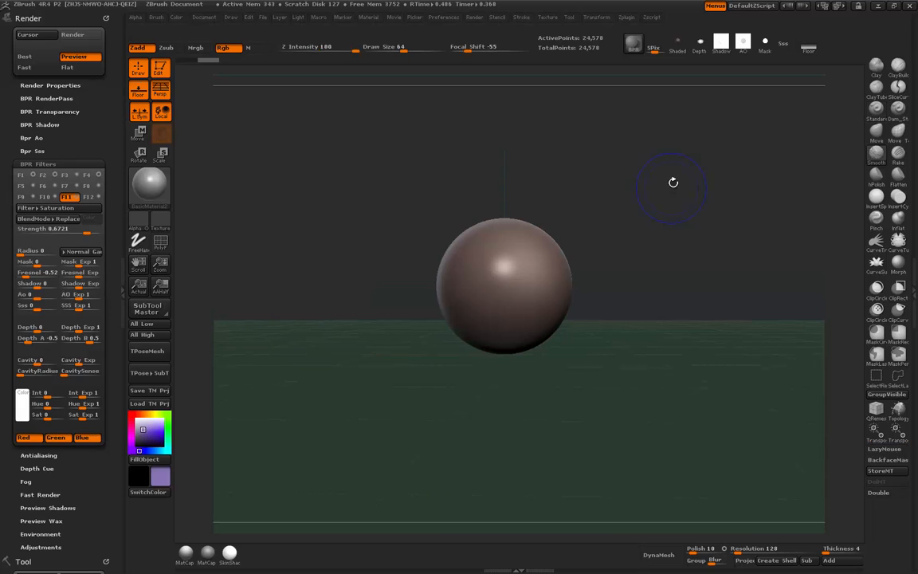
pyautogui.click(637, 47)
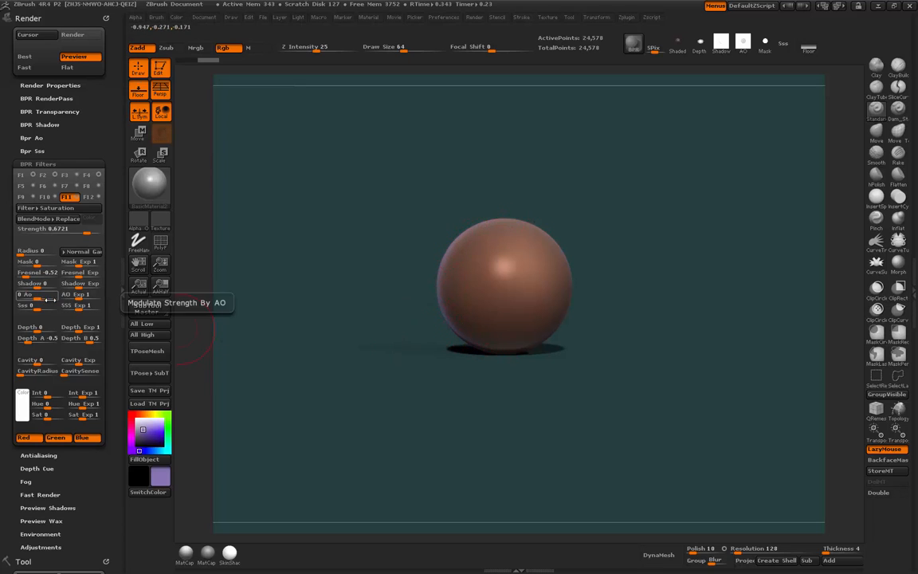
# Change the LightCap light's color to a more neutral light gray and re-render with BPR
pyautogui.click(297, 18)
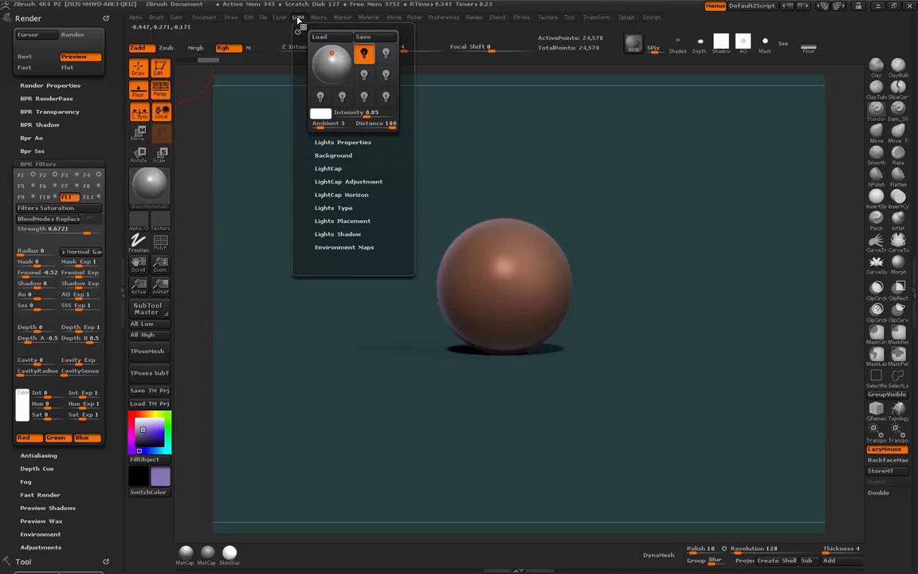
pyautogui.click(327, 167)
pyautogui.moveTo(324, 165); pyautogui.dragTo(302, 248)
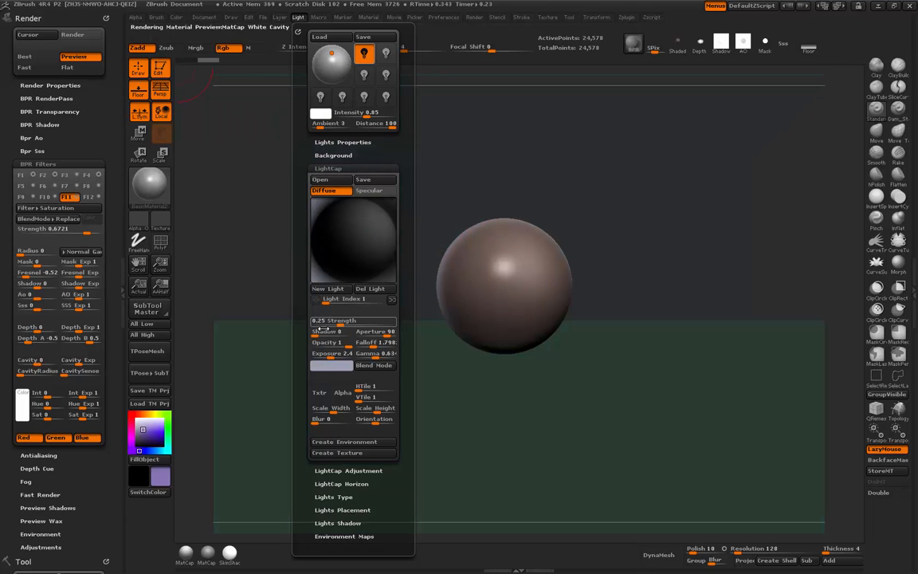
pyautogui.click(340, 365)
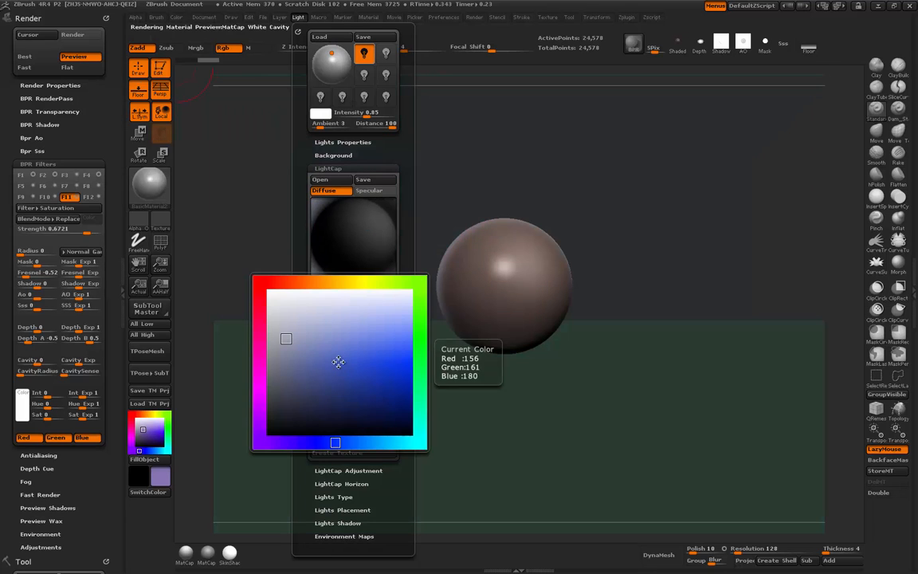
pyautogui.click(279, 328)
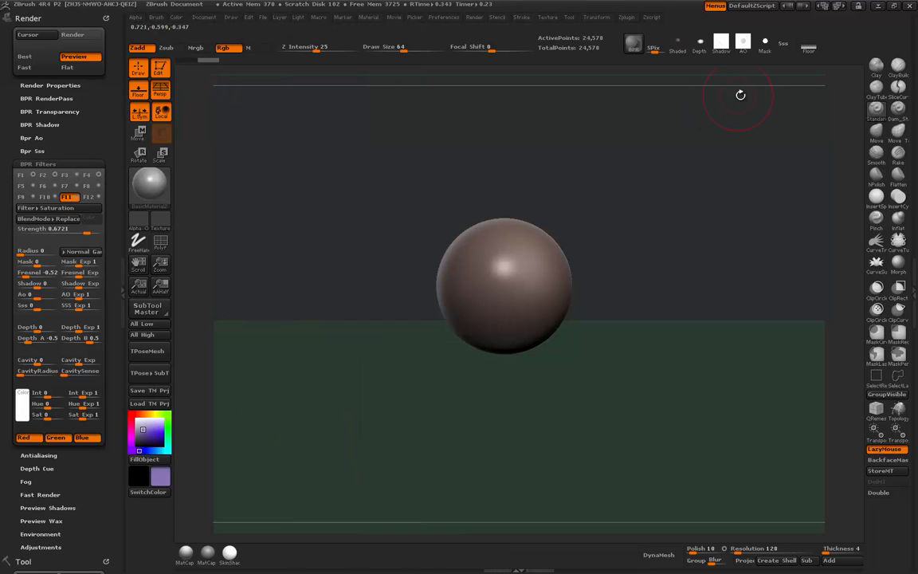
pyautogui.click(634, 44)
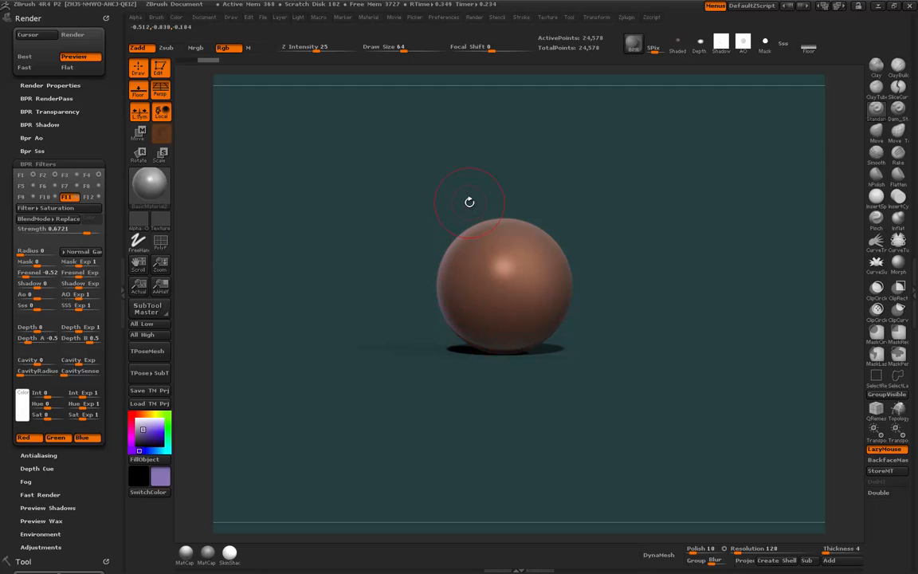
# Examine the modifier settings of the BasicMaterial2 material
pyautogui.click(369, 16)
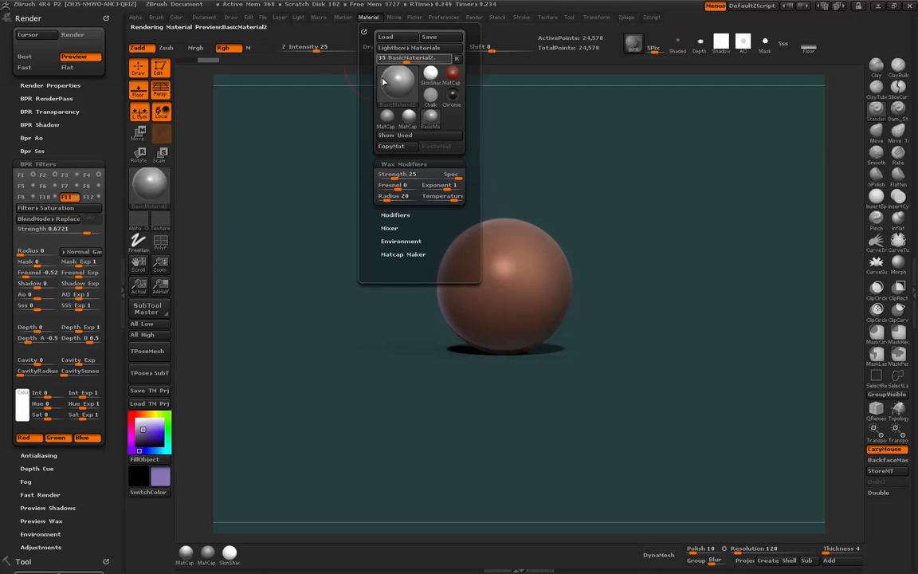
pyautogui.click(395, 215)
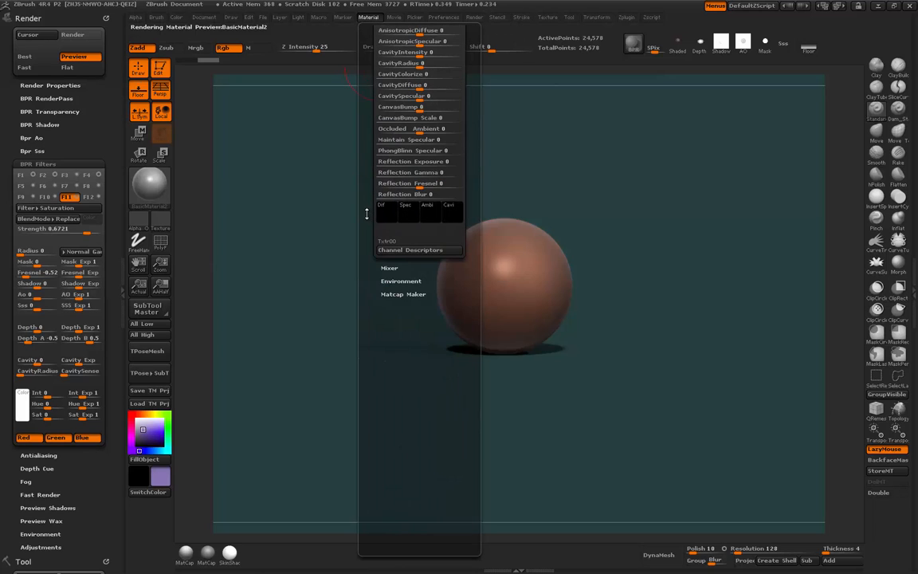
pyautogui.moveTo(366, 213); pyautogui.dragTo(369, 312)
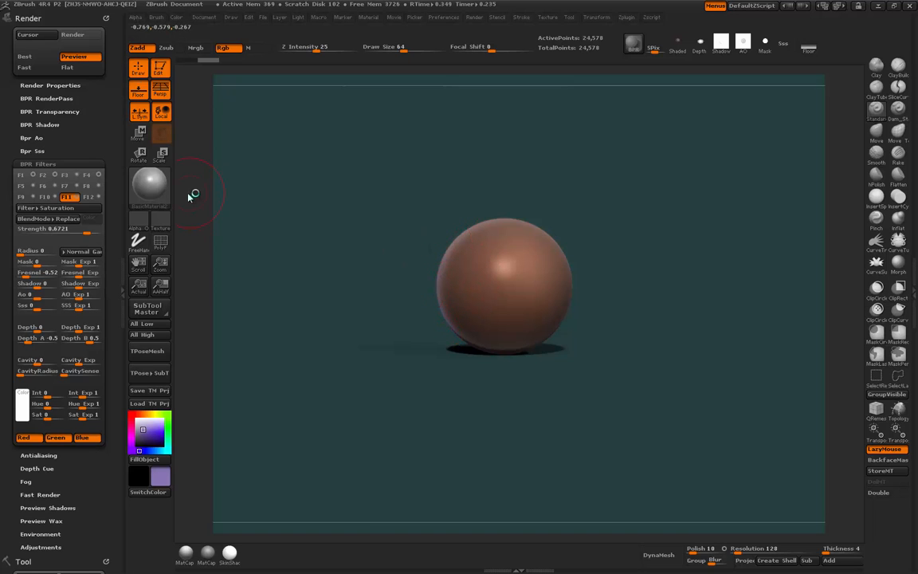
pyautogui.moveTo(151, 195)
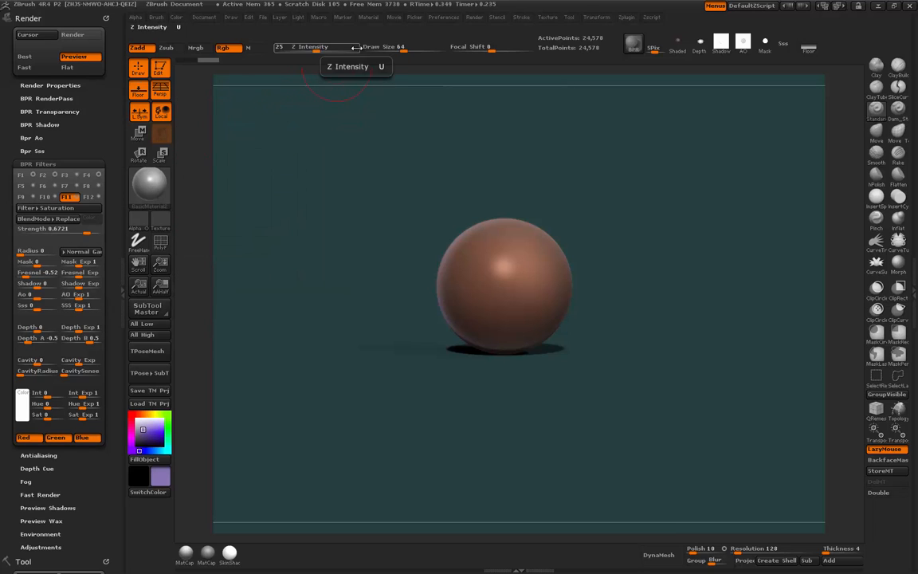
# Readjust the color of the first LightCap light and render the sphere again with BPR
pyautogui.click(298, 18)
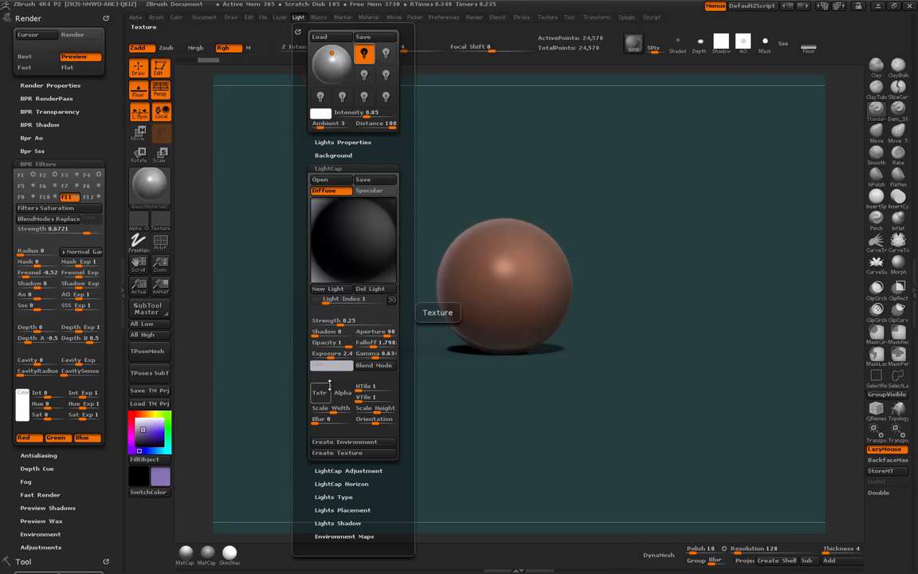
pyautogui.moveTo(323, 366); pyautogui.dragTo(410, 303)
pyautogui.click(634, 45)
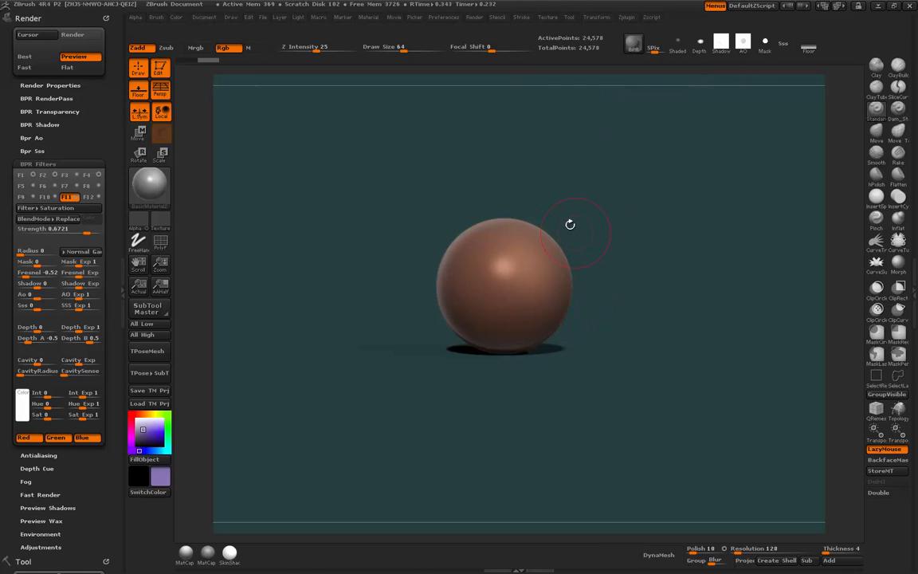
pyautogui.click(493, 369)
# Collapse the BPR Filters settings and remove the Render palette from the tray
pyautogui.click(475, 18)
pyautogui.click(474, 18)
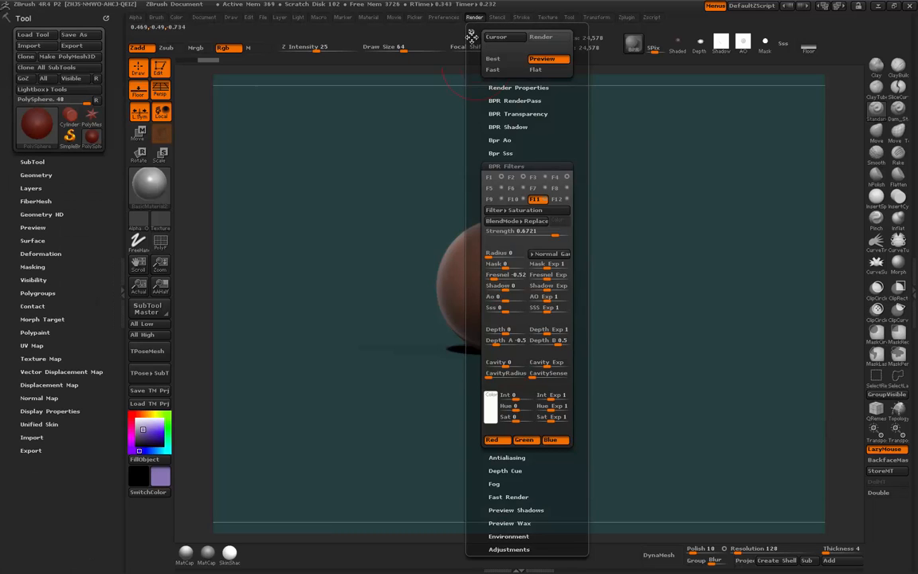
pyautogui.click(471, 31)
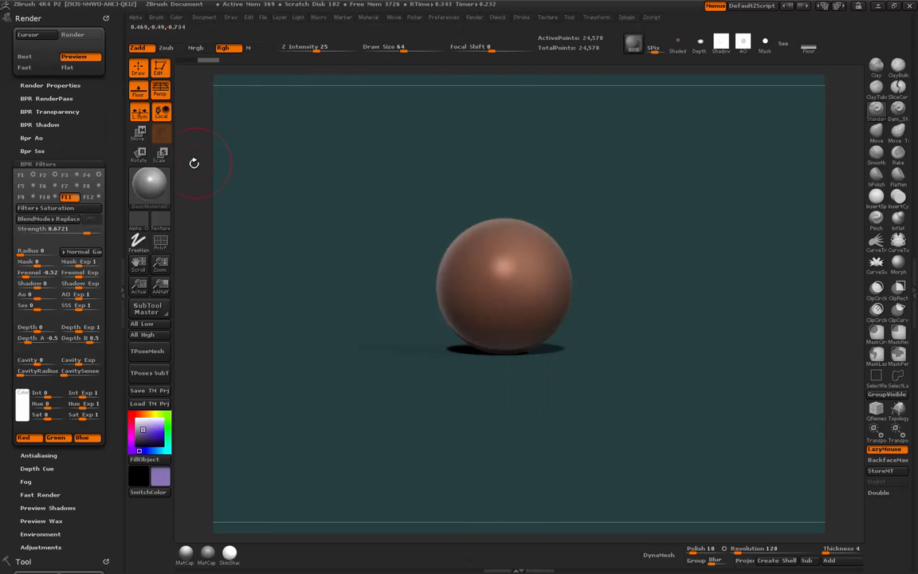
pyautogui.click(50, 164)
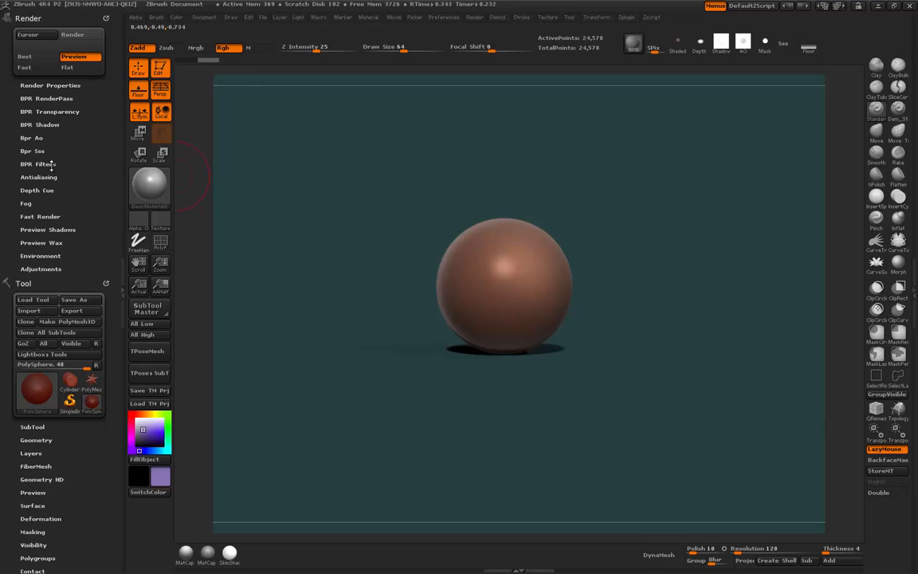
pyautogui.click(106, 18)
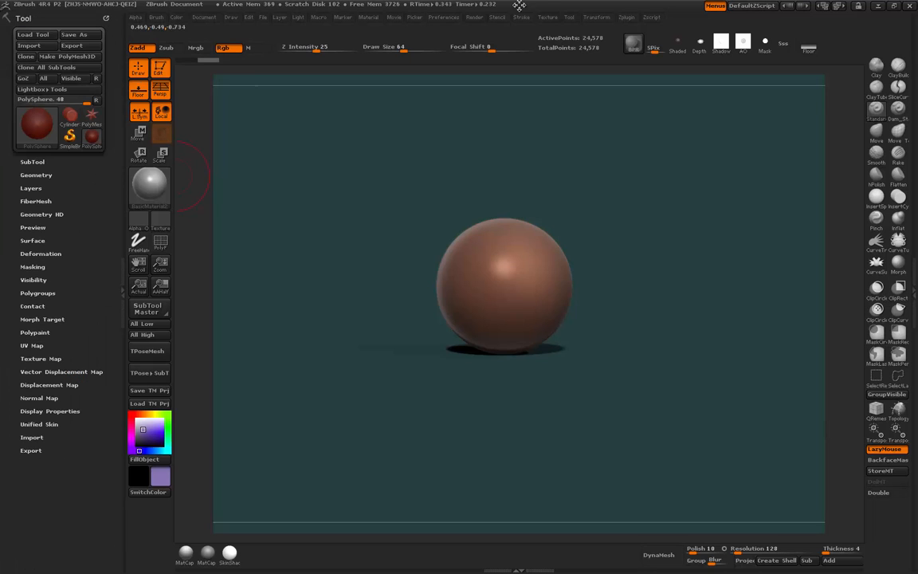
# Set the BPR Shadow Blur to 5 and re-render the sphere with BPR
pyautogui.click(479, 19)
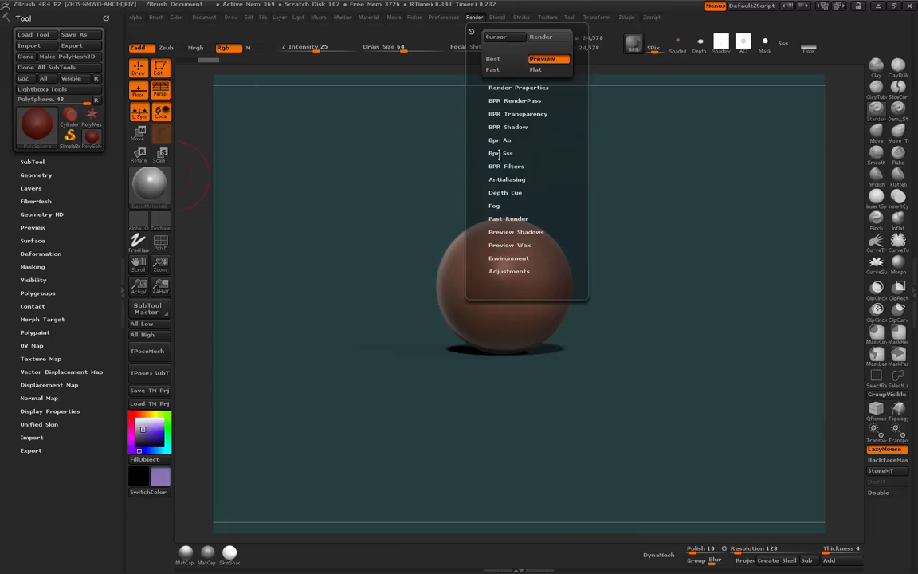
pyautogui.click(497, 127)
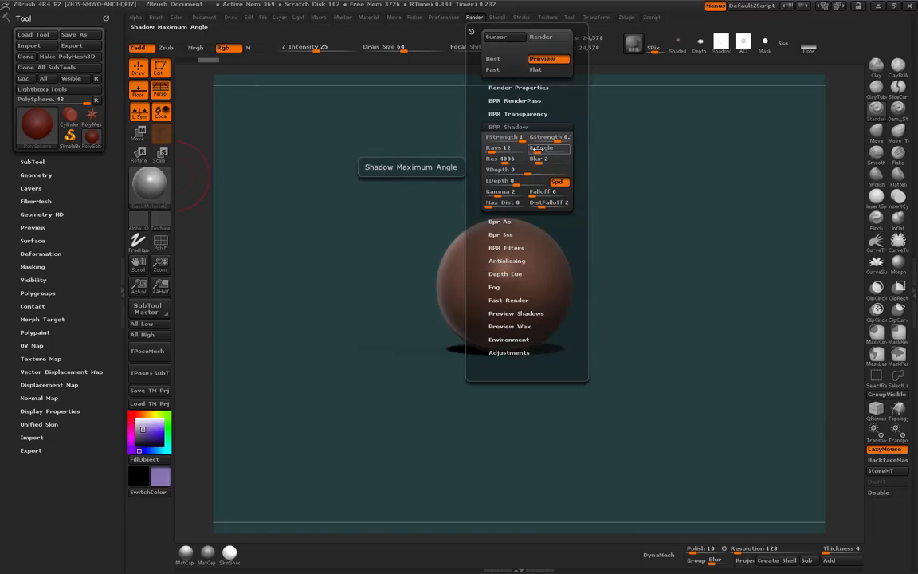
pyautogui.click(538, 159)
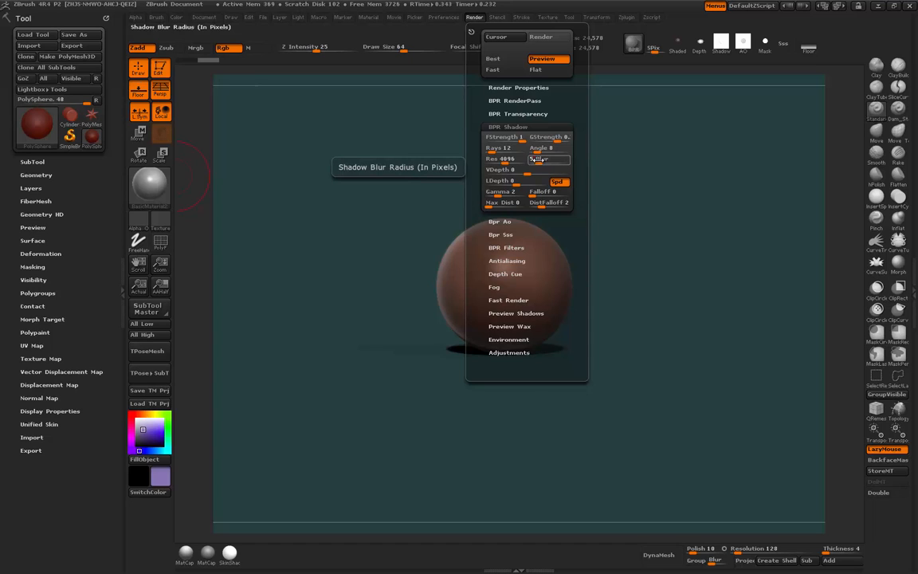
pyautogui.click(633, 45)
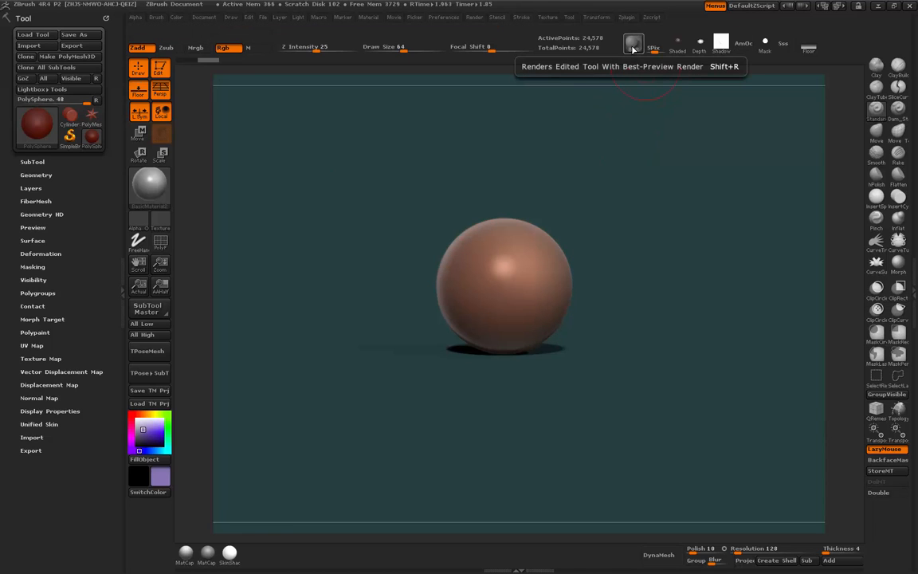
pyautogui.moveTo(722, 45)
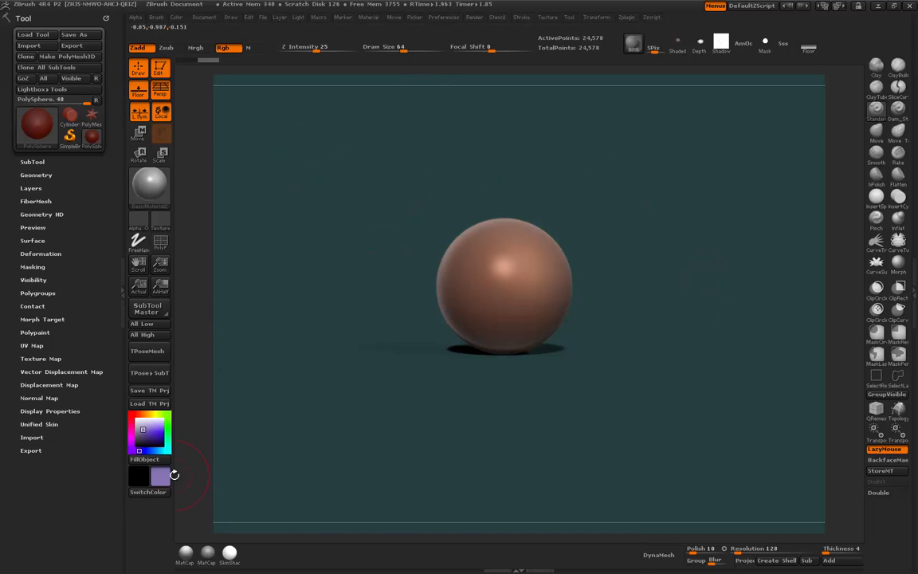
# Choose a dark gray as the current color and apply it as the document's background color
pyautogui.click(230, 17)
pyautogui.click(204, 17)
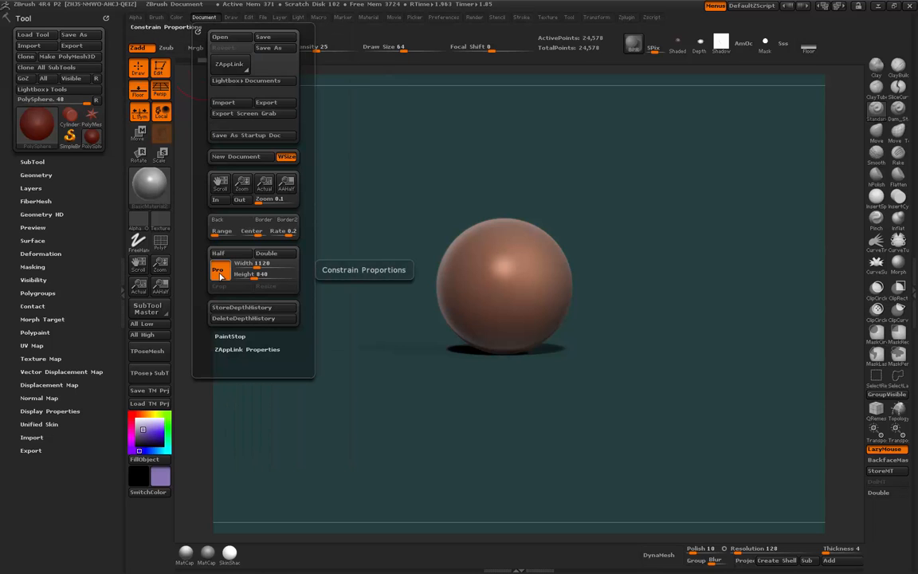
pyautogui.click(235, 222)
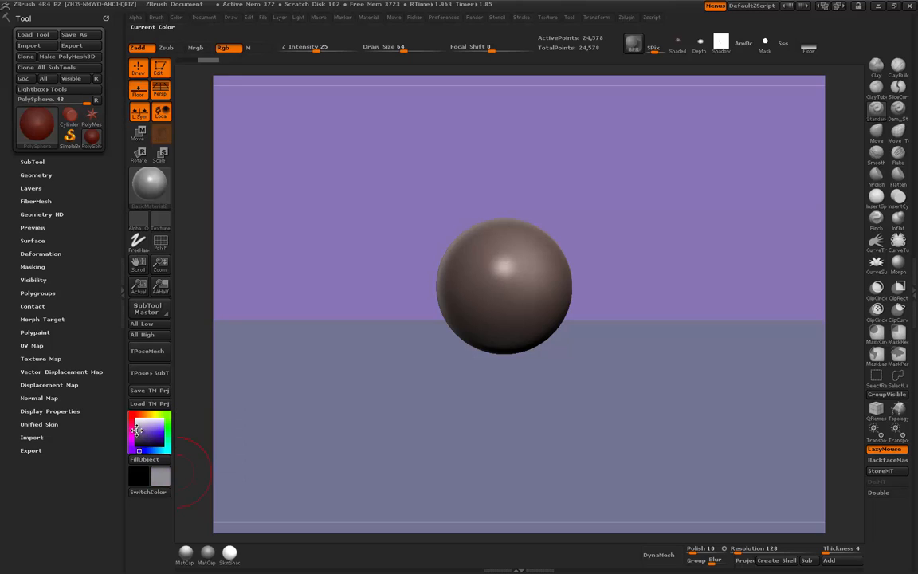
pyautogui.moveTo(137, 431); pyautogui.dragTo(136, 437)
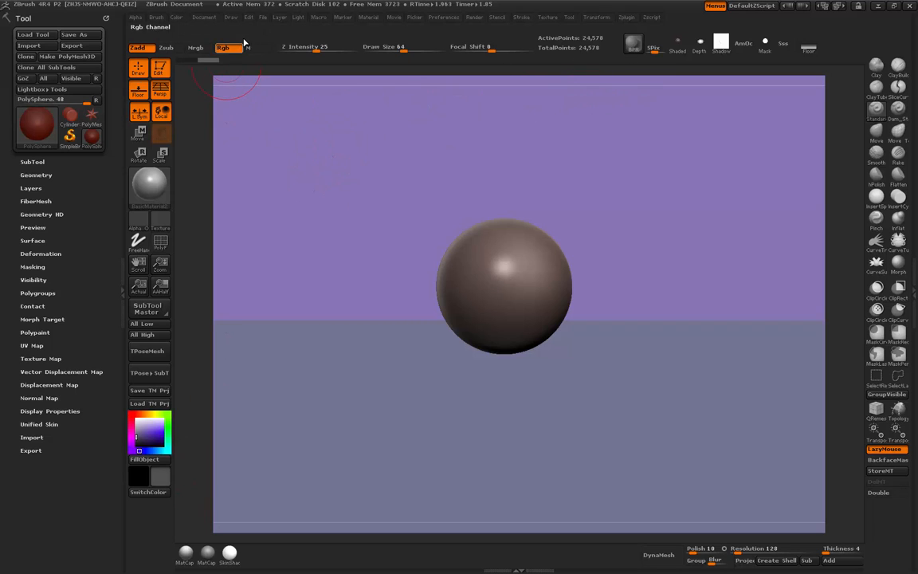
pyautogui.click(215, 21)
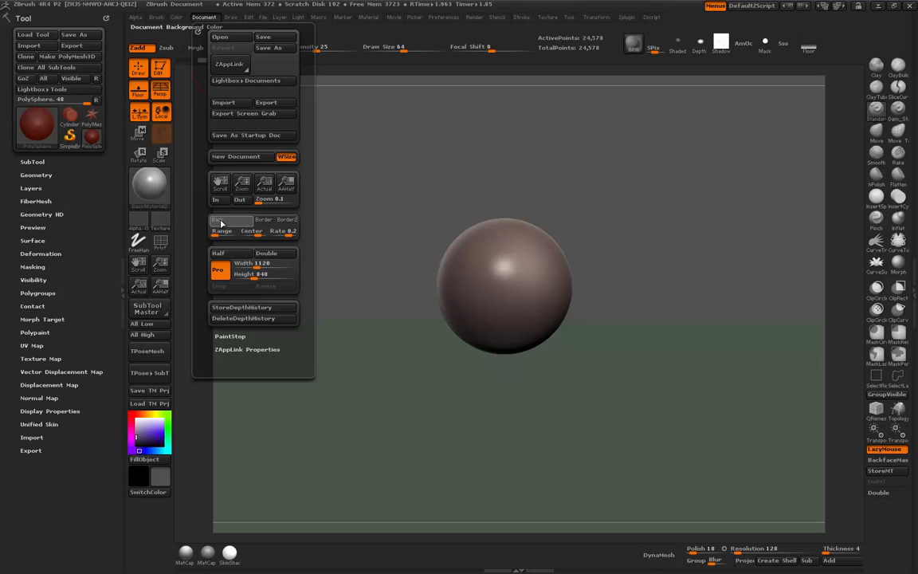
pyautogui.click(220, 221)
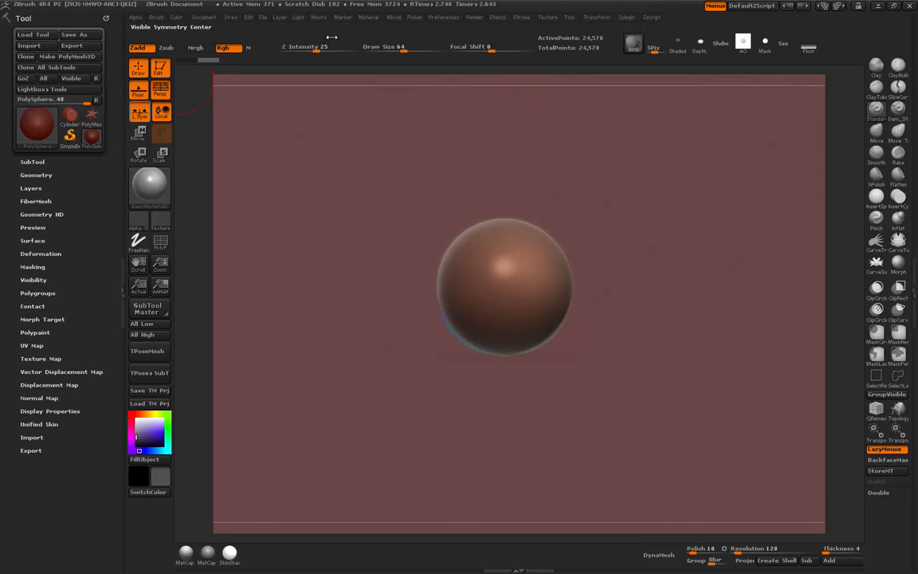
# Dock the Render palette in the tray beside the canvas and expand its BPR Filters settings
pyautogui.click(475, 18)
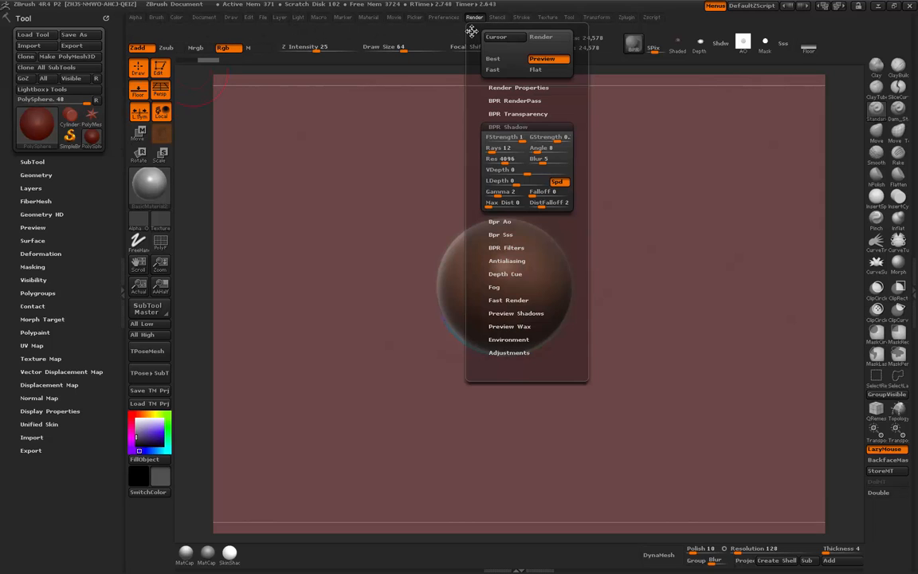
pyautogui.moveTo(472, 30); pyautogui.dragTo(8, 240)
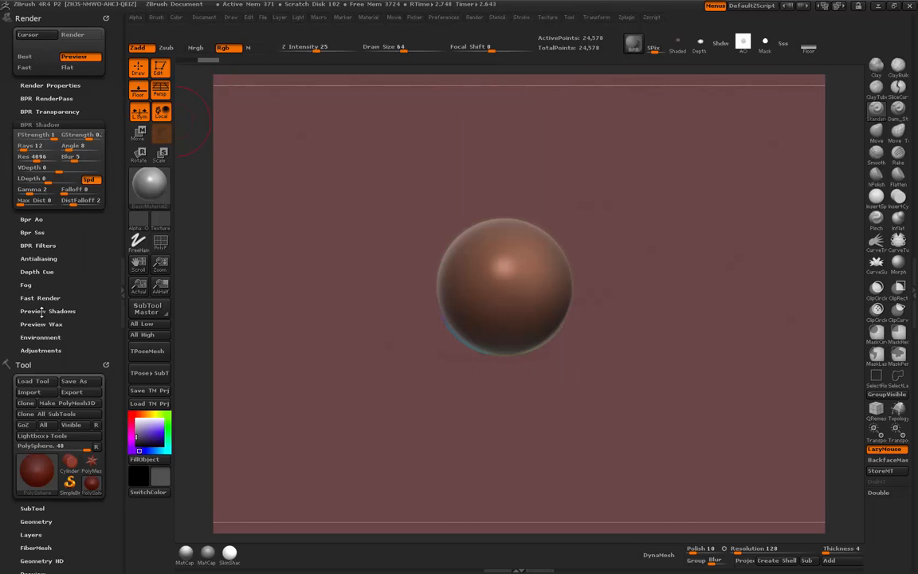
pyautogui.click(39, 245)
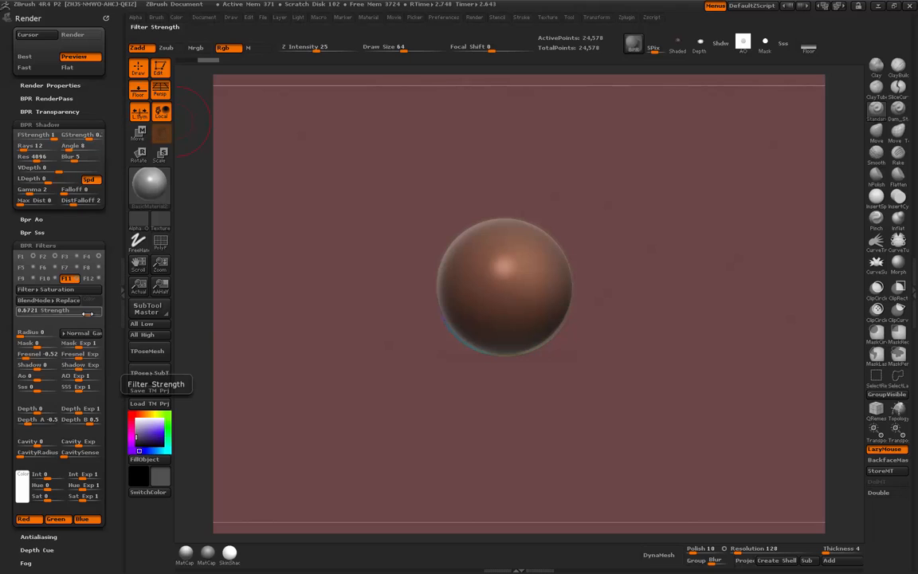
# Try a Strength of -1 and a Fresnel of about 0.619 on the F11 Saturation filter
pyautogui.moveTo(88, 313); pyautogui.dragTo(78, 313)
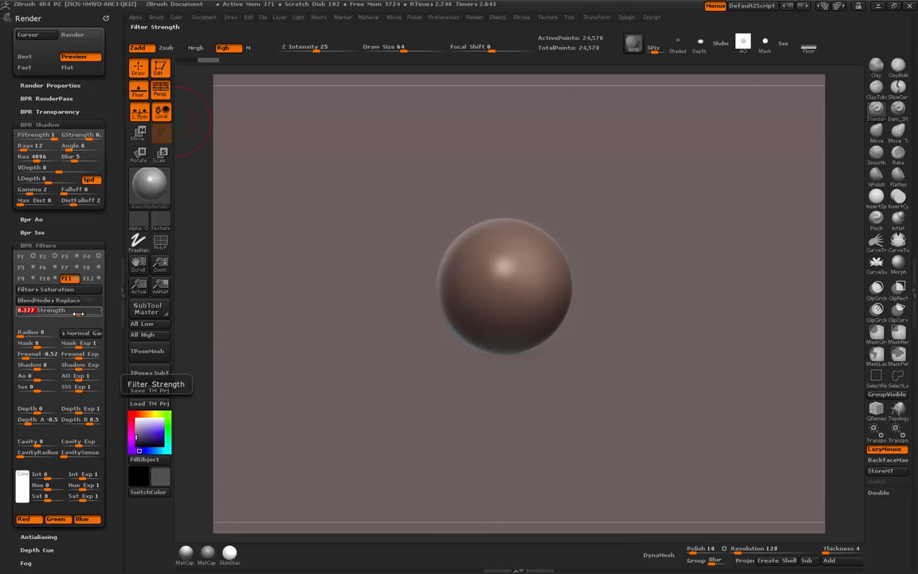
pyautogui.moveTo(78, 314); pyautogui.dragTo(37, 315)
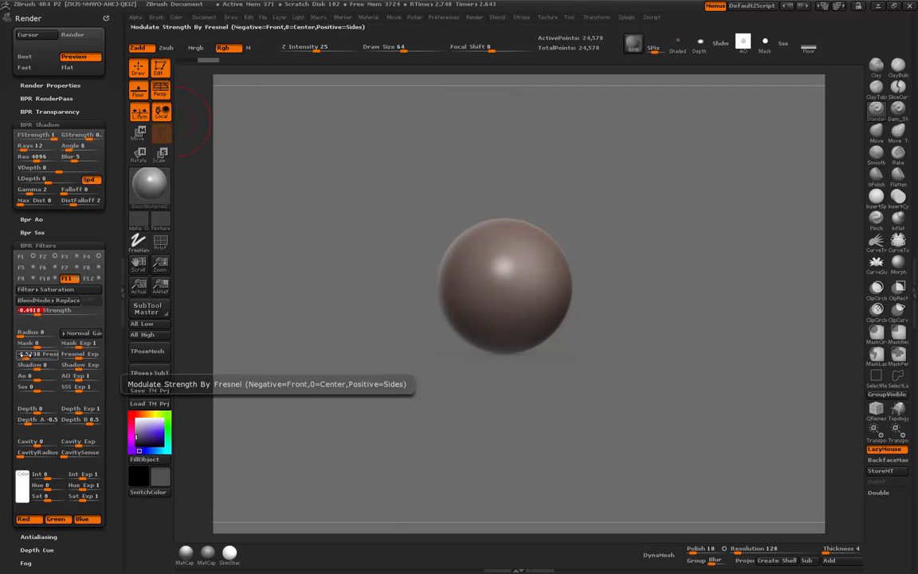
pyautogui.moveTo(28, 355); pyautogui.dragTo(49, 356)
pyautogui.click(50, 356)
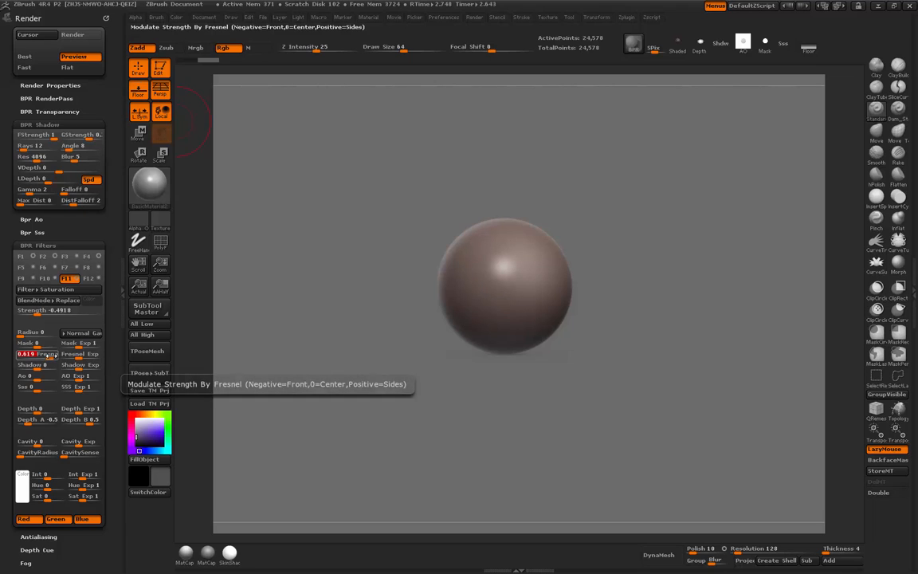
pyautogui.click(32, 315)
pyautogui.moveTo(32, 315); pyautogui.dragTo(19, 315)
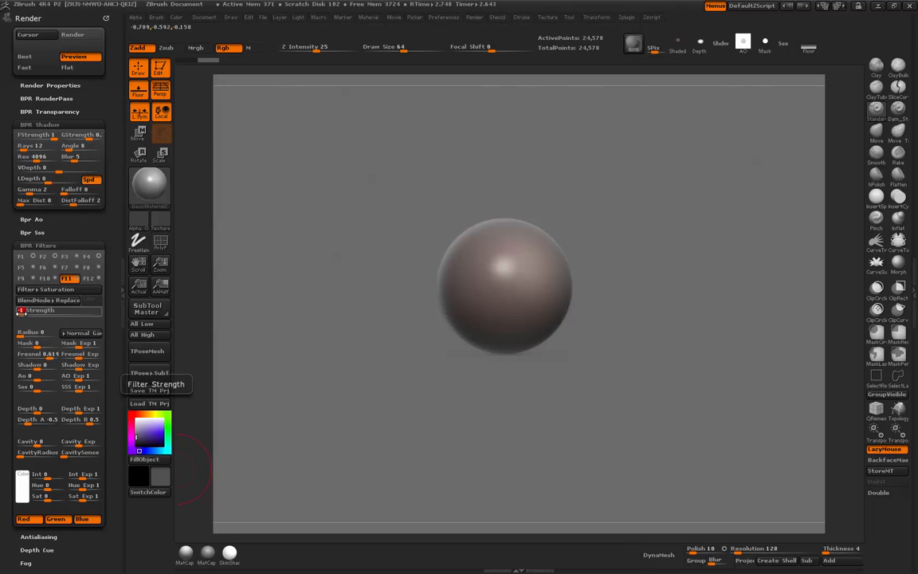
# Set the F11 Saturation filter's Strength to about -0.3606 and its Fresnel to about 0.238
pyautogui.click(24, 311)
pyautogui.click(28, 311)
pyautogui.click(33, 311)
pyautogui.moveTo(33, 312); pyautogui.dragTo(42, 311)
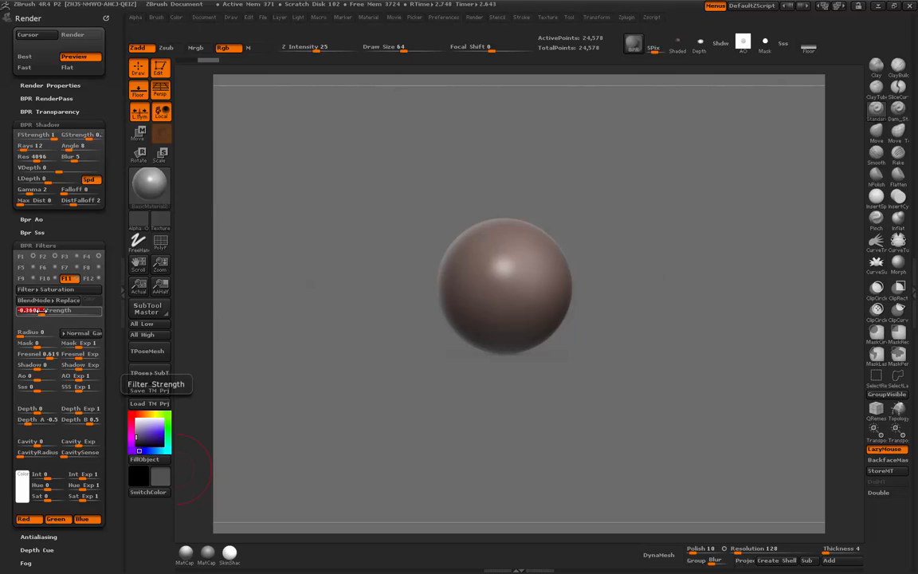
pyautogui.click(44, 357)
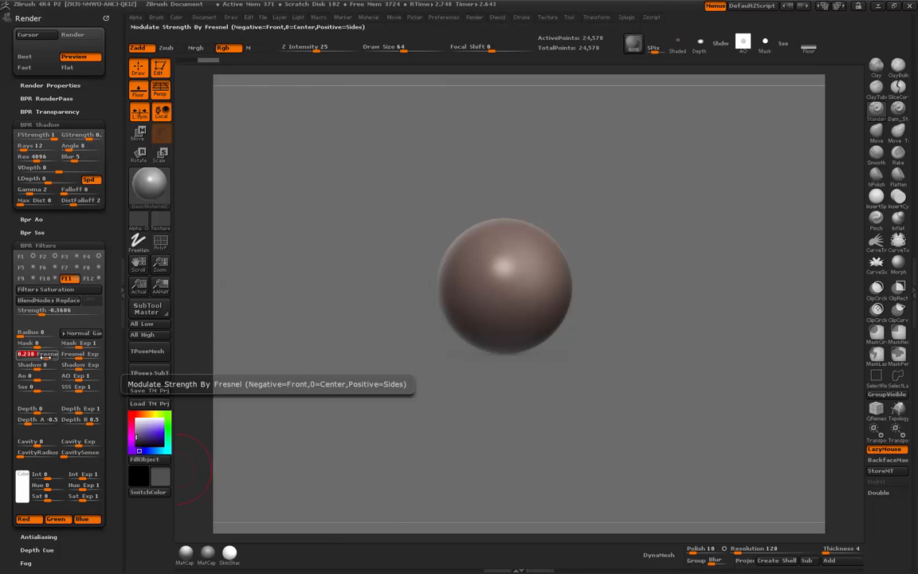
# Set the BPR Shadow Angle to 10 and re-render the sphere with BPR
pyautogui.click(636, 44)
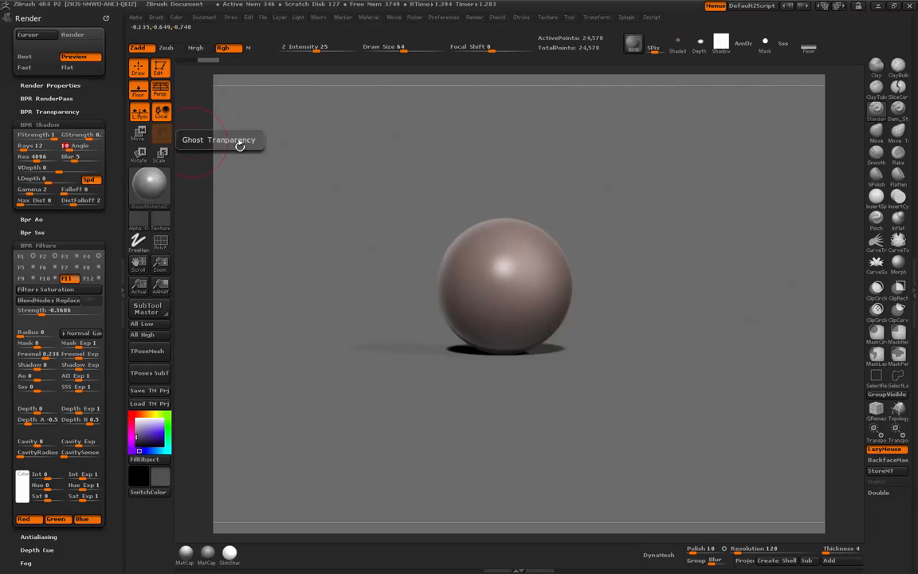
pyautogui.click(634, 46)
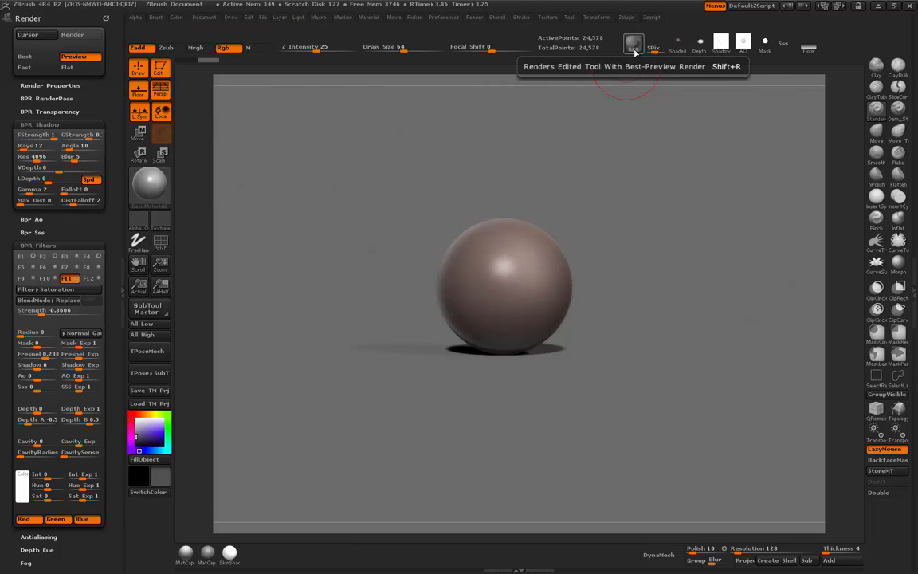
pyautogui.click(633, 46)
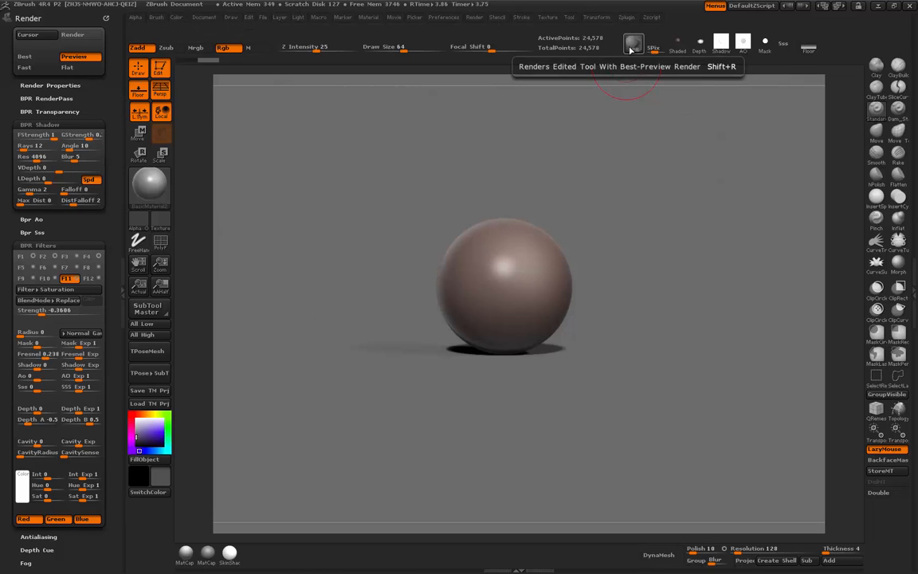
pyautogui.click(631, 51)
pyautogui.moveTo(640, 207); pyautogui.dragTo(641, 215)
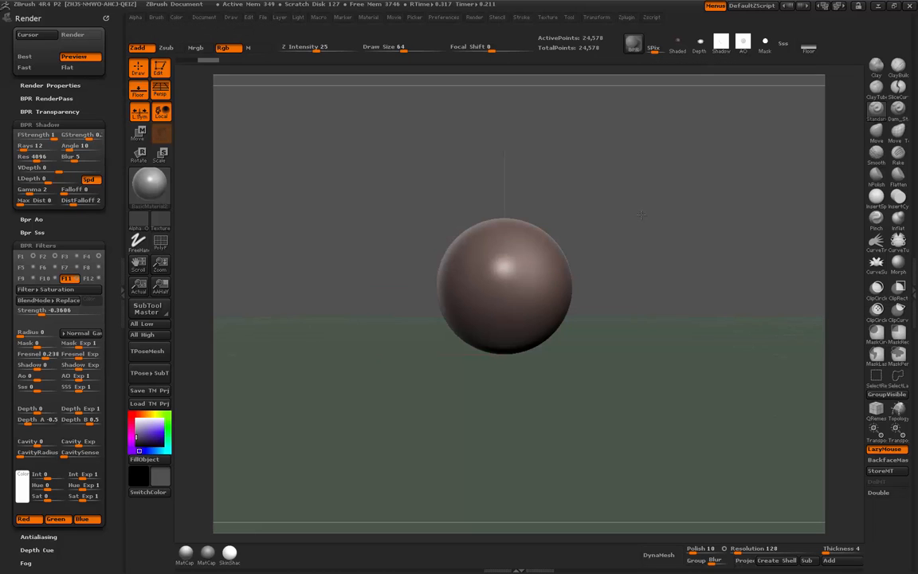
pyautogui.hotkey('shift', 'r')
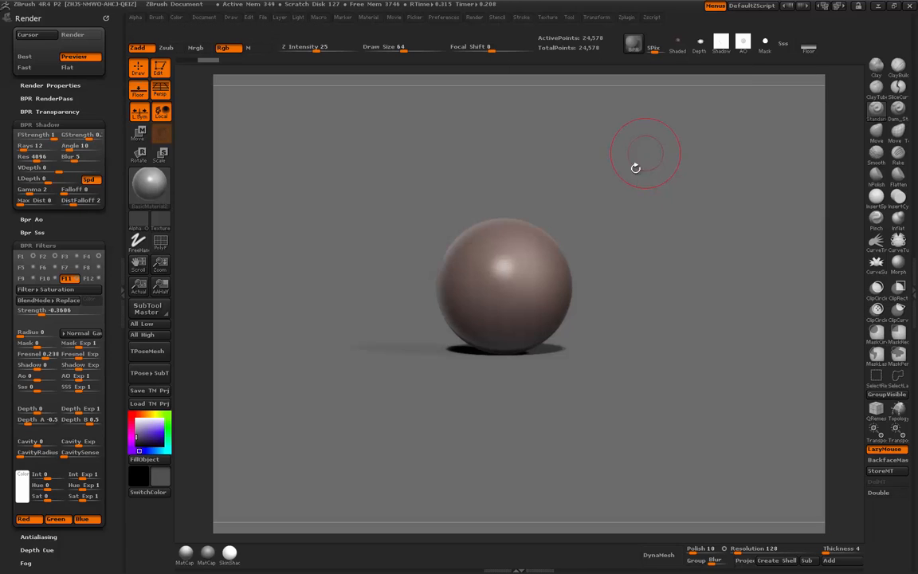
# Remove the Render palette from the tray and open the NoiseMaker for the PolySphere's surface
pyautogui.click(75, 246)
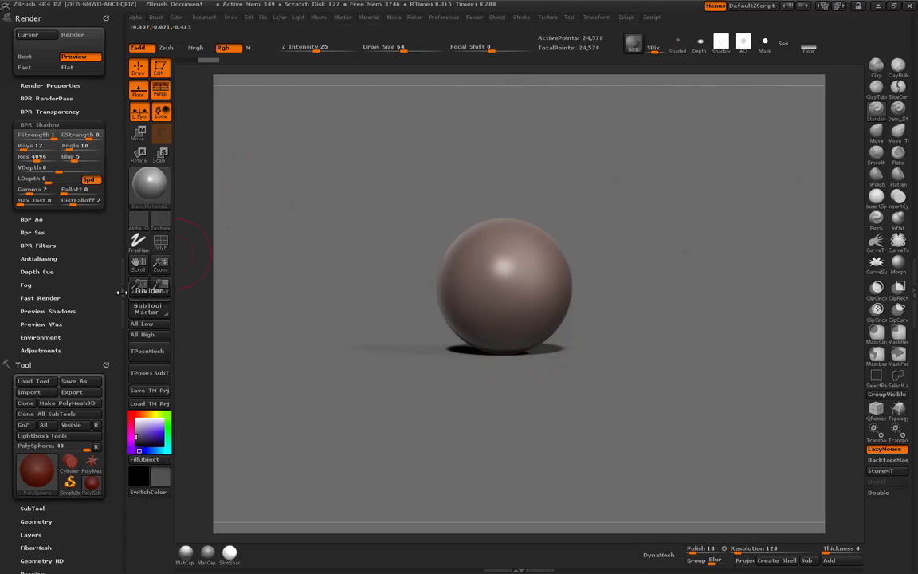
pyautogui.click(106, 16)
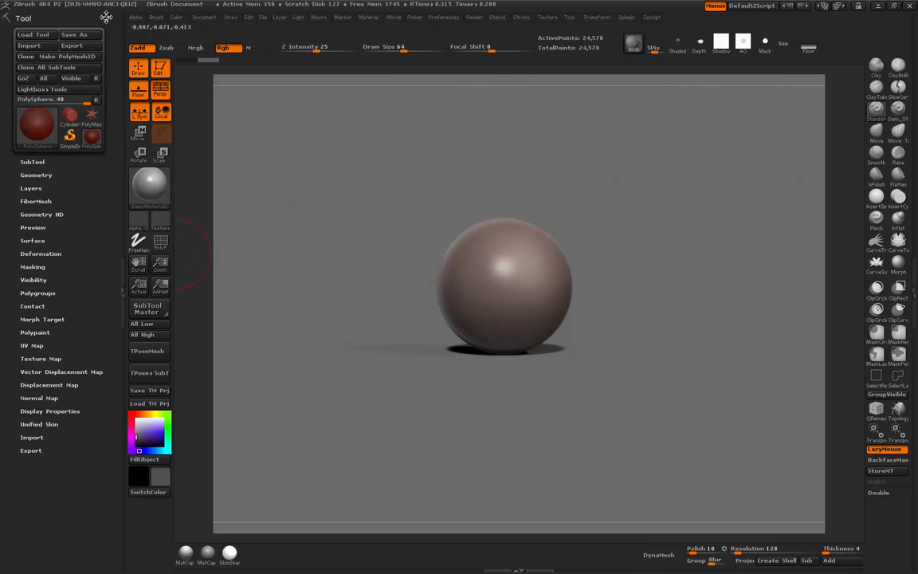
pyautogui.click(32, 240)
pyautogui.click(30, 254)
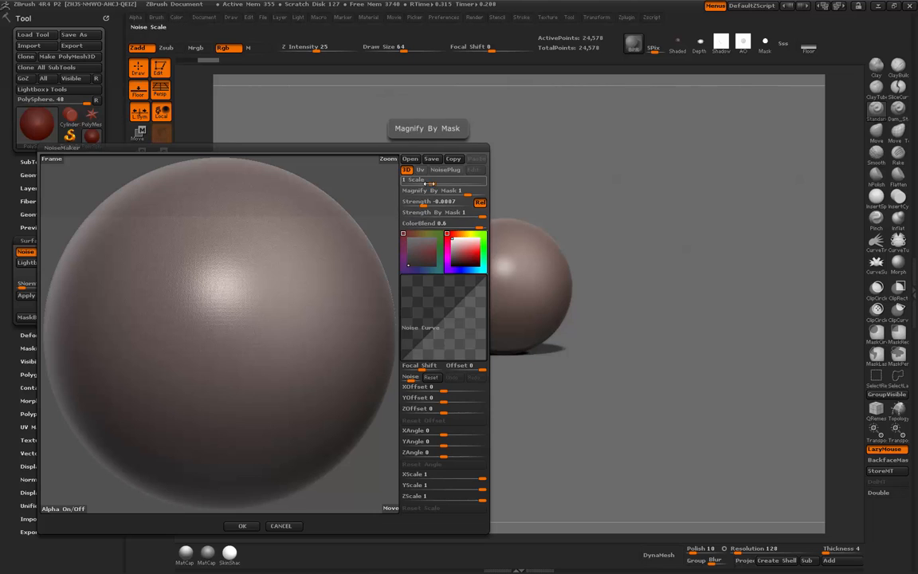
# Set the noise Scale to 250 and flatten the noise curve to a low, gently falling profile with a middle point
pyautogui.moveTo(430, 183); pyautogui.dragTo(473, 183)
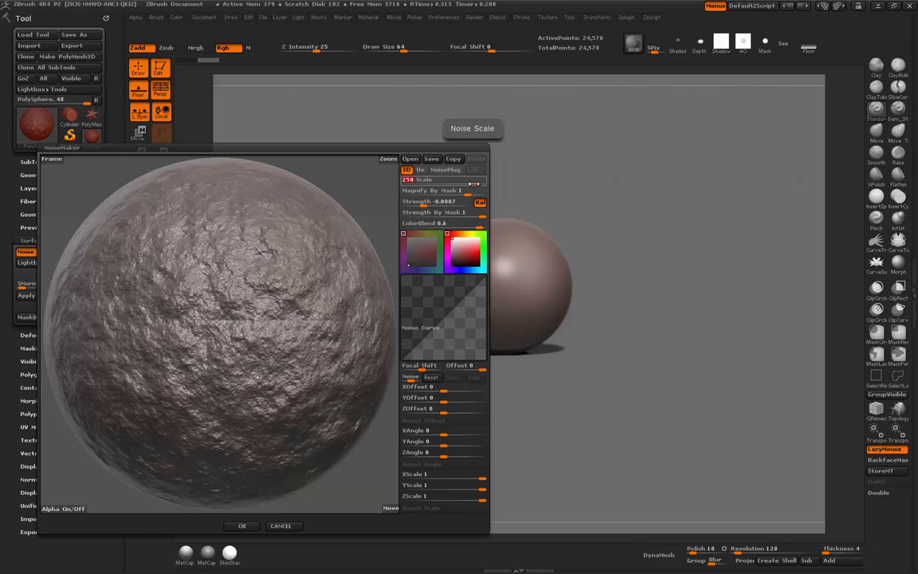
pyautogui.moveTo(484, 276); pyautogui.dragTo(485, 339)
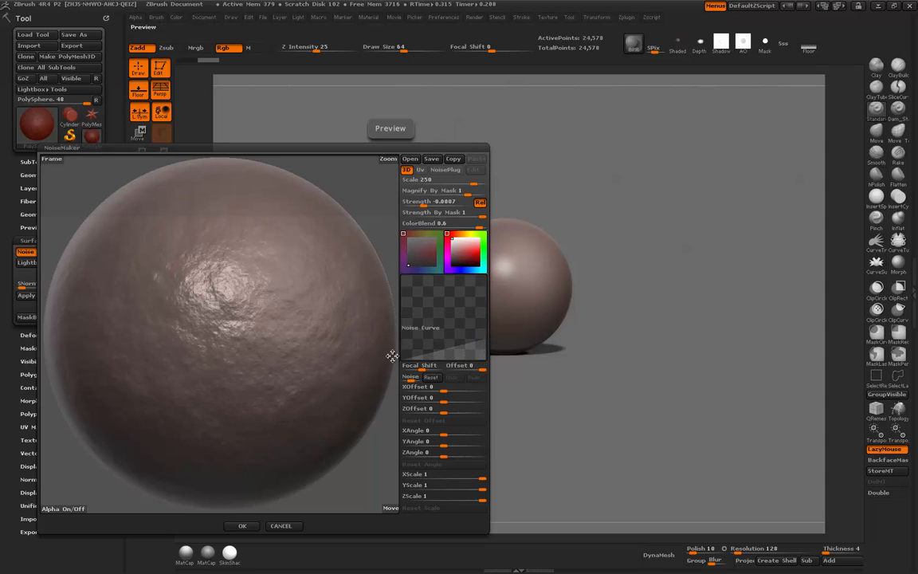
pyautogui.moveTo(403, 358); pyautogui.dragTo(414, 332)
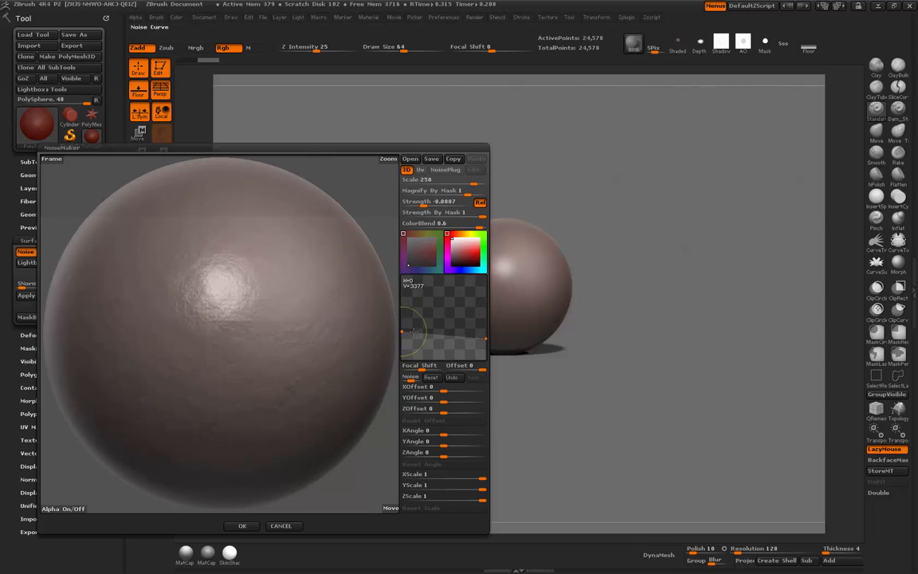
pyautogui.moveTo(415, 330); pyautogui.dragTo(415, 329)
pyautogui.moveTo(486, 338); pyautogui.dragTo(454, 336)
pyautogui.click(442, 333)
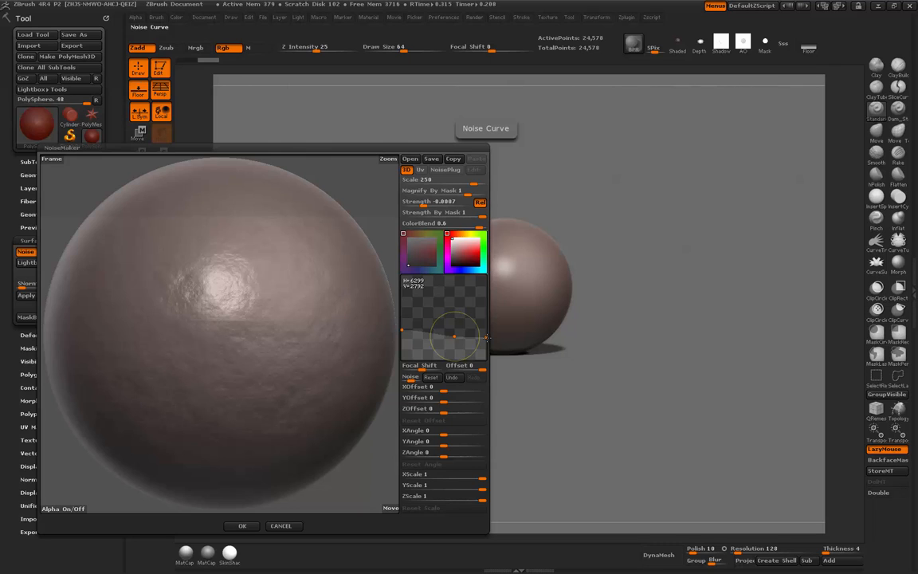
# Set the noise Strength to -0.0004 and Scale to about 160.2, accept the noise, and render the sphere with BPR
pyautogui.moveTo(421, 205); pyautogui.dragTo(423, 205)
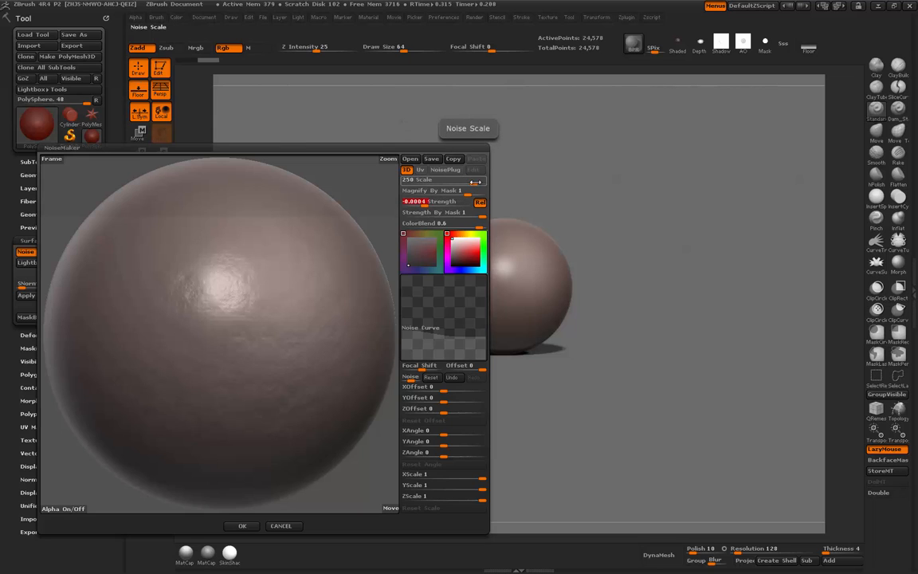
pyautogui.moveTo(476, 181); pyautogui.dragTo(473, 183)
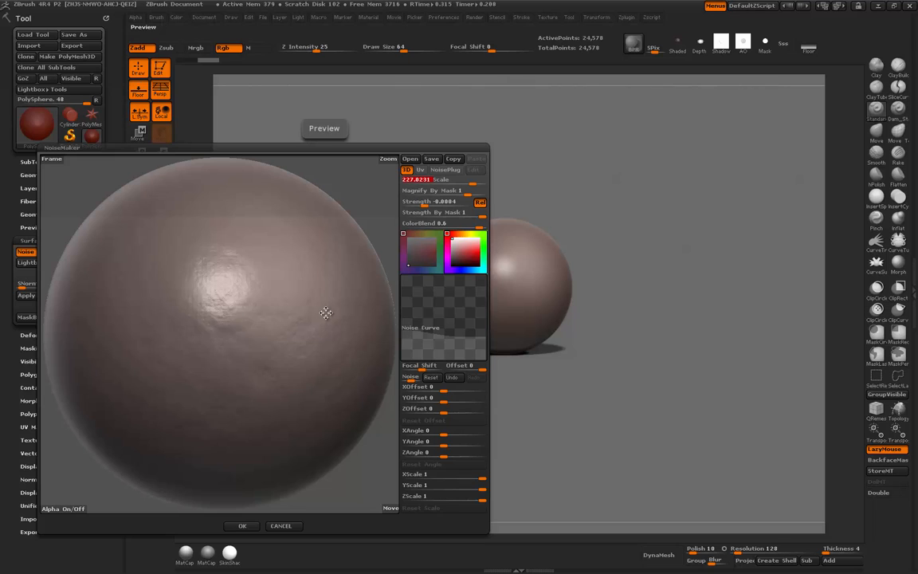
pyautogui.moveTo(449, 288)
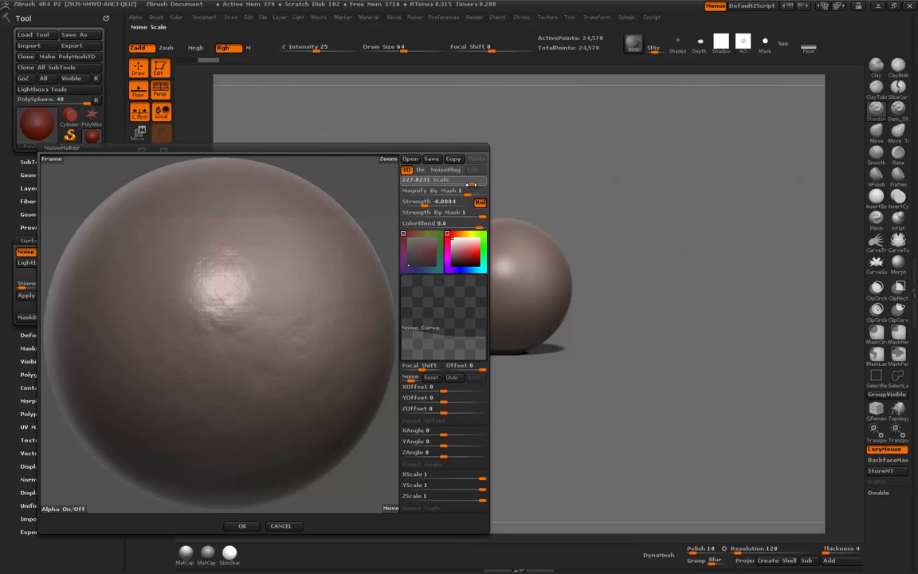
pyautogui.moveTo(471, 184); pyautogui.dragTo(470, 184)
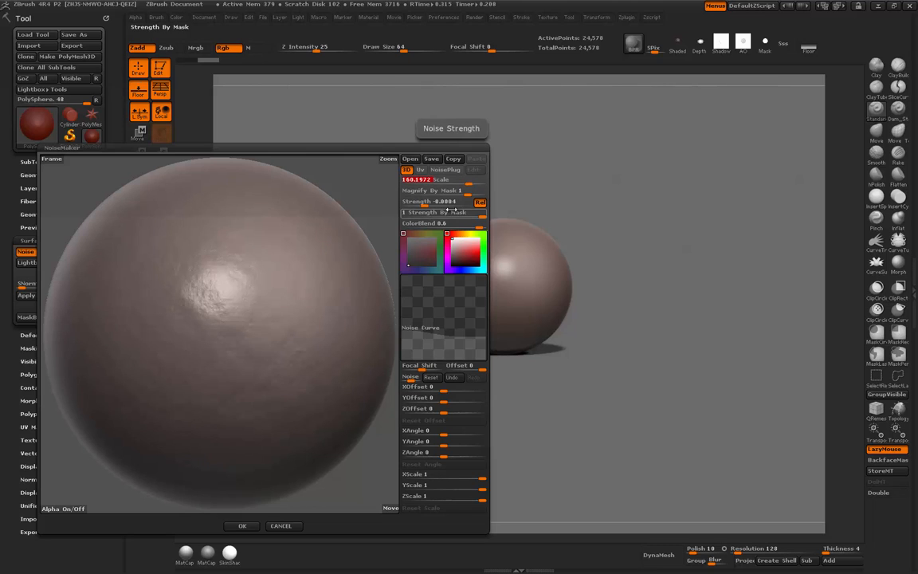
pyautogui.click(243, 526)
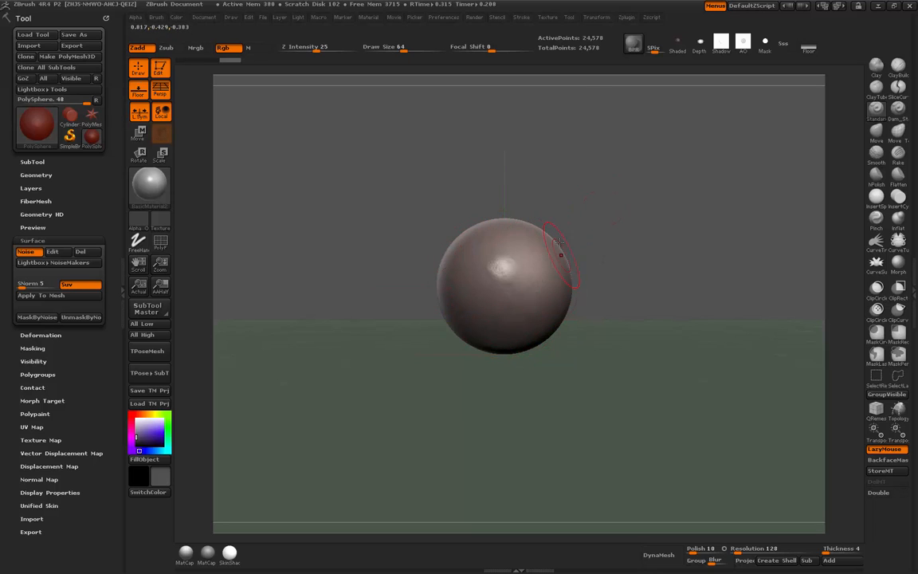
pyautogui.click(633, 44)
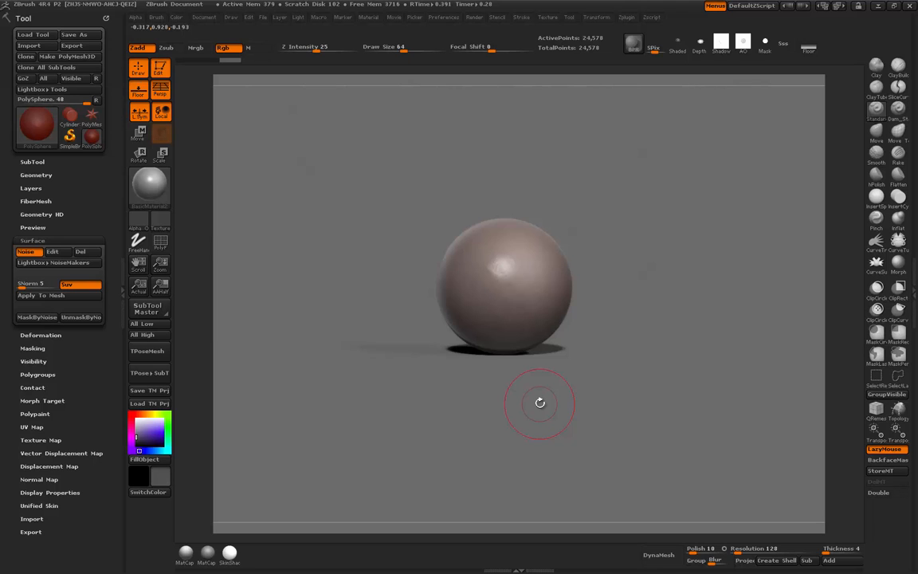
# Try toggling the floor grid's Front Dots and Back Dots modifiers, and restore their original states
pyautogui.moveTo(445, 365)
pyautogui.mouseDown()
pyautogui.moveTo(424, 378)
pyautogui.moveTo(420, 396)
pyautogui.moveTo(381, 346)
pyautogui.moveTo(384, 381)
pyautogui.moveTo(371, 370)
pyautogui.moveTo(389, 359)
pyautogui.mouseUp()
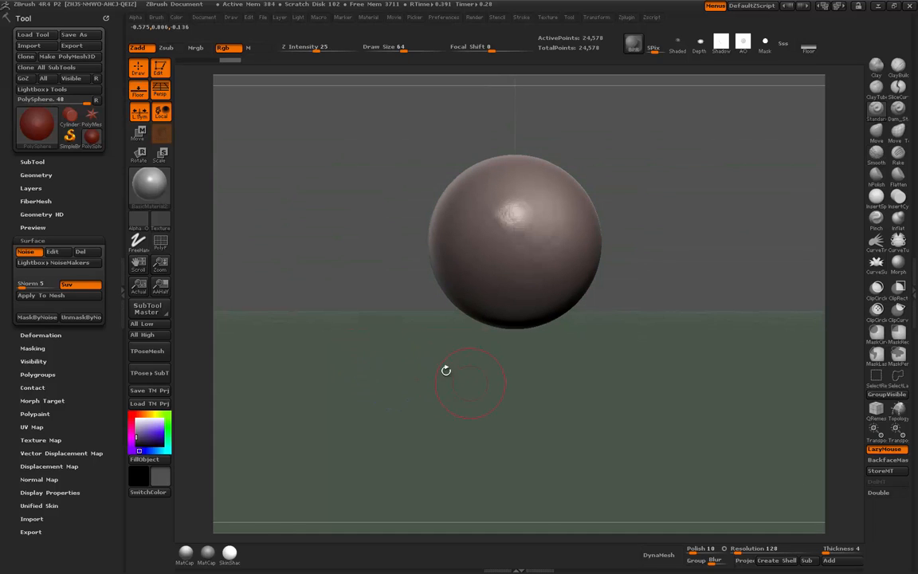
pyautogui.moveTo(420, 352); pyautogui.dragTo(426, 365)
pyautogui.click(232, 17)
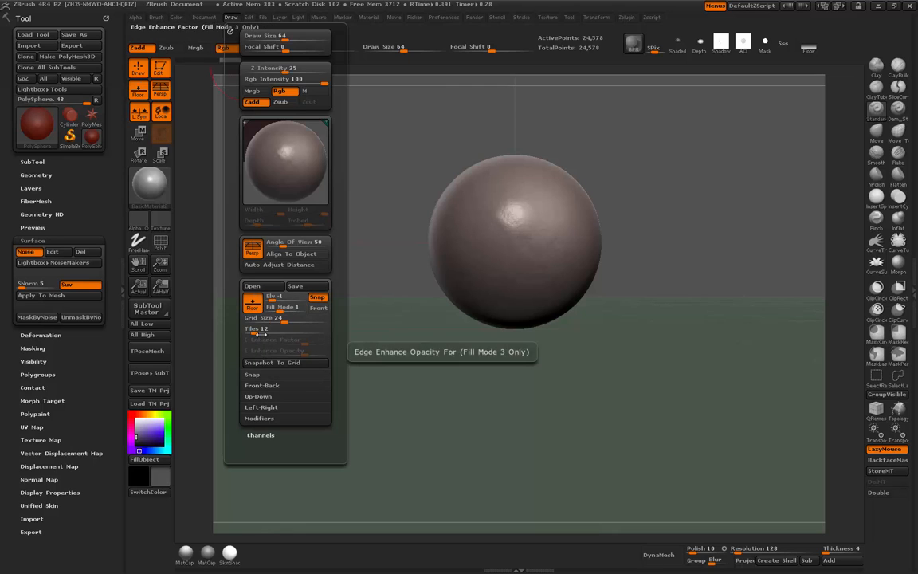
pyautogui.click(265, 420)
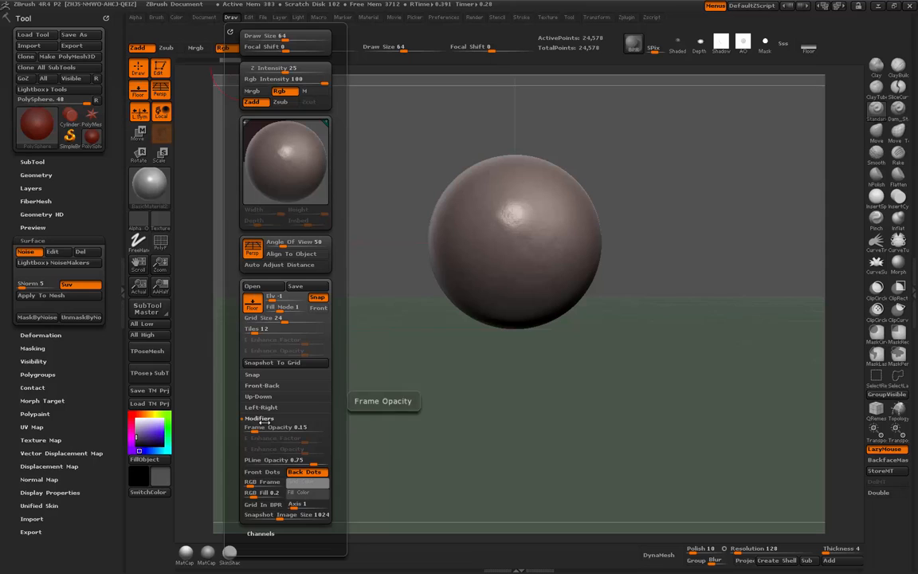
pyautogui.click(261, 420)
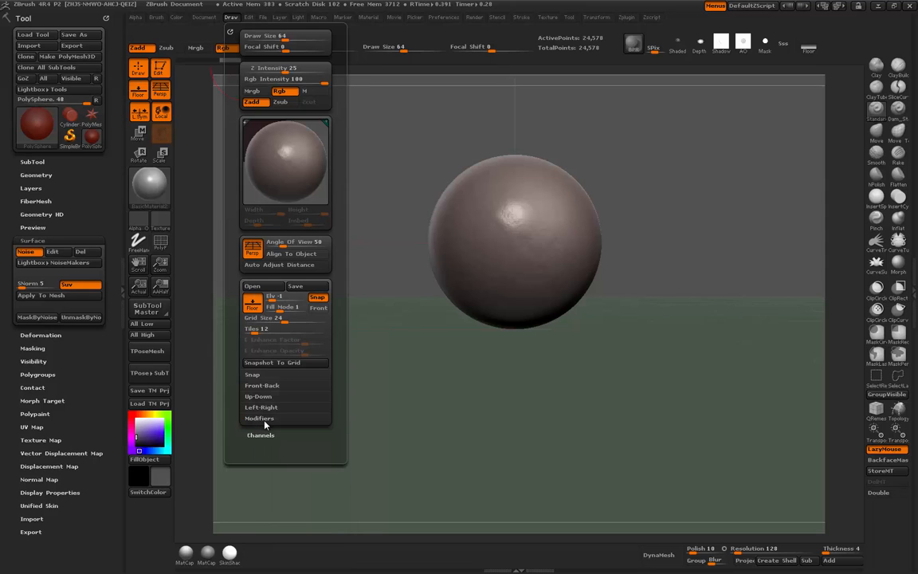
pyautogui.click(263, 419)
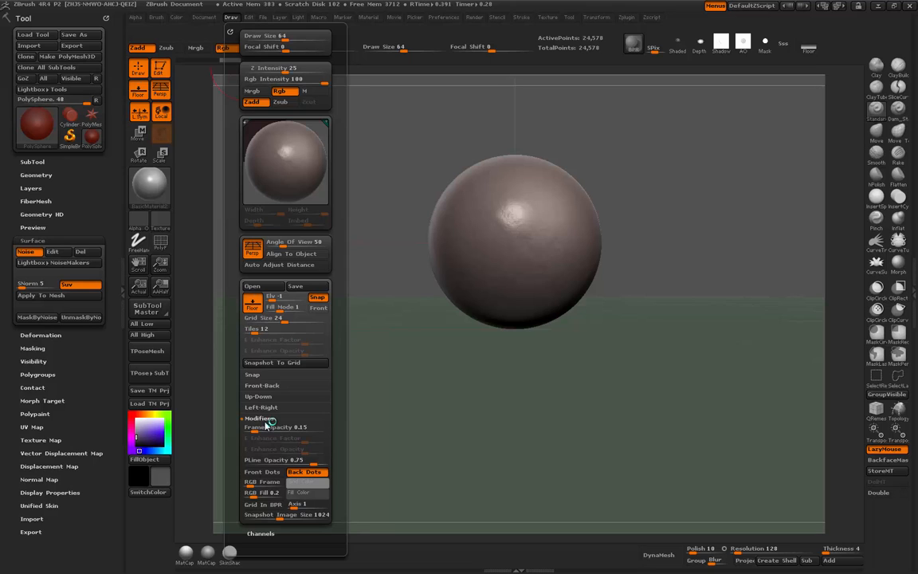
pyautogui.click(262, 471)
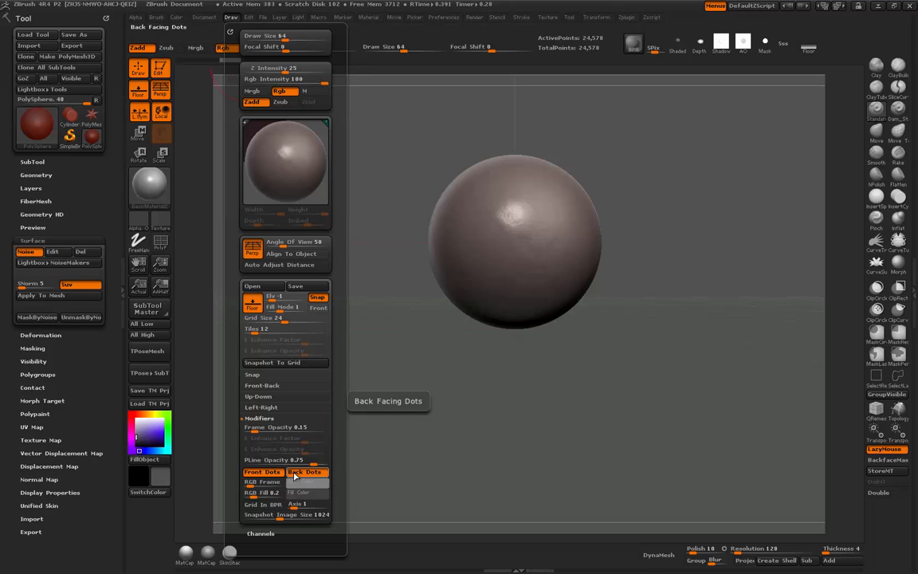
pyautogui.click(262, 472)
pyautogui.click(295, 475)
pyautogui.click(295, 475)
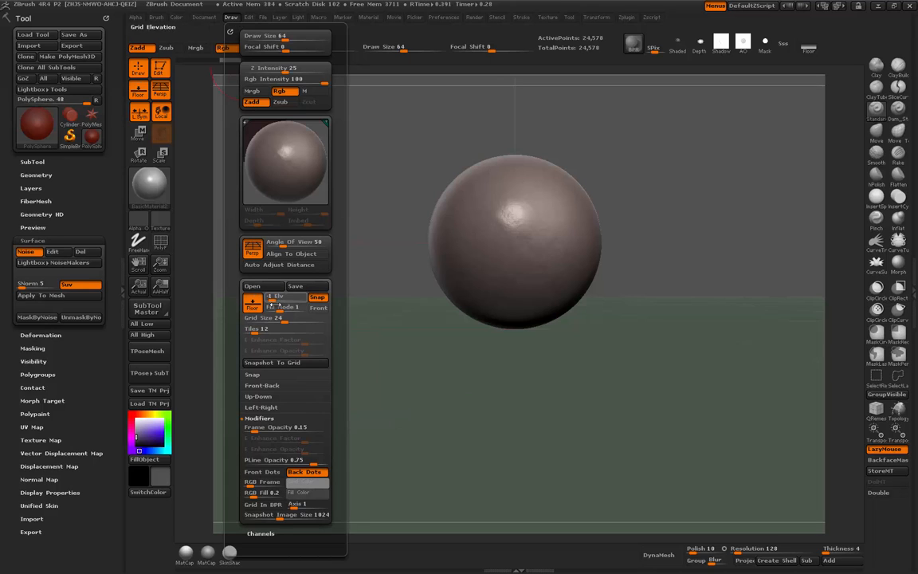
pyautogui.click(260, 421)
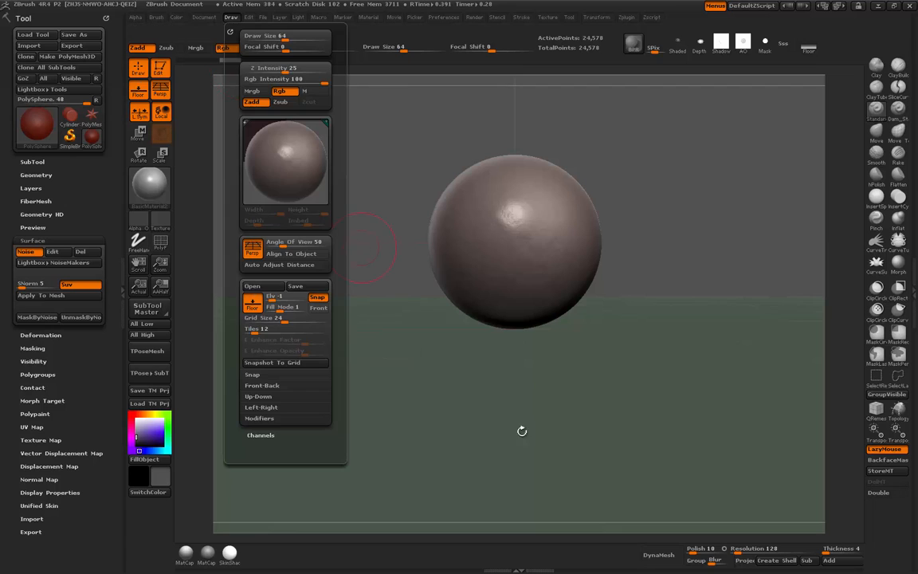
# Render the noise-covered sphere with BPR from farther away, looking nearly level across the floor
pyautogui.moveTo(516, 444)
pyautogui.keyDown('alt'); pyautogui.mouseDown()
pyautogui.moveTo(506, 464)
pyautogui.moveTo(482, 430)
pyautogui.moveTo(488, 414)
pyautogui.moveTo(478, 424)
pyautogui.moveTo(445, 392)
pyautogui.moveTo(422, 422)
pyautogui.moveTo(443, 417)
pyautogui.mouseUp(); pyautogui.keyUp('alt')
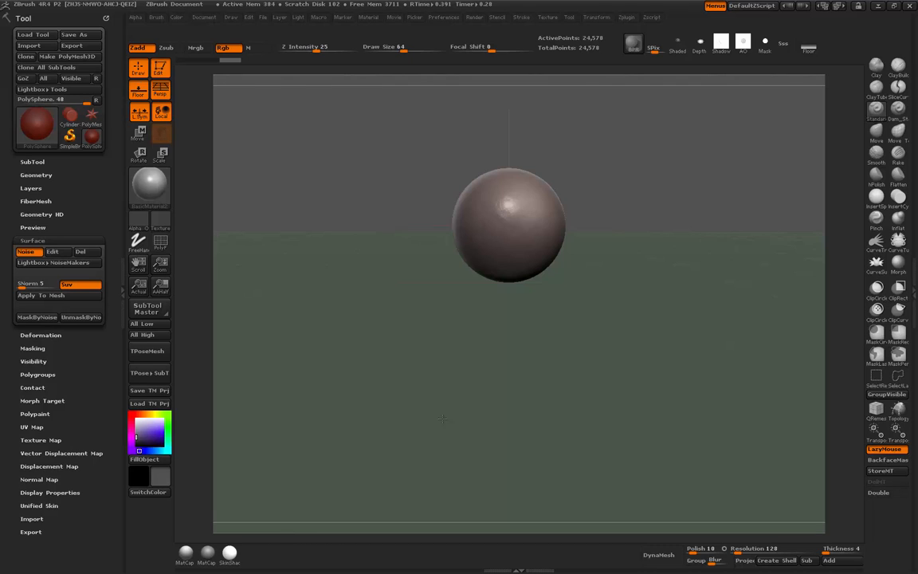
pyautogui.moveTo(442, 418); pyautogui.dragTo(442, 415)
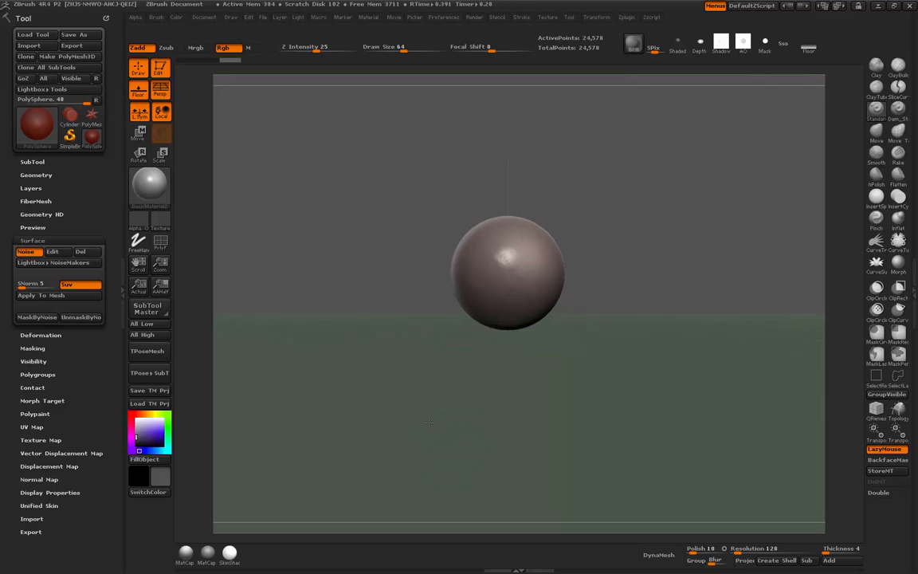
pyautogui.click(633, 47)
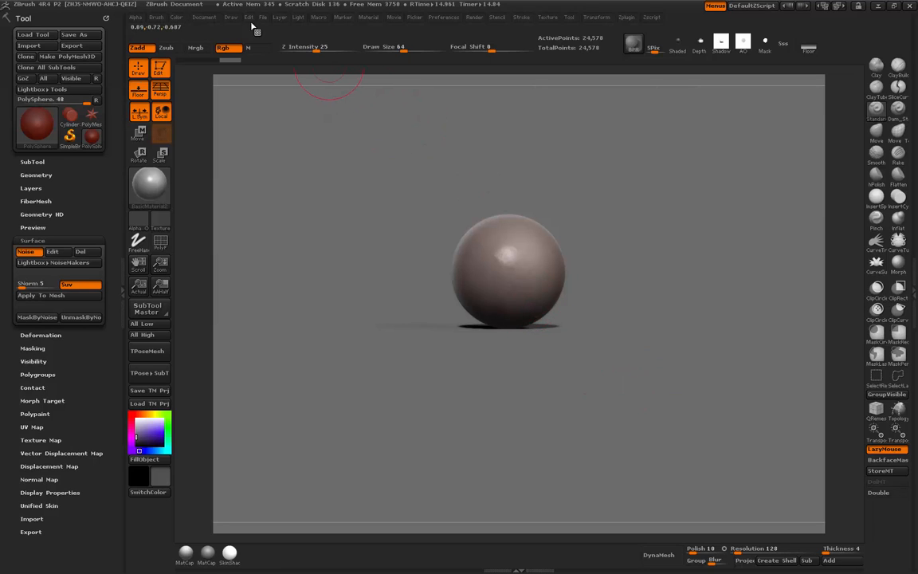
# Save the project as C77-Studio5 in the ZProjects folder, as a ZBrush Project (*.zpr)
pyautogui.click(264, 17)
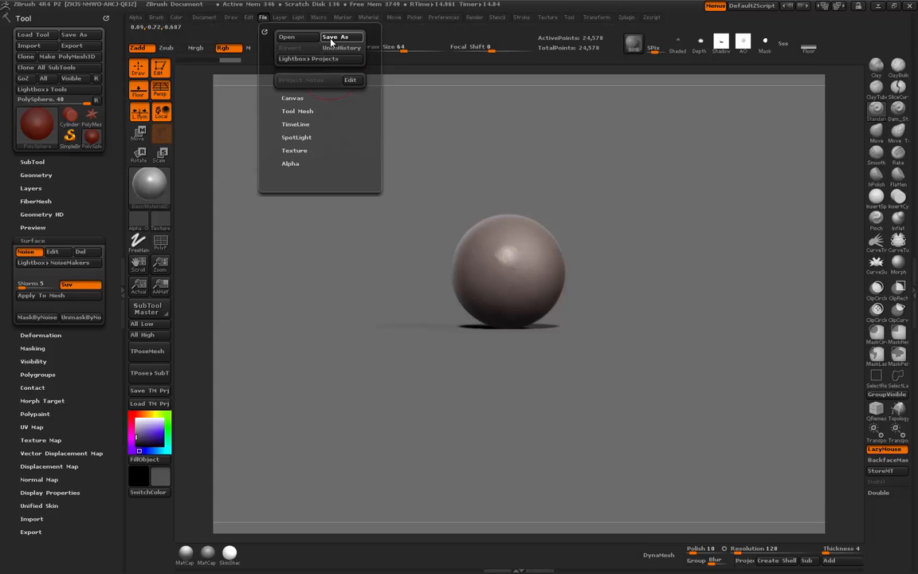
pyautogui.click(332, 38)
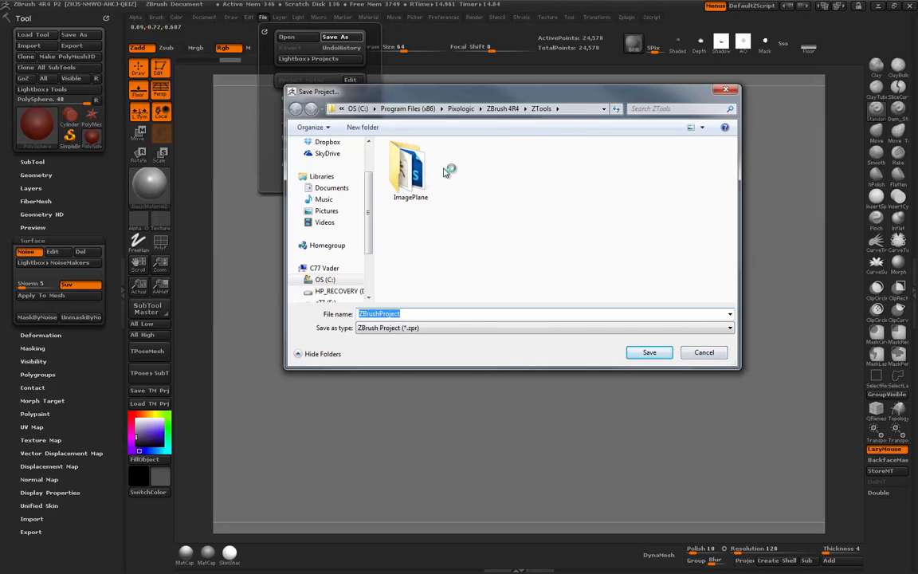
pyautogui.click(500, 109)
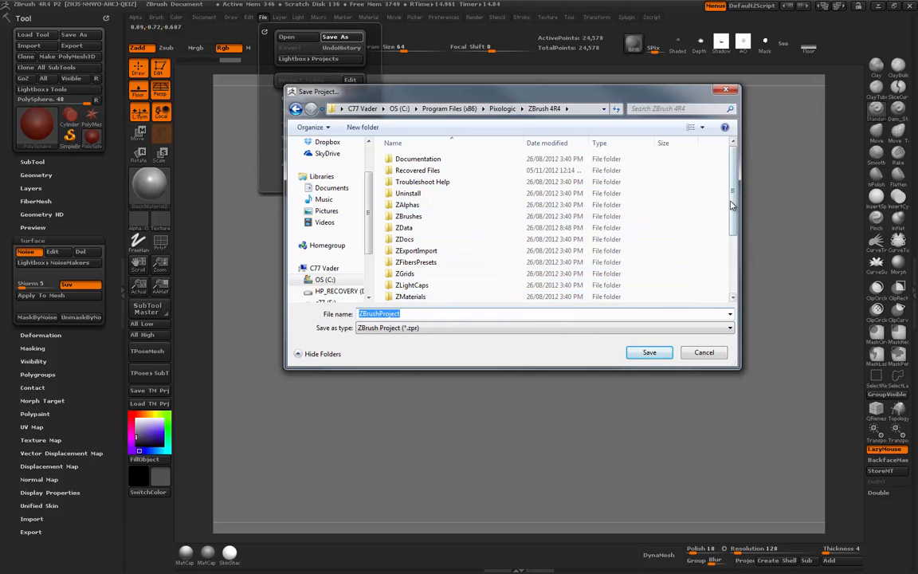
pyautogui.moveTo(735, 199); pyautogui.dragTo(739, 255)
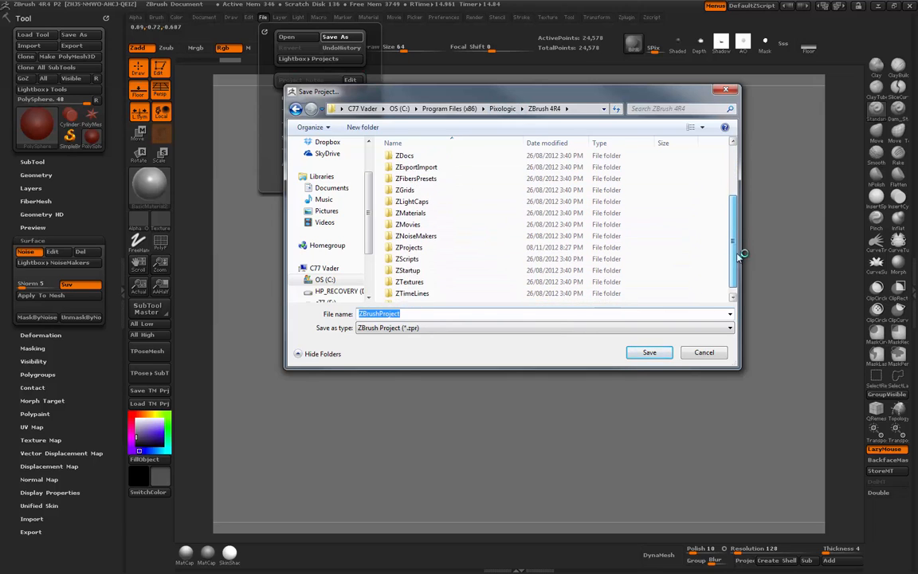
pyautogui.doubleClick(409, 247)
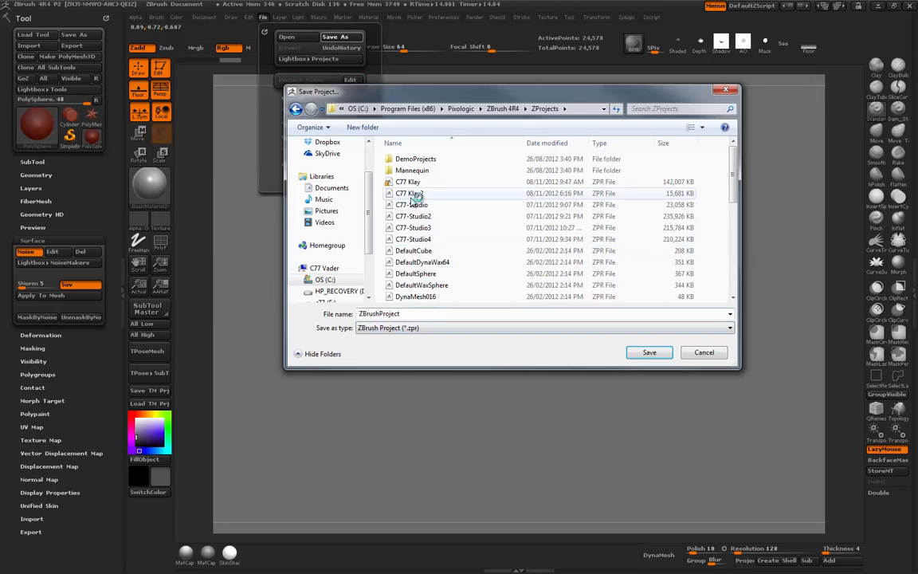
pyautogui.click(413, 239)
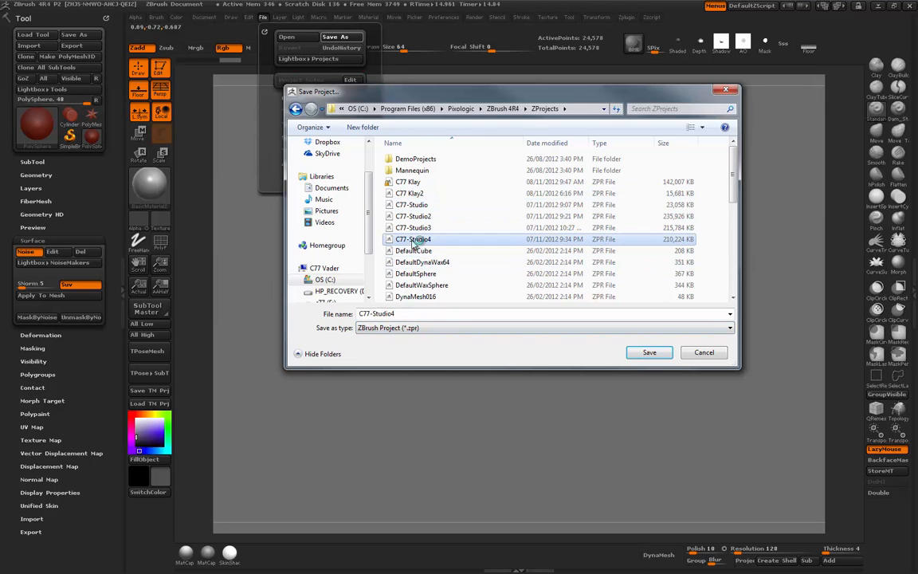
pyautogui.click(400, 314)
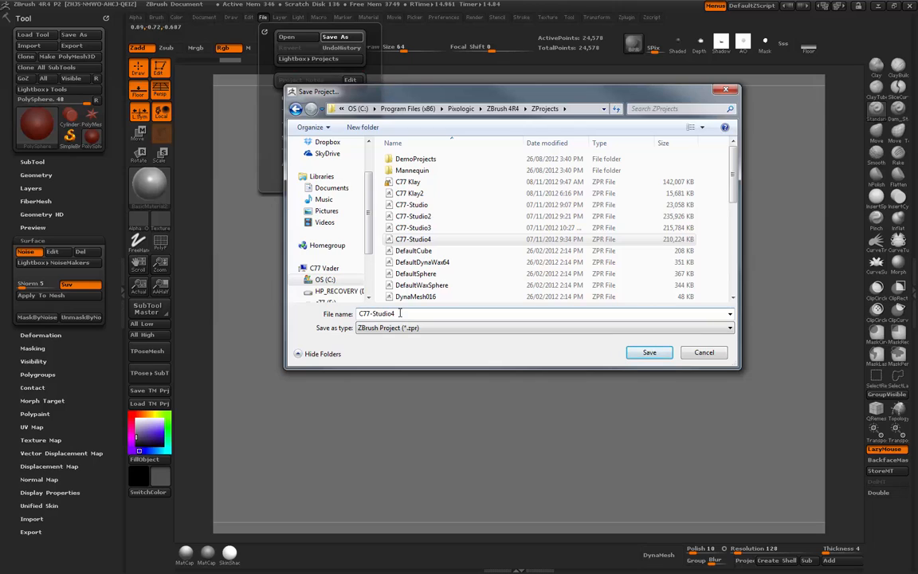
pyautogui.press('BackSpace')
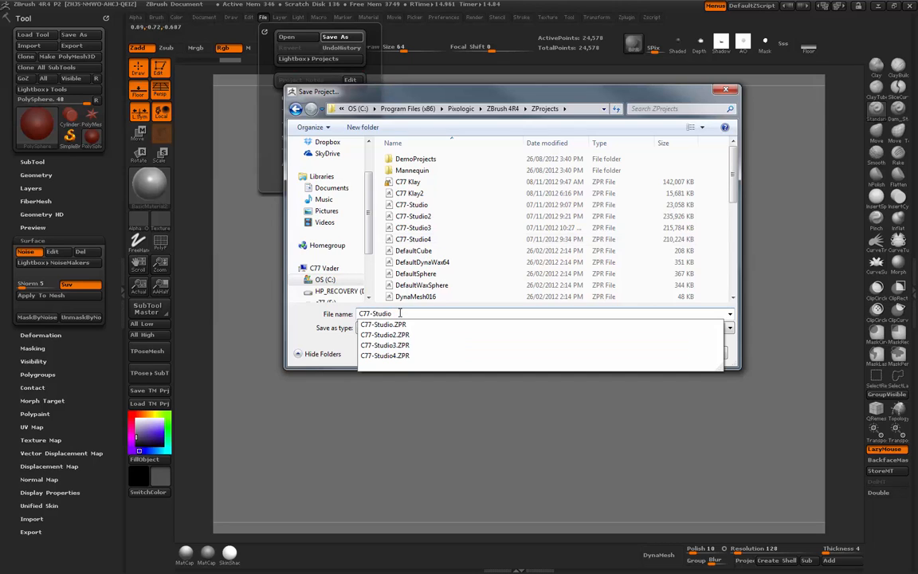
pyautogui.write('5')
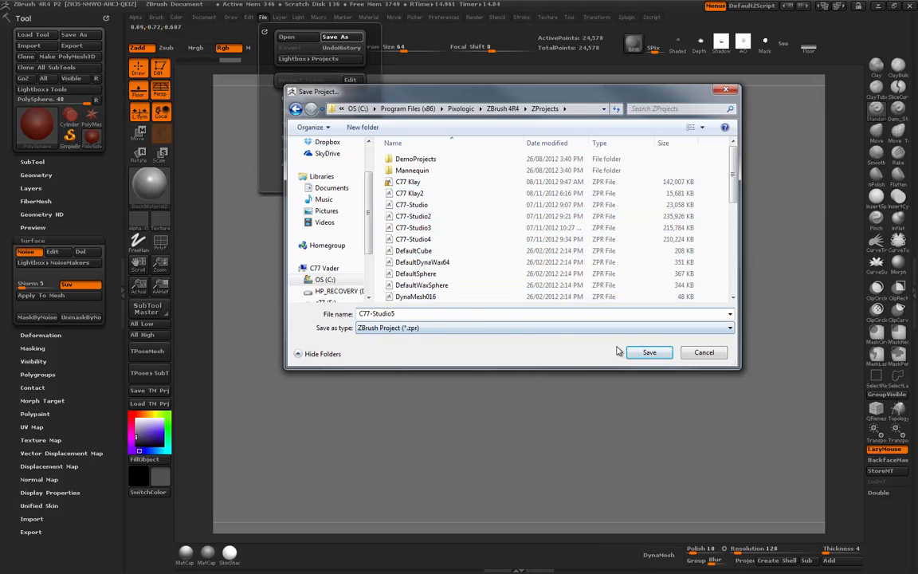
pyautogui.click(647, 353)
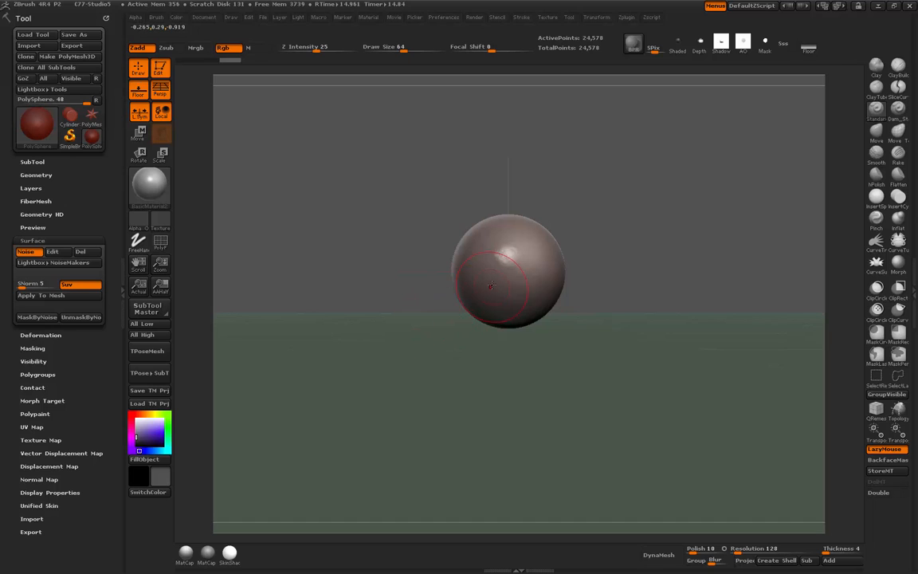
# Compare the sphere with surface noise off and on, and review its NoiseMaker settings without altering them
pyautogui.click(28, 252)
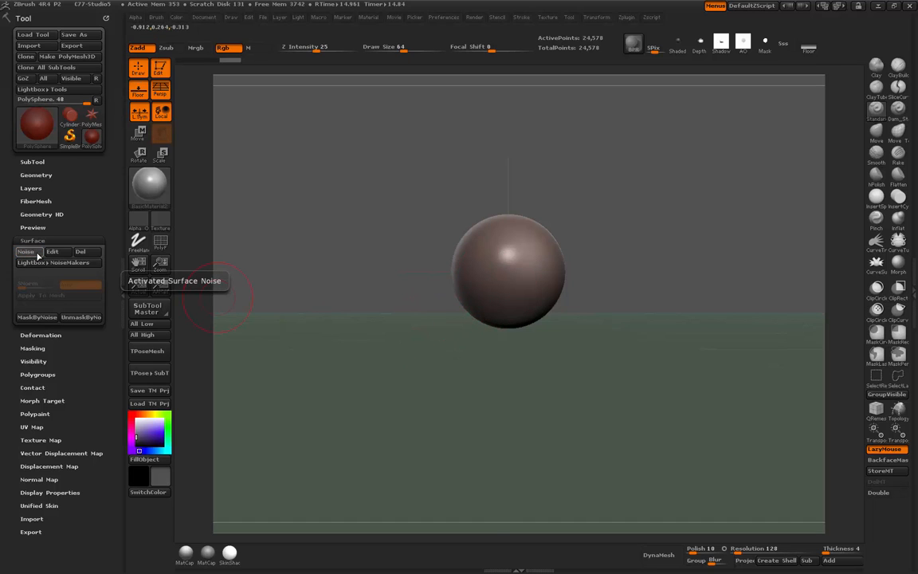
pyautogui.click(27, 251)
pyautogui.click(51, 251)
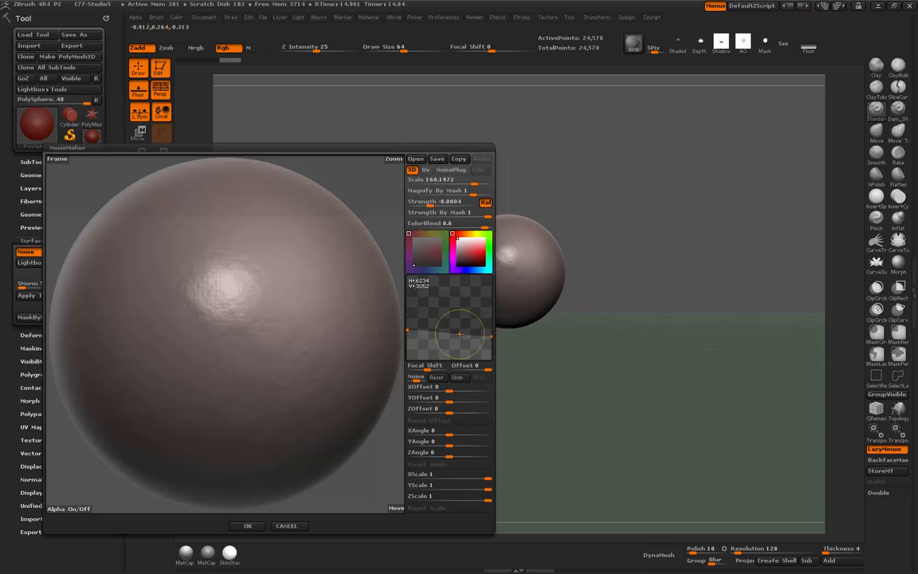
pyautogui.click(246, 526)
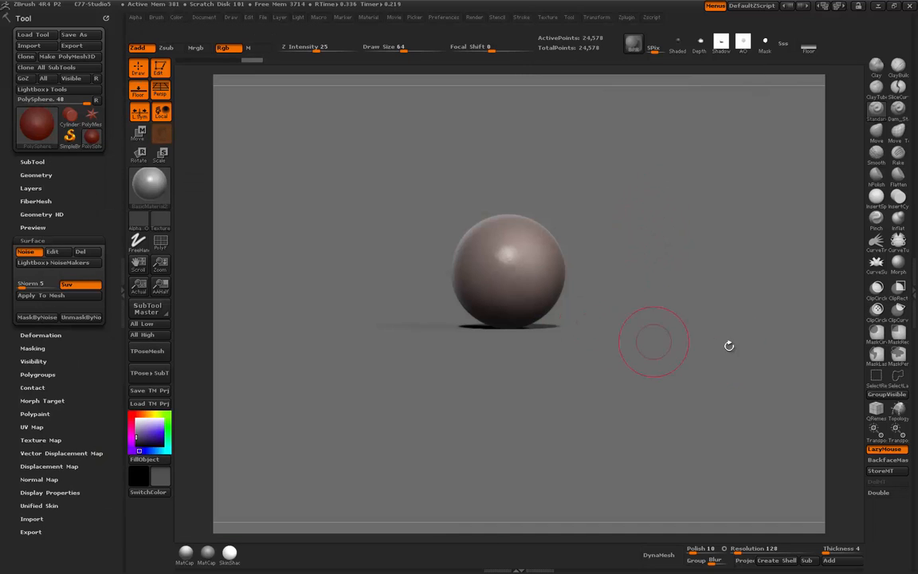
# Try a Standard brush stroke on the sphere at draw size 124 and undo it
pyautogui.moveTo(681, 336); pyautogui.dragTo(683, 350)
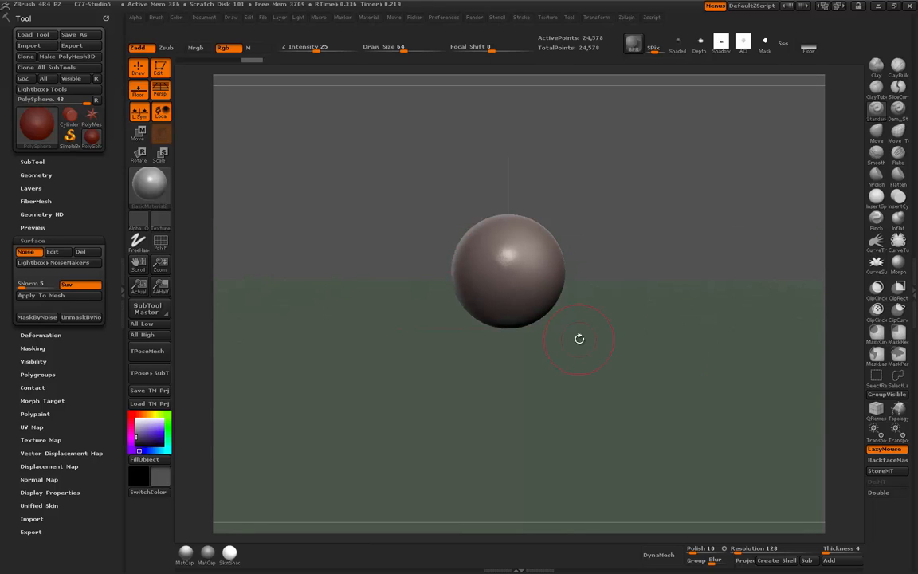
pyautogui.keyDown('alt'); pyautogui.moveTo(414, 352); pyautogui.dragTo(380, 425); pyautogui.keyUp('alt')
pyautogui.press(']')
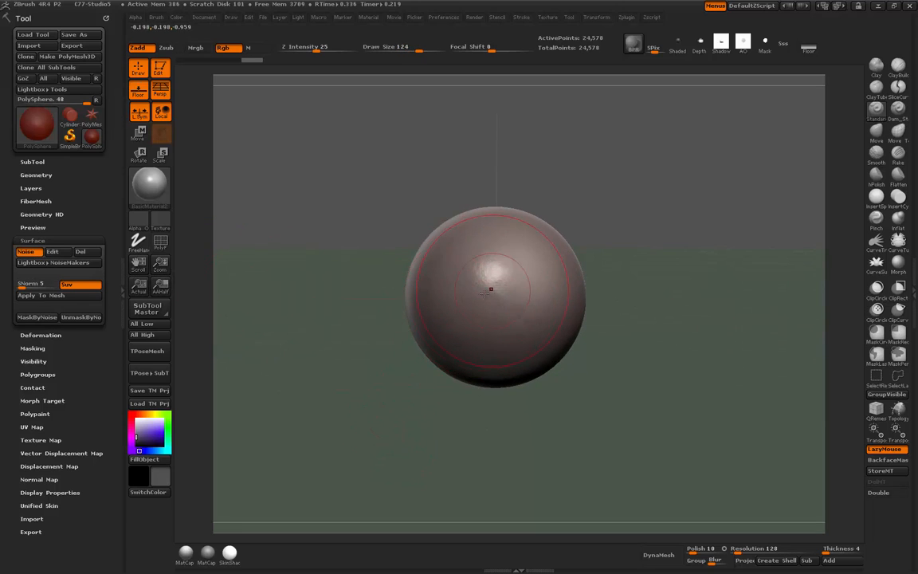
pyautogui.moveTo(461, 286)
pyautogui.mouseDown()
pyautogui.moveTo(406, 231)
pyautogui.moveTo(439, 205)
pyautogui.moveTo(498, 219)
pyautogui.mouseUp()
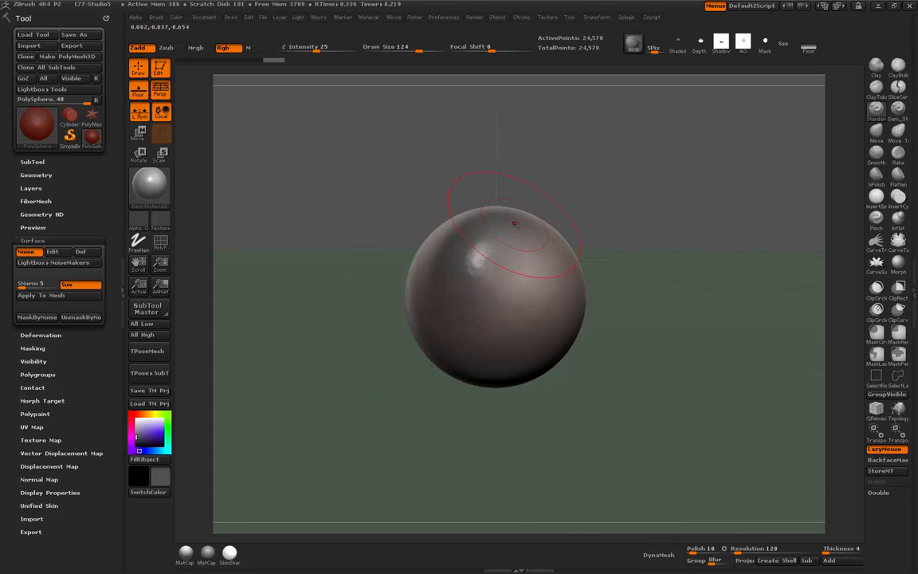
pyautogui.hotkey('ctrl', 'z')
# Switch to the Clay brush, turn off its Rgb painting, and undo the dark test strokes on the sphere
pyautogui.click(224, 50)
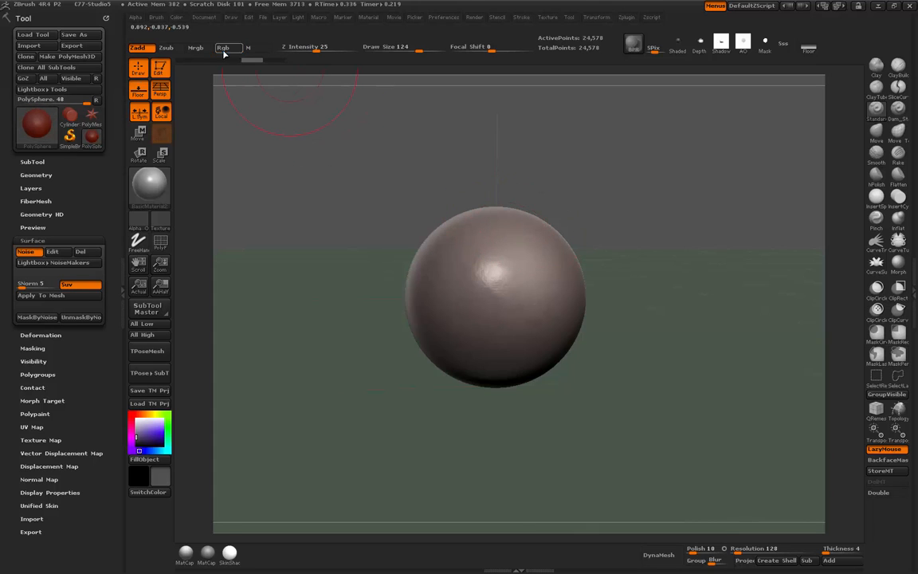
pyautogui.press('[')
pyautogui.click(876, 67)
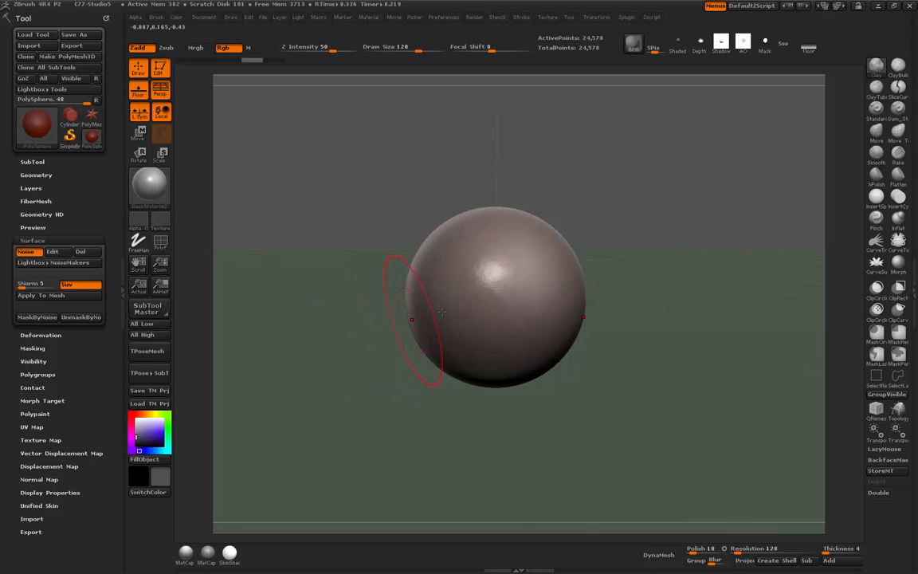
pyautogui.moveTo(430, 304)
pyautogui.mouseDown()
pyautogui.moveTo(452, 269)
pyautogui.moveTo(471, 323)
pyautogui.moveTo(467, 342)
pyautogui.mouseUp()
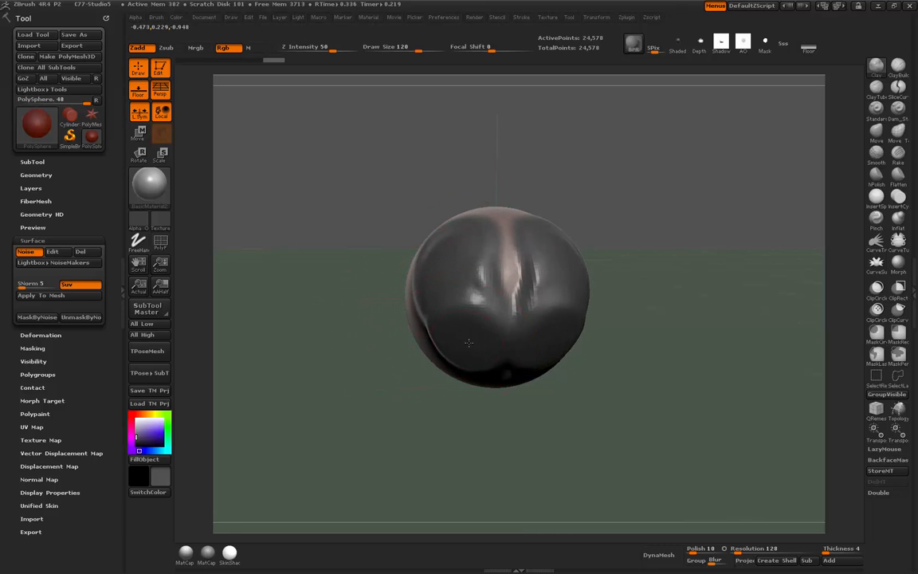
pyautogui.click(232, 51)
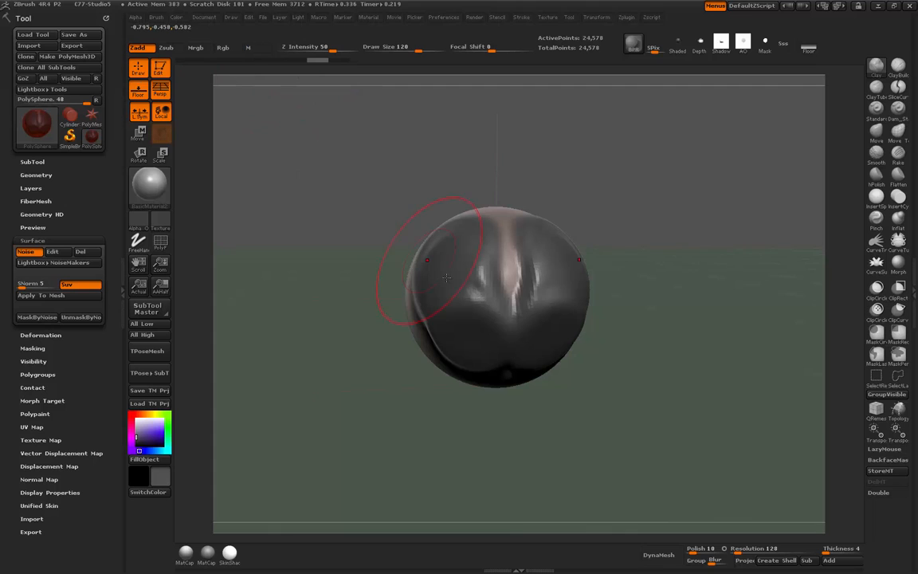
pyautogui.press('ctrl')
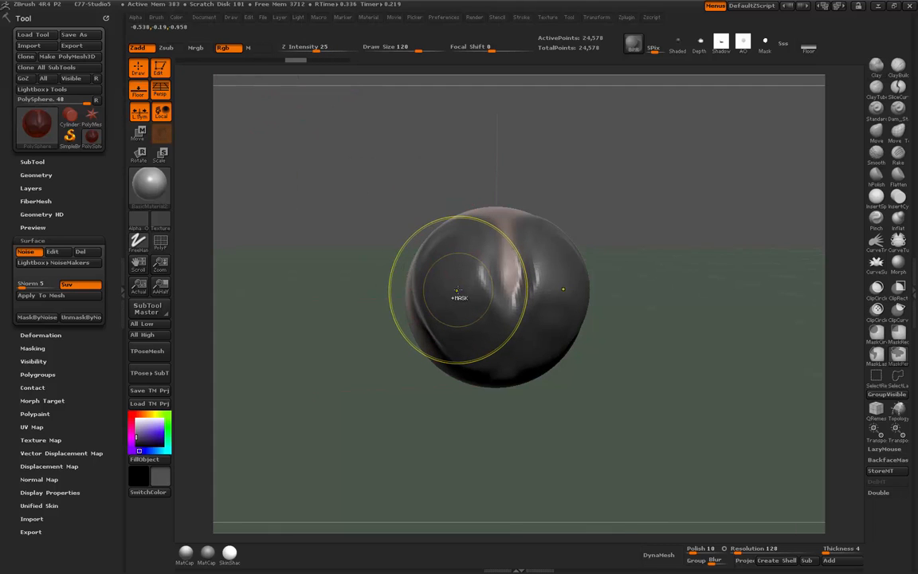
pyautogui.hotkey('ctrl', 'z')
pyautogui.hotkey('ctrl', 'z')
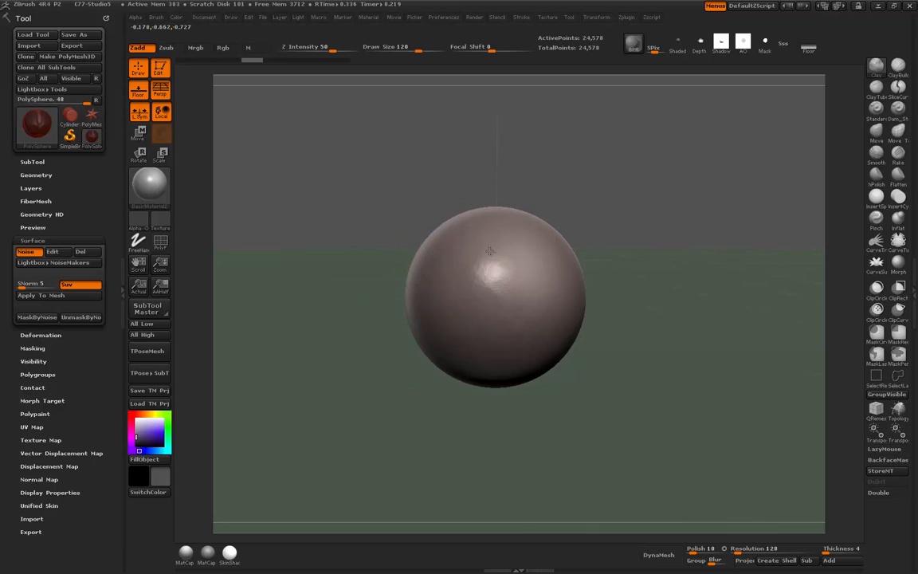
# Build up folded volumes across the sphere's front and sides with Clay strokes at draw size 76
pyautogui.press('[')
pyautogui.moveTo(479, 259)
pyautogui.mouseDown()
pyautogui.moveTo(427, 237)
pyautogui.moveTo(431, 269)
pyautogui.moveTo(416, 287)
pyautogui.moveTo(422, 312)
pyautogui.moveTo(500, 366)
pyautogui.moveTo(440, 262)
pyautogui.moveTo(478, 267)
pyautogui.mouseUp()
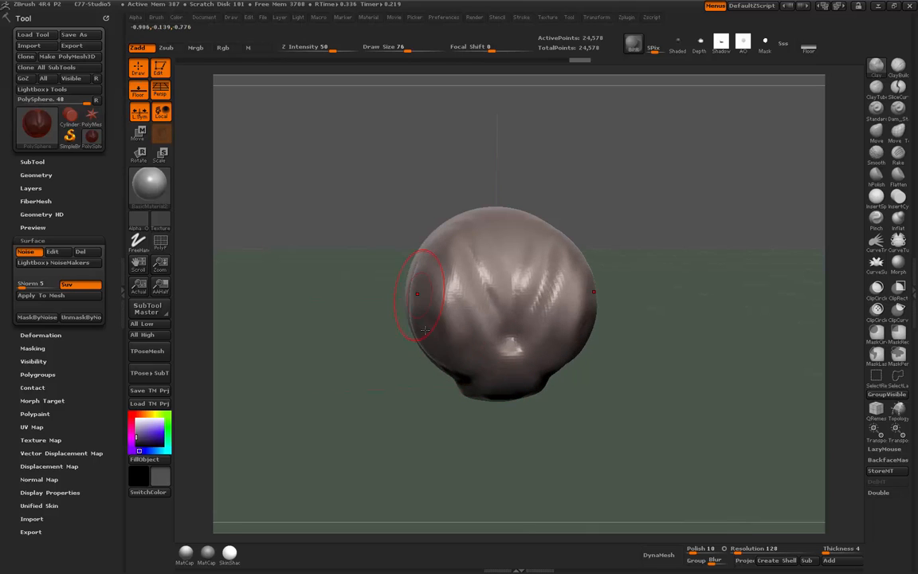
pyautogui.moveTo(358, 339)
pyautogui.mouseDown()
pyautogui.moveTo(325, 330)
pyautogui.moveTo(375, 291)
pyautogui.moveTo(470, 316)
pyautogui.moveTo(446, 247)
pyautogui.moveTo(394, 226)
pyautogui.moveTo(389, 259)
pyautogui.moveTo(412, 295)
pyautogui.mouseUp()
pyautogui.moveTo(413, 296); pyautogui.dragTo(381, 272, button='right')
pyautogui.moveTo(381, 273)
pyautogui.mouseDown()
pyautogui.moveTo(414, 175)
pyautogui.moveTo(378, 187)
pyautogui.moveTo(387, 219)
pyautogui.moveTo(355, 179)
pyautogui.moveTo(375, 191)
pyautogui.moveTo(398, 179)
pyautogui.moveTo(462, 217)
pyautogui.mouseUp()
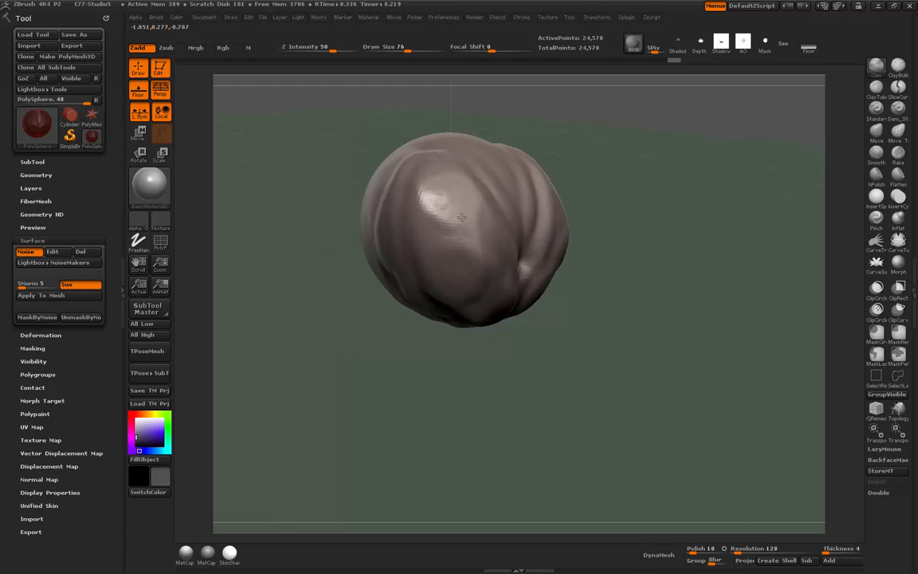
pyautogui.moveTo(462, 217); pyautogui.dragTo(506, 250, button='right')
# Sculpt the front, upper lobes and underside with Clay strokes at draw size 64, adding a horizontal ridge low on the front
pyautogui.press('[')
pyautogui.moveTo(506, 250); pyautogui.dragTo(515, 311)
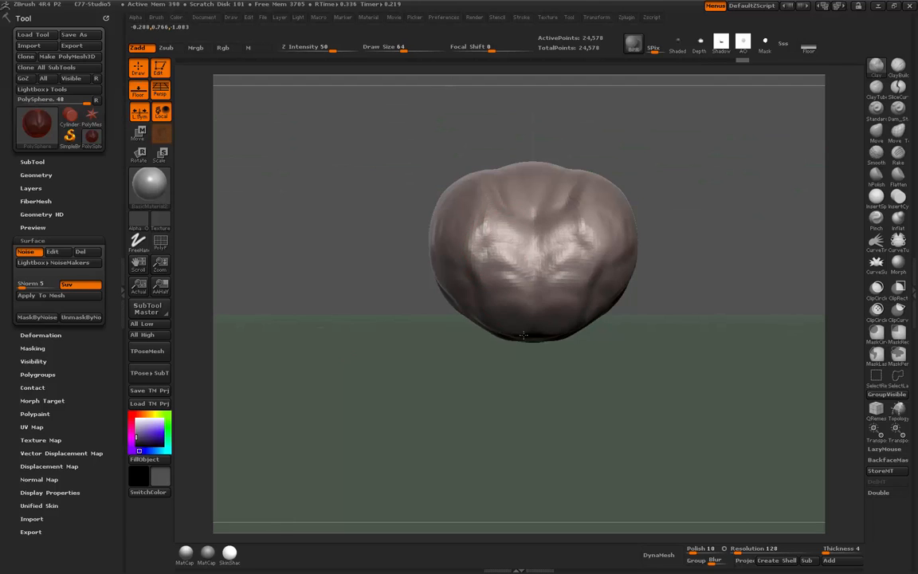
pyautogui.moveTo(487, 351)
pyautogui.mouseDown()
pyautogui.moveTo(456, 399)
pyautogui.moveTo(454, 447)
pyautogui.mouseUp()
pyautogui.moveTo(446, 187)
pyautogui.mouseDown()
pyautogui.moveTo(486, 191)
pyautogui.moveTo(478, 159)
pyautogui.moveTo(458, 188)
pyautogui.moveTo(435, 177)
pyautogui.moveTo(494, 235)
pyautogui.moveTo(470, 172)
pyautogui.mouseUp()
pyautogui.moveTo(570, 288); pyautogui.dragTo(502, 278, button='right')
pyautogui.moveTo(480, 243)
pyautogui.mouseDown()
pyautogui.moveTo(458, 255)
pyautogui.moveTo(494, 299)
pyautogui.mouseUp()
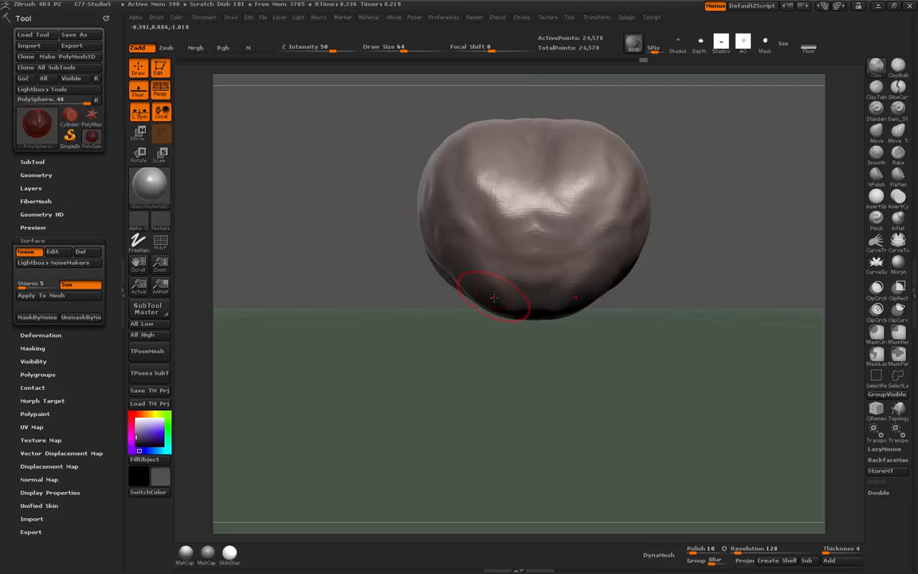
pyautogui.moveTo(455, 268)
pyautogui.mouseDown()
pyautogui.moveTo(476, 295)
pyautogui.moveTo(530, 267)
pyautogui.mouseUp()
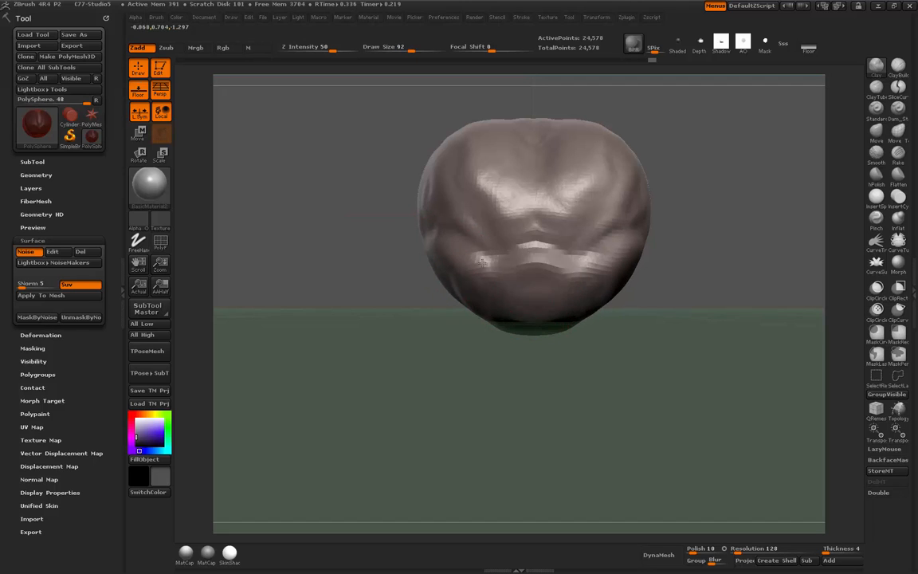
# Fill and broaden the front of the form with wide Clay strokes at draw size 92
pyautogui.press(']')
pyautogui.press(']')
pyautogui.moveTo(506, 228)
pyautogui.mouseDown()
pyautogui.moveTo(515, 252)
pyautogui.moveTo(482, 208)
pyautogui.moveTo(486, 179)
pyautogui.mouseUp()
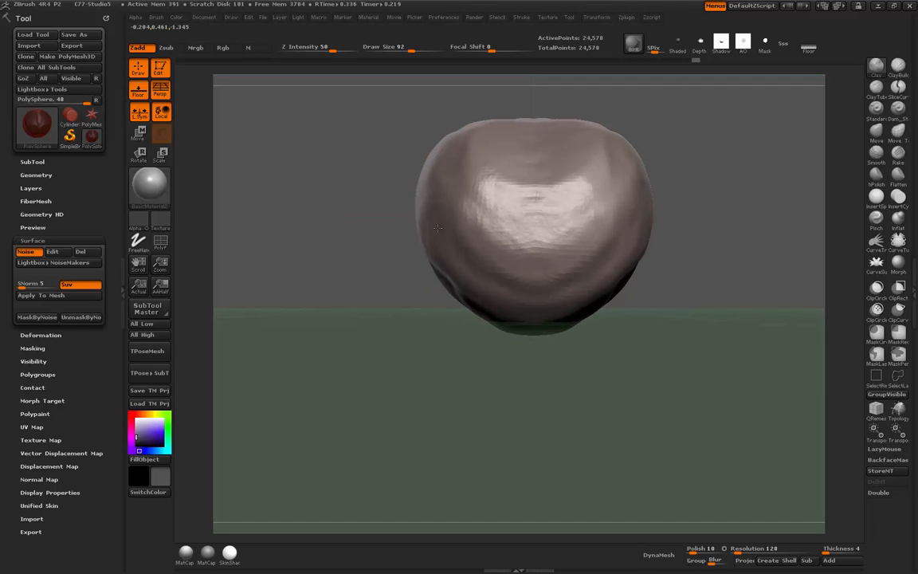
pyautogui.moveTo(456, 353)
pyautogui.mouseDown()
pyautogui.moveTo(453, 367)
pyautogui.moveTo(470, 362)
pyautogui.moveTo(481, 373)
pyautogui.moveTo(499, 288)
pyautogui.mouseUp()
# Refine the front, side and lower part of the form with smaller Clay strokes, and smooth the side
pyautogui.press('[')
pyautogui.press('[')
pyautogui.moveTo(478, 182); pyautogui.dragTo(470, 275)
pyautogui.moveTo(519, 310); pyautogui.dragTo(518, 351)
pyautogui.moveTo(518, 260)
pyautogui.mouseDown()
pyautogui.moveTo(579, 256)
pyautogui.moveTo(494, 183)
pyautogui.moveTo(471, 200)
pyautogui.mouseUp()
pyautogui.moveTo(462, 279); pyautogui.dragTo(506, 408)
pyautogui.moveTo(450, 243)
pyautogui.mouseDown()
pyautogui.moveTo(462, 271)
pyautogui.moveTo(419, 315)
pyautogui.moveTo(479, 318)
pyautogui.mouseUp()
pyautogui.moveTo(390, 256)
pyautogui.mouseDown()
pyautogui.moveTo(427, 286)
pyautogui.moveTo(494, 279)
pyautogui.moveTo(462, 231)
pyautogui.moveTo(430, 263)
pyautogui.mouseUp()
pyautogui.press(']')
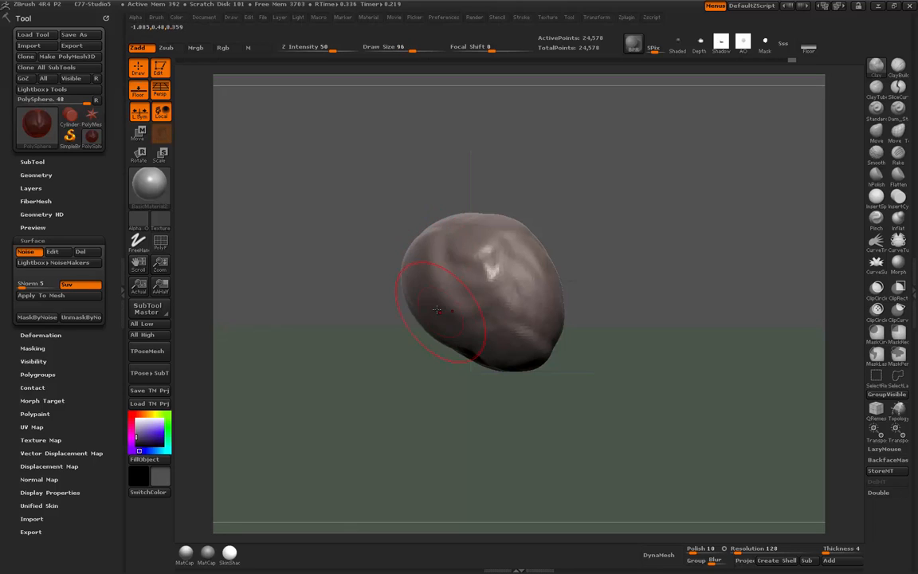
pyautogui.moveTo(442, 313)
pyautogui.keyDown('shift'); pyautogui.mouseDown()
pyautogui.moveTo(435, 253)
pyautogui.moveTo(494, 294)
pyautogui.moveTo(498, 267)
pyautogui.moveTo(524, 294)
pyautogui.mouseUp(); pyautogui.keyUp('shift')
# Carve a deep recess into the side below the upper ridge with the subtractive Clay brush at draw size 48
pyautogui.press('[')
pyautogui.moveTo(569, 346); pyautogui.dragTo(494, 323)
pyautogui.moveTo(497, 284)
pyautogui.keyDown('alt'); pyautogui.mouseDown()
pyautogui.moveTo(573, 321)
pyautogui.moveTo(535, 318)
pyautogui.moveTo(510, 329)
pyautogui.moveTo(483, 297)
pyautogui.moveTo(499, 280)
pyautogui.moveTo(571, 310)
pyautogui.moveTo(553, 353)
pyautogui.mouseUp(); pyautogui.keyUp('alt')
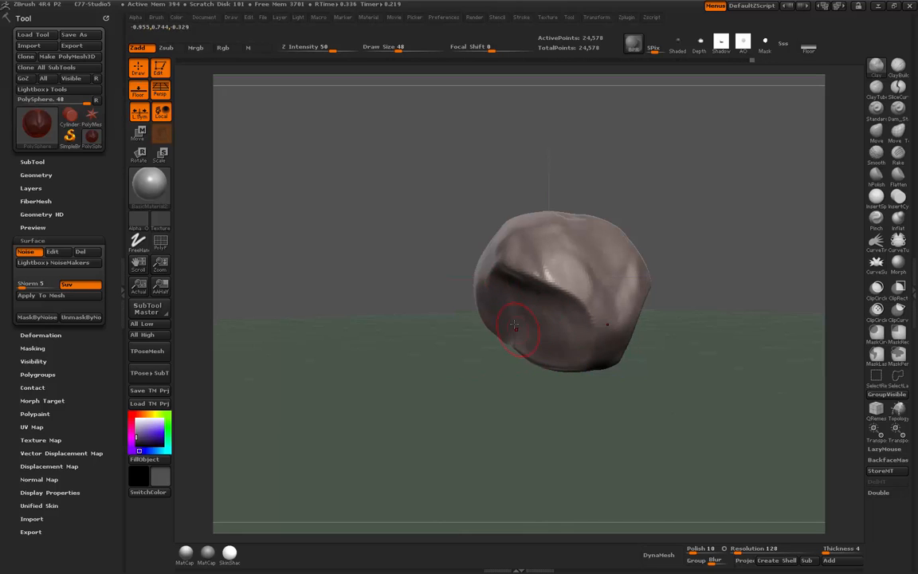
pyautogui.moveTo(515, 385); pyautogui.dragTo(474, 402)
pyautogui.moveTo(586, 362)
pyautogui.mouseDown()
pyautogui.moveTo(576, 371)
pyautogui.moveTo(587, 363)
pyautogui.mouseUp()
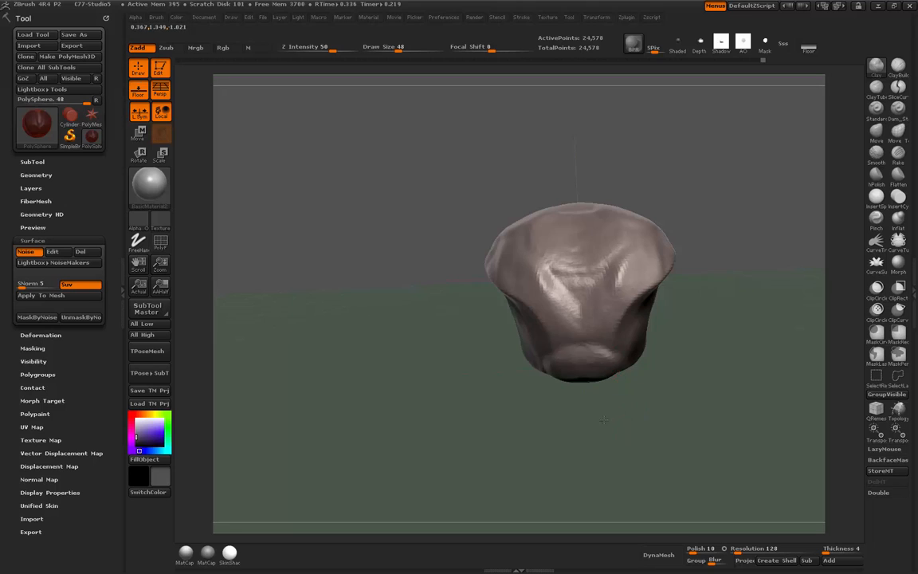
# Deepen the recess from the opposite side with subtractive Clay strokes and smooth its surface
pyautogui.moveTo(695, 399); pyautogui.dragTo(606, 391)
pyautogui.moveTo(625, 351); pyautogui.dragTo(621, 333)
pyautogui.keyDown('alt'); pyautogui.moveTo(594, 279); pyautogui.dragTo(625, 263); pyautogui.keyUp('alt')
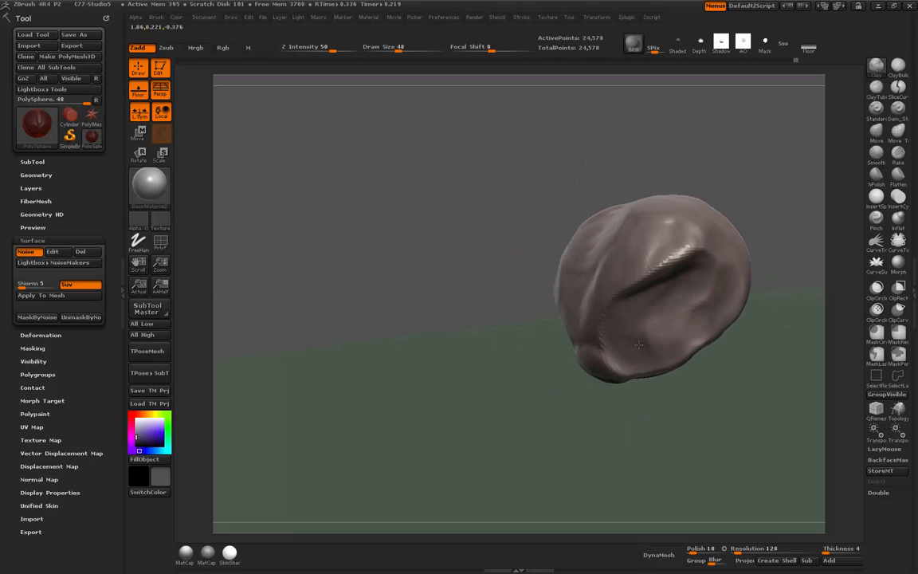
pyautogui.moveTo(583, 305)
pyautogui.keyDown('alt'); pyautogui.mouseDown()
pyautogui.moveTo(629, 275)
pyautogui.moveTo(637, 304)
pyautogui.moveTo(614, 319)
pyautogui.mouseUp(); pyautogui.keyUp('alt')
pyautogui.moveTo(703, 416)
pyautogui.mouseDown()
pyautogui.moveTo(655, 390)
pyautogui.moveTo(749, 322)
pyautogui.mouseUp()
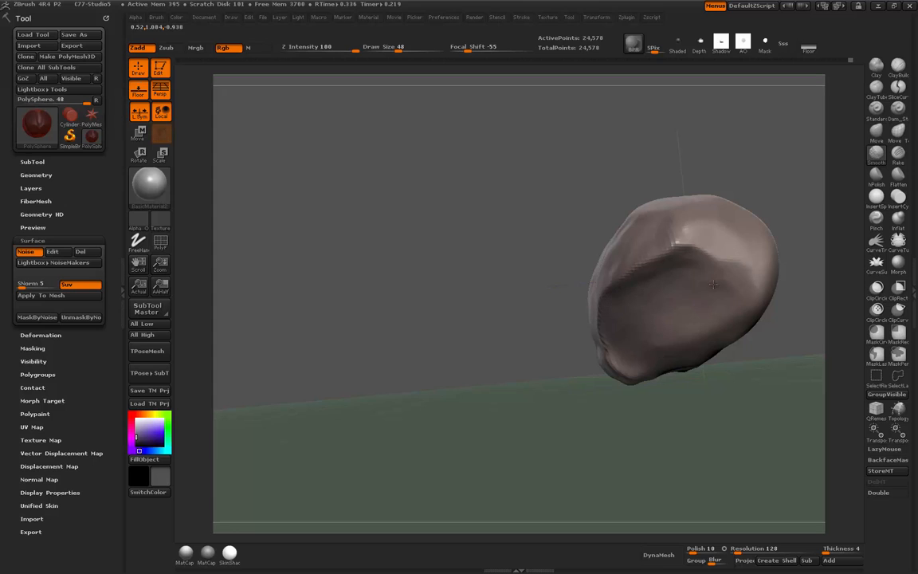
pyautogui.keyDown('shift'); pyautogui.moveTo(725, 266); pyautogui.dragTo(681, 277); pyautogui.keyUp('shift')
# Render the sculpted form with BPR from a three-quarter front view above the floor
pyautogui.moveTo(562, 330); pyautogui.dragTo(537, 287)
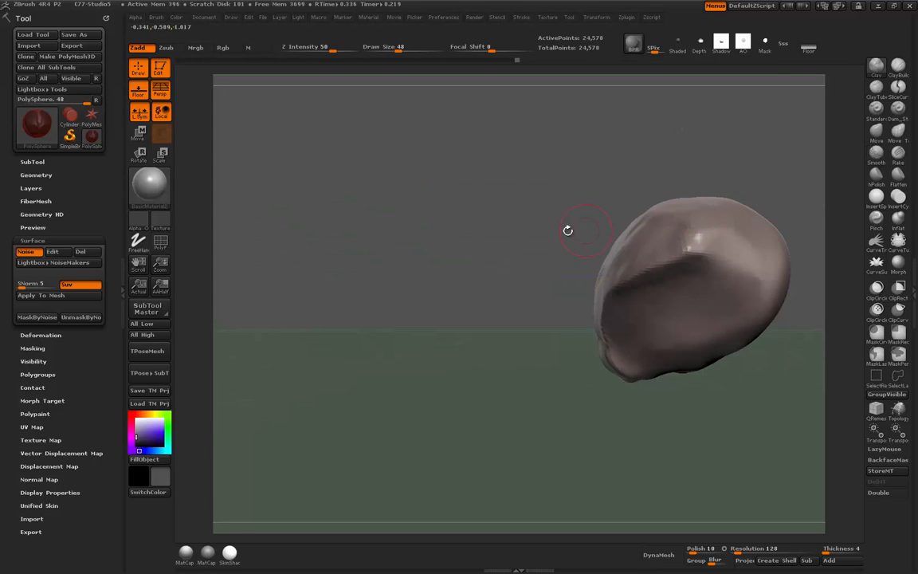
pyautogui.moveTo(567, 232); pyautogui.dragTo(502, 206)
pyautogui.moveTo(522, 315); pyautogui.dragTo(473, 397)
pyautogui.click(637, 50)
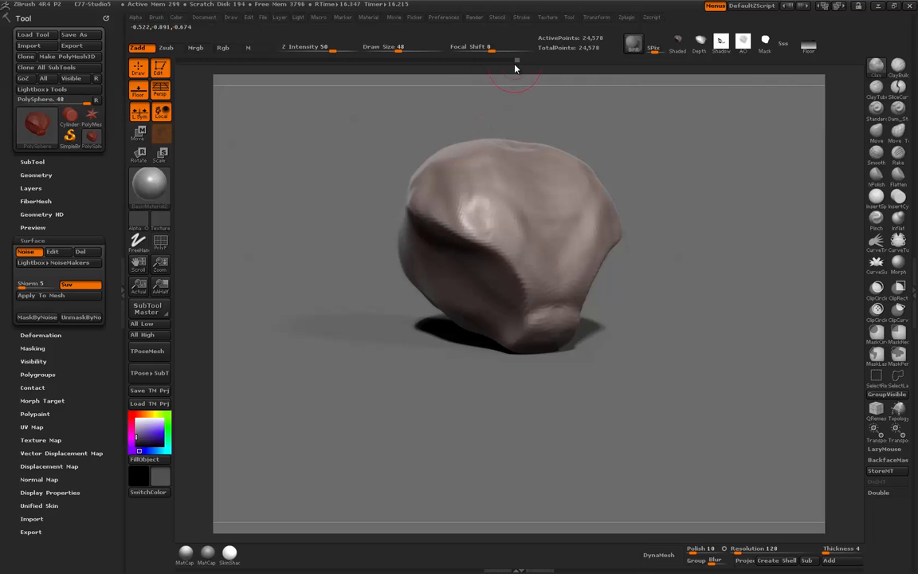
# Step the undo history back to the unsculpted sphere at undo counter 4 and delete the tool's undo history
pyautogui.moveTo(516, 65)
pyautogui.moveTo(509, 54)
pyautogui.mouseDown()
pyautogui.moveTo(140, 60)
pyautogui.moveTo(538, 61)
pyautogui.moveTo(183, 60)
pyautogui.moveTo(462, 61)
pyautogui.mouseUp()
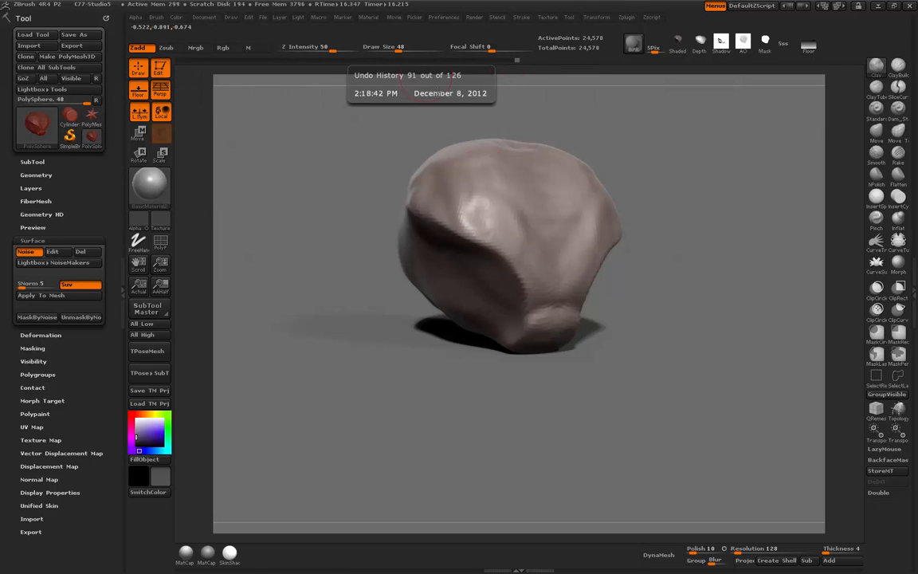
pyautogui.click(264, 19)
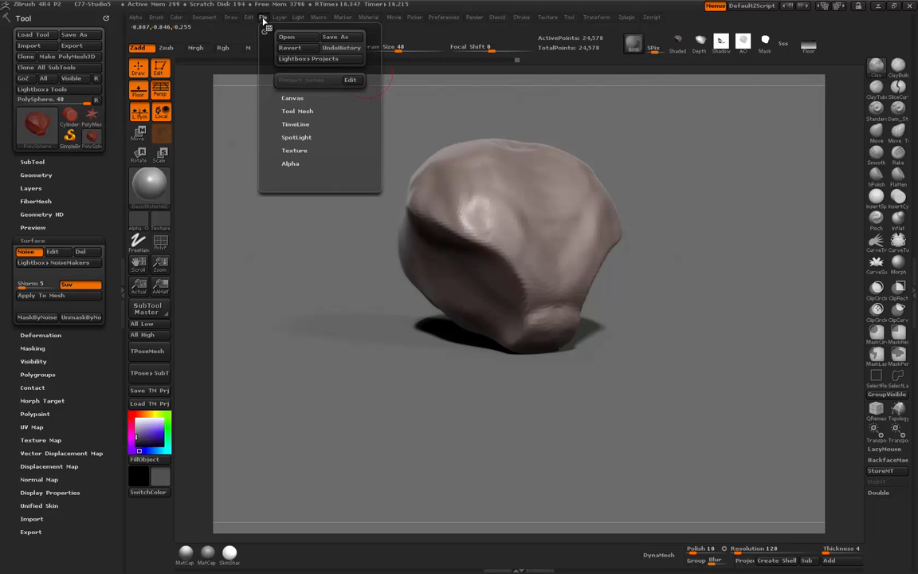
pyautogui.moveTo(242, 20)
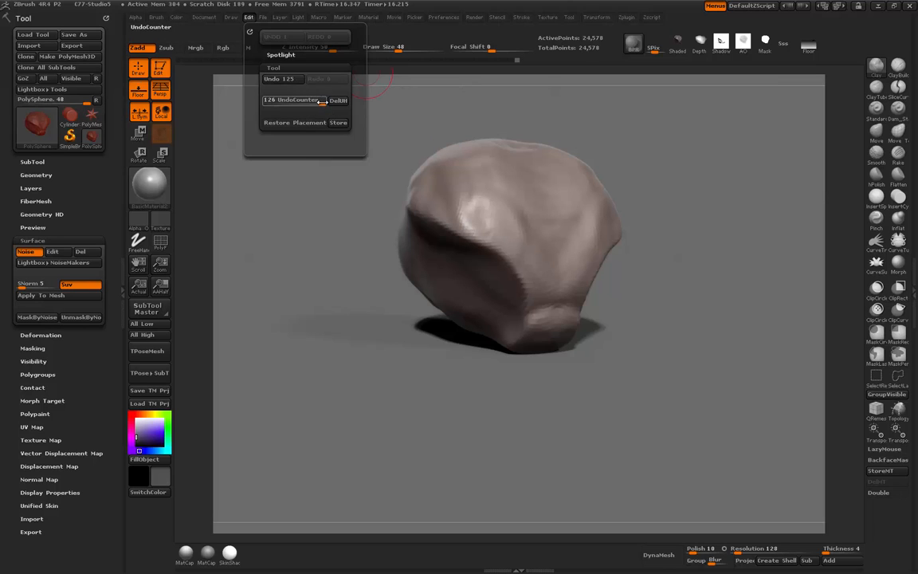
pyautogui.moveTo(295, 100); pyautogui.dragTo(268, 102)
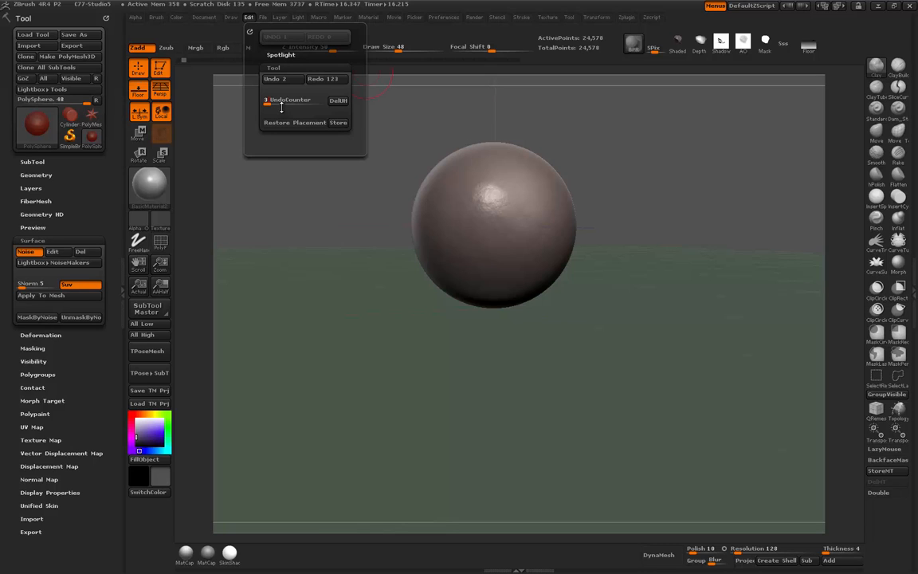
pyautogui.click(319, 79)
pyautogui.click(320, 80)
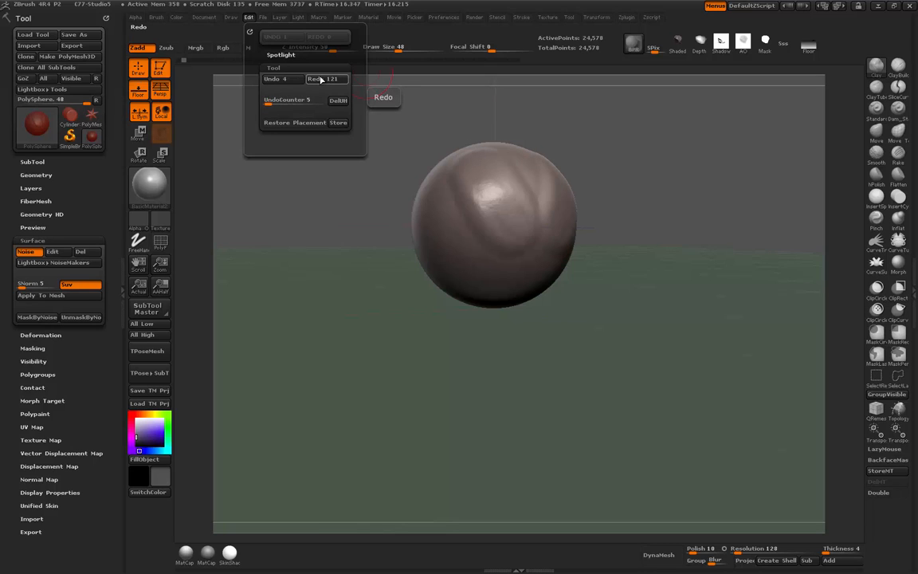
pyautogui.click(295, 79)
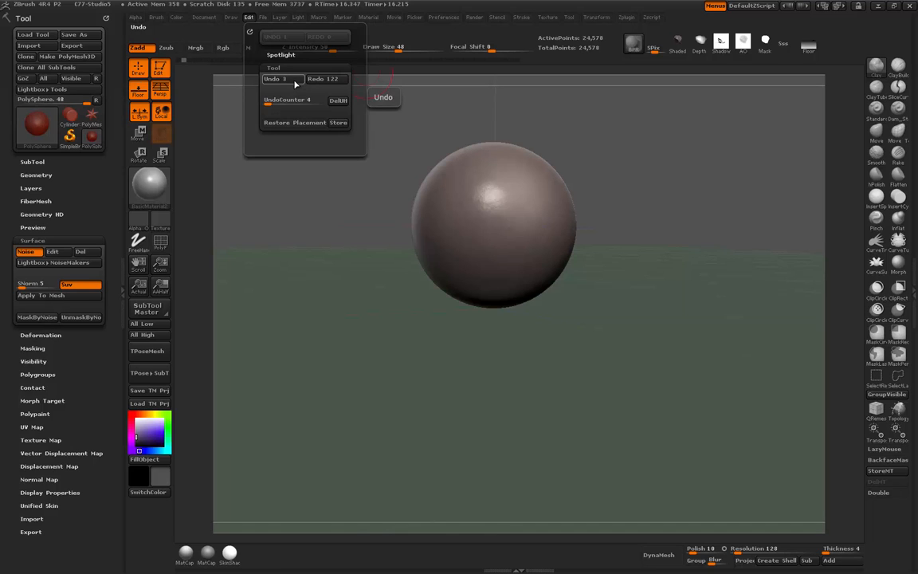
pyautogui.click(338, 102)
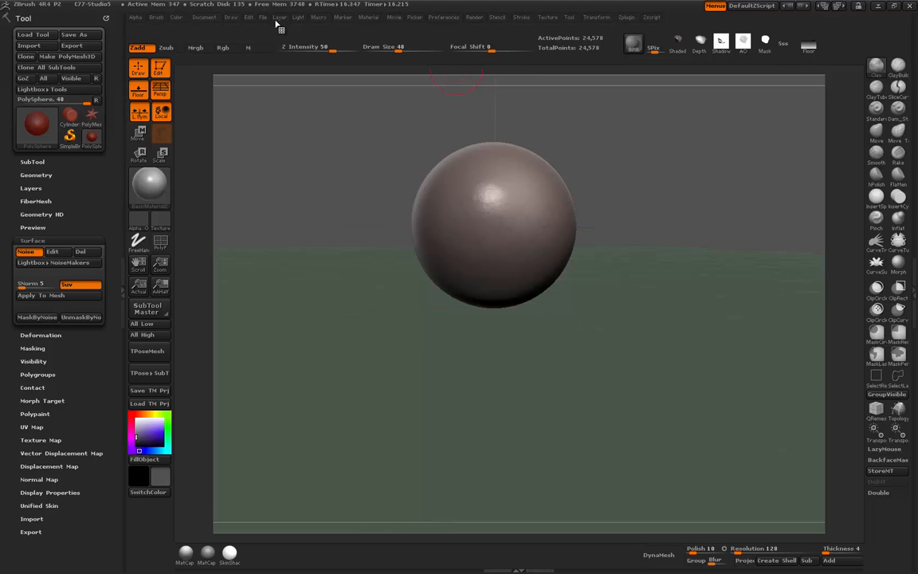
# Frame the plain sphere at a reduced size above the floor and render it with BPR
pyautogui.press('f')
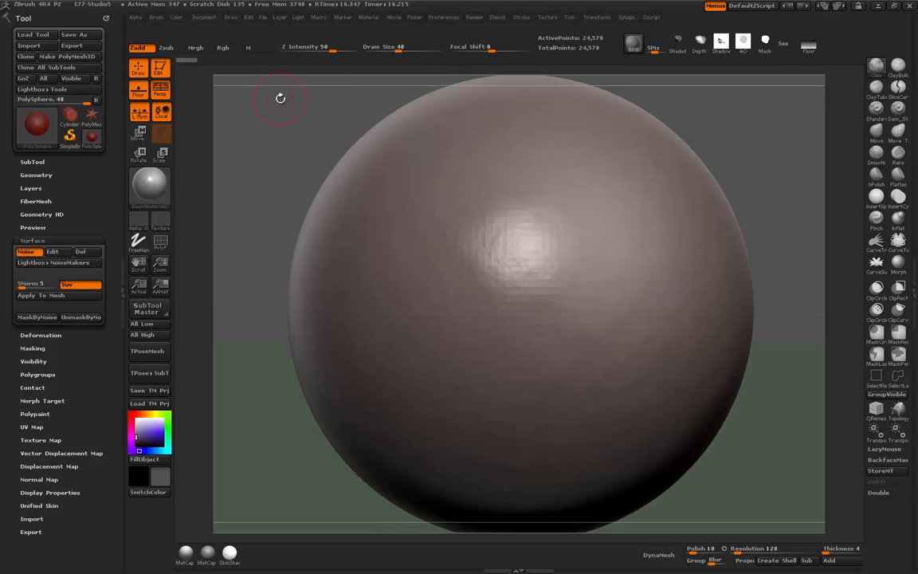
pyautogui.moveTo(280, 98); pyautogui.dragTo(279, 98)
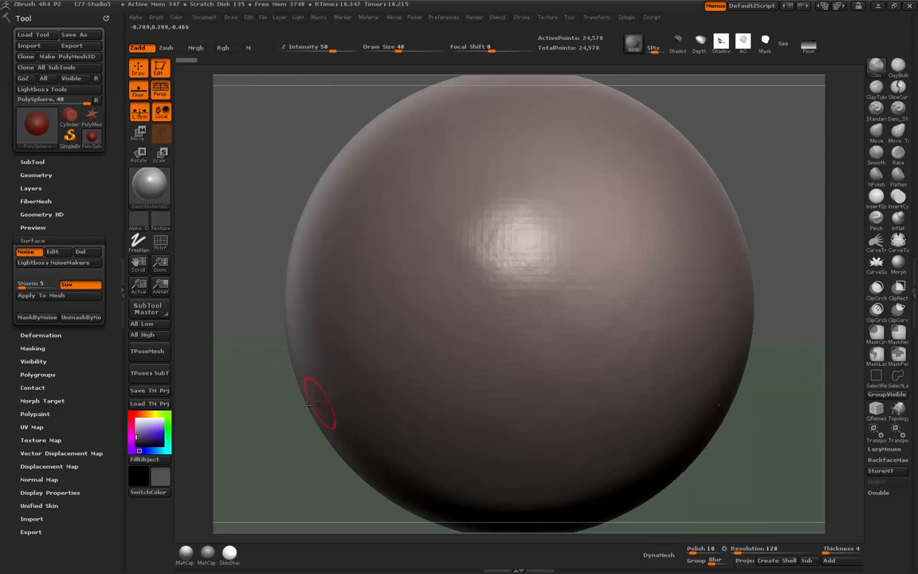
pyautogui.keyDown('alt'); pyautogui.moveTo(246, 389); pyautogui.dragTo(284, 351); pyautogui.keyUp('alt')
pyautogui.moveTo(282, 339); pyautogui.dragTo(301, 454)
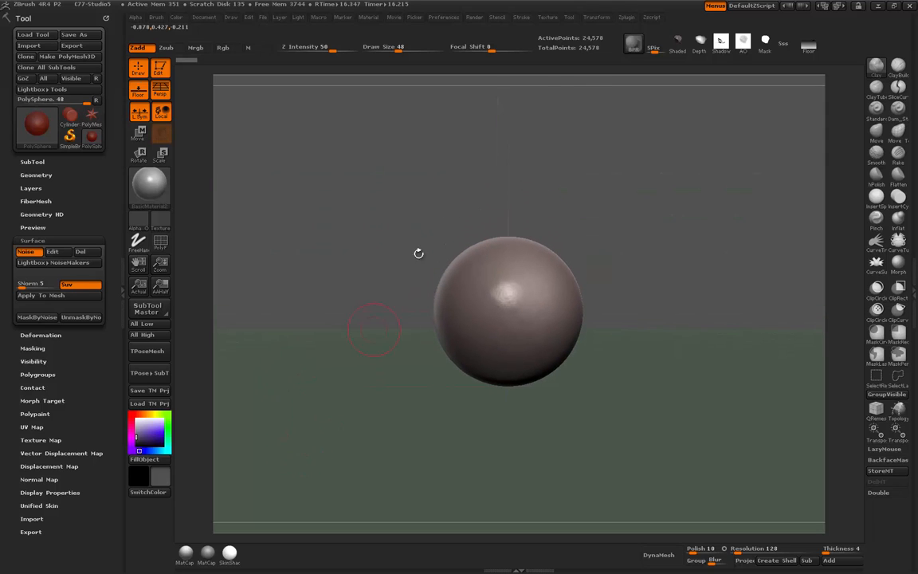
pyautogui.click(639, 52)
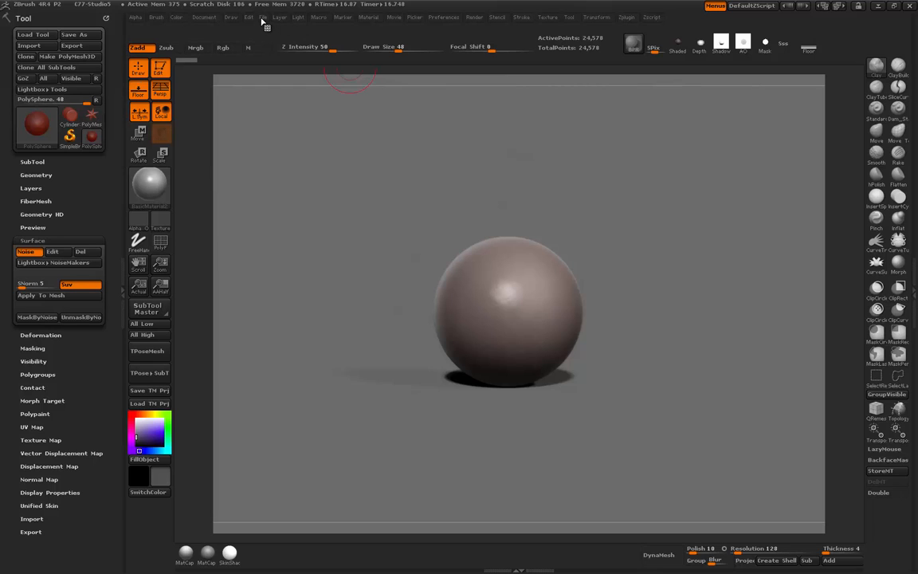
# Save the clean sphere scene as project C77-Studio5 in the ZProjects folder, replacing the existing file
pyautogui.click(249, 24)
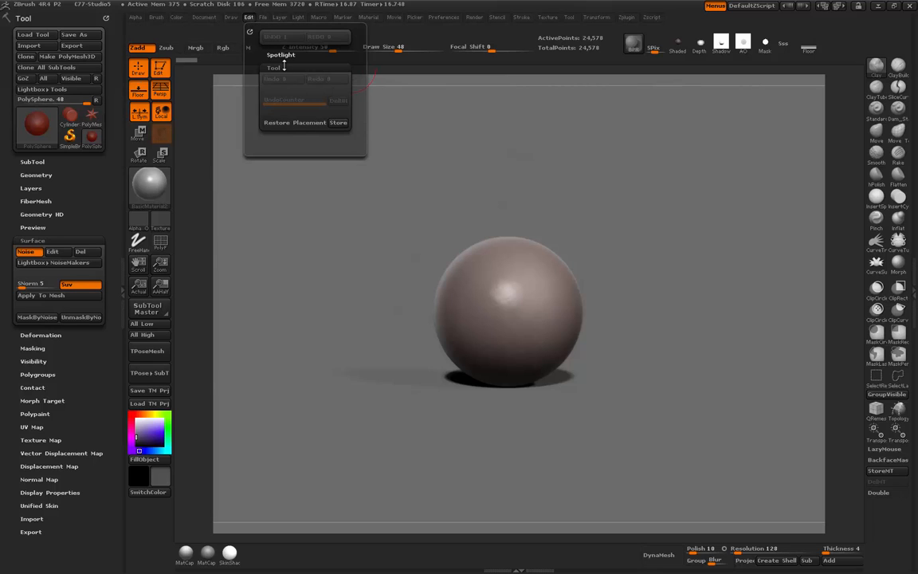
pyautogui.moveTo(269, 19)
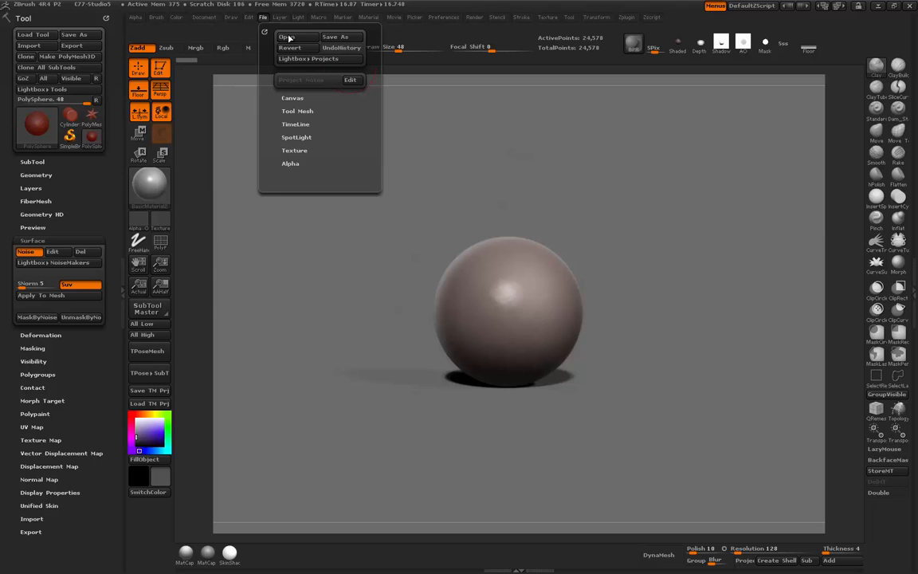
pyautogui.click(335, 37)
pyautogui.click(427, 252)
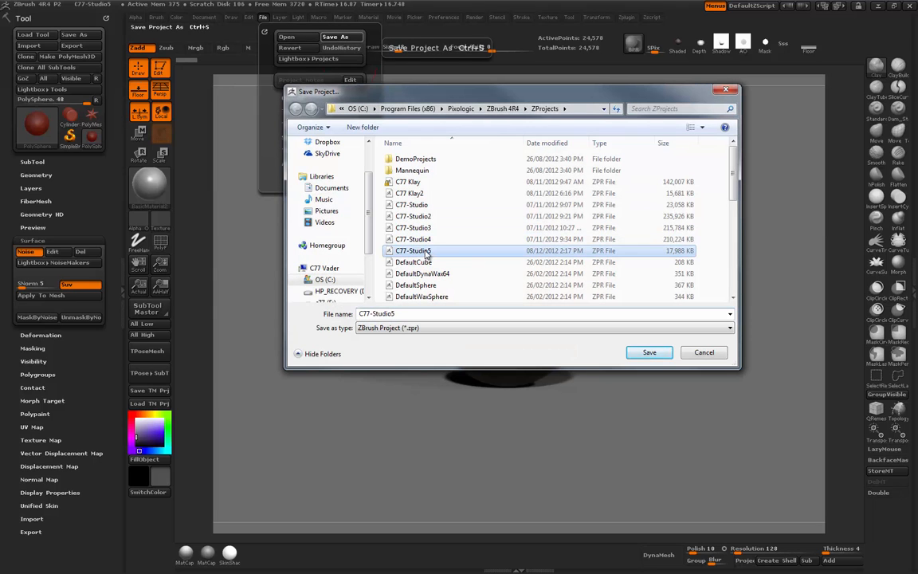
pyautogui.click(648, 352)
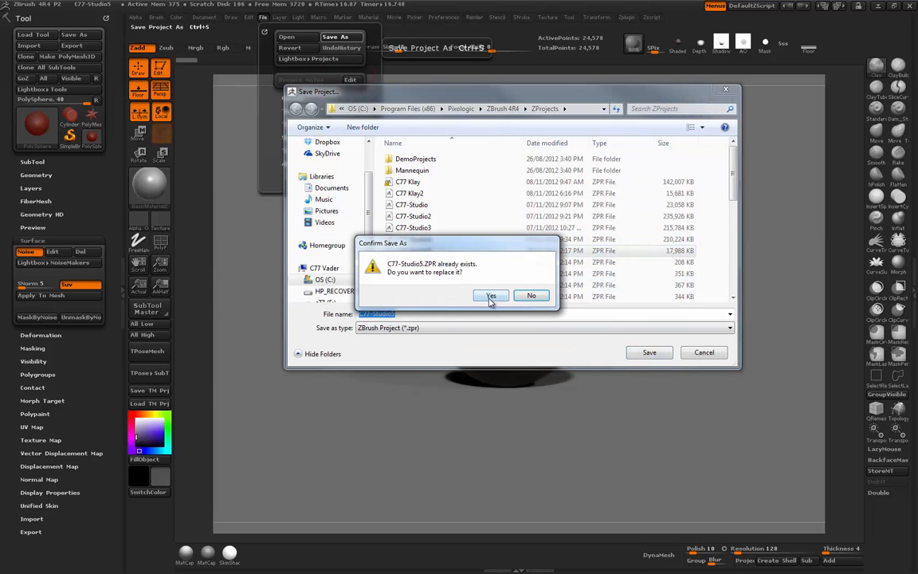
pyautogui.click(491, 296)
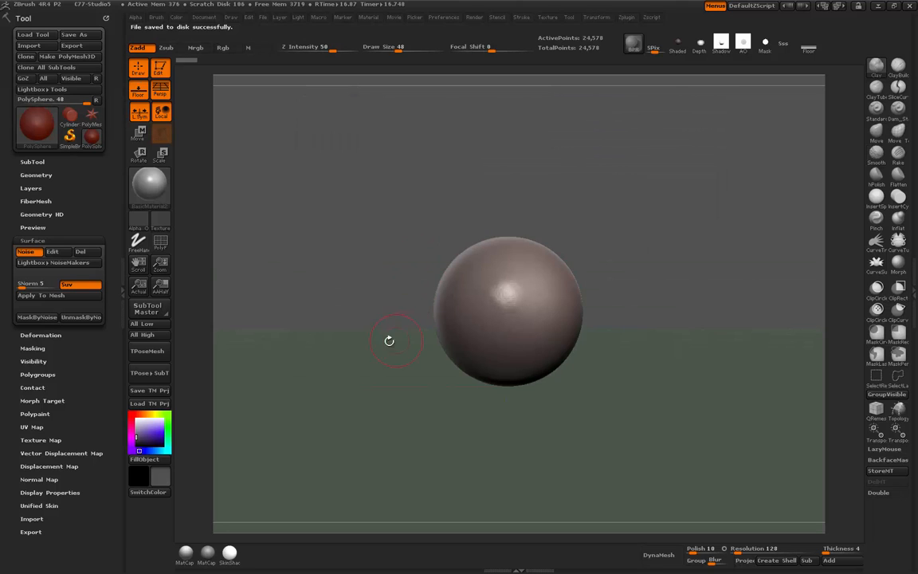
# Fill the sphere with the current material, with the material channel (M) enabled for the fill
pyautogui.moveTo(389, 341)
pyautogui.keyDown('alt'); pyautogui.mouseDown()
pyautogui.moveTo(387, 326)
pyautogui.moveTo(375, 363)
pyautogui.moveTo(365, 344)
pyautogui.mouseUp(); pyautogui.keyUp('alt')
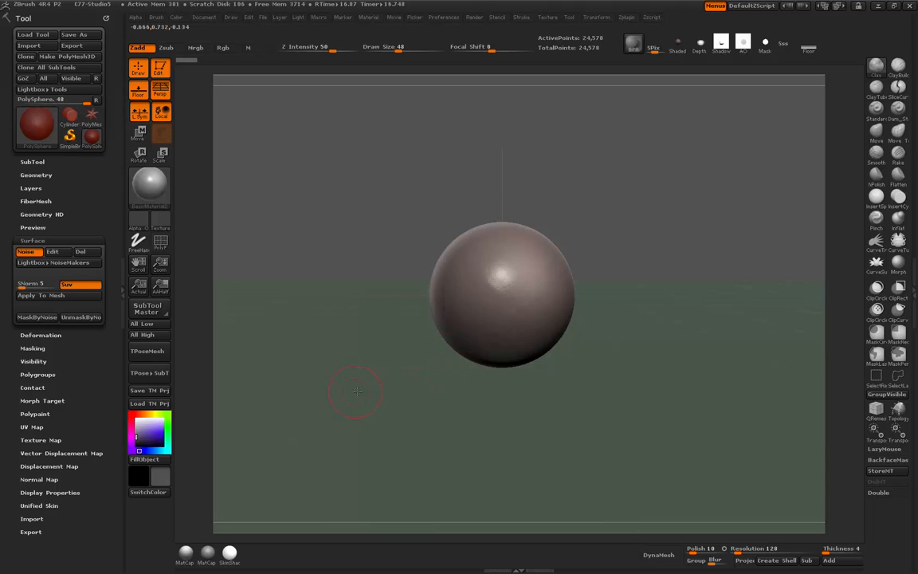
pyautogui.keyDown('alt'); pyautogui.moveTo(357, 391); pyautogui.dragTo(370, 340); pyautogui.keyUp('alt')
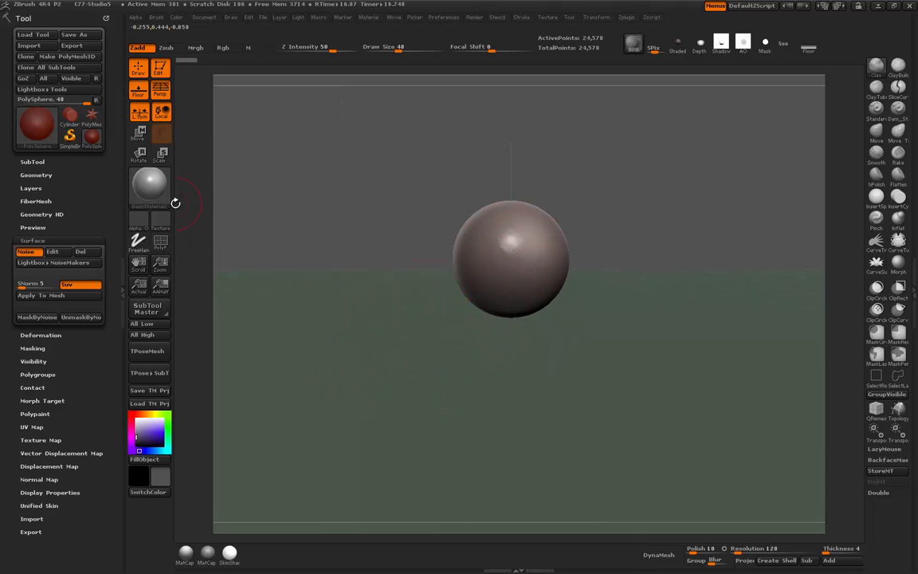
pyautogui.moveTo(167, 205)
pyautogui.click(250, 49)
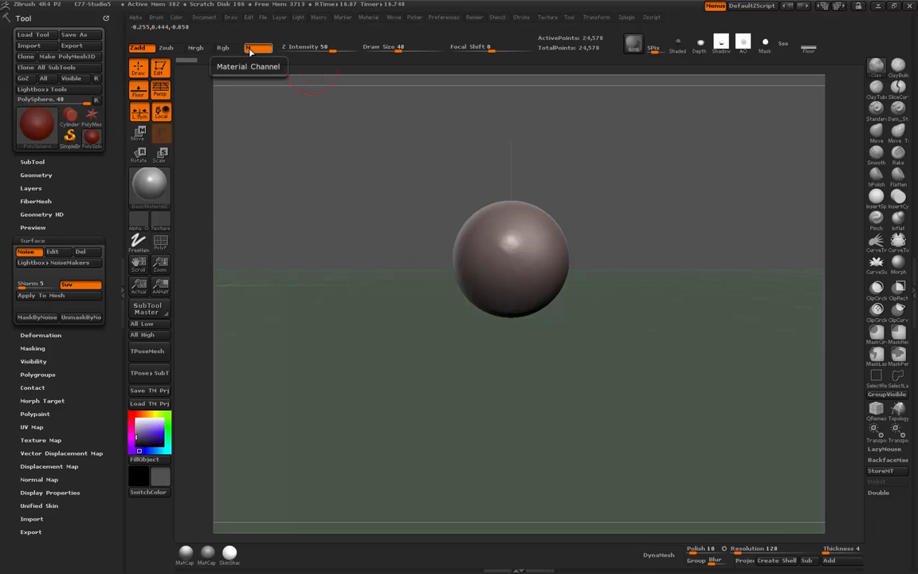
pyautogui.click(176, 16)
pyautogui.click(211, 225)
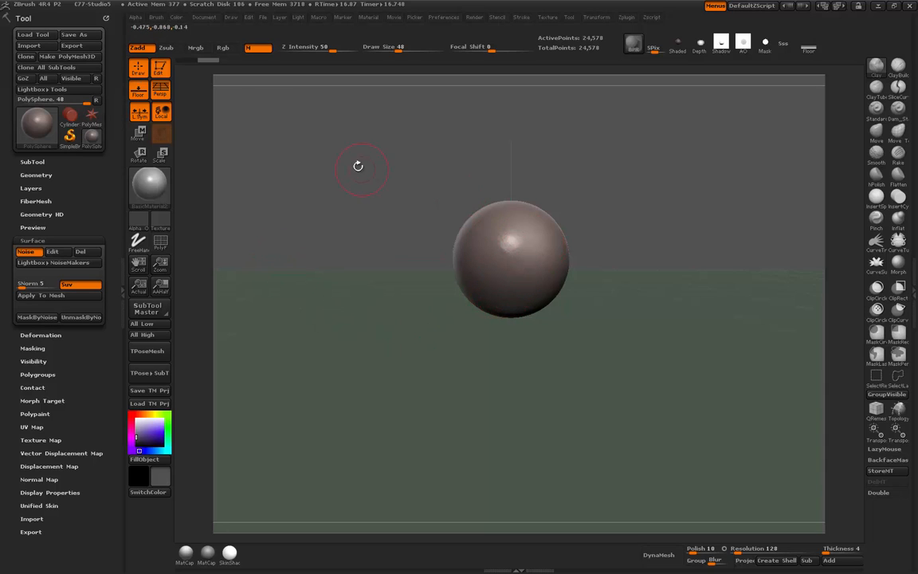
pyautogui.click(264, 17)
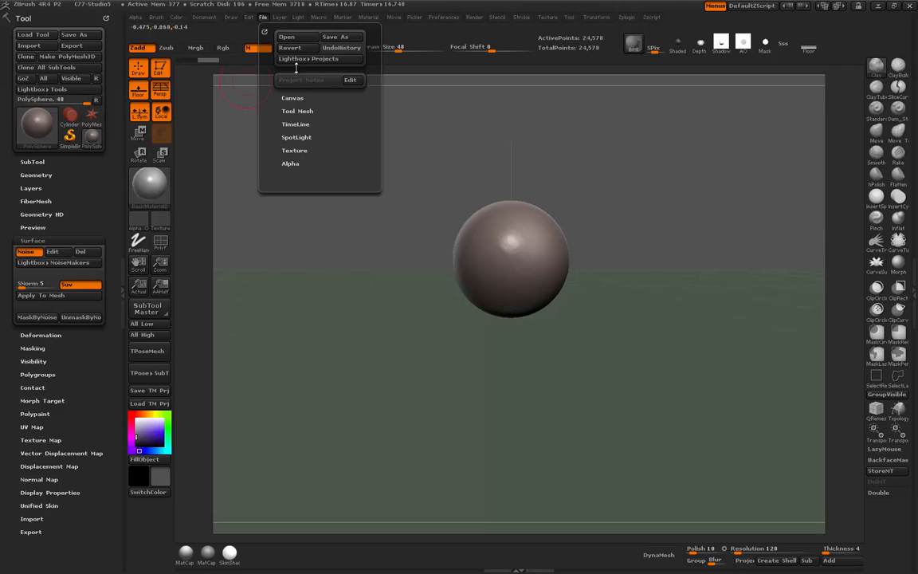
pyautogui.click(335, 37)
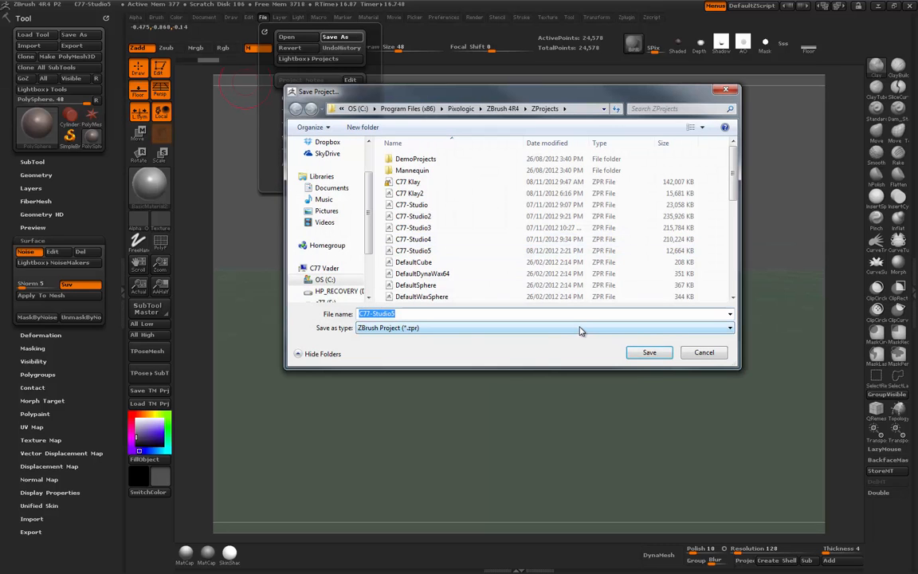
pyautogui.click(704, 352)
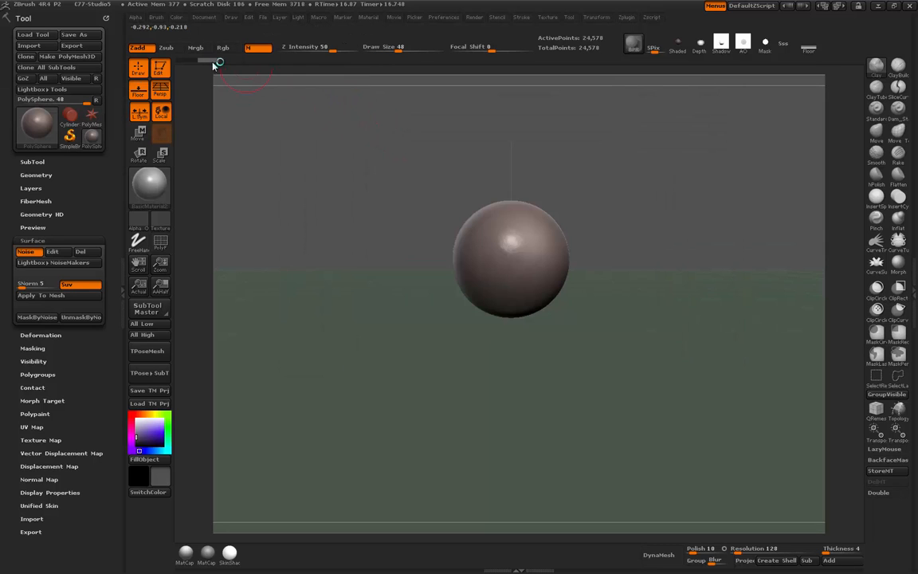
# Delete the undo history of the material-filled sphere
pyautogui.click(263, 18)
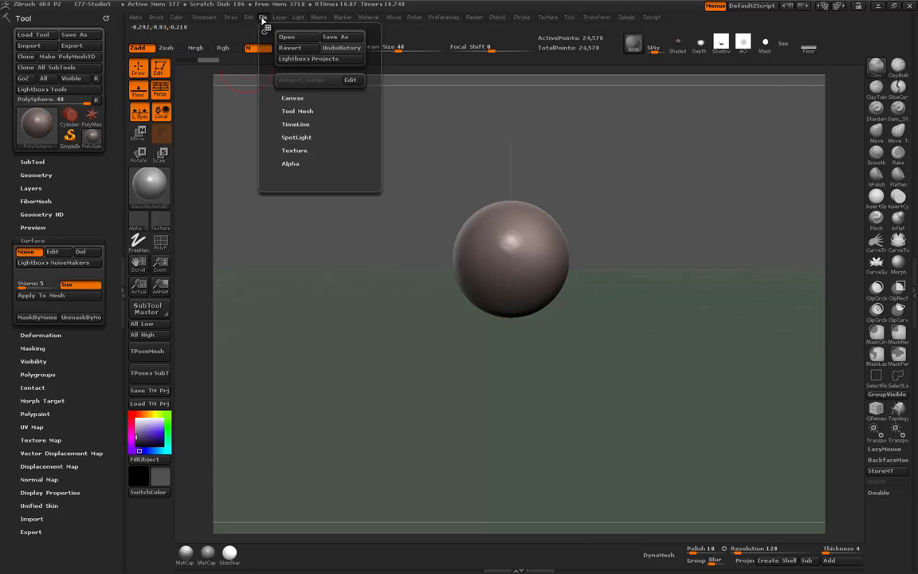
pyautogui.moveTo(250, 17)
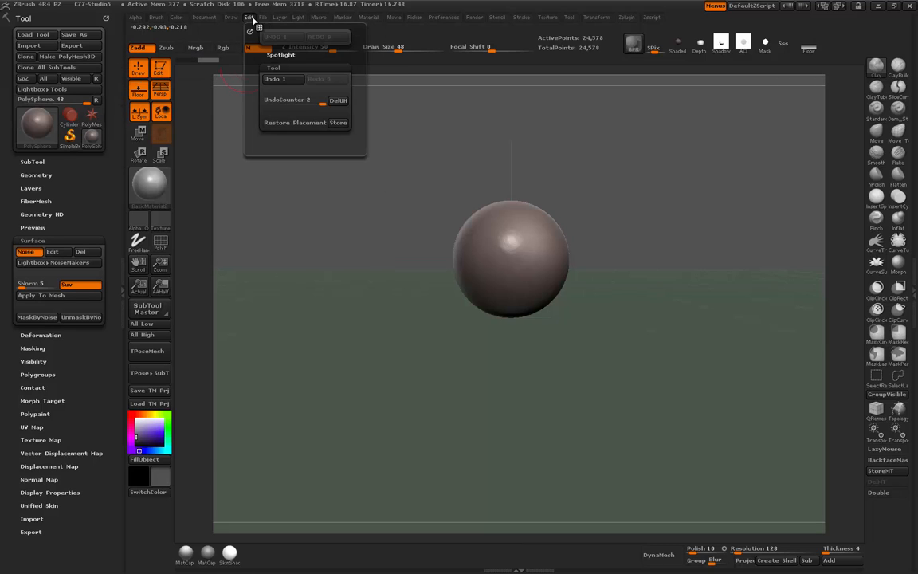
pyautogui.click(338, 105)
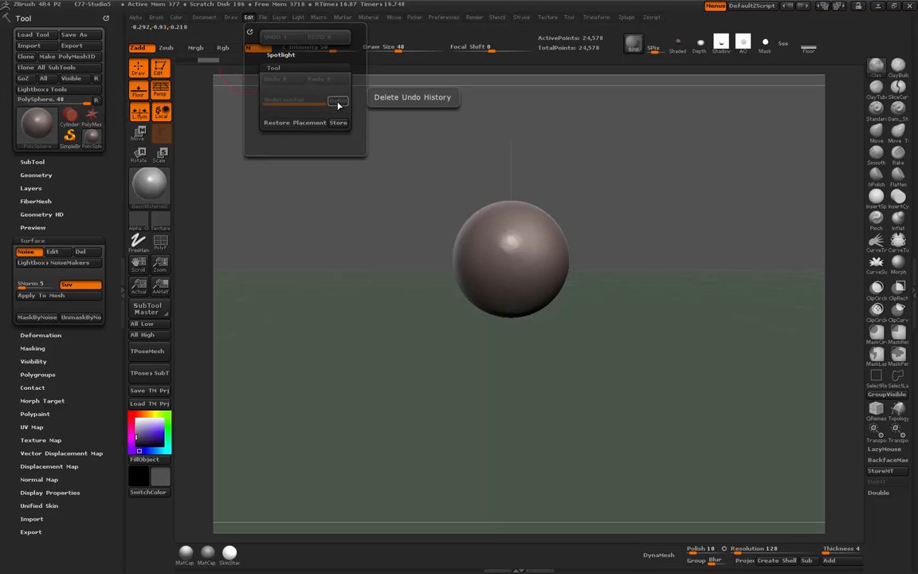
# Save the project with the filled sphere over the existing C77-Studio5 file
pyautogui.click(262, 17)
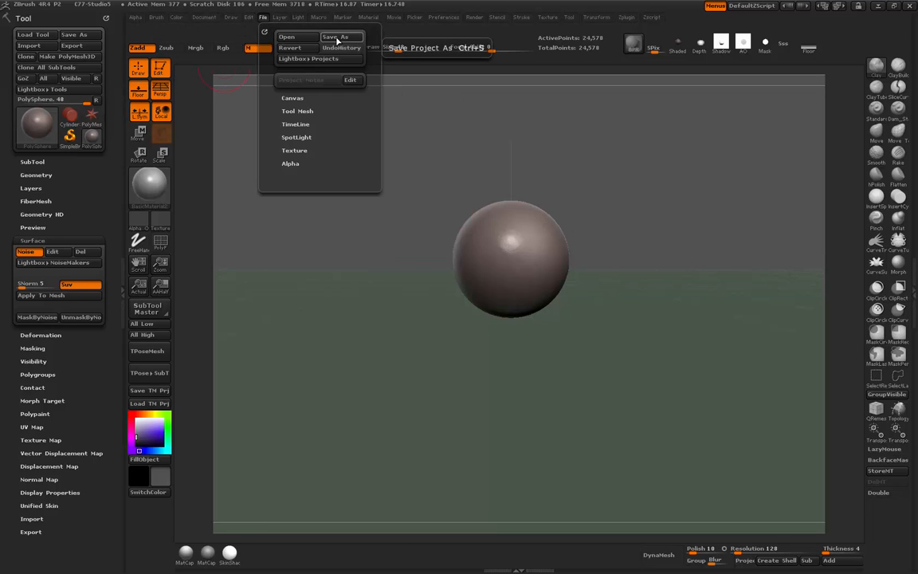
pyautogui.click(336, 37)
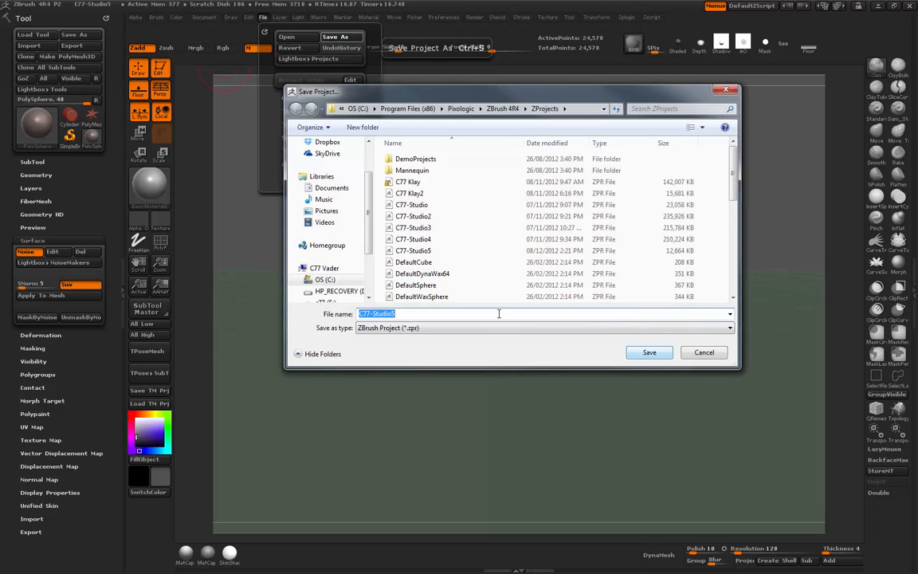
pyautogui.click(415, 251)
pyautogui.click(648, 352)
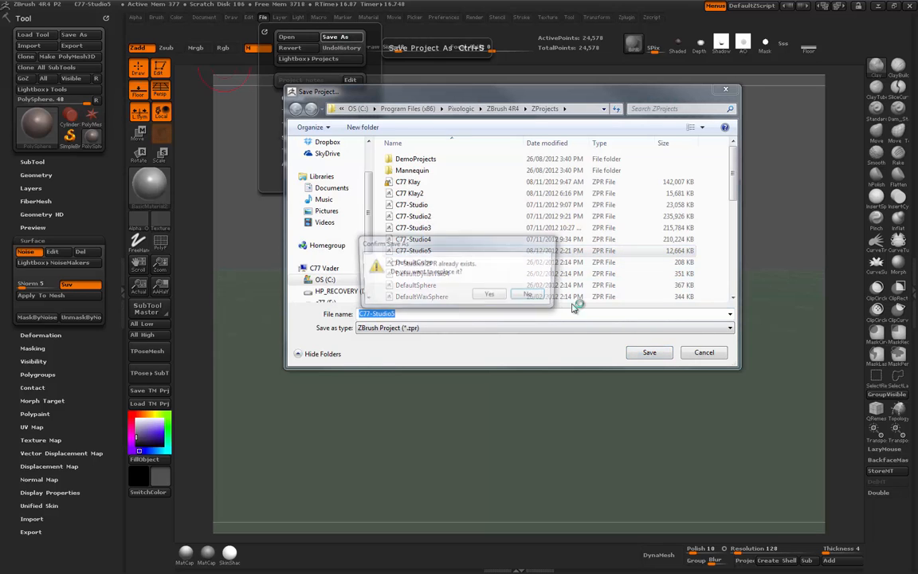
pyautogui.click(488, 297)
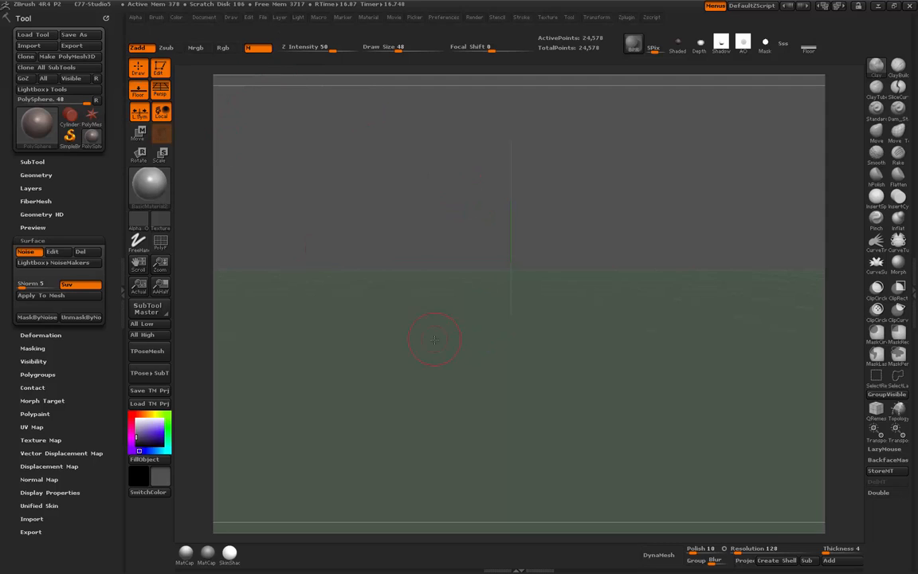
pyautogui.moveTo(434, 339); pyautogui.dragTo(435, 346)
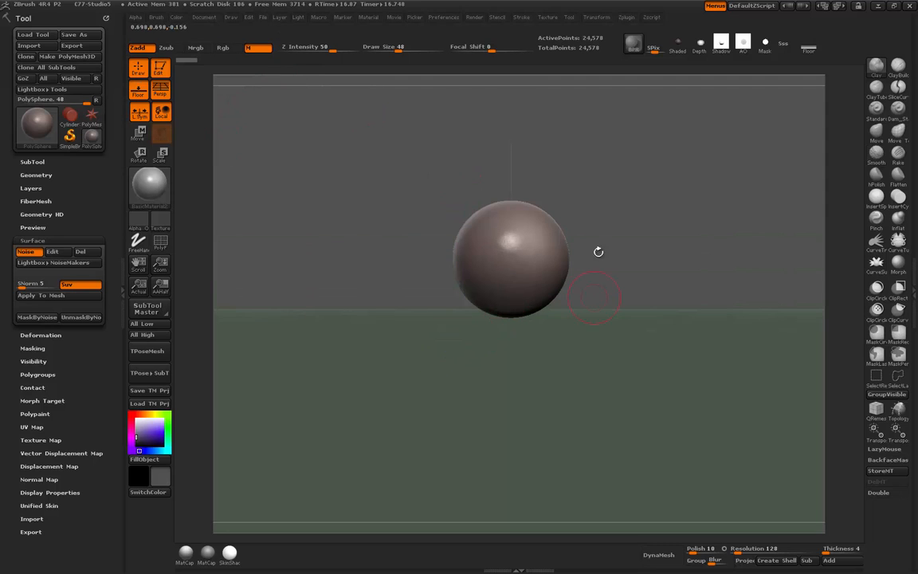